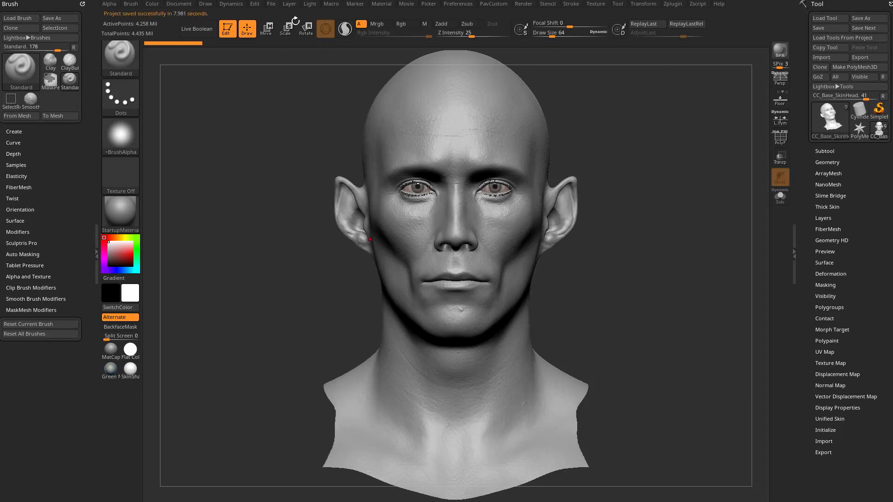
# - Save the ZBrush project to the Desktop under the file name FaceToolsDemo_001
pyautogui.click(271, 4)
pyautogui.click(342, 21)
pyautogui.moveTo(168, 1); pyautogui.dragTo(174, 9)
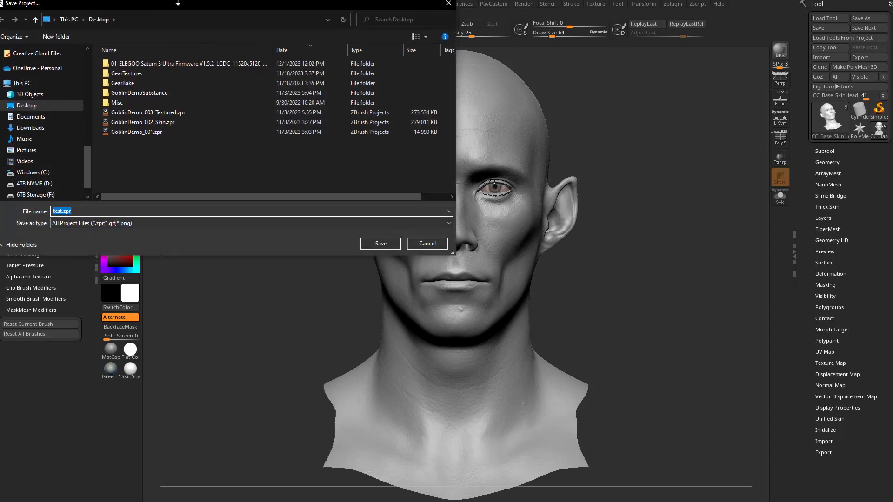
pyautogui.write('FaceToolsDemo_001')
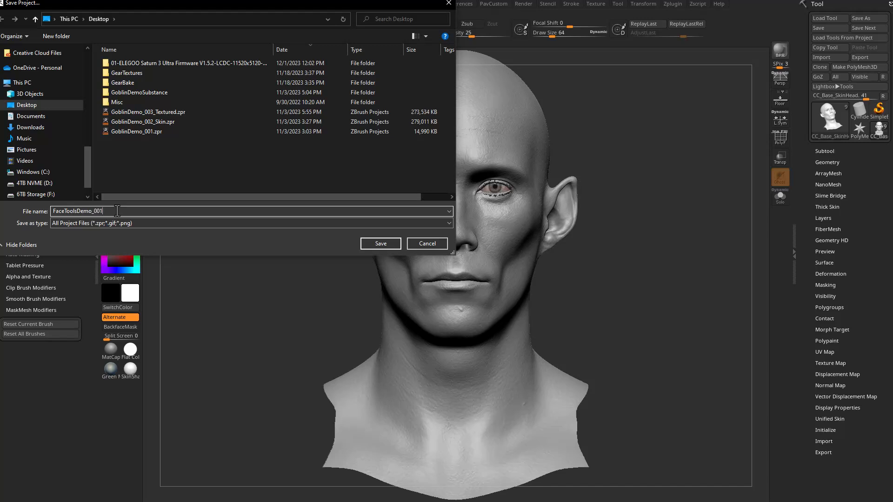
pyautogui.press('Return')
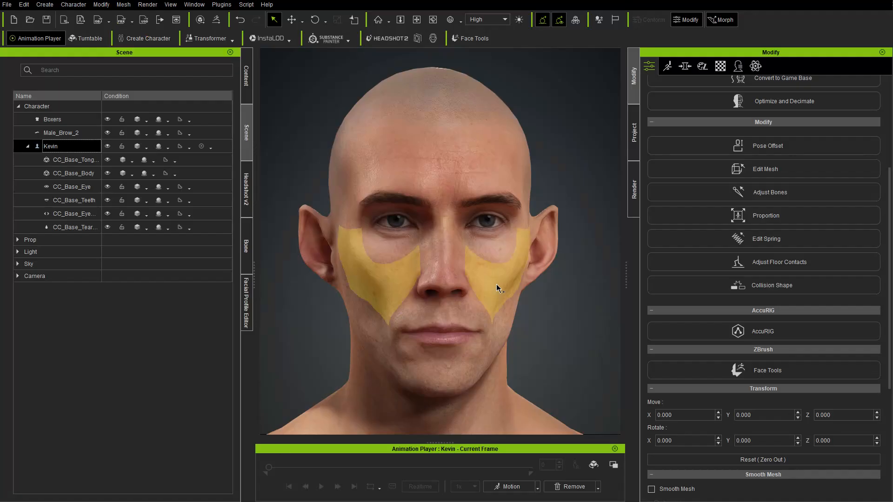
# - Switch to Character Creator and save its project to the Desktop as FaceToolsDemo_001
pyautogui.click(7, 5)
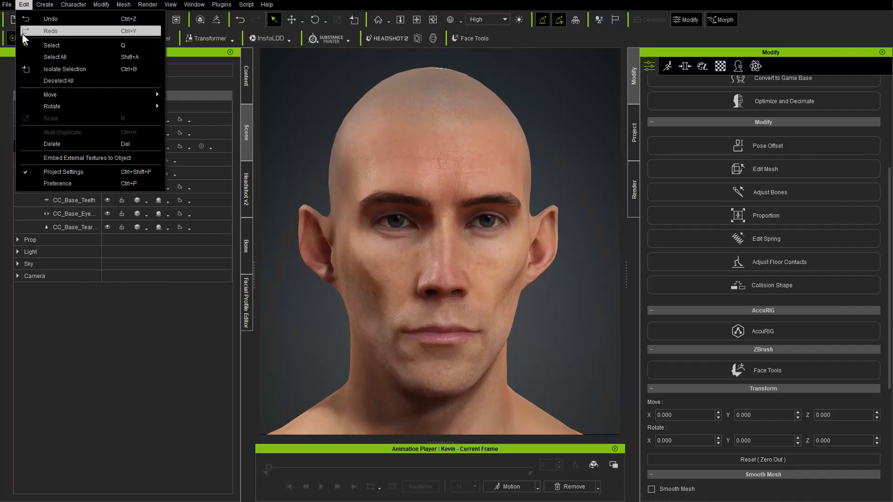
pyautogui.click(29, 66)
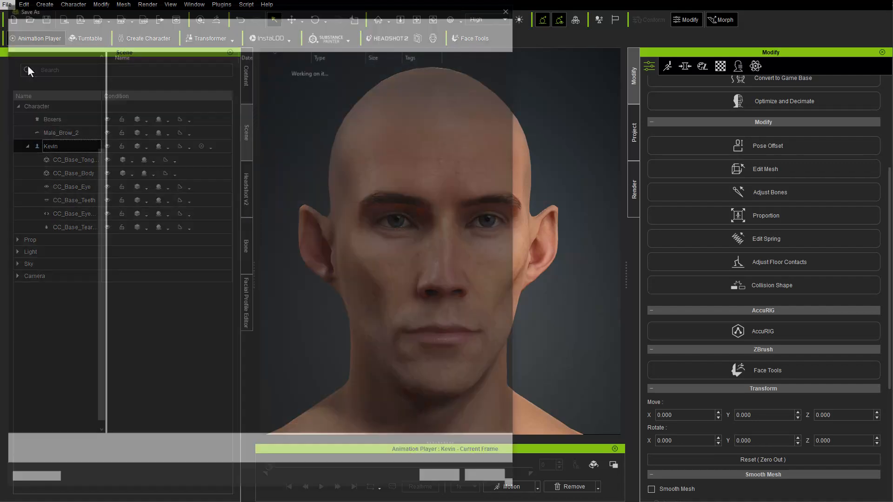
pyautogui.click(37, 332)
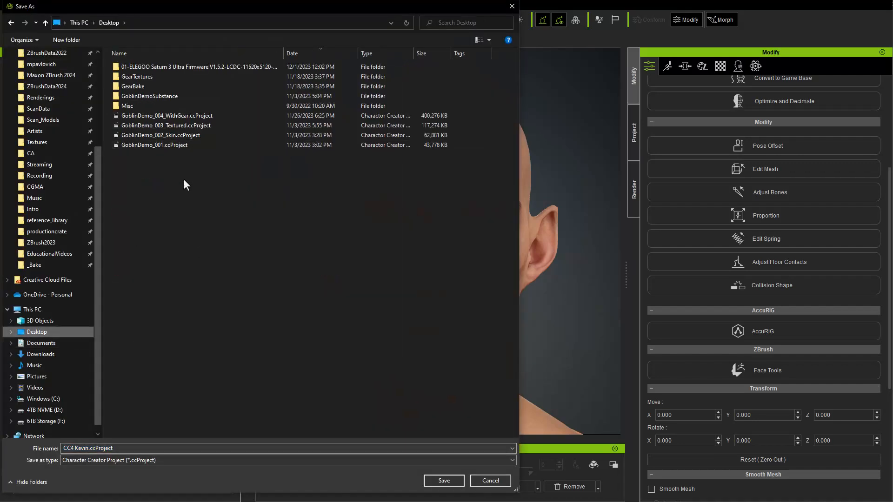
pyautogui.click(142, 449)
pyautogui.write('FaceToolsDemo_001')
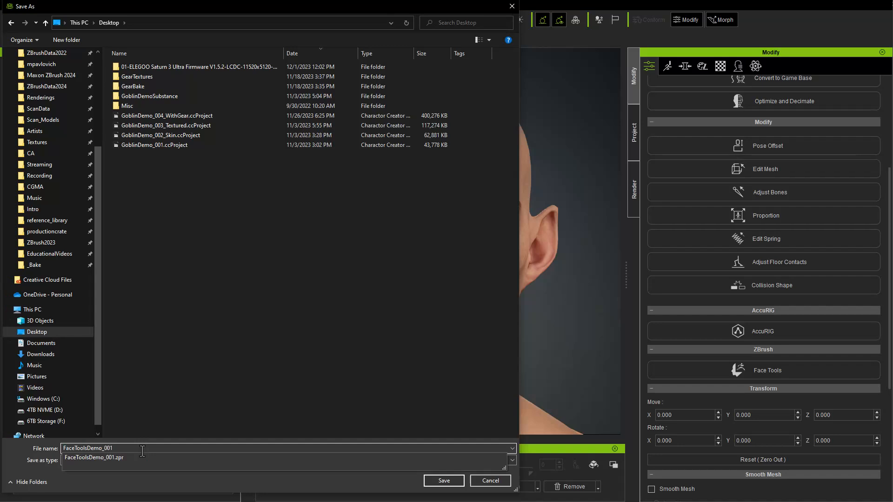
pyautogui.press('Return')
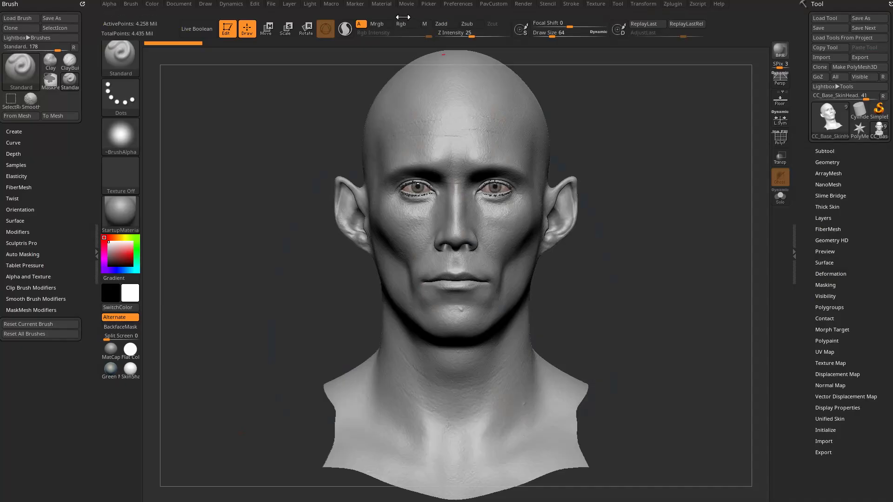
# - Switch to ZBrush and view the GoZ section of its preferences
pyautogui.click(461, 4)
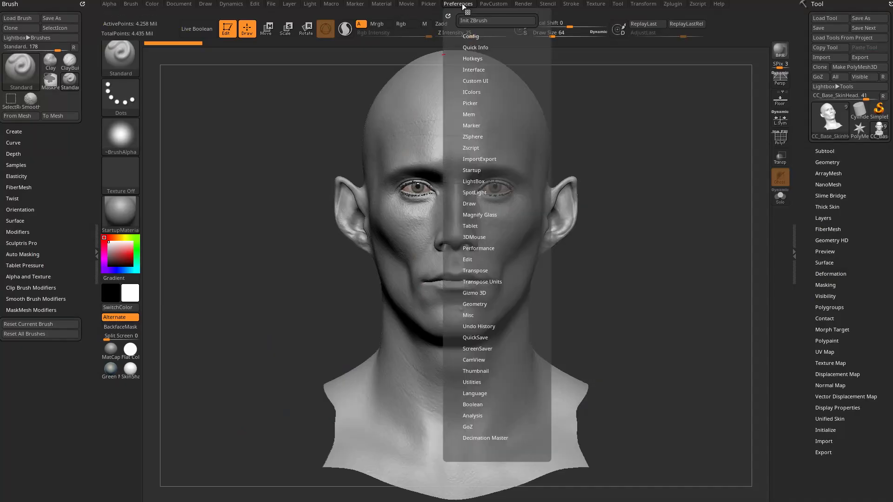
pyautogui.click(469, 426)
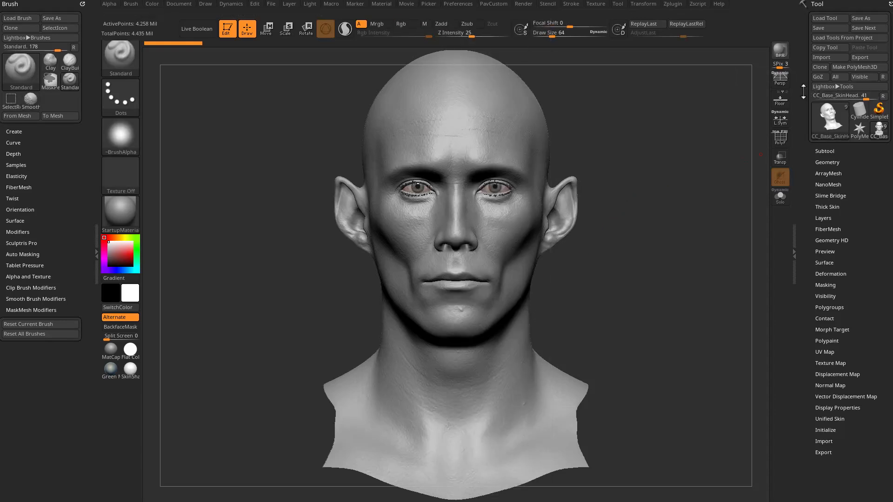
pyautogui.click(674, 5)
pyautogui.moveTo(423, 89); pyautogui.dragTo(14, 19)
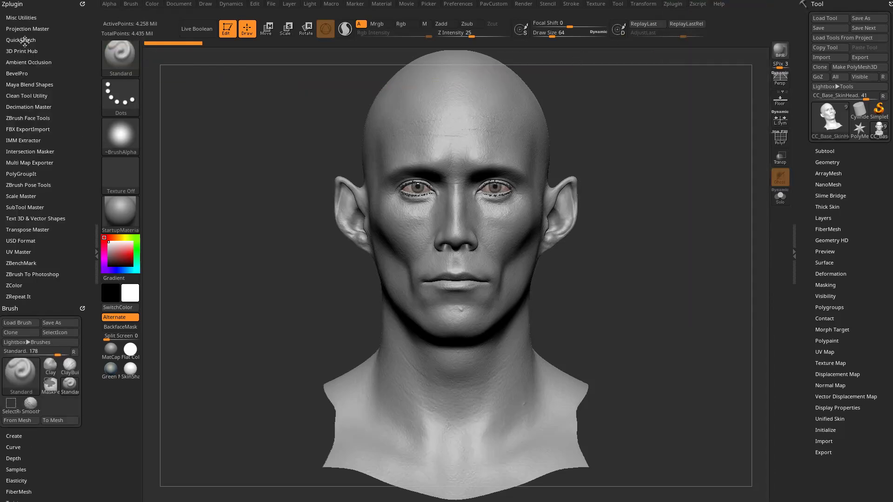
pyautogui.click(97, 236)
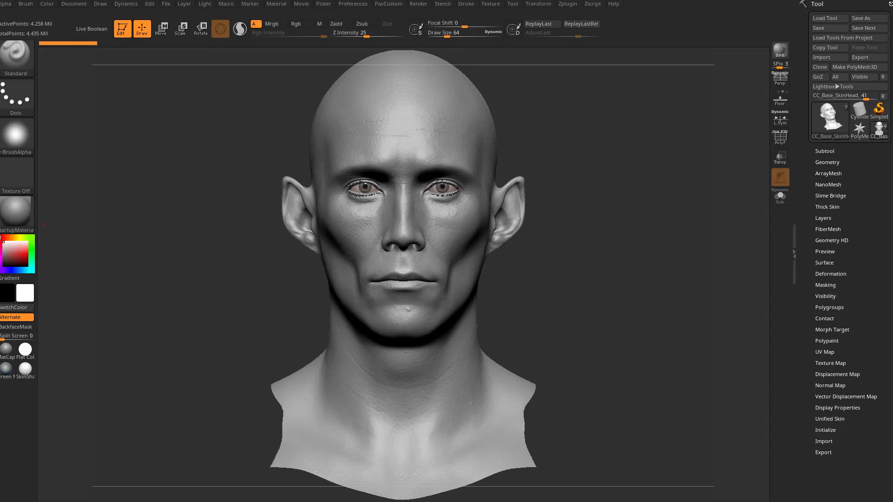
pyautogui.click(4, 240)
# - Dock the Zplugin palette in the side tray in place of the Brush palette and expand ZBrush Face Tools
pyautogui.click(672, 4)
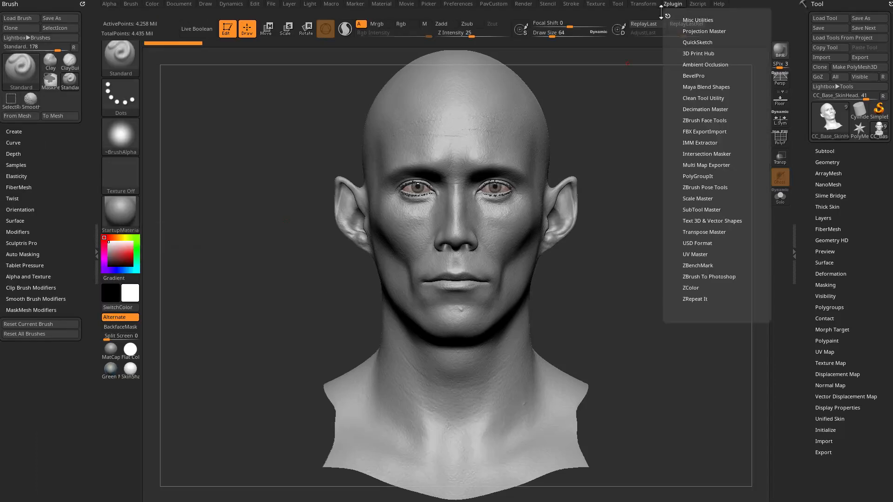
pyautogui.moveTo(667, 10)
pyautogui.mouseDown()
pyautogui.moveTo(558, 69)
pyautogui.moveTo(41, 28)
pyautogui.mouseUp()
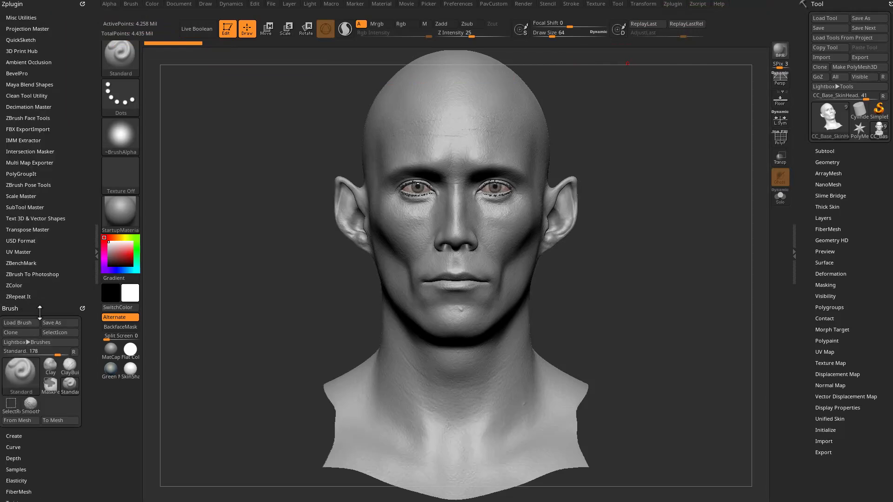
pyautogui.moveTo(83, 308); pyautogui.dragTo(187, 330)
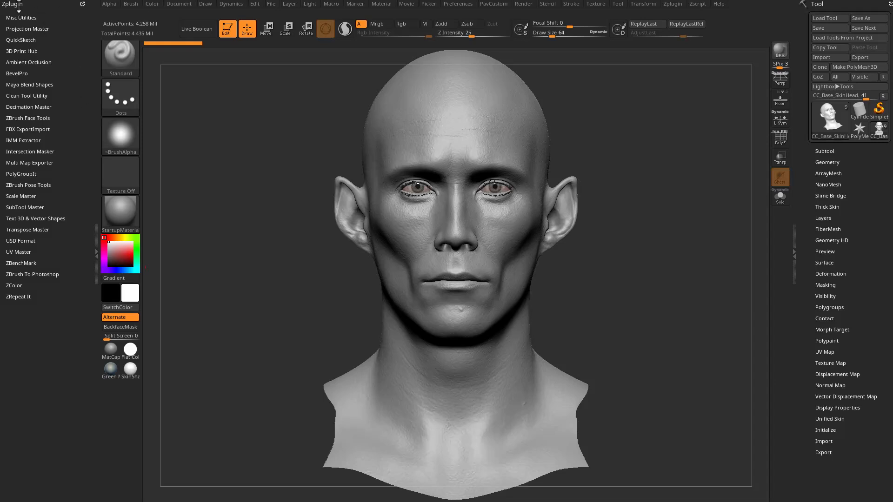
pyautogui.click(22, 118)
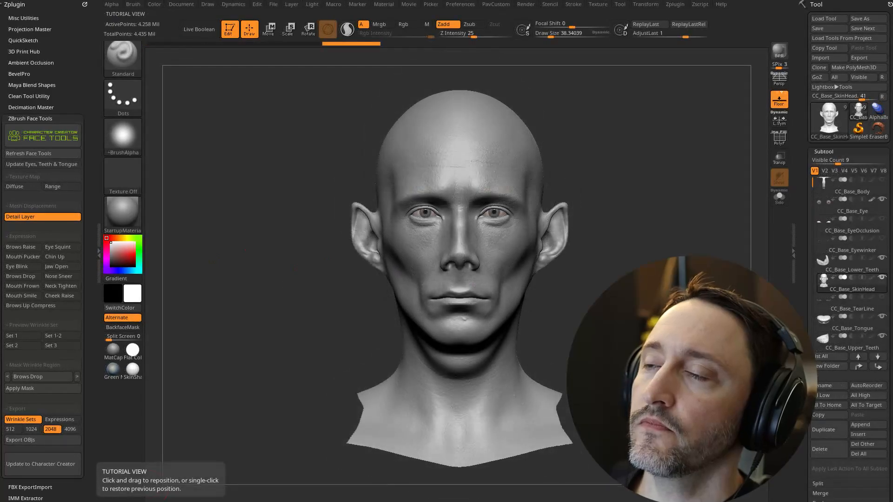
pyautogui.moveTo(634, 166)
pyautogui.mouseDown()
pyautogui.moveTo(733, 150)
pyautogui.moveTo(629, 138)
pyautogui.moveTo(583, 156)
pyautogui.moveTo(649, 175)
pyautogui.moveTo(656, 187)
pyautogui.mouseUp()
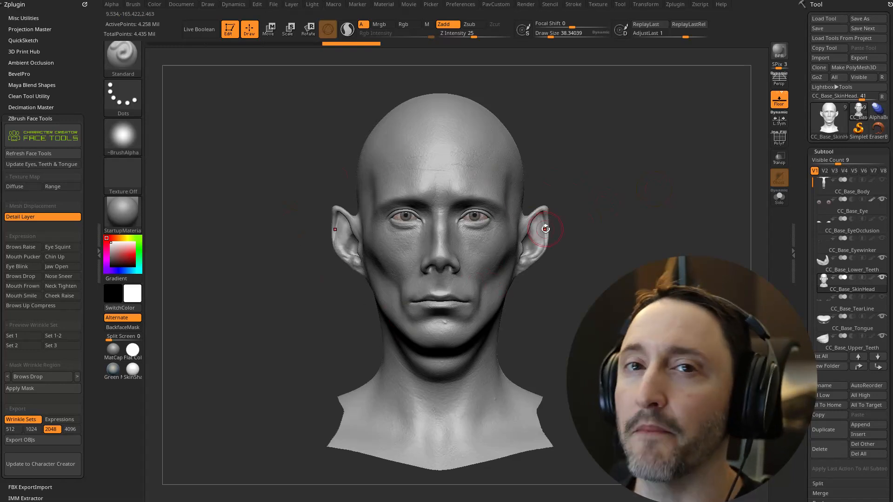
pyautogui.moveTo(579, 132)
pyautogui.keyDown('alt'); pyautogui.mouseDown()
pyautogui.moveTo(604, 139)
pyautogui.moveTo(624, 170)
pyautogui.mouseUp(); pyautogui.keyUp('alt')
pyautogui.press('s')
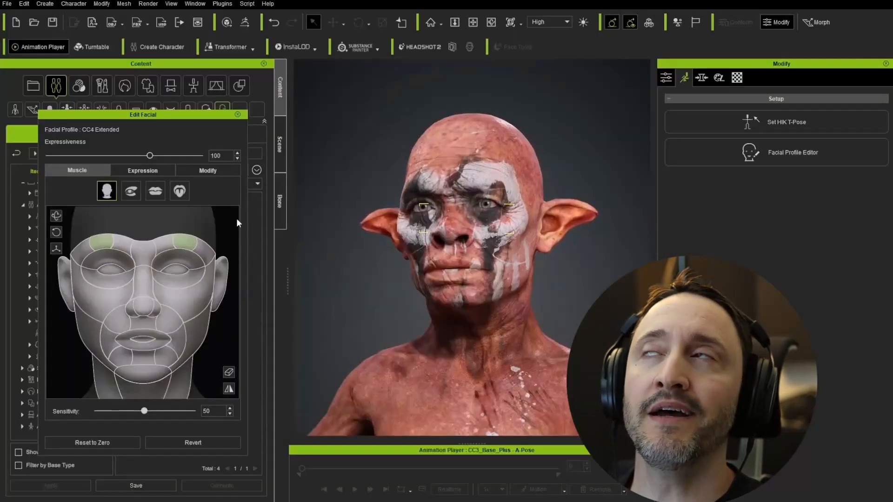
# - Adjust the goblin's eyebrow muscle in Character Creator's Edit Facial dialog
pyautogui.moveTo(107, 244); pyautogui.dragTo(93, 259)
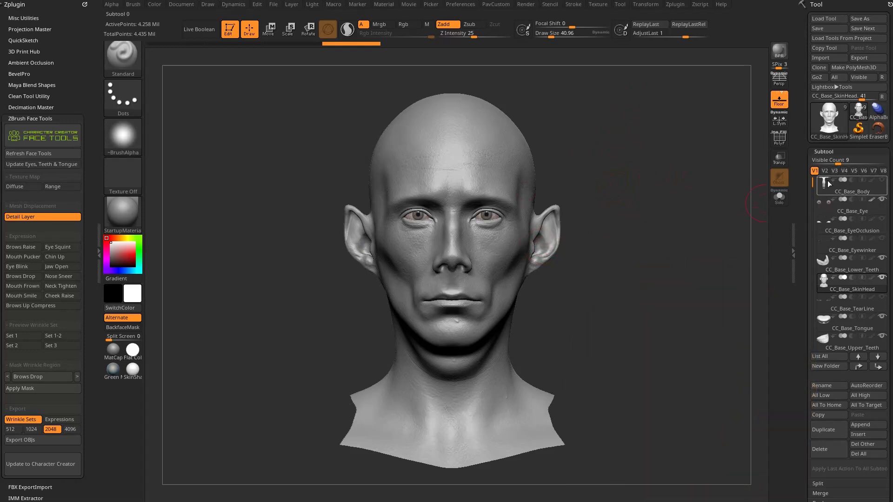
# - In ZBrush, isolate the CC_Base_Eye subtool in Solo mode and expand its Texture Map settings
pyautogui.moveTo(850, 192)
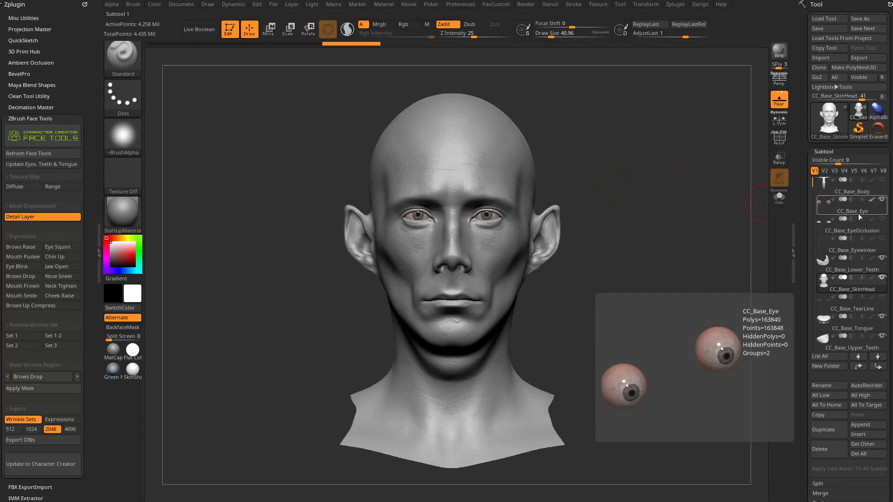
pyautogui.click(856, 210)
pyautogui.click(779, 197)
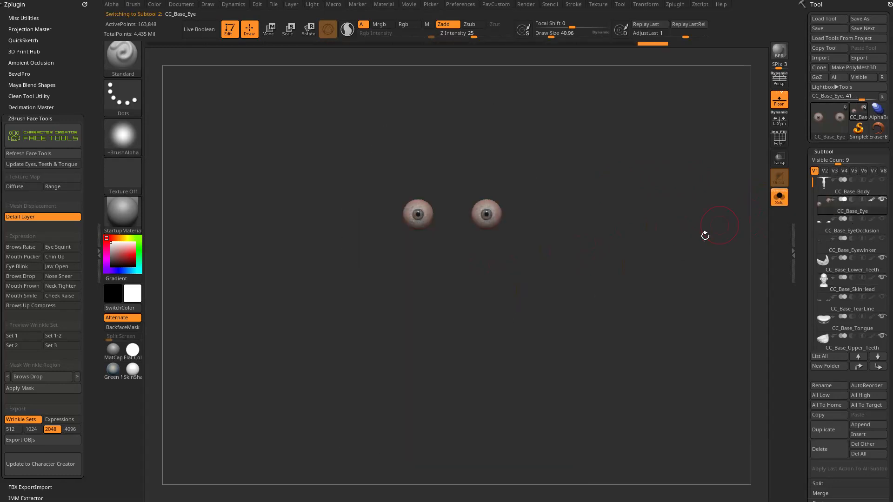
pyautogui.scroll(-10, 820, 166)
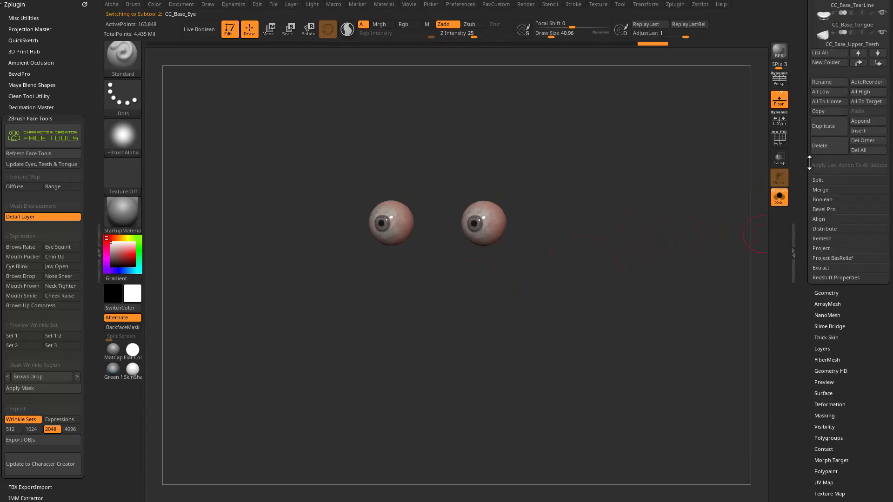
pyautogui.press('shift')
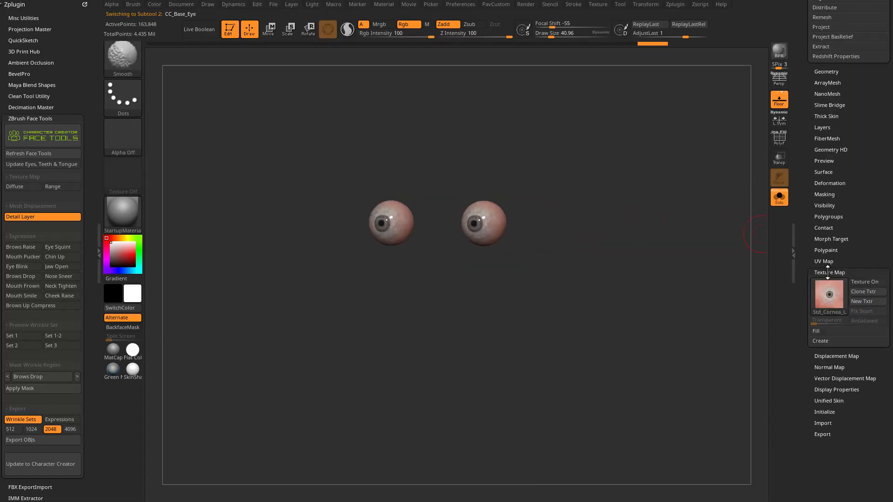
pyautogui.scroll(10, 806, 232)
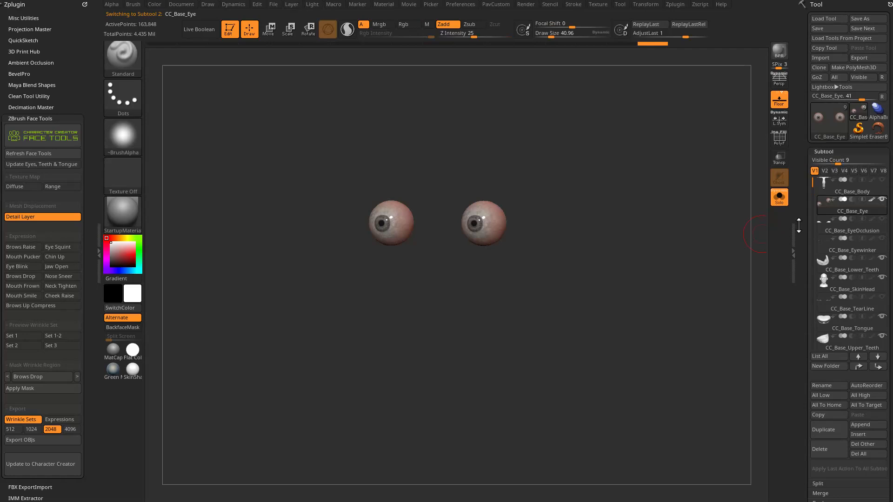
pyautogui.scroll(-3, 799, 173)
pyautogui.scroll(-10, 805, 203)
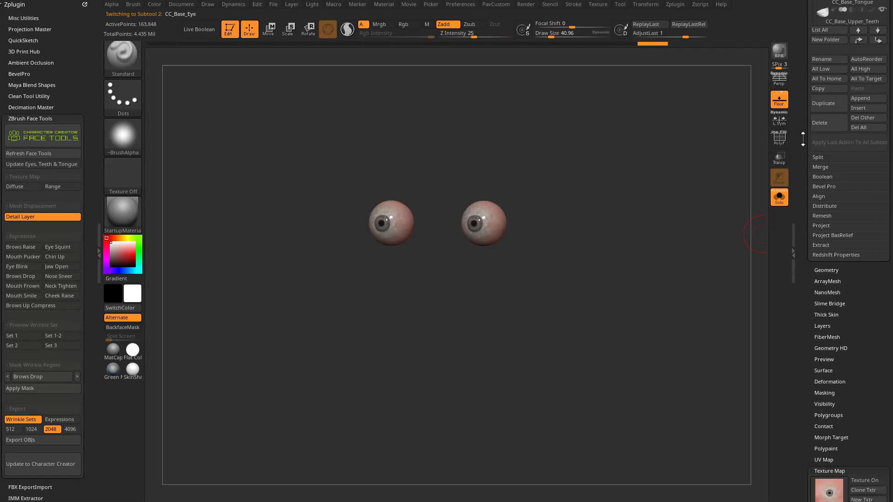
pyautogui.moveTo(828, 359)
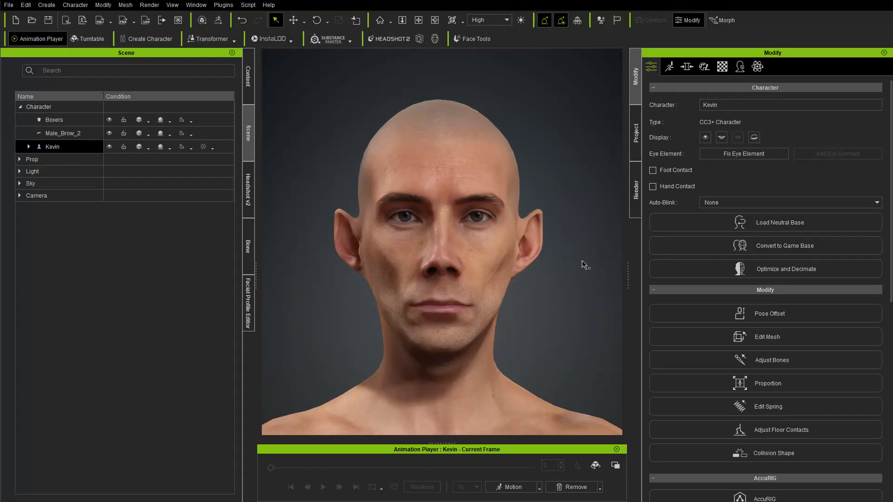
# - View the head in Character Creator, and in ZBrush toggle the CC_Base_Eye subtool's polypaint off and on
pyautogui.moveTo(505, 271); pyautogui.dragTo(471, 280, button='right')
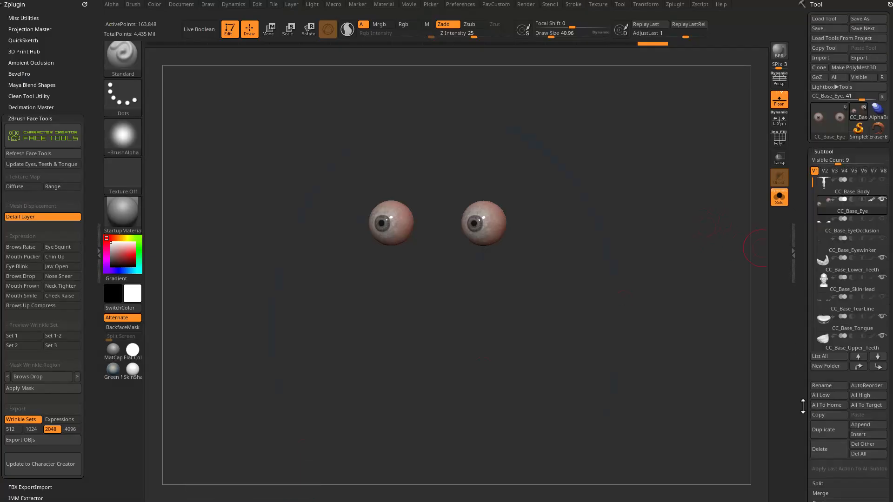
pyautogui.click(872, 201)
pyautogui.click(872, 200)
pyautogui.moveTo(602, 295); pyautogui.dragTo(627, 302)
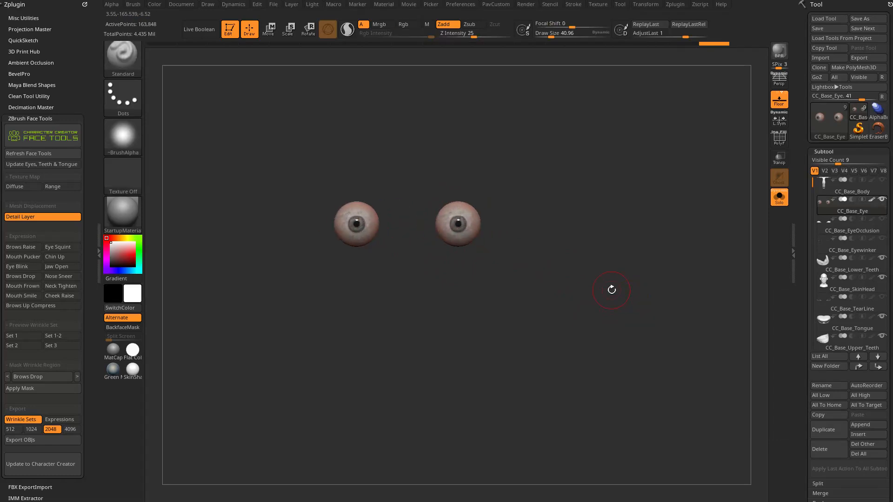
# - Expand the Geometry settings of the CC_Base_Eye subtool and check its subdivision levels
pyautogui.scroll(-10, 866, 295)
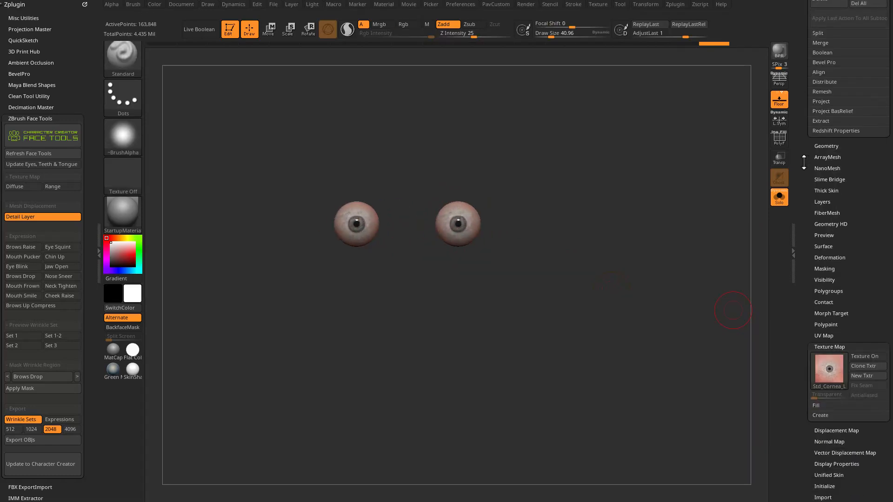
pyautogui.click(820, 146)
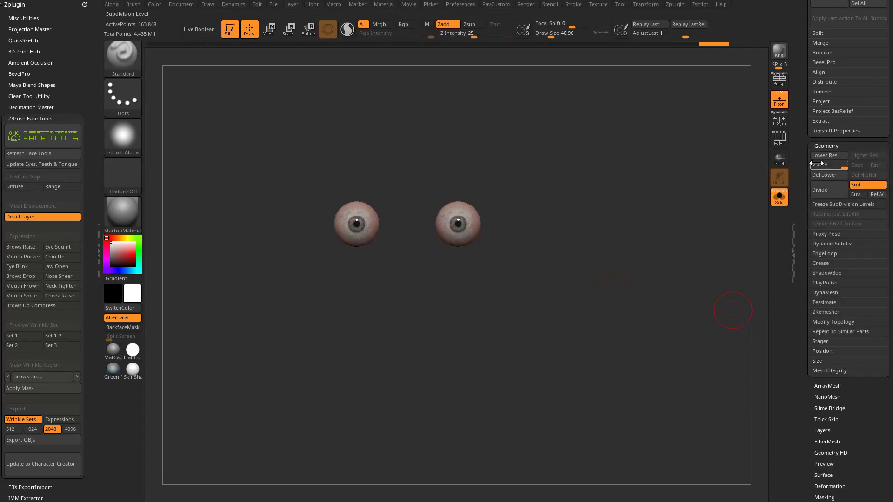
pyautogui.scroll(3, 803, 209)
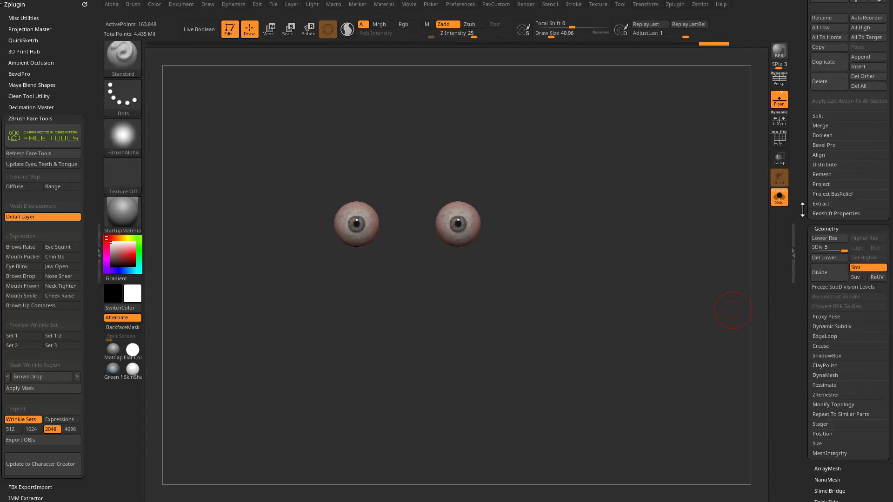
pyautogui.scroll(10, 803, 209)
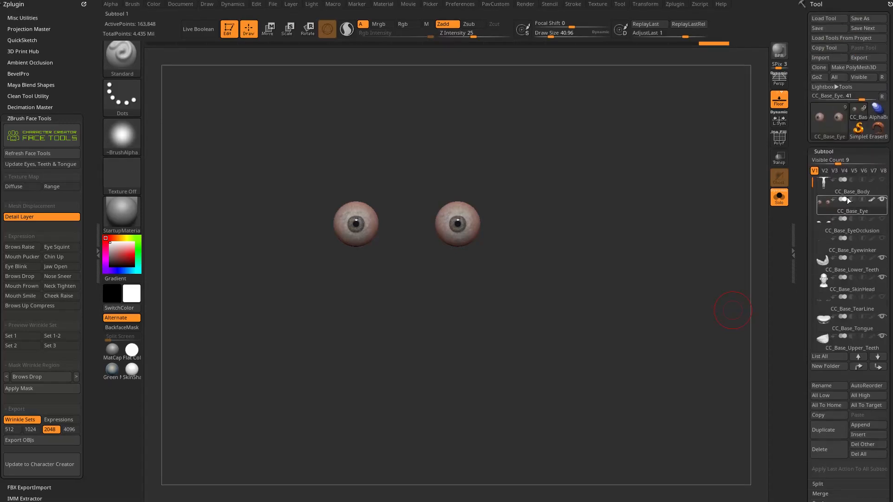
# - Show the lower teeth, tongue and upper teeth subtools in turn, ending with CC_Base_SkinHead selected in Solo mode
pyautogui.scroll(-2, 772, 228)
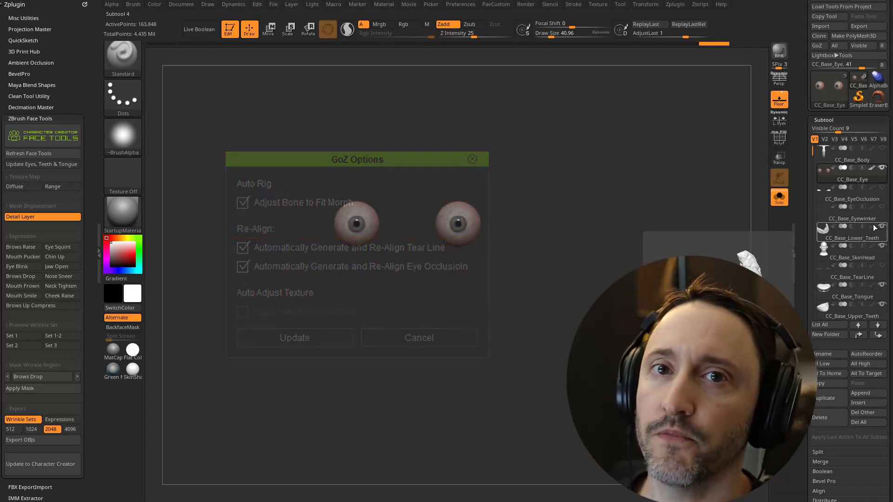
pyautogui.moveTo(809, 152); pyautogui.dragTo(809, 175)
pyautogui.click(828, 195)
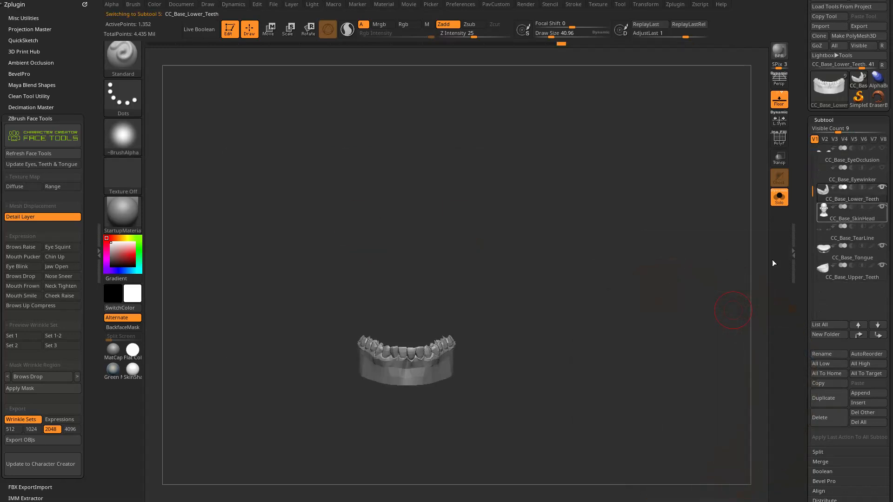
pyautogui.click(850, 254)
pyautogui.click(851, 274)
pyautogui.click(856, 219)
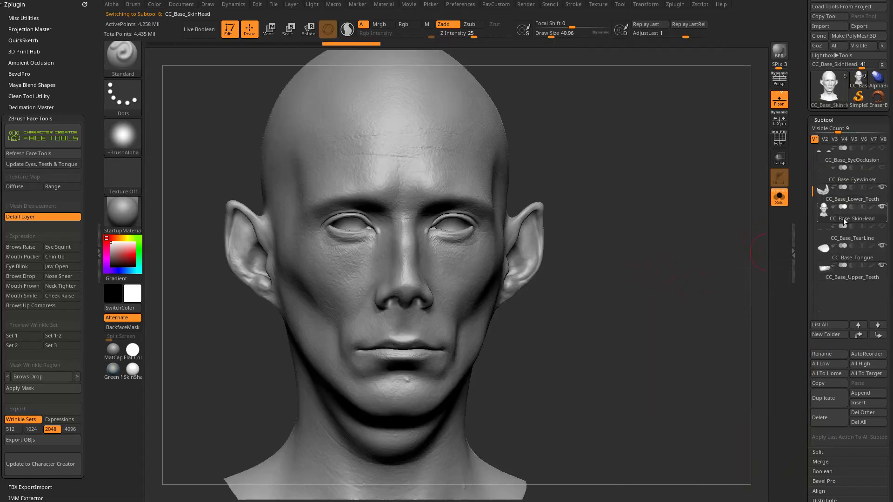
# - Go to the Geometry settings of CC_Base_SkinHead and lower it to subdivision level 1
pyautogui.moveTo(697, 265); pyautogui.dragTo(745, 259)
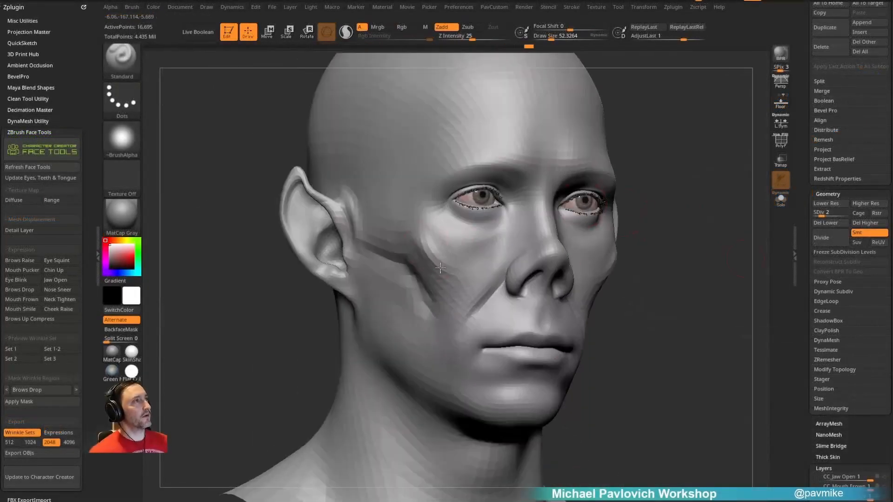
pyautogui.click(823, 200)
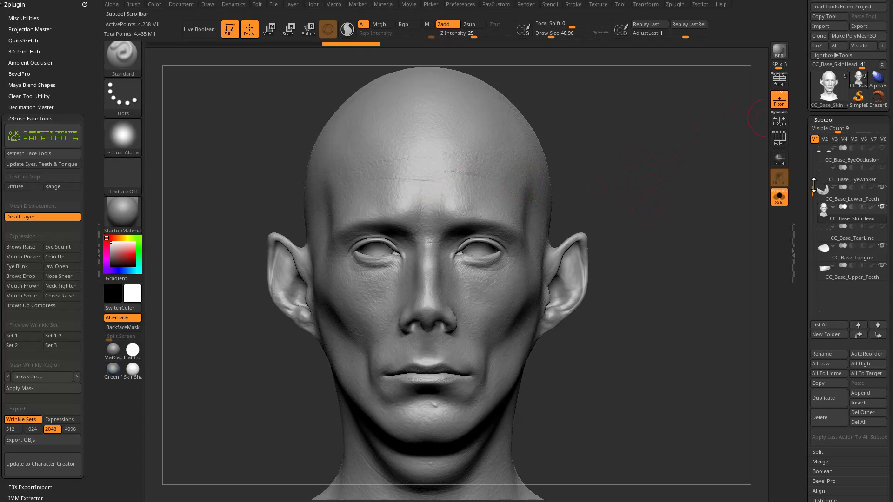
pyautogui.scroll(2, 814, 186)
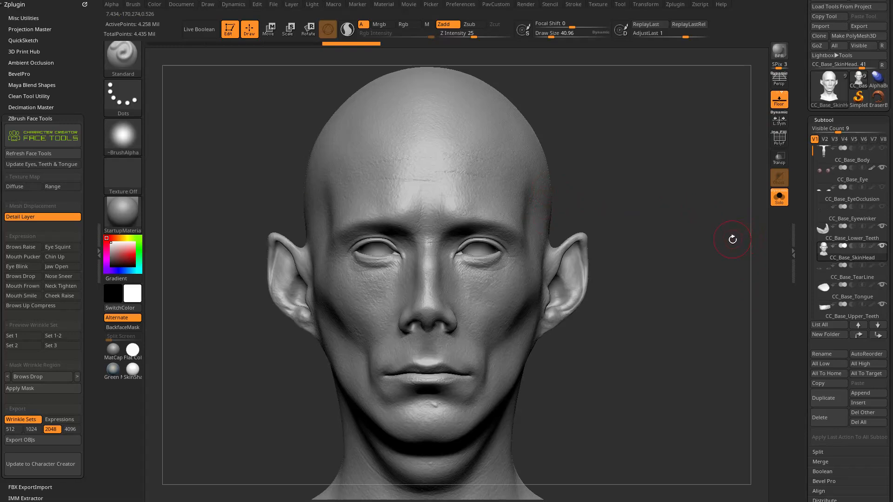
pyautogui.keyDown('alt'); pyautogui.moveTo(732, 239); pyautogui.dragTo(725, 225); pyautogui.keyUp('alt')
pyautogui.moveTo(805, 242); pyautogui.dragTo(809, 182)
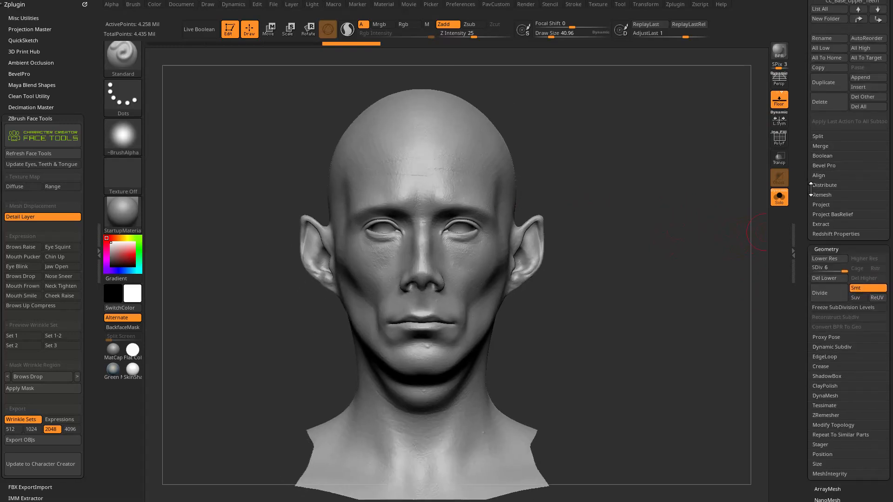
pyautogui.moveTo(800, 81); pyautogui.dragTo(801, 136)
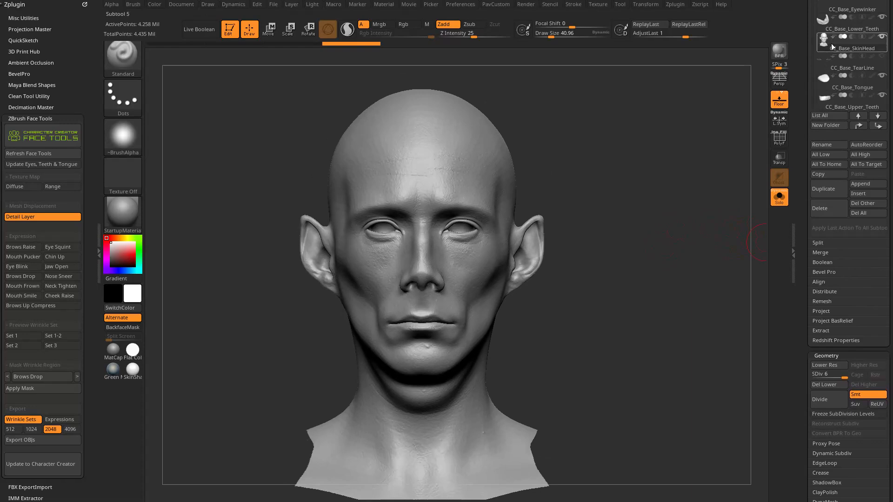
pyautogui.keyDown('alt'); pyautogui.moveTo(619, 279); pyautogui.dragTo(620, 263); pyautogui.keyUp('alt')
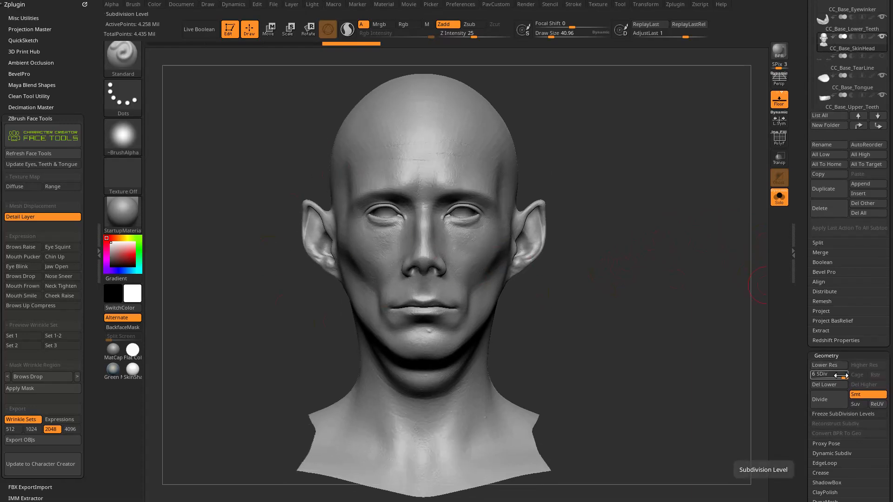
pyautogui.moveTo(840, 377); pyautogui.dragTo(812, 376)
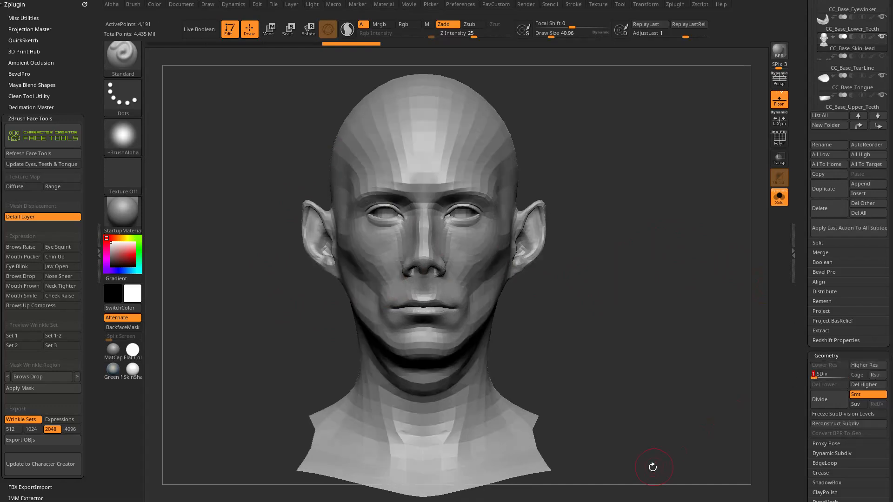
# - Examine the head's subdivision level 1 mesh from the front and side, with the draw size set to about 87
pyautogui.moveTo(473, 286); pyautogui.dragTo(605, 279, button='right')
pyautogui.keyDown('ctrl'); pyautogui.moveTo(604, 280); pyautogui.dragTo(638, 298, button='right'); pyautogui.keyUp('ctrl')
pyautogui.keyDown('shift'); pyautogui.moveTo(638, 298); pyautogui.dragTo(618, 295, button='right'); pyautogui.keyUp('shift')
pyautogui.keyDown('alt'); pyautogui.moveTo(693, 209); pyautogui.dragTo(695, 231, button='right'); pyautogui.keyUp('alt')
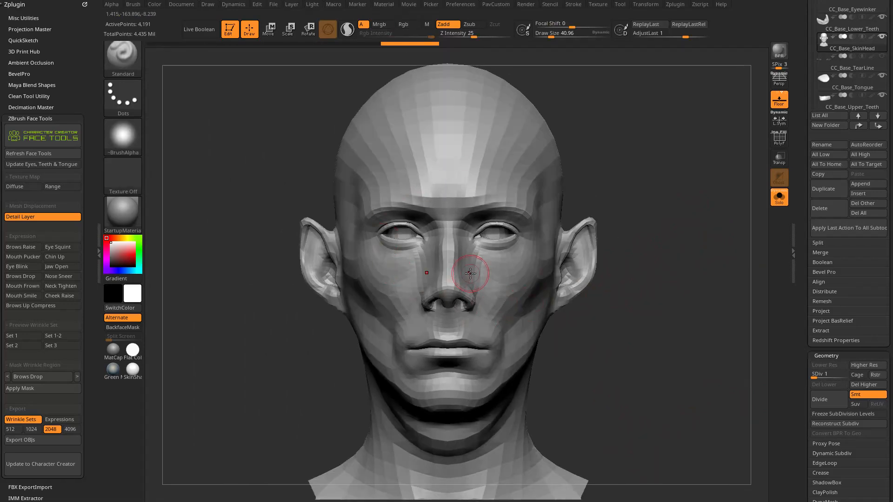
pyautogui.moveTo(674, 202); pyautogui.dragTo(608, 194, button='right')
pyautogui.press('s')
pyautogui.moveTo(518, 306); pyautogui.dragTo(516, 305)
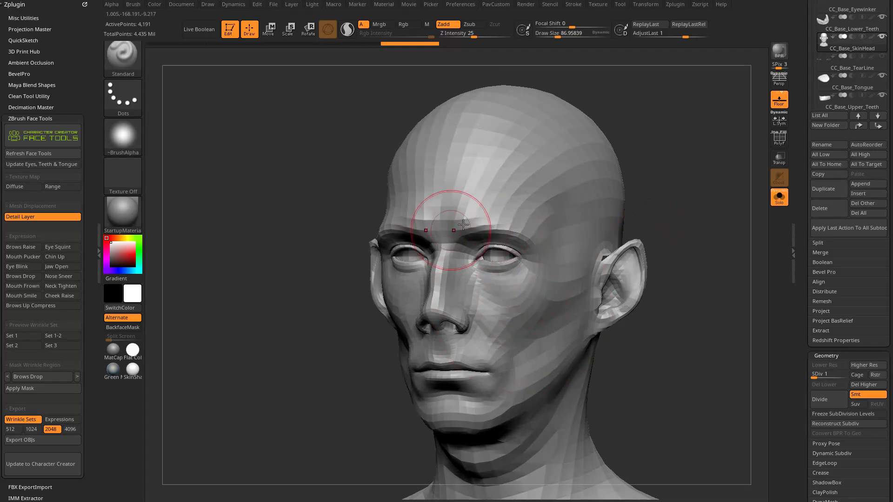
pyautogui.moveTo(508, 311); pyautogui.dragTo(680, 227, button='right')
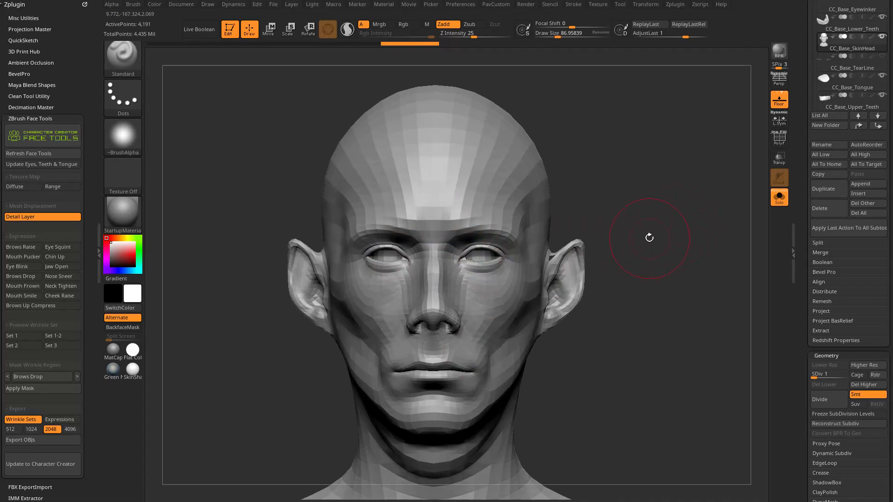
# - Return CC_Base_SkinHead to subdivision level 6 and set the draw size to about 44
pyautogui.moveTo(815, 374); pyautogui.dragTo(845, 374)
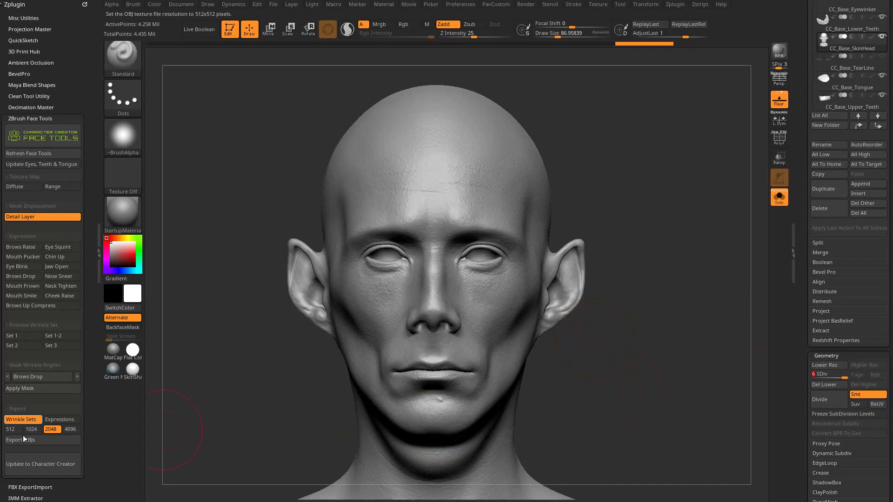
pyautogui.moveTo(577, 307)
pyautogui.mouseDown()
pyautogui.moveTo(645, 265)
pyautogui.moveTo(660, 278)
pyautogui.moveTo(566, 278)
pyautogui.moveTo(572, 271)
pyautogui.moveTo(695, 270)
pyautogui.moveTo(712, 330)
pyautogui.mouseUp()
pyautogui.keyDown('alt'); pyautogui.moveTo(710, 291); pyautogui.dragTo(680, 304); pyautogui.keyUp('alt')
pyautogui.press('s')
pyautogui.keyDown('alt'); pyautogui.moveTo(682, 306); pyautogui.dragTo(709, 300); pyautogui.keyUp('alt')
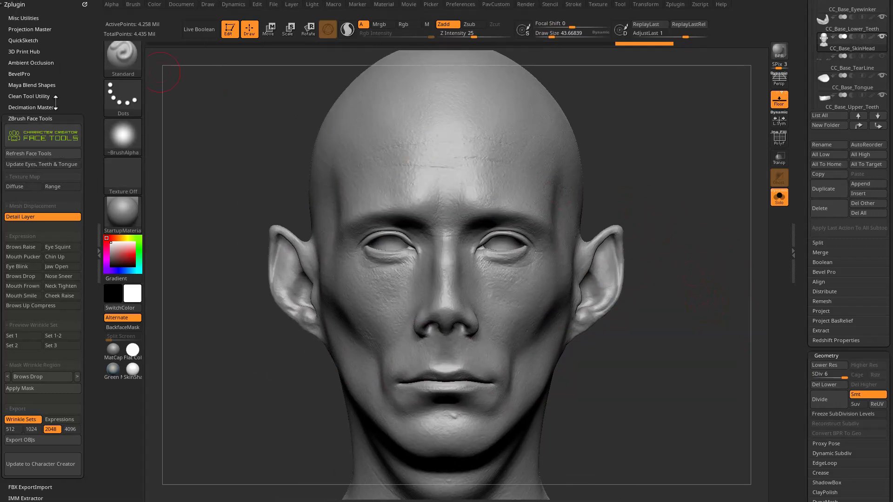
# - Open the Character Creator Face Tools information window and follow its Learn More link
pyautogui.scroll(-3, 59, 103)
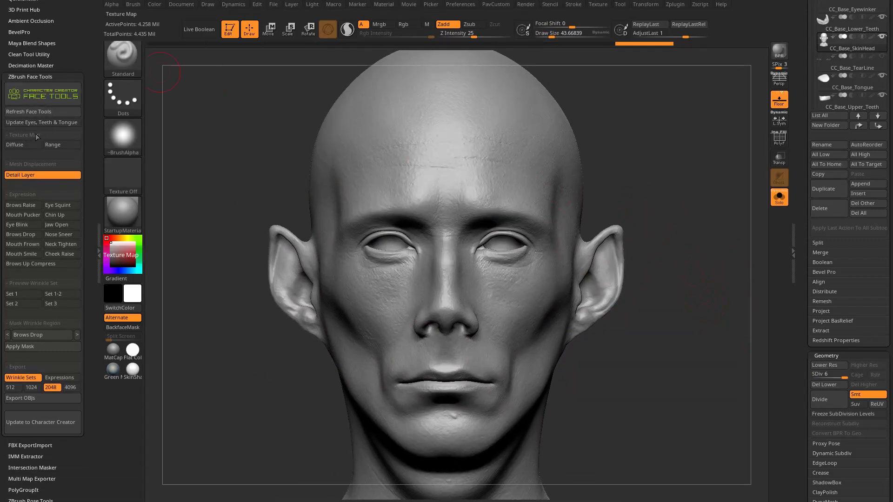
pyautogui.click(57, 95)
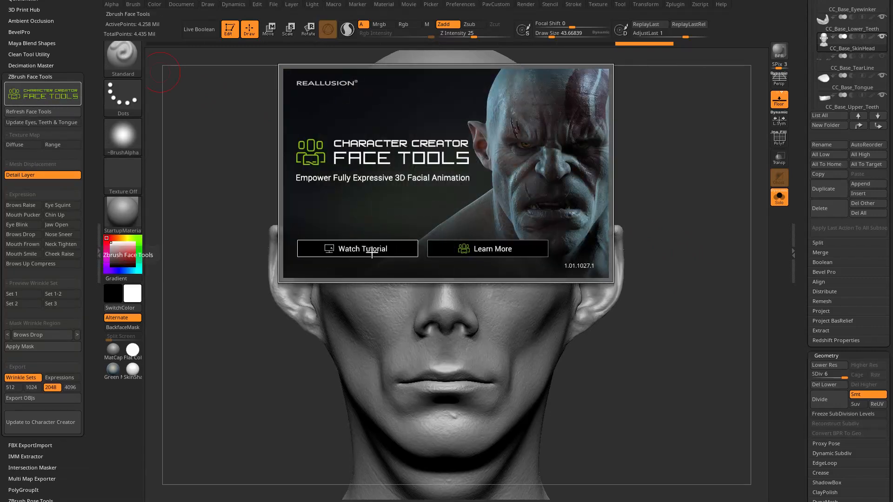
pyautogui.click(493, 253)
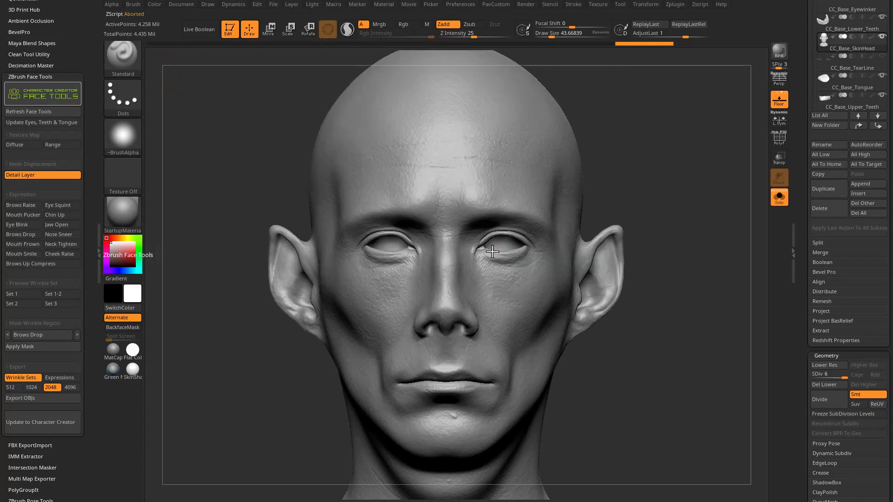
# - Refresh the Face Tools and look through the head's expression layers, from CC_Detail Layer up to CC_FaceToolsTemp
pyautogui.click(45, 115)
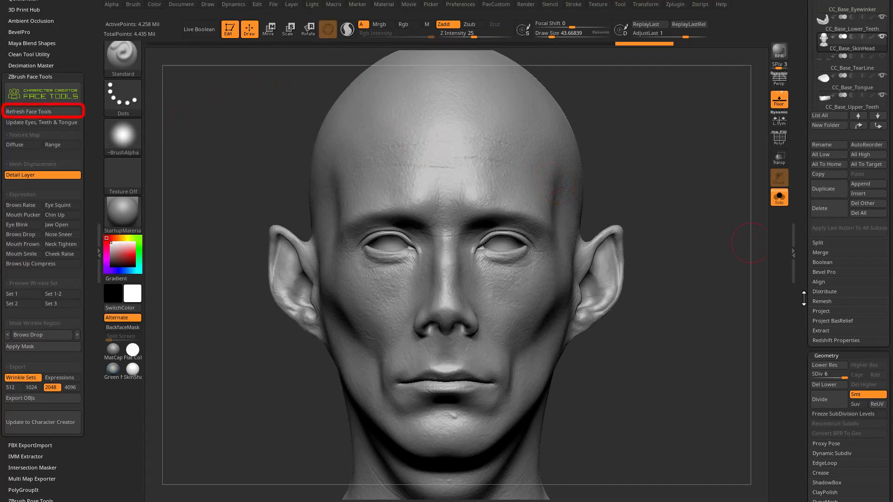
pyautogui.moveTo(804, 300)
pyautogui.mouseDown()
pyautogui.moveTo(812, 87)
pyautogui.moveTo(820, 97)
pyautogui.mouseUp()
pyautogui.click(823, 163)
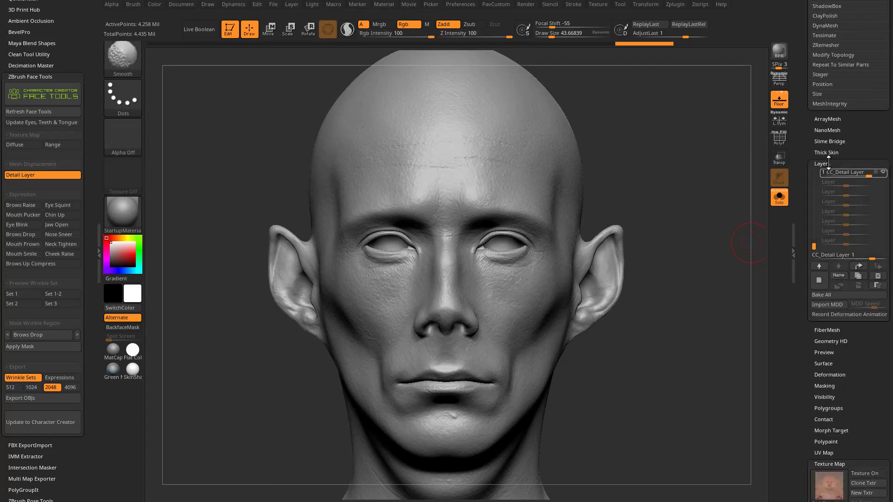
pyautogui.moveTo(814, 247); pyautogui.dragTo(817, 236)
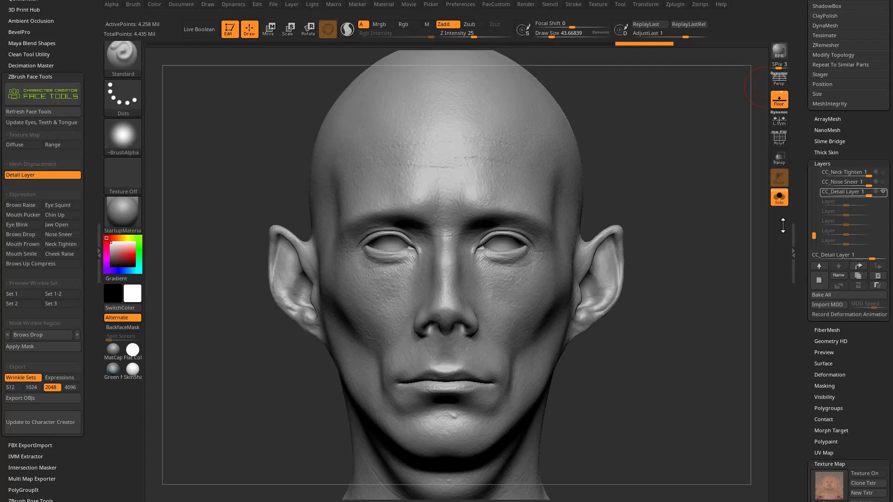
pyautogui.moveTo(807, 241); pyautogui.dragTo(808, 177)
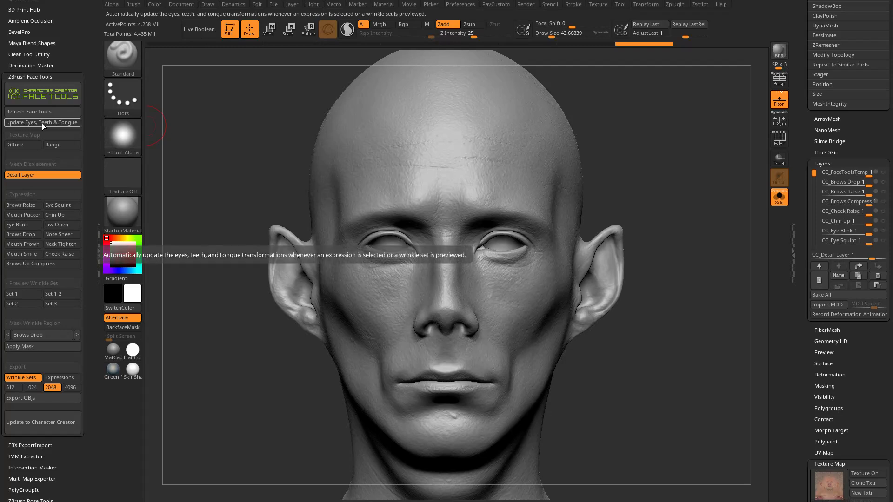
# - Apply the Jaw Open expression to the head and view the opened mouth from the side
pyautogui.click(63, 226)
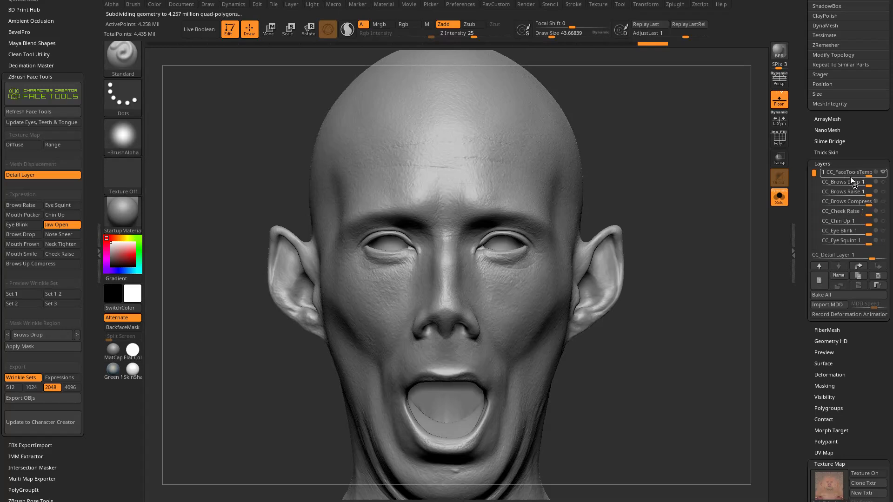
pyautogui.click(833, 173)
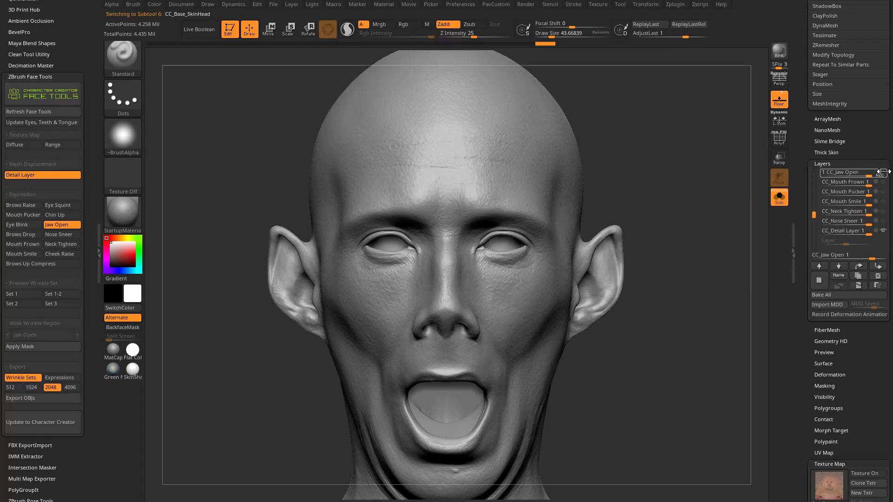
pyautogui.moveTo(674, 245); pyautogui.dragTo(345, 366)
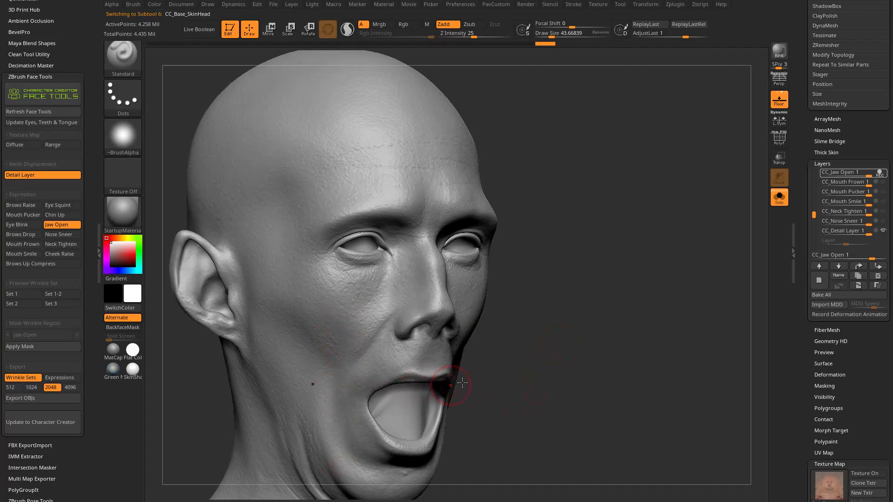
pyautogui.moveTo(471, 420); pyautogui.dragTo(529, 413)
pyautogui.moveTo(599, 417); pyautogui.dragTo(631, 396)
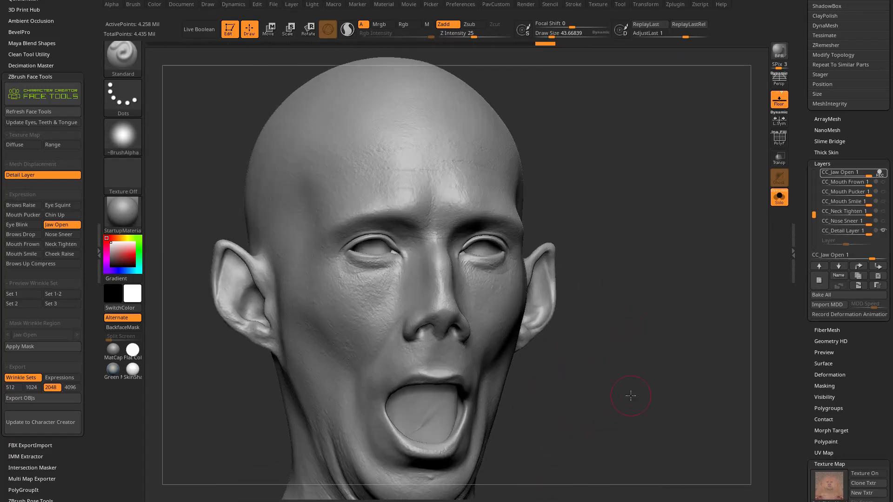
# - Leave Solo mode to inspect the teeth inside the open mouth, and turn the Jaw Open expression off
pyautogui.click(778, 199)
pyautogui.moveTo(643, 325); pyautogui.dragTo(502, 340)
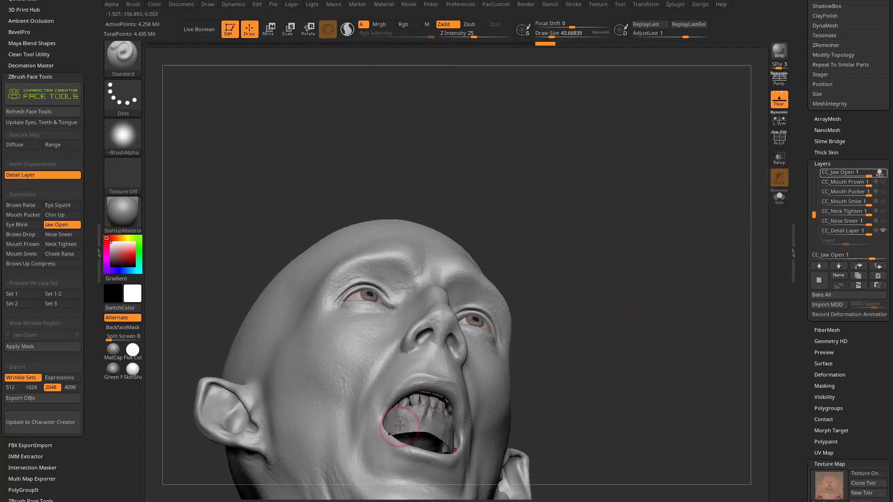
pyautogui.moveTo(608, 403); pyautogui.dragTo(531, 413)
pyautogui.moveTo(574, 395); pyautogui.dragTo(182, 259)
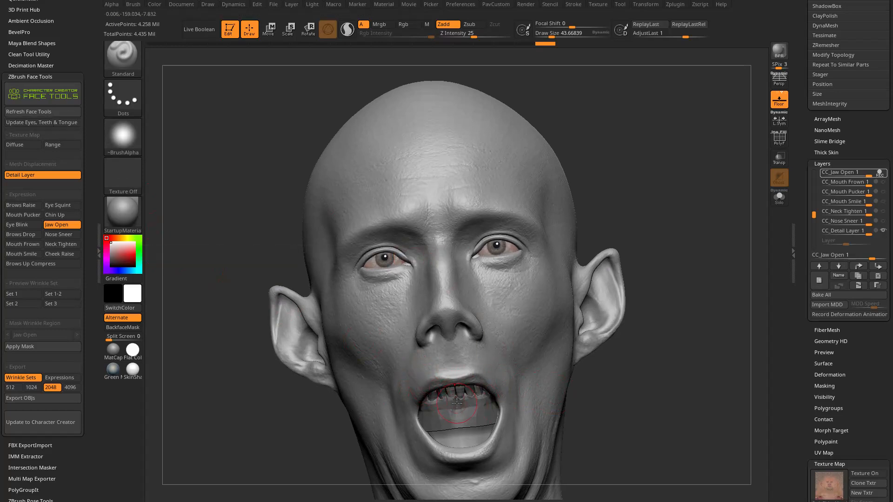
pyautogui.click(60, 225)
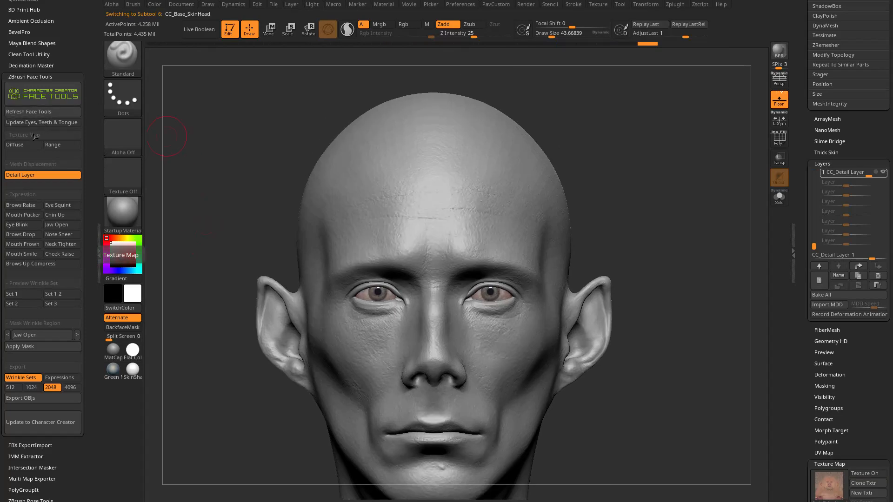
# - Show the Diffuse texture map on the head and toggle CC_Base_SkinHead's texture off and on in its Texture Map settings
pyautogui.click(17, 144)
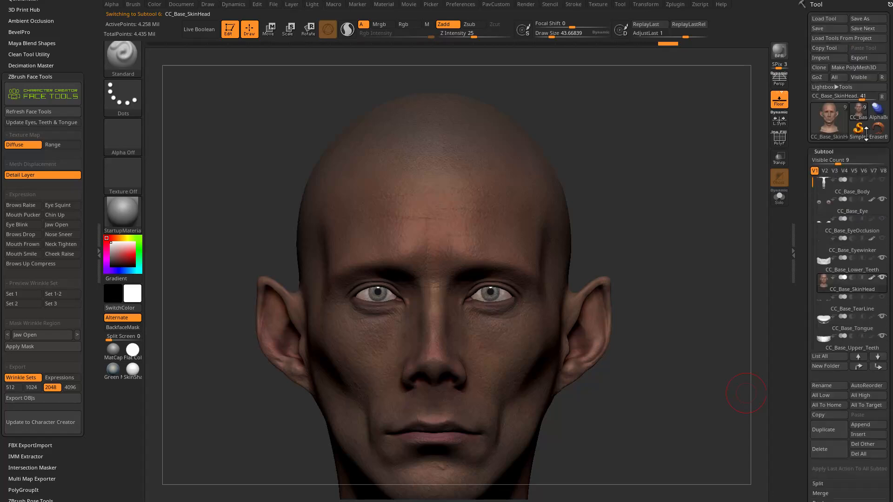
pyautogui.moveTo(801, 314); pyautogui.dragTo(809, 152)
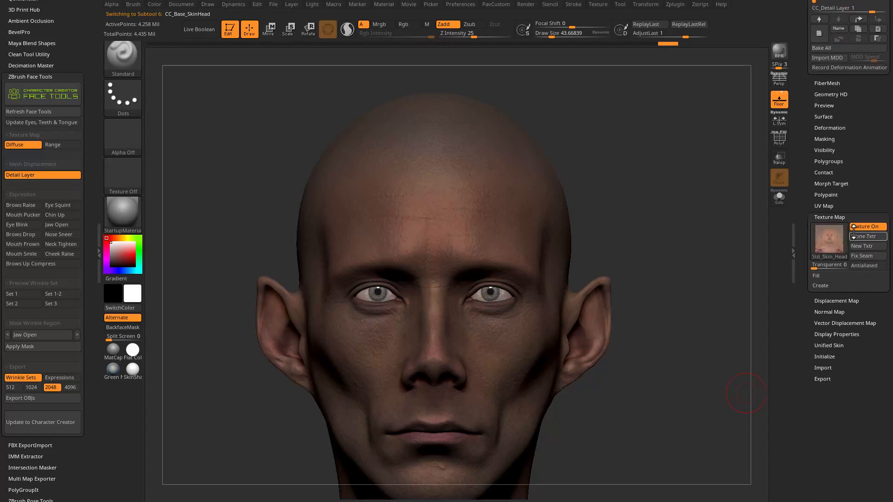
pyautogui.click(868, 226)
pyautogui.click(868, 226)
pyautogui.click(867, 227)
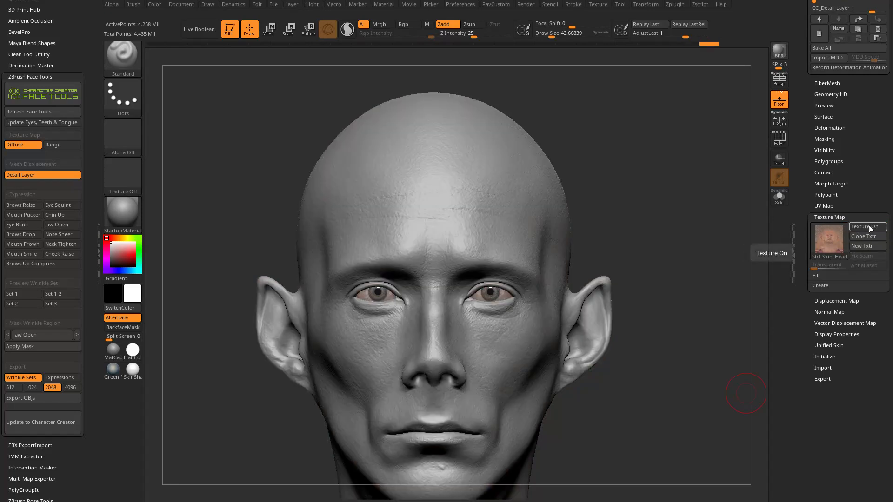
pyautogui.click(867, 227)
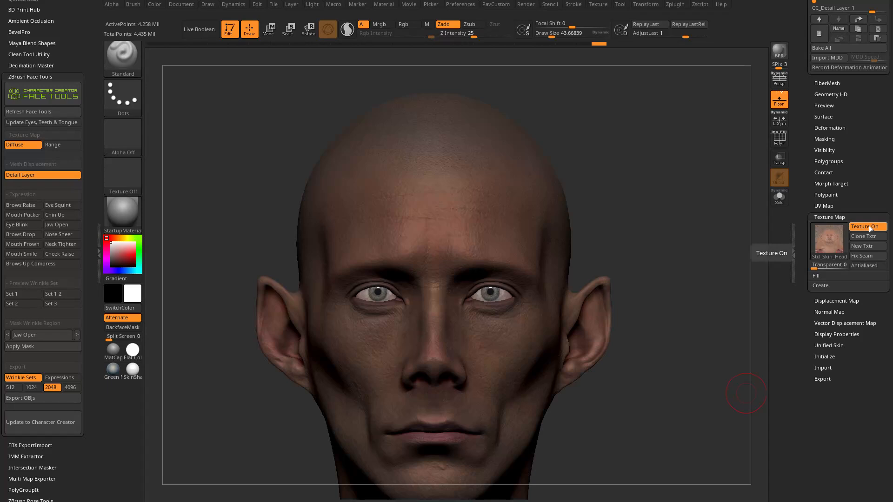
pyautogui.click(868, 226)
pyautogui.click(869, 228)
# - In Character Creator, view the textures of the Std_Skin_Head material and return to the general character settings
pyautogui.moveTo(841, 247)
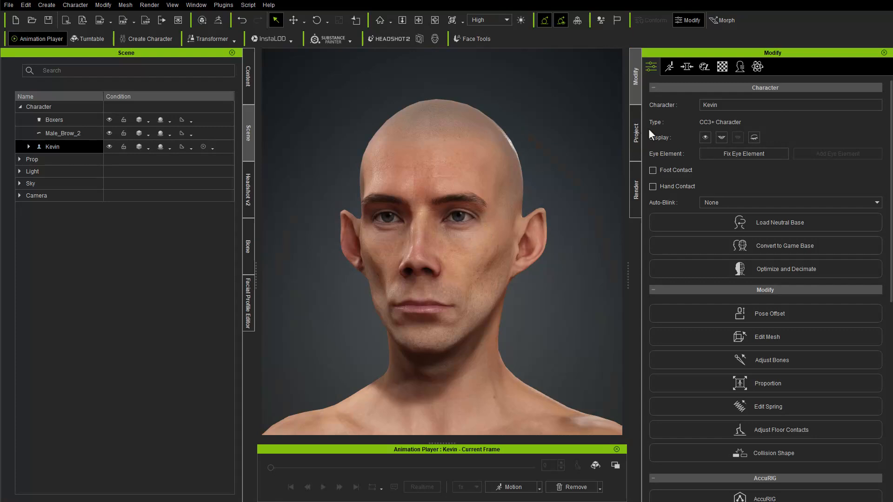
pyautogui.click(720, 65)
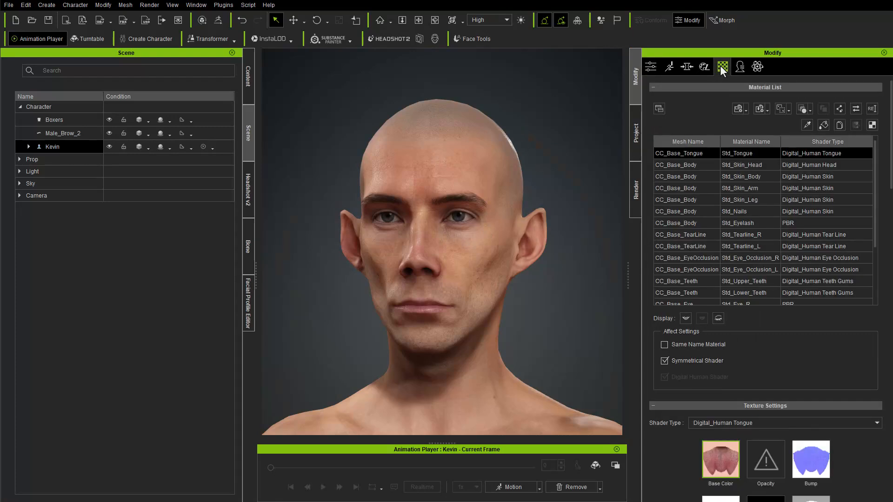
pyautogui.click(752, 165)
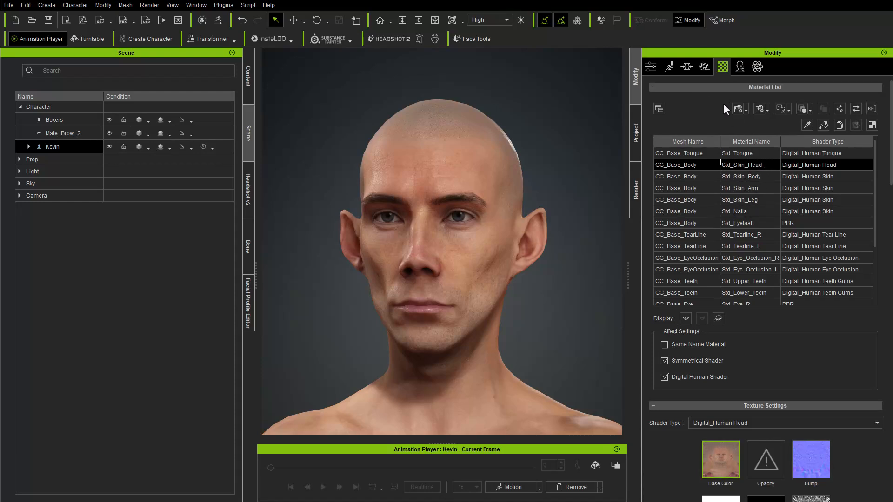
pyautogui.click(650, 68)
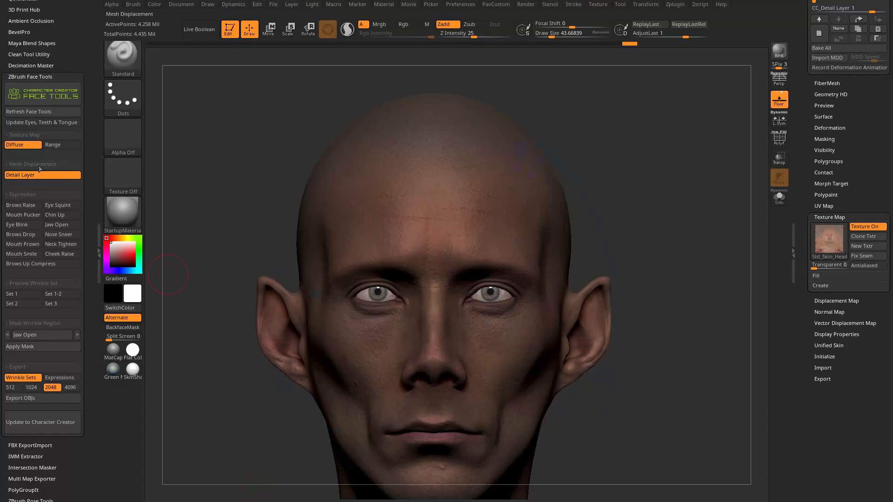
# - In ZBrush, switch the Face Tools texture map on the head to Range
pyautogui.click(57, 144)
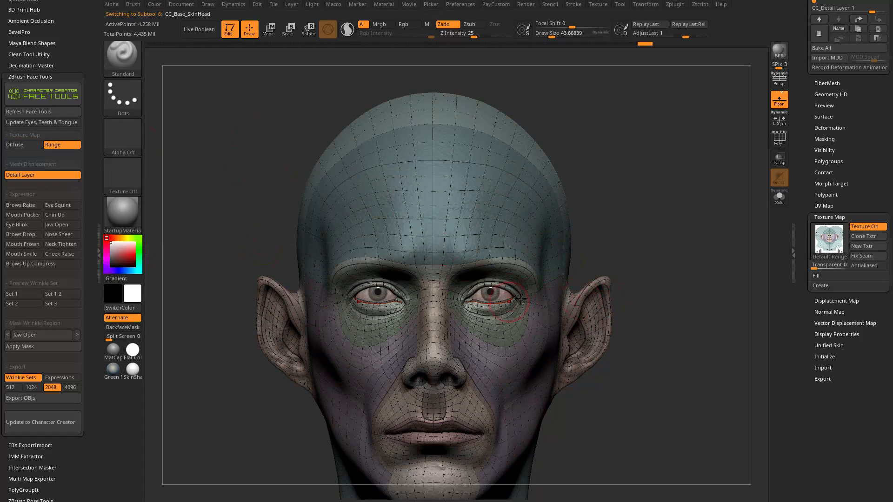
# - In the browser, read through the CC Face Topology & UV Guide from the cover to the Double Eyelids page, then return to ZBrush
pyautogui.moveTo(832, 240)
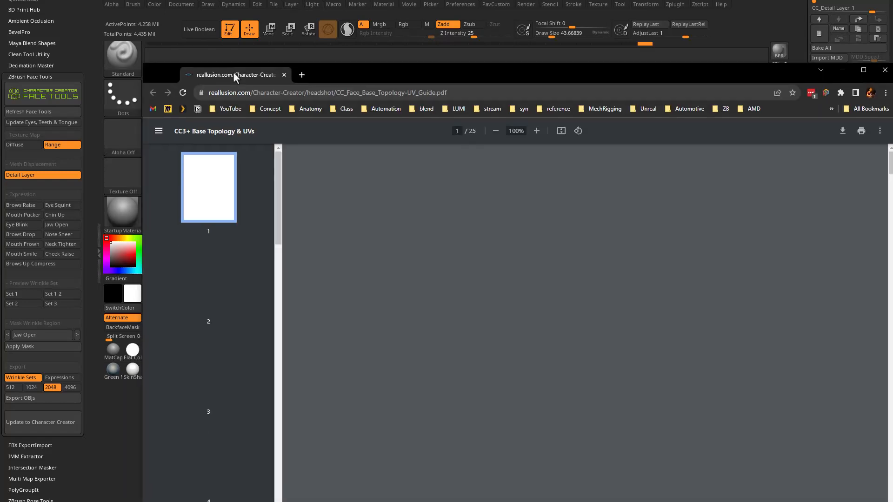
pyautogui.moveTo(233, 72); pyautogui.dragTo(147, 0)
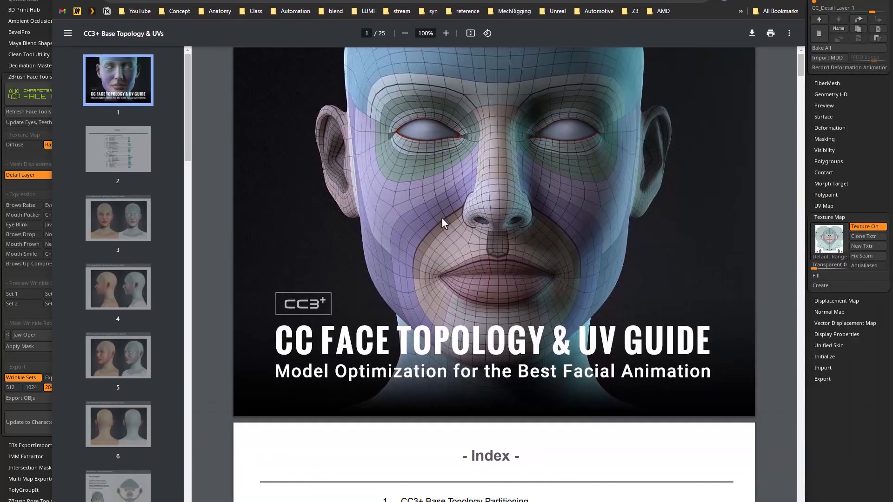
pyautogui.scroll(-15, 446, 233)
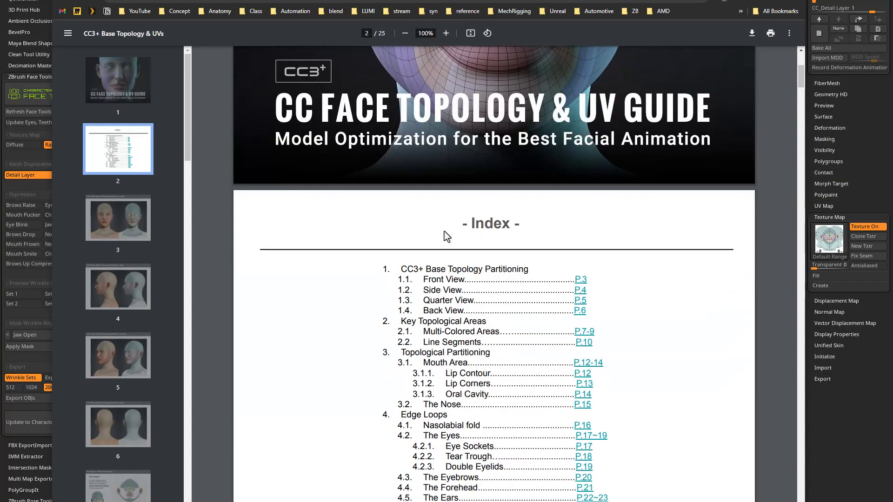
pyautogui.scroll(-5, 370, 215)
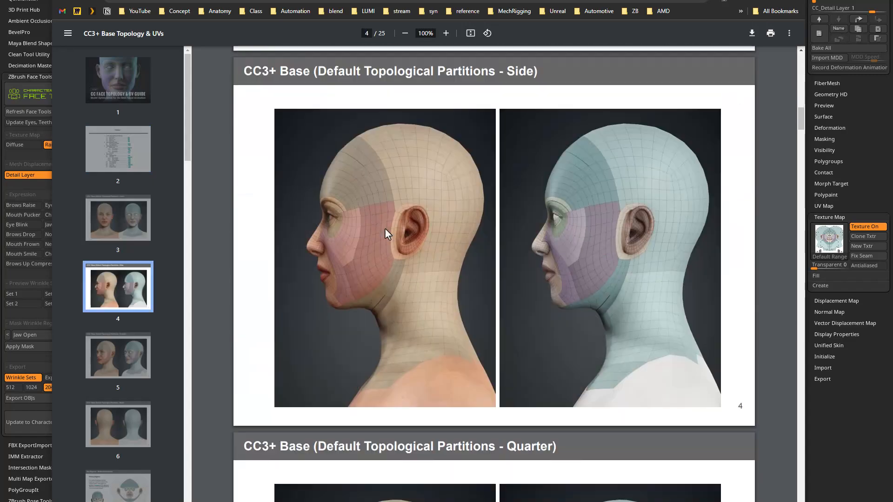
pyautogui.scroll(-20, 559, 288)
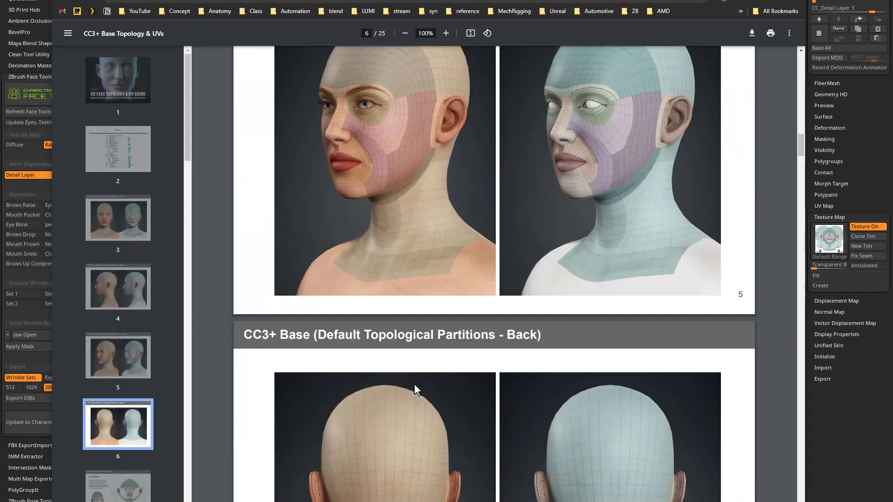
pyautogui.scroll(-20, 428, 379)
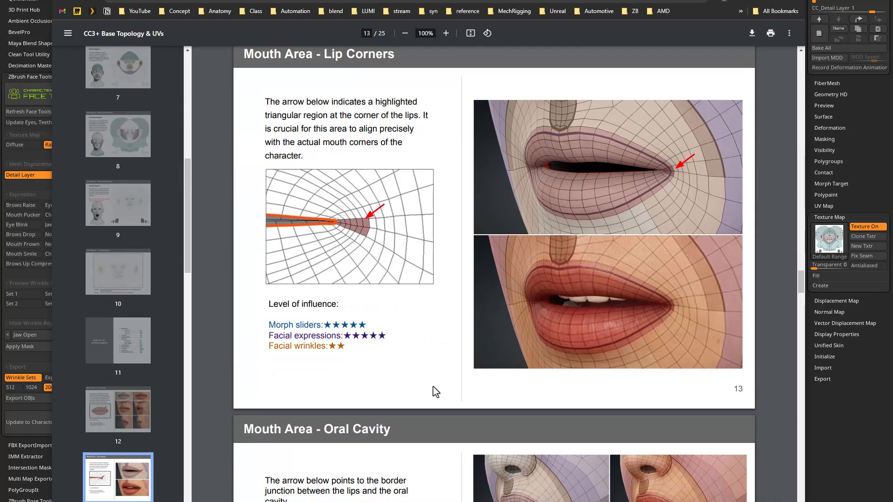
pyautogui.scroll(-20, 432, 385)
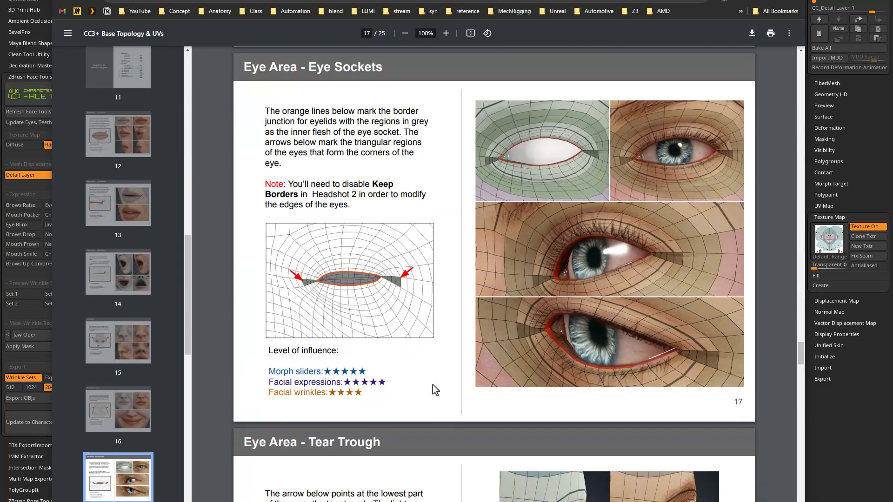
pyautogui.scroll(-8, 434, 390)
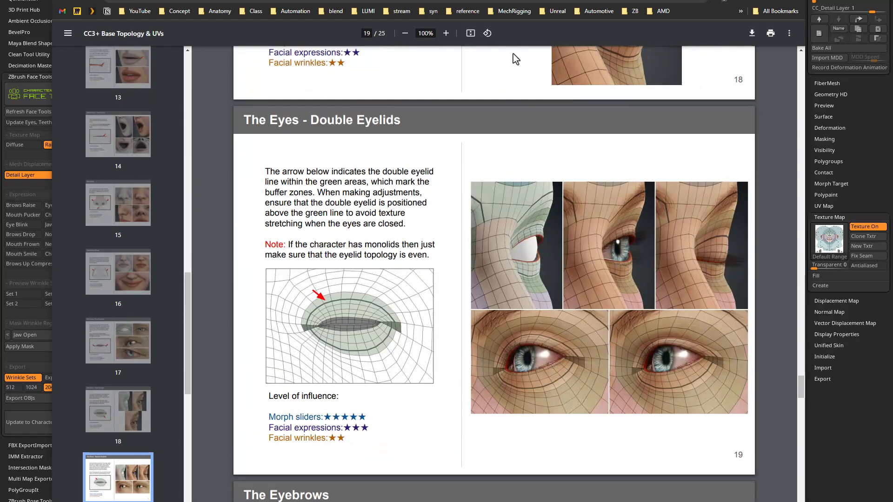
pyautogui.moveTo(419, 0); pyautogui.dragTo(463, 147)
pyautogui.click(464, 100)
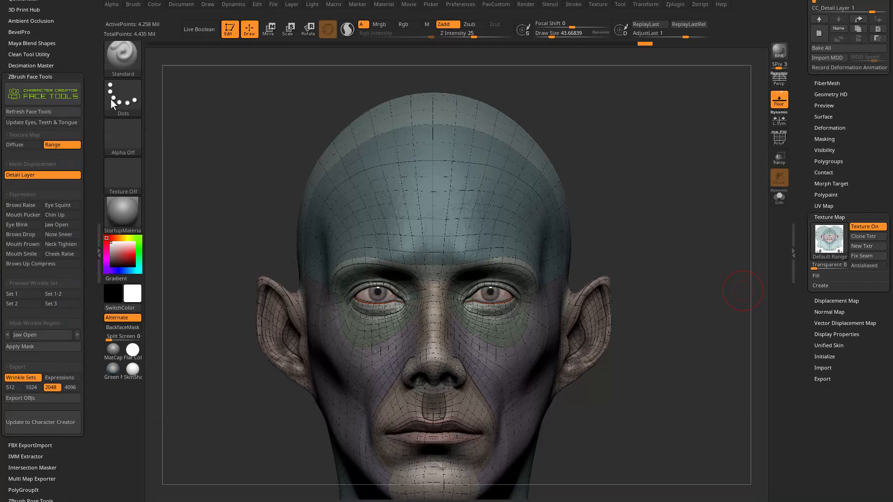
# - Change the head's material to SkinShade4 and view the colored range map closely around the eyes
pyautogui.moveTo(743, 291); pyautogui.dragTo(655, 190)
pyautogui.keyDown('alt'); pyautogui.moveTo(728, 185); pyautogui.dragTo(621, 187); pyautogui.keyUp('alt')
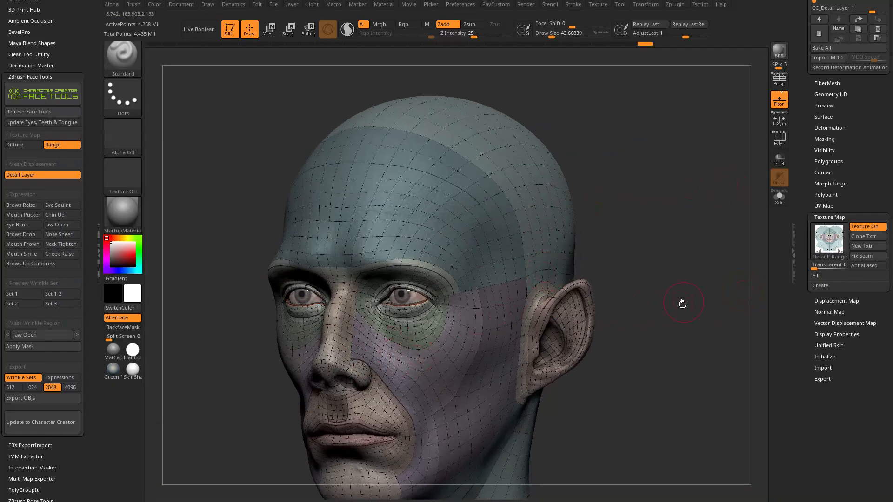
pyautogui.moveTo(665, 249); pyautogui.dragTo(458, 296)
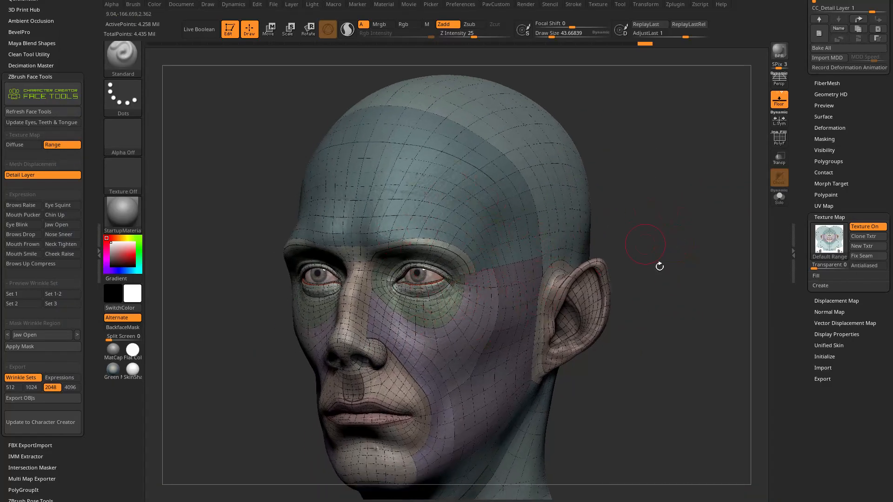
pyautogui.click(127, 215)
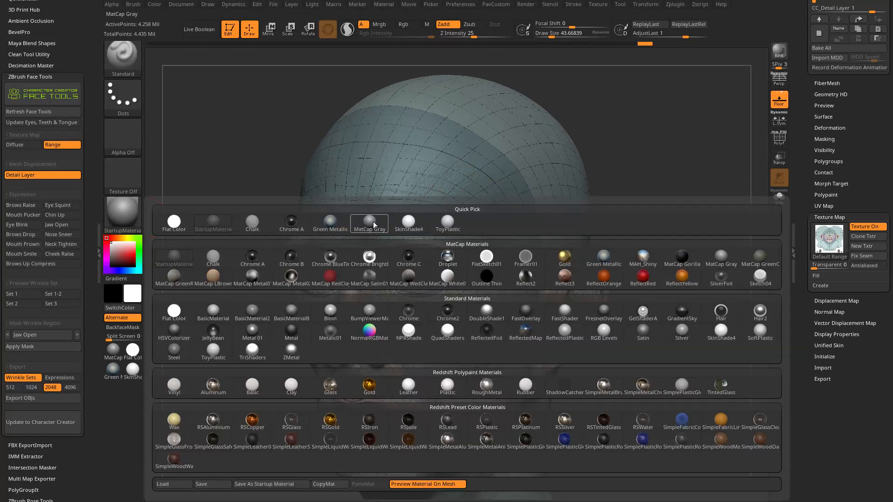
pyautogui.click(721, 334)
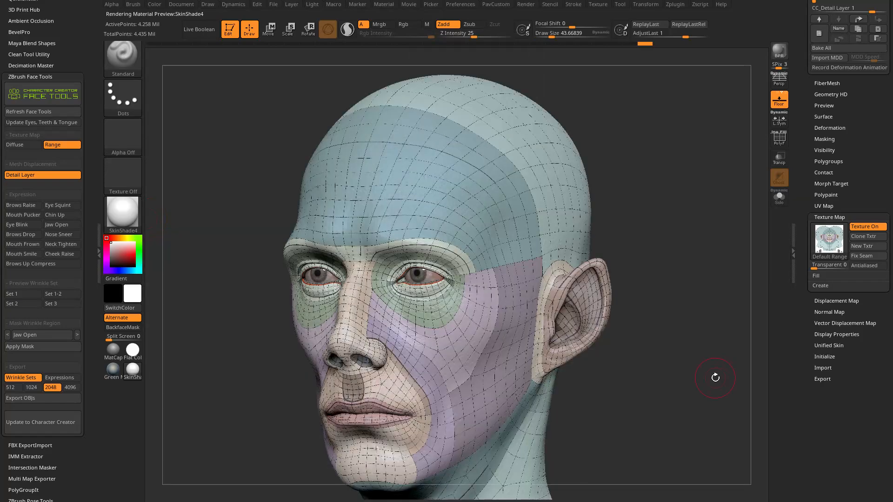
pyautogui.keyDown('alt'); pyautogui.moveTo(690, 360); pyautogui.dragTo(702, 382, button='right'); pyautogui.keyUp('alt')
pyautogui.keyDown('alt'); pyautogui.moveTo(578, 223); pyautogui.dragTo(486, 307, button='right'); pyautogui.keyUp('alt')
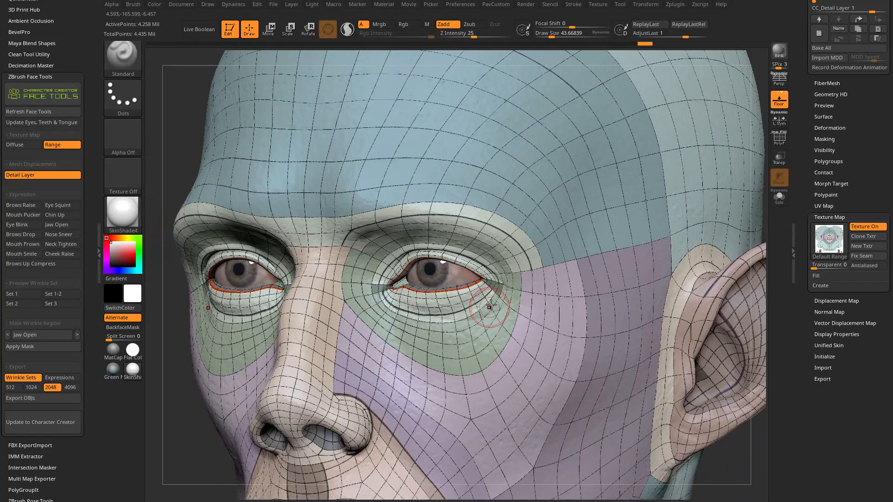
# - Lower the head to subdivision level 1 and examine the range map's topology around the eyes, nose and mouth
pyautogui.moveTo(803, 191); pyautogui.dragTo(811, 226)
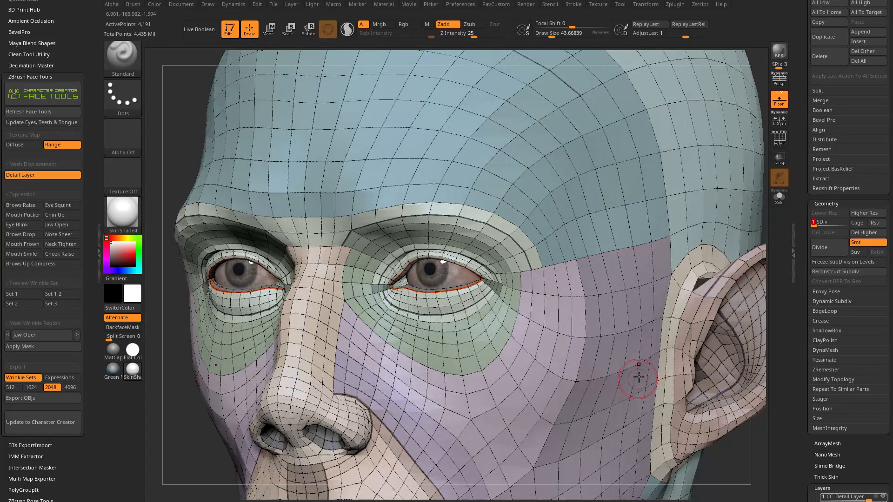
pyautogui.keyDown('alt'); pyautogui.moveTo(499, 329); pyautogui.dragTo(558, 255, button='right'); pyautogui.keyUp('alt')
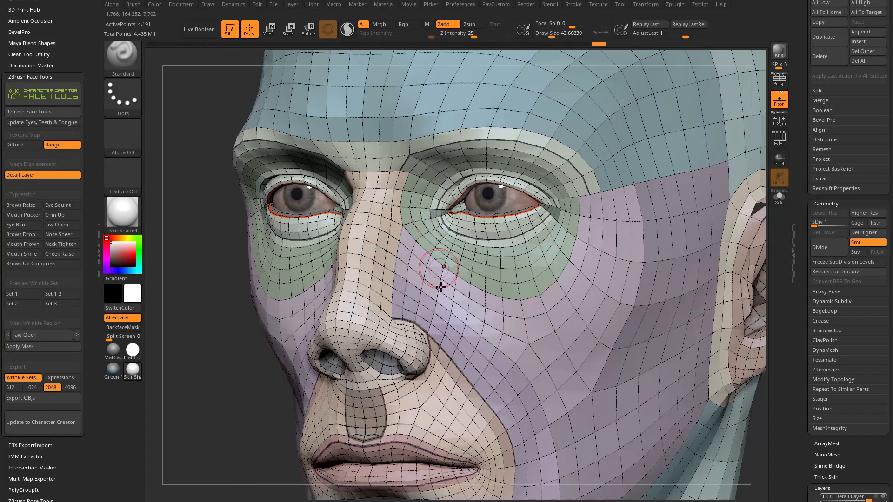
pyautogui.keyDown('alt'); pyautogui.moveTo(584, 287); pyautogui.dragTo(562, 320, button='right'); pyautogui.keyUp('alt')
pyautogui.moveTo(802, 260); pyautogui.dragTo(804, 121)
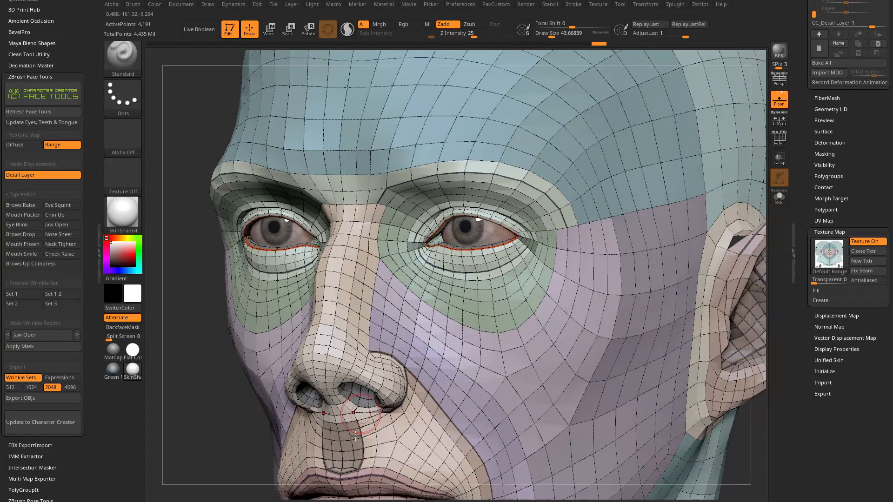
pyautogui.keyDown('alt'); pyautogui.moveTo(437, 323); pyautogui.dragTo(456, 266, button='right'); pyautogui.keyUp('alt')
pyautogui.moveTo(457, 265)
pyautogui.keyDown('alt'); pyautogui.mouseDown(button='right')
pyautogui.moveTo(445, 334)
pyautogui.moveTo(456, 313)
pyautogui.mouseUp(button='right'); pyautogui.keyUp('alt')
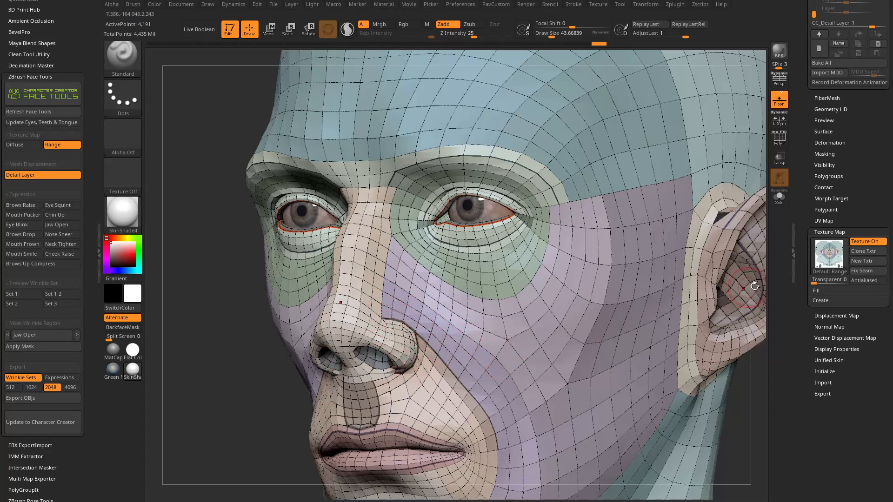
pyautogui.moveTo(406, 362)
pyautogui.mouseDown(button='right')
pyautogui.moveTo(462, 276)
pyautogui.moveTo(386, 272)
pyautogui.mouseUp(button='right')
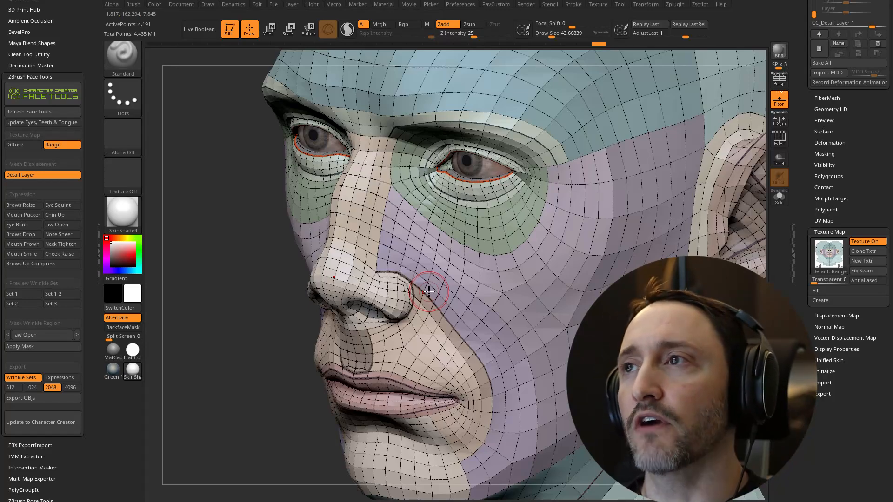
# - Choose the Move brush for the nose area with a draw size of about 76
pyautogui.moveTo(347, 235)
pyautogui.mouseDown(button='right')
pyautogui.moveTo(384, 282)
pyautogui.moveTo(378, 269)
pyautogui.mouseUp(button='right')
pyautogui.press('s')
pyautogui.moveTo(399, 277); pyautogui.dragTo(411, 277)
pyautogui.press('b')
pyautogui.press('m')
pyautogui.press('v')
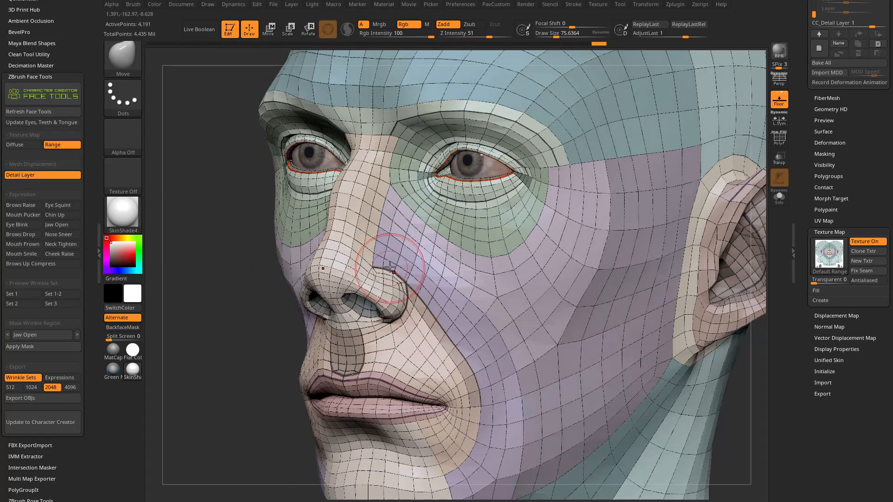
pyautogui.press('b')
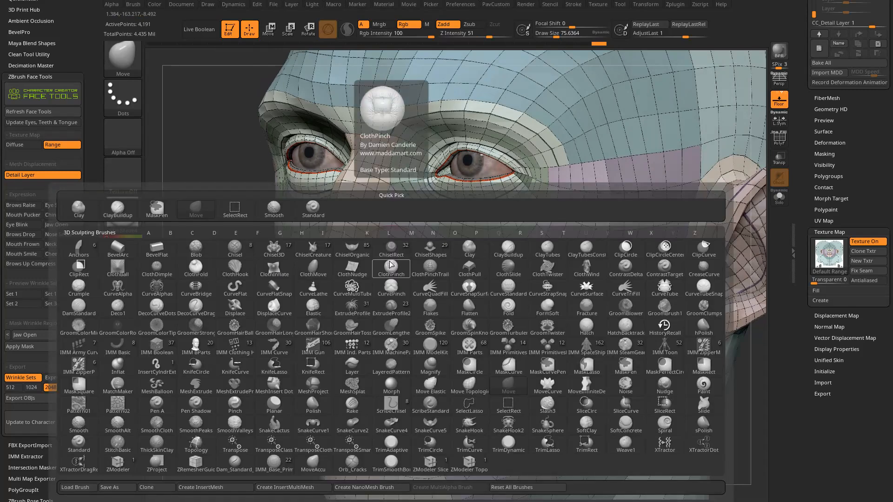
pyautogui.press('m')
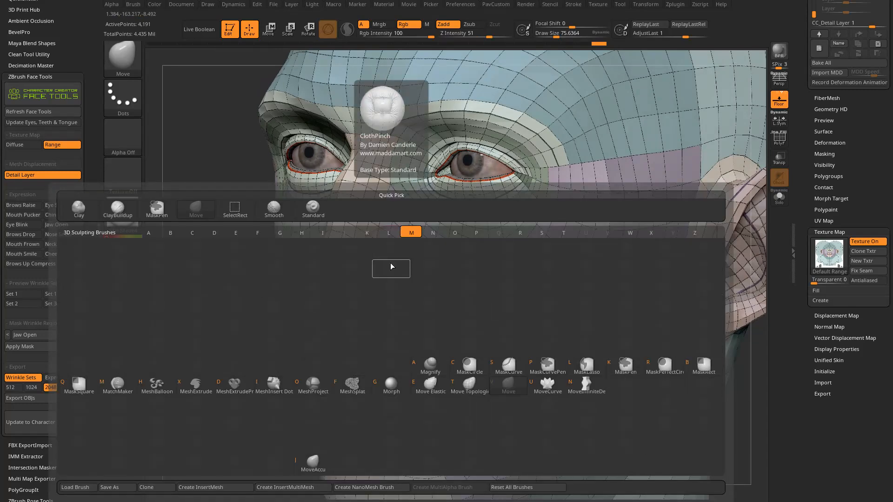
pyautogui.click(509, 390)
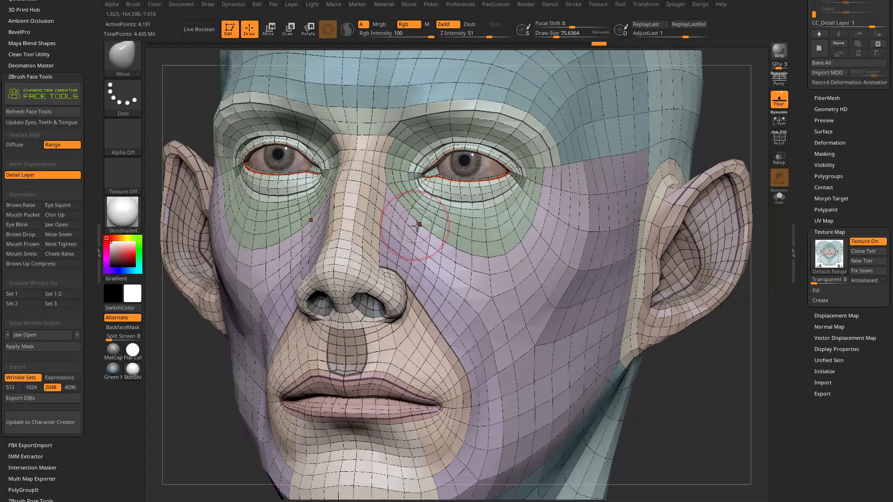
# - Turn off the Detail Layer mesh displacement for the head in Face Tools
pyautogui.moveTo(427, 251); pyautogui.dragTo(408, 264, button='right')
pyautogui.click(403, 274)
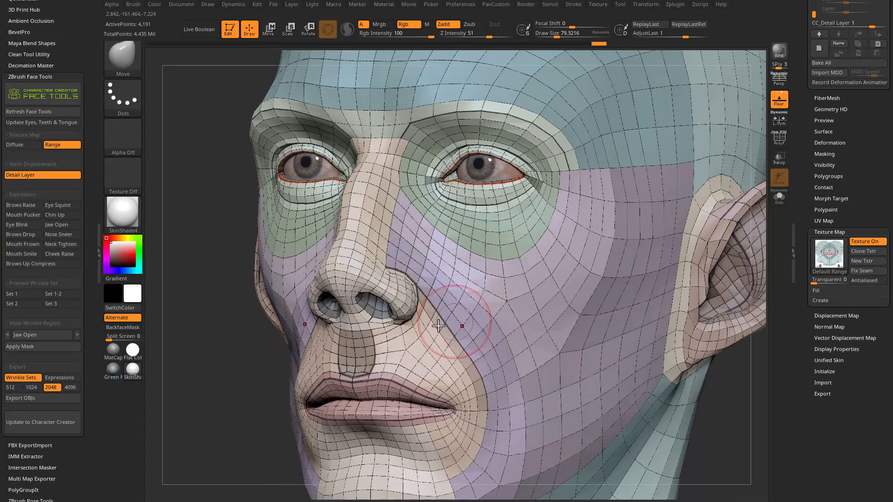
pyautogui.moveTo(803, 139); pyautogui.dragTo(797, 217)
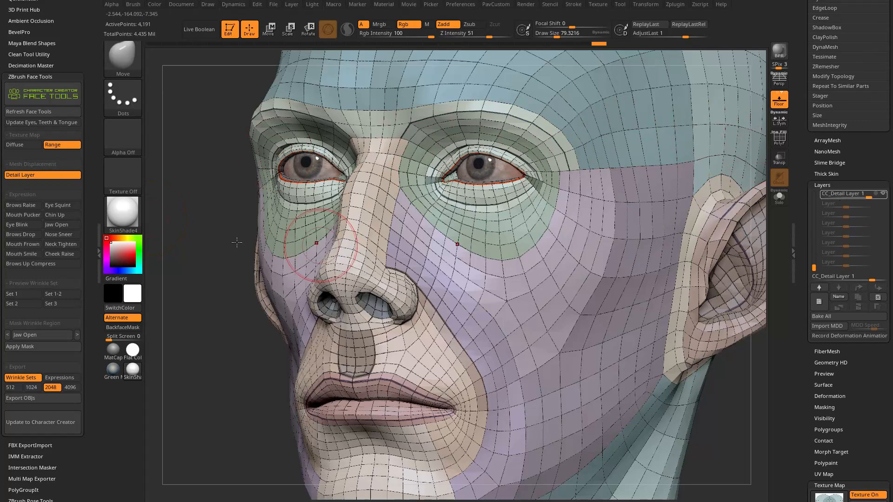
pyautogui.click(24, 176)
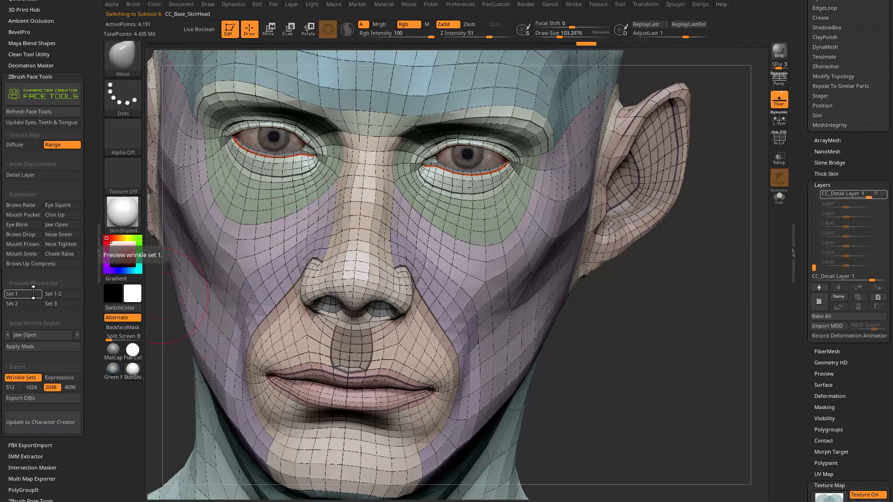
# - Try widening the nostril wings with the Move brush at a draw size of about 76, then undo the changes
pyautogui.moveTo(439, 255); pyautogui.dragTo(394, 264, button='right')
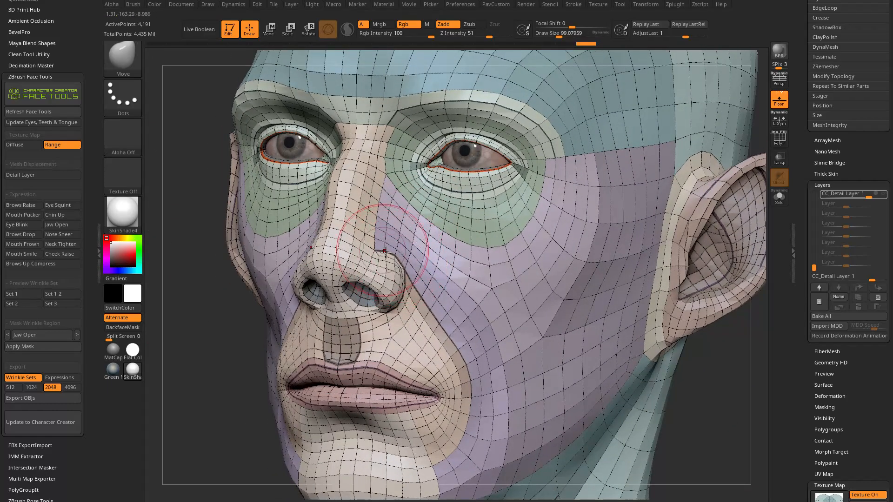
pyautogui.press('s')
pyautogui.moveTo(412, 295); pyautogui.dragTo(410, 293)
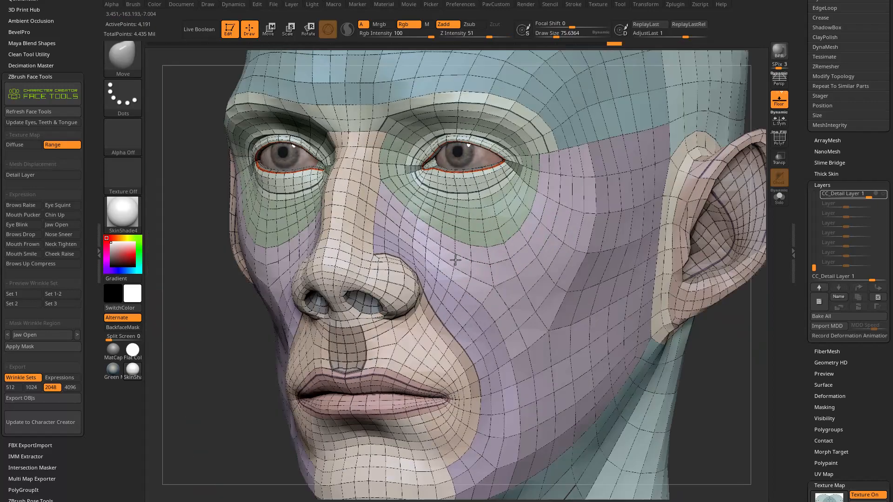
pyautogui.moveTo(455, 259); pyautogui.dragTo(383, 246, button='right')
pyautogui.moveTo(438, 255)
pyautogui.mouseDown(button='right')
pyautogui.moveTo(385, 297)
pyautogui.moveTo(466, 265)
pyautogui.mouseUp(button='right')
pyautogui.press('ctrl')
pyautogui.hotkey('ctrl', 'z')
pyautogui.hotkey('ctrl', 'z')
pyautogui.hotkey('ctrl', 'z')
pyautogui.hotkey('ctrl', 'z')
pyautogui.hotkey('ctrl', 'z')
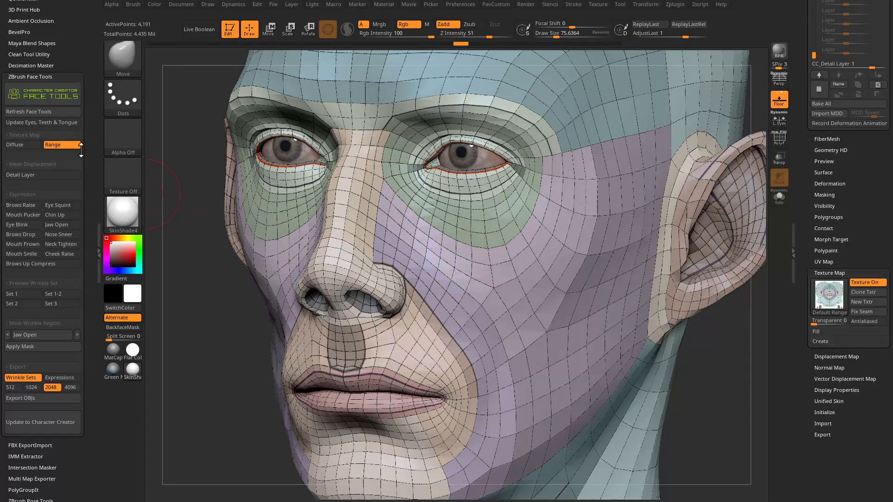
# - Toggle the head's texture off and on in its Texture Map settings, then turn off the Range map in Face Tools
pyautogui.click(866, 284)
pyautogui.click(865, 285)
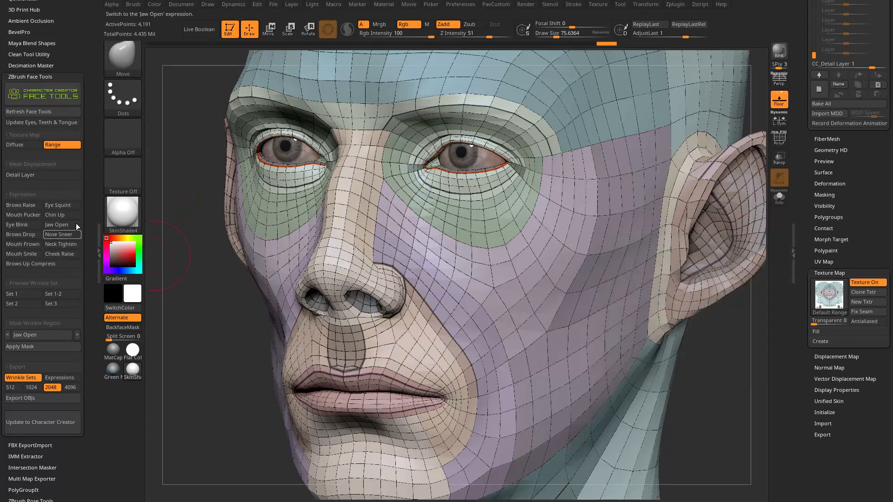
pyautogui.click(56, 145)
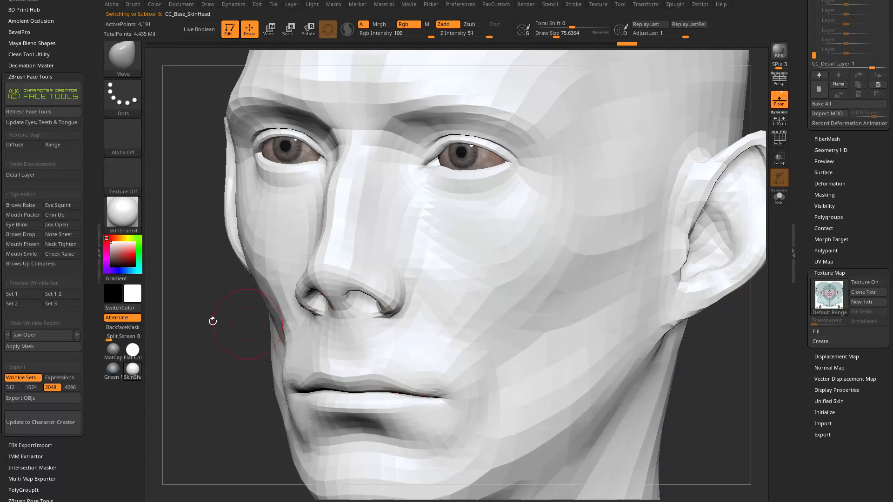
# - Try the startup material on the untextured head, then switch it to MatCap Gray
pyautogui.click(122, 213)
pyautogui.click(213, 223)
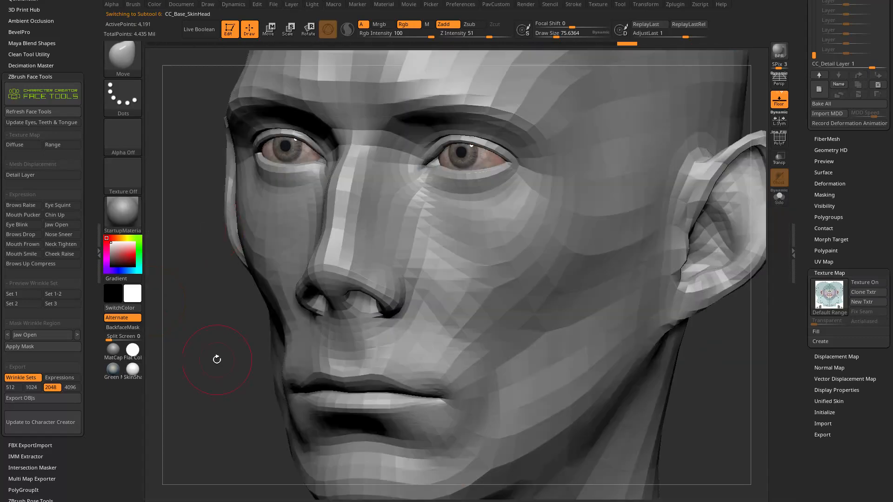
pyautogui.click(121, 205)
pyautogui.click(373, 221)
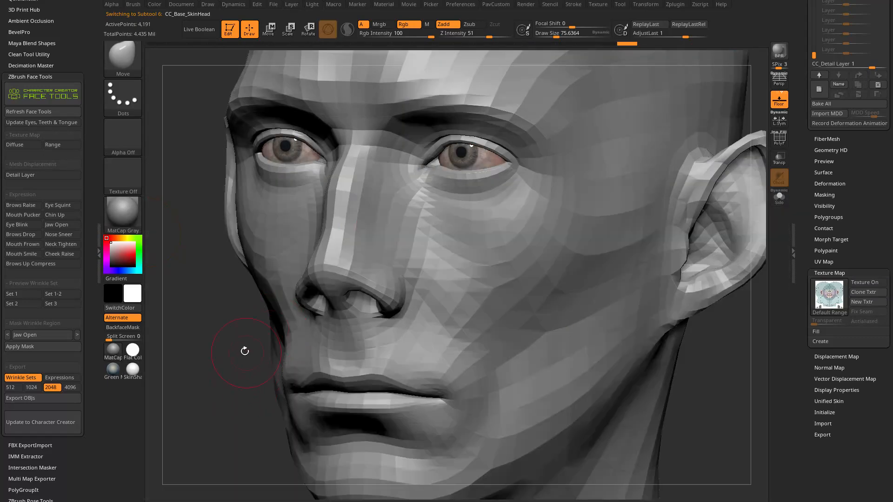
# - Frame the nose and cheek from a three-quarter view and switch to the Standard brush at a draw size of about 49
pyautogui.moveTo(245, 349)
pyautogui.mouseDown()
pyautogui.moveTo(235, 364)
pyautogui.moveTo(246, 372)
pyautogui.moveTo(237, 359)
pyautogui.mouseUp()
pyautogui.press('[')
pyautogui.moveTo(381, 302); pyautogui.dragTo(374, 308, button='right')
pyautogui.keyDown('alt'); pyautogui.moveTo(213, 293); pyautogui.dragTo(171, 281); pyautogui.keyUp('alt')
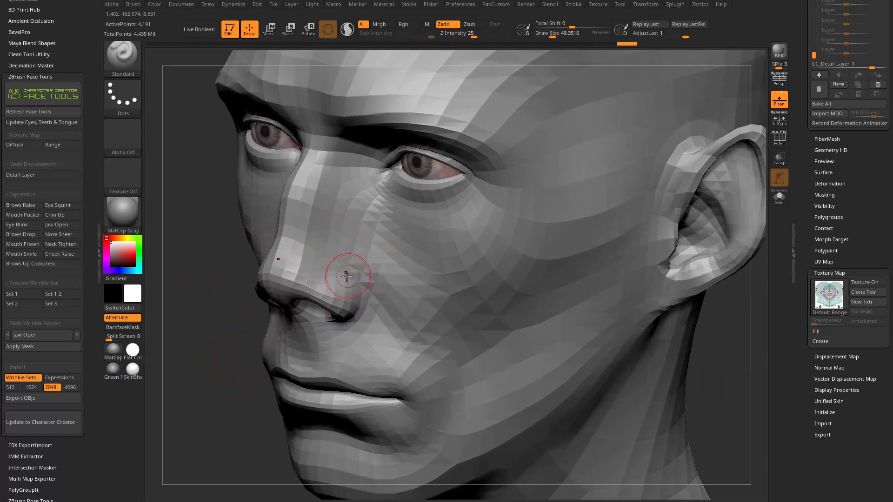
pyautogui.press('b')
pyautogui.press('c')
pyautogui.press('l')
pyautogui.press('b')
pyautogui.press('s')
pyautogui.press('t')
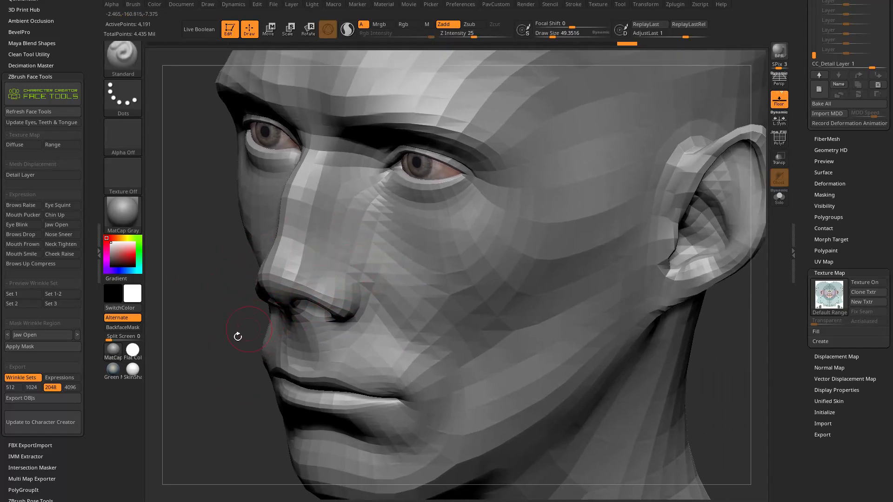
# - Show the range map with the wireframe on the head and switch the material to SkinShade4
pyautogui.moveTo(251, 325); pyautogui.dragTo(299, 279, button='right')
pyautogui.moveTo(363, 284)
pyautogui.keyDown('shift'); pyautogui.mouseDown()
pyautogui.moveTo(339, 273)
pyautogui.moveTo(369, 293)
pyautogui.mouseUp(); pyautogui.keyUp('shift')
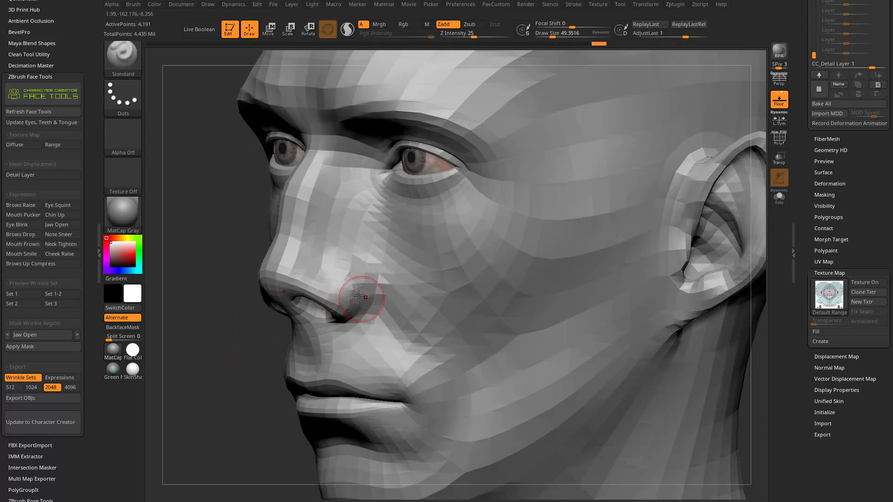
pyautogui.moveTo(344, 325); pyautogui.dragTo(635, 338, button='right')
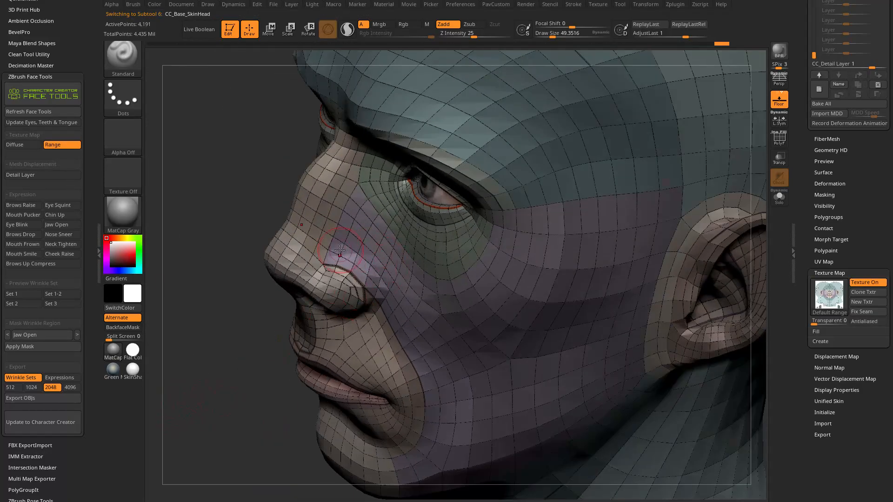
pyautogui.moveTo(313, 354); pyautogui.dragTo(259, 332, button='right')
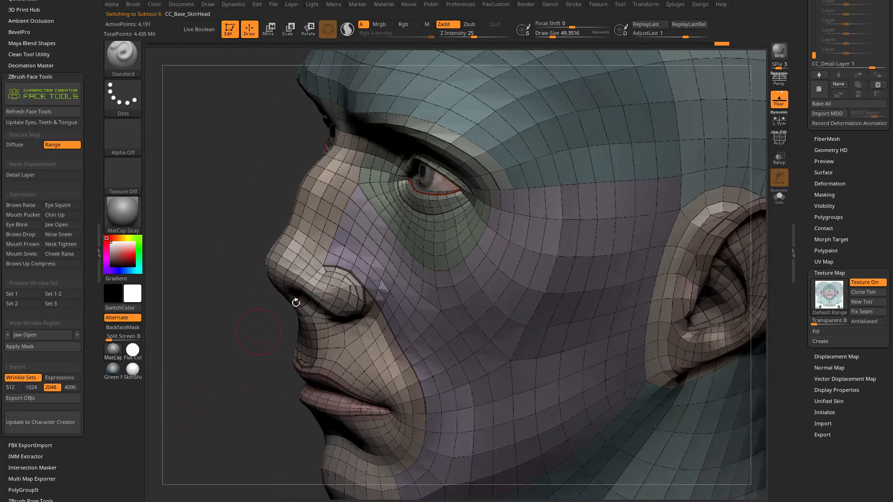
pyautogui.moveTo(320, 317); pyautogui.dragTo(357, 246, button='right')
pyautogui.moveTo(381, 296); pyautogui.dragTo(402, 299, button='right')
pyautogui.moveTo(720, 160); pyautogui.dragTo(690, 174, button='right')
pyautogui.click(126, 216)
pyautogui.click(714, 343)
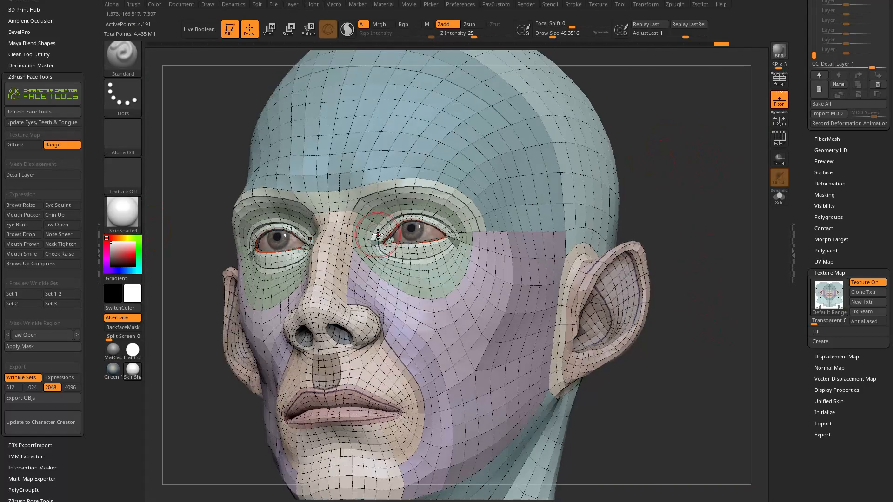
# - Try pulling the inner brow ridge up with the Move brush at a draw size of about 72, then undo the changes
pyautogui.moveTo(713, 177); pyautogui.dragTo(681, 176, button='right')
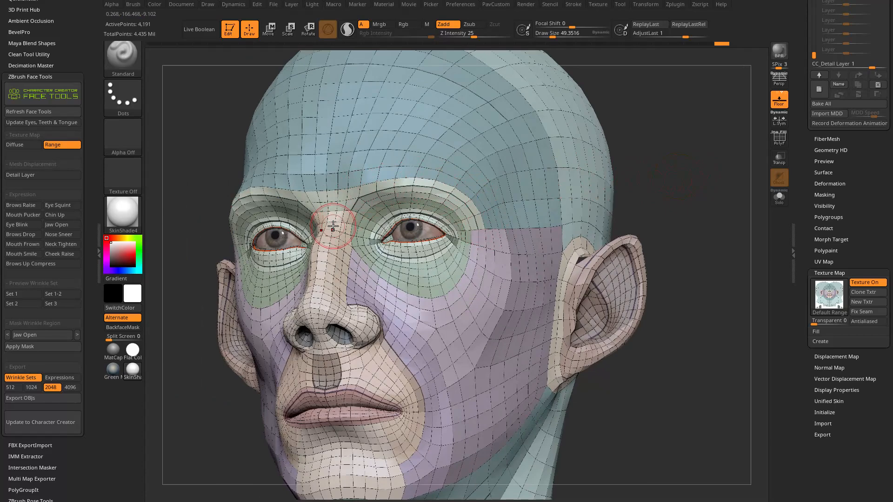
pyautogui.moveTo(644, 146); pyautogui.dragTo(645, 180)
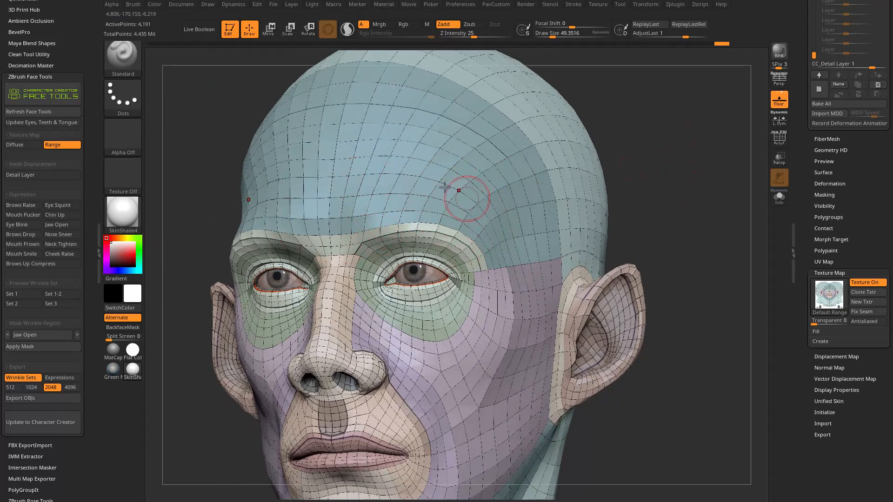
pyautogui.moveTo(498, 225)
pyautogui.mouseDown(button='right')
pyautogui.moveTo(397, 233)
pyautogui.moveTo(507, 201)
pyautogui.moveTo(530, 205)
pyautogui.mouseUp(button='right')
pyautogui.press('b')
pyautogui.press('m')
pyautogui.press('v')
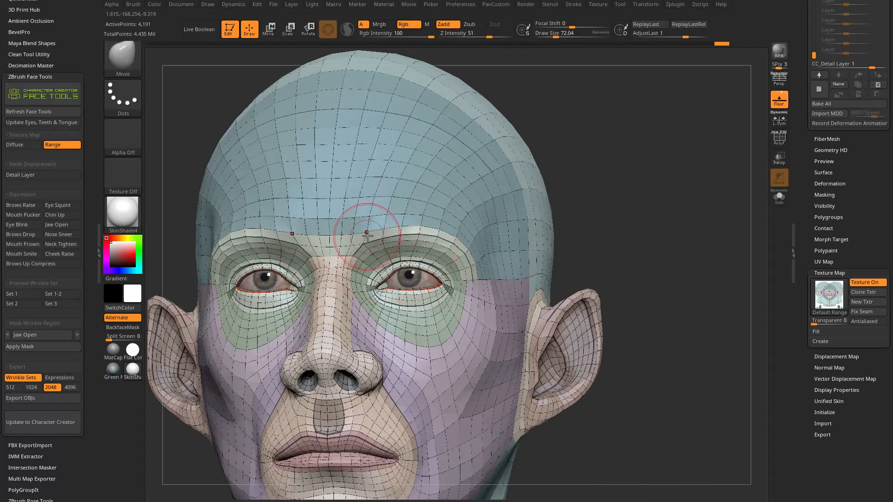
pyautogui.moveTo(468, 262); pyautogui.dragTo(373, 232, button='right')
pyautogui.moveTo(374, 231); pyautogui.dragTo(365, 226)
pyautogui.moveTo(375, 234); pyautogui.dragTo(403, 208)
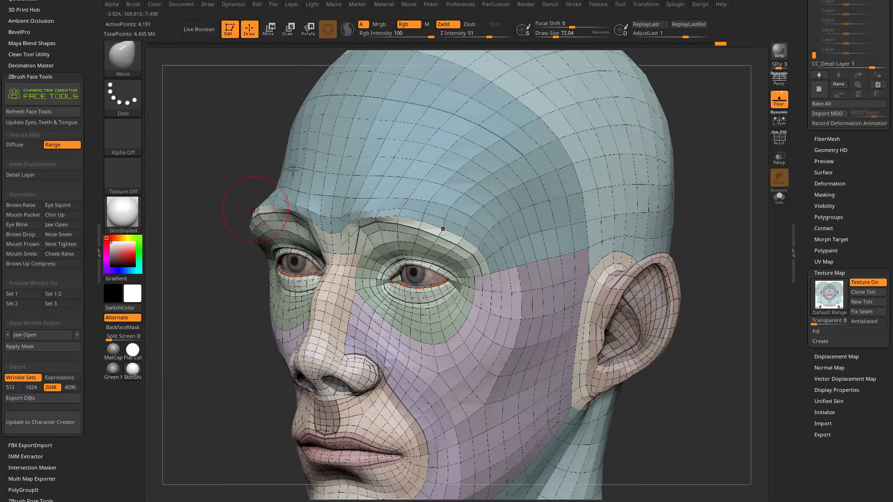
pyautogui.hotkey('ctrl', 'z')
pyautogui.hotkey('ctrl', 'z')
pyautogui.hotkey('ctrl', 'z')
pyautogui.hotkey('ctrl', 'z')
pyautogui.hotkey('ctrl', 'z')
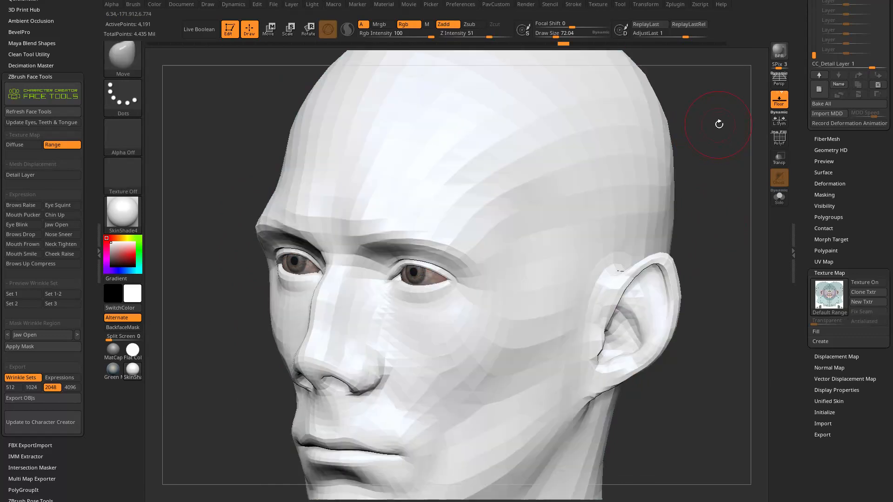
# - Switch the untextured head to the startup material and return to the Standard brush at a draw size of about 55
pyautogui.moveTo(719, 124); pyautogui.dragTo(705, 146, button='right')
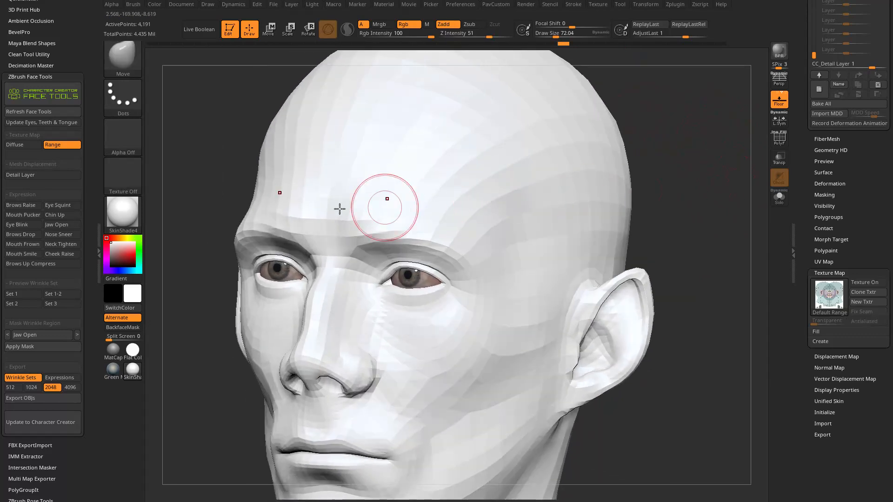
pyautogui.click(133, 208)
pyautogui.click(210, 225)
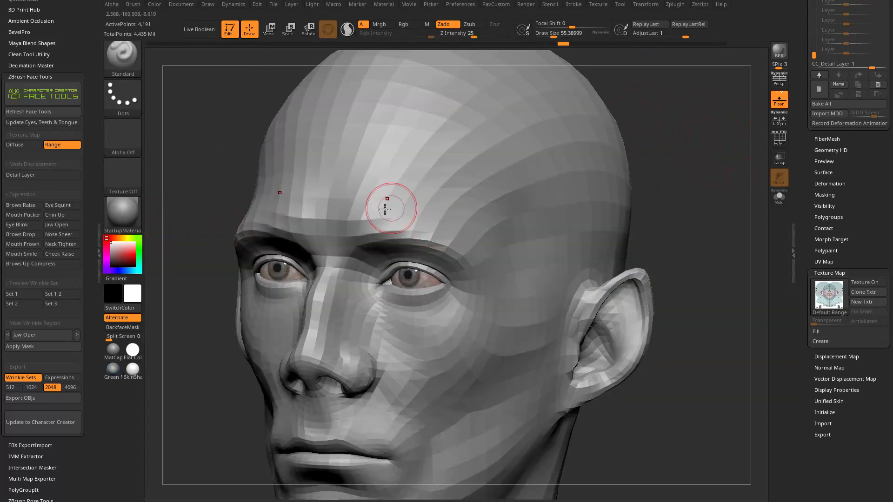
pyautogui.moveTo(496, 267); pyautogui.dragTo(678, 200, button='right')
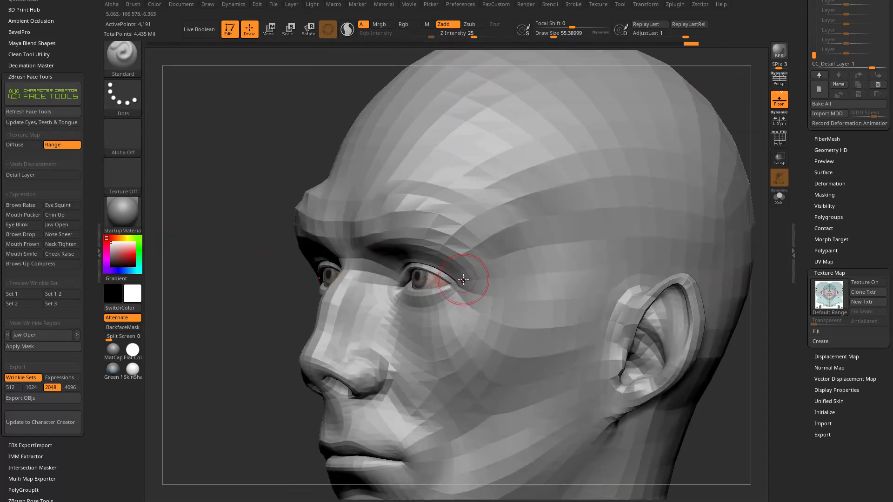
pyautogui.moveTo(522, 273)
pyautogui.mouseDown(button='right')
pyautogui.moveTo(259, 295)
pyautogui.moveTo(658, 240)
pyautogui.moveTo(688, 210)
pyautogui.mouseUp(button='right')
pyautogui.press('ctrl')
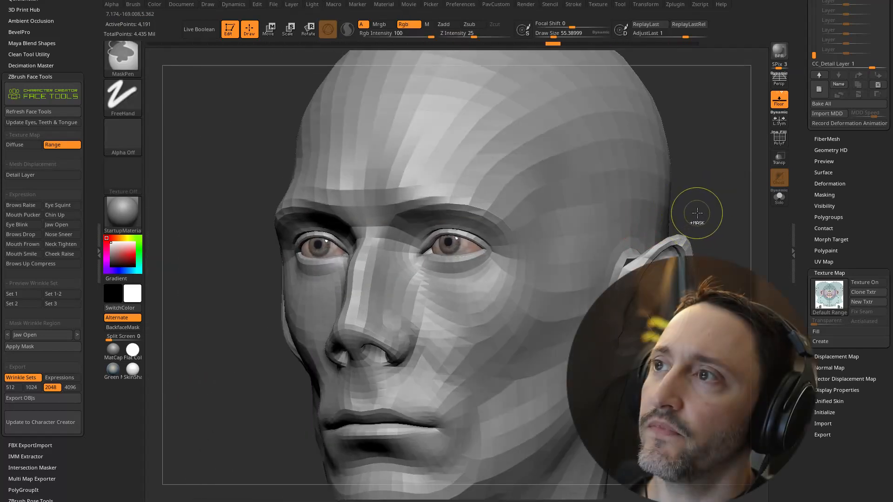
pyautogui.moveTo(698, 204); pyautogui.dragTo(720, 193, button='right')
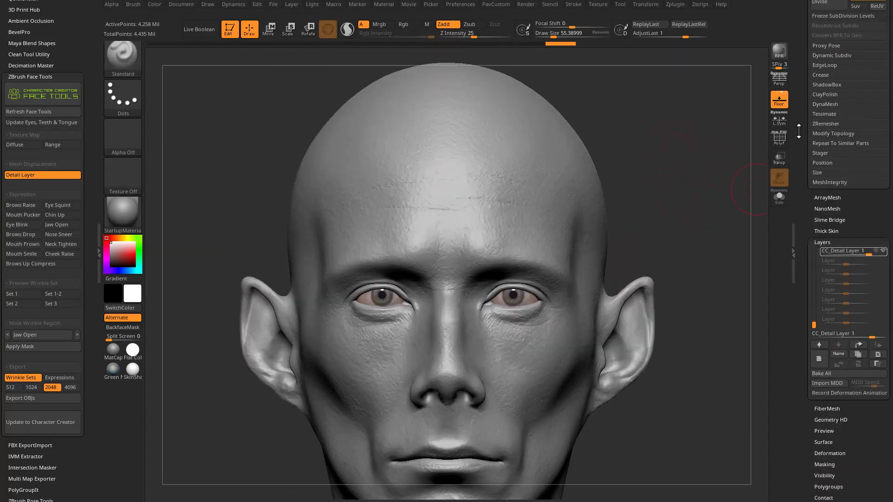
# - Compare the head with and without its skin detail by toggling the visibility of CC_Detail Layer 1
pyautogui.moveTo(621, 186); pyautogui.dragTo(651, 219)
pyautogui.keyDown('alt'); pyautogui.moveTo(603, 158); pyautogui.dragTo(697, 196); pyautogui.keyUp('alt')
pyautogui.moveTo(697, 195); pyautogui.dragTo(704, 176)
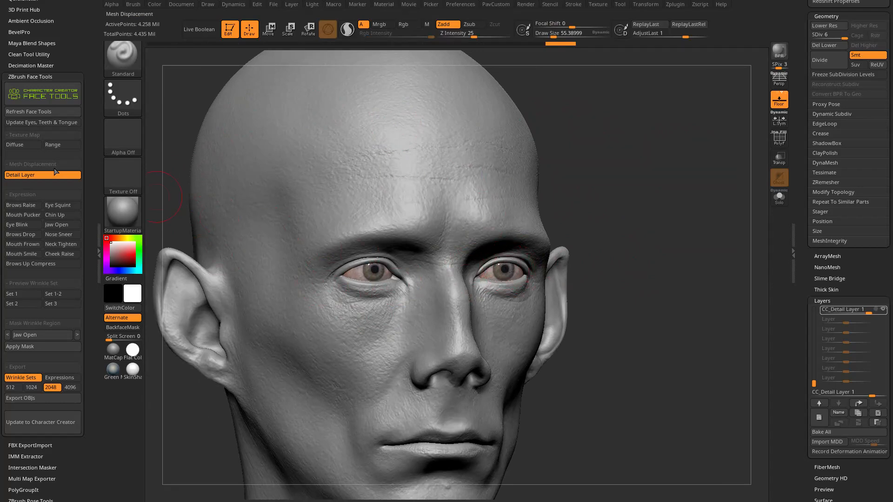
pyautogui.moveTo(814, 383); pyautogui.dragTo(814, 373)
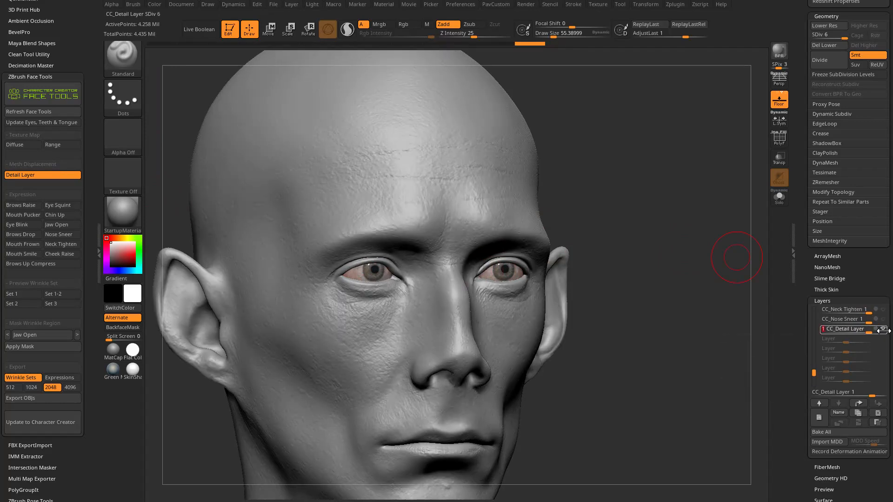
pyautogui.click(877, 329)
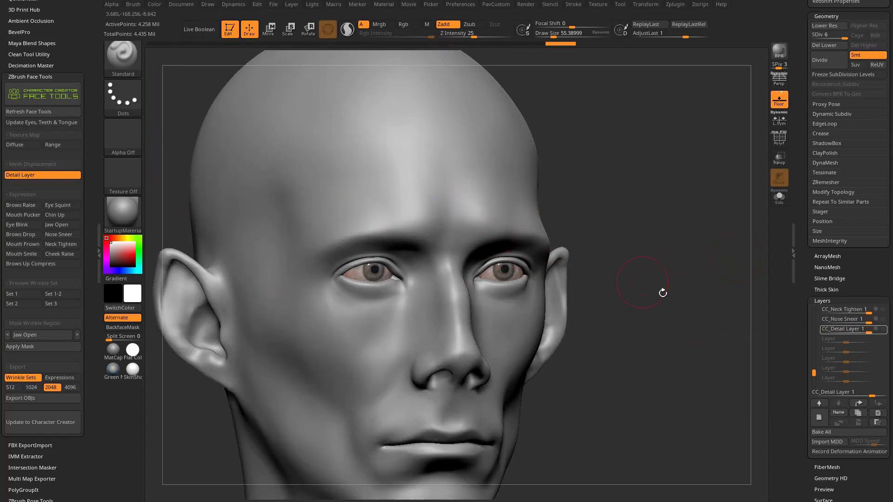
pyautogui.click(883, 330)
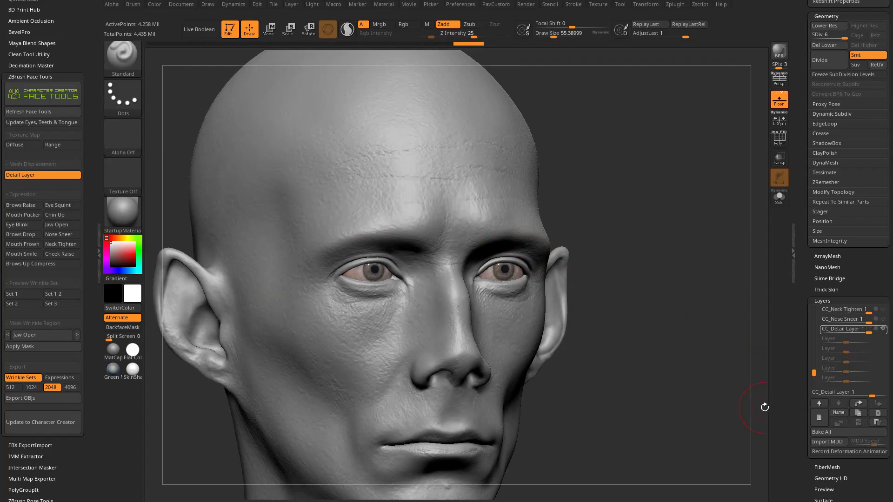
pyautogui.click(38, 177)
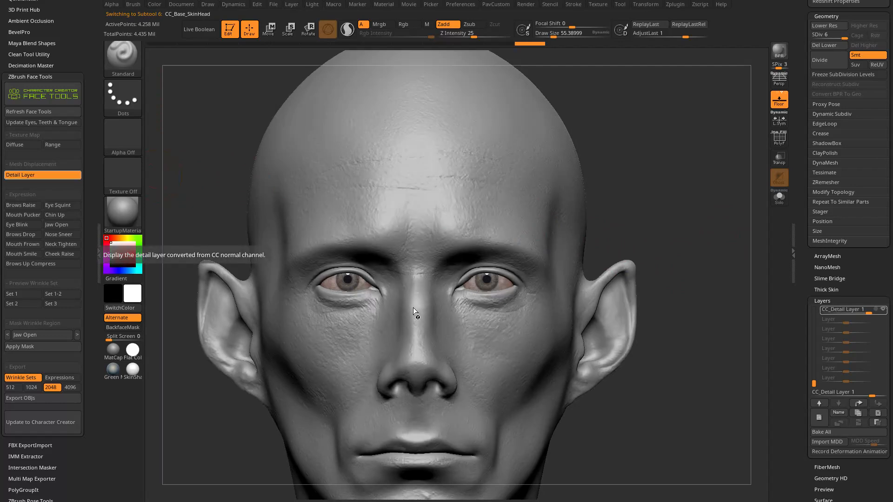
# - Inspect the skin detail, then turn off recording on CC_Detail Layer 1 and hide Detail Layer in Face Tools
pyautogui.keyDown('alt'); pyautogui.moveTo(689, 211); pyautogui.dragTo(737, 186); pyautogui.keyUp('alt')
pyautogui.moveTo(670, 165); pyautogui.dragTo(636, 175)
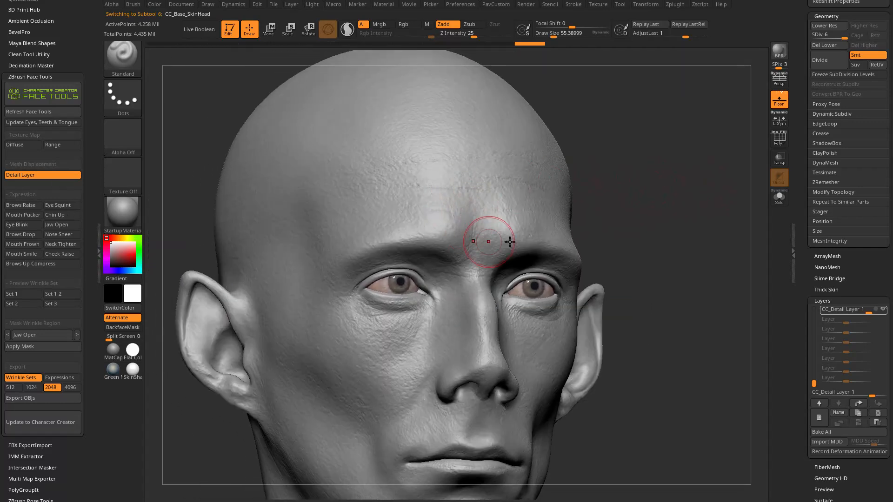
pyautogui.scroll(-1, 813, 276)
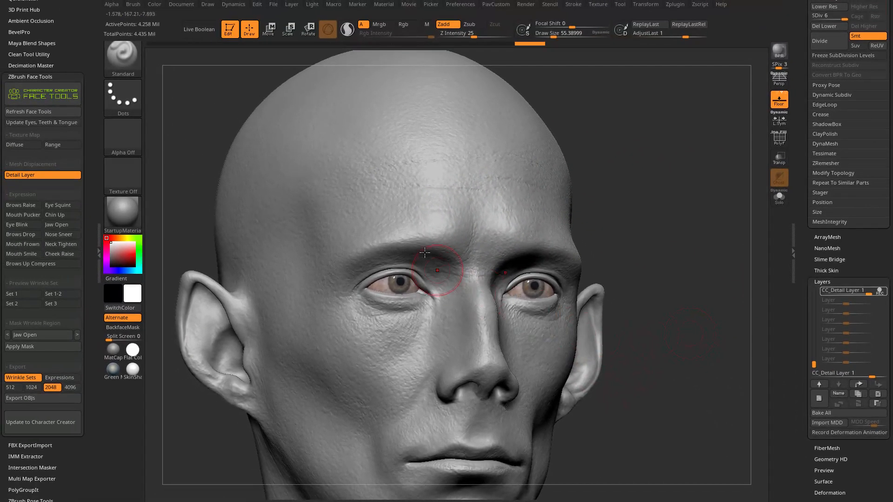
pyautogui.moveTo(670, 230); pyautogui.dragTo(621, 243)
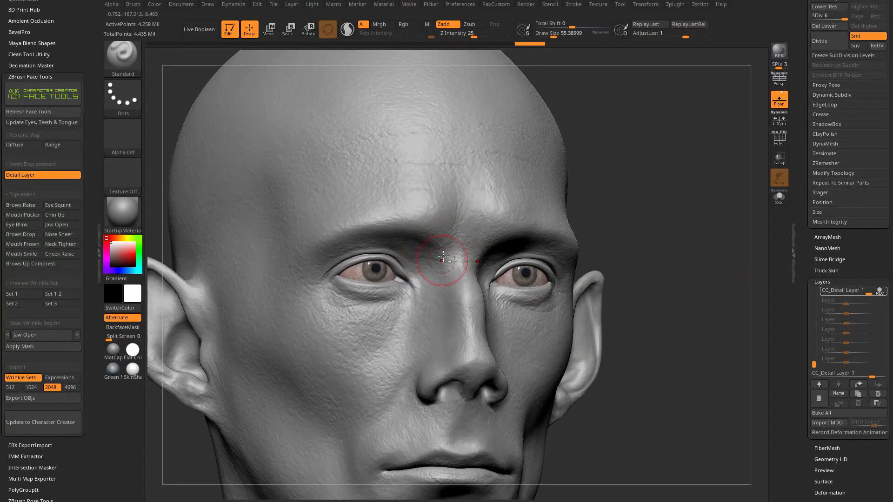
pyautogui.keyDown('alt'); pyautogui.moveTo(632, 200); pyautogui.dragTo(667, 217); pyautogui.keyUp('alt')
pyautogui.moveTo(684, 277); pyautogui.dragTo(701, 281)
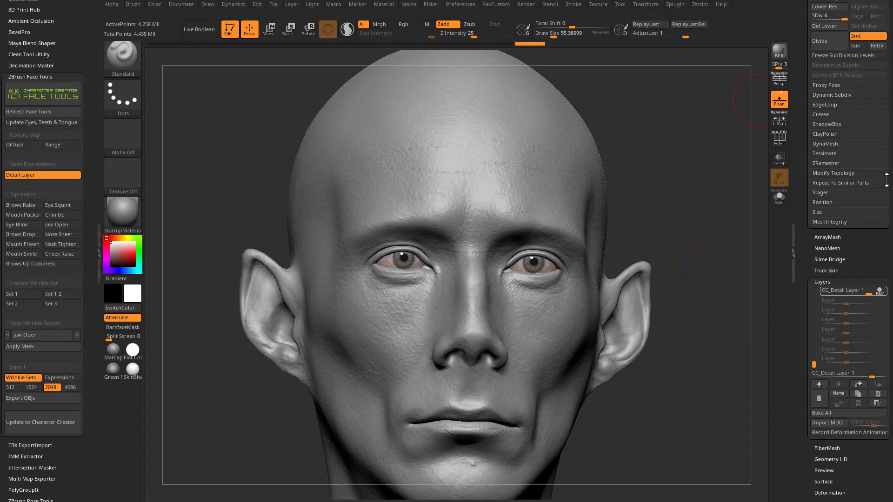
pyautogui.click(879, 291)
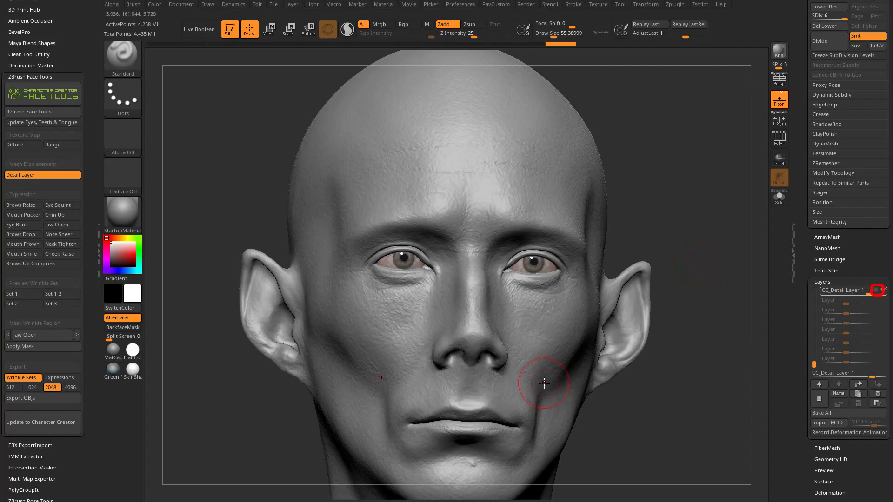
pyautogui.click(30, 174)
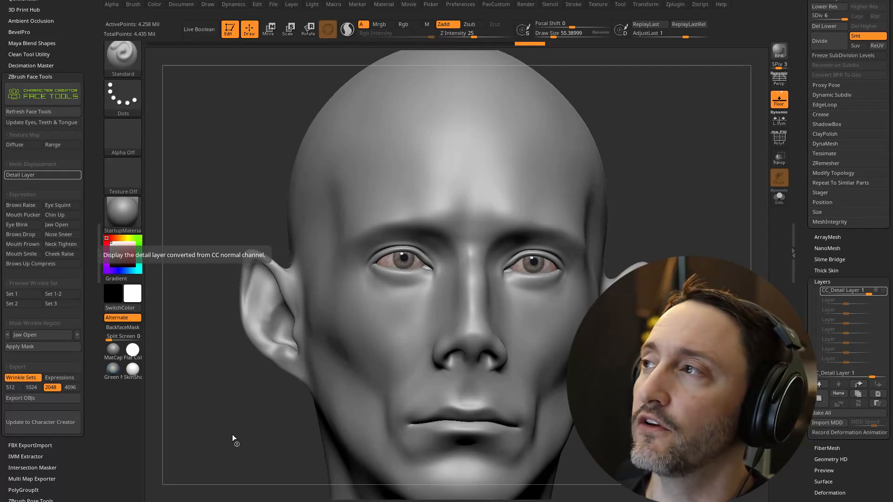
# - Examine the smooth base head without its detail layer from the front at several distances
pyautogui.keyDown('shift'); pyautogui.moveTo(675, 168); pyautogui.dragTo(739, 170); pyautogui.keyUp('shift')
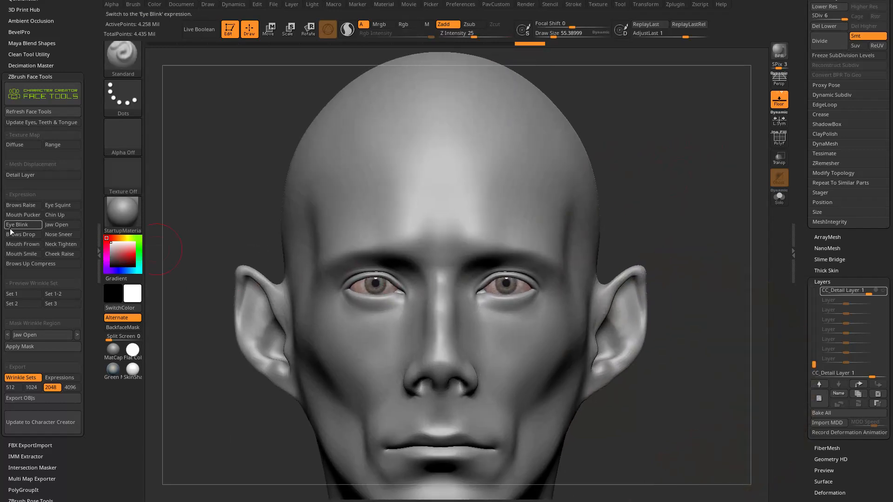
pyautogui.moveTo(697, 243)
pyautogui.keyDown('alt'); pyautogui.mouseDown()
pyautogui.moveTo(661, 246)
pyautogui.moveTo(657, 264)
pyautogui.mouseUp(); pyautogui.keyUp('alt')
pyautogui.moveTo(640, 187); pyautogui.dragTo(673, 228)
pyautogui.moveTo(694, 288)
pyautogui.keyDown('shift'); pyautogui.mouseDown()
pyautogui.moveTo(702, 280)
pyautogui.moveTo(706, 299)
pyautogui.moveTo(703, 288)
pyautogui.mouseUp(); pyautogui.keyUp('shift')
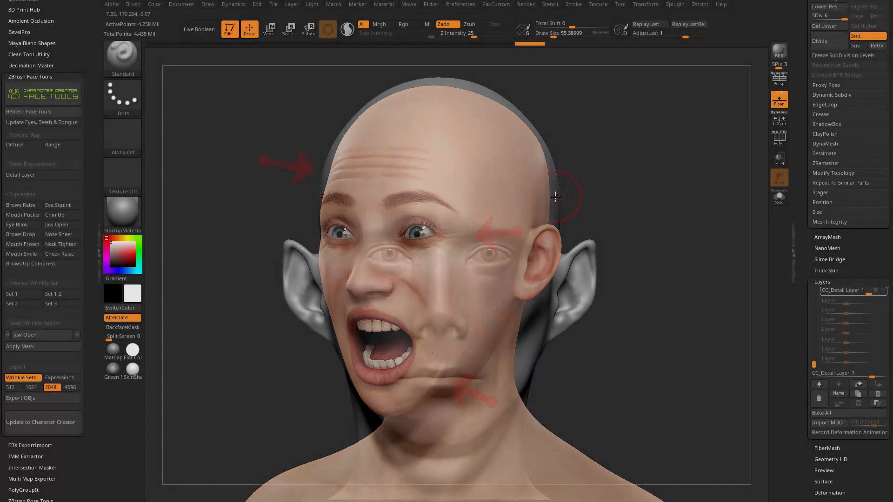
pyautogui.moveTo(425, 272)
pyautogui.mouseDown()
pyautogui.moveTo(630, 193)
pyautogui.moveTo(608, 211)
pyautogui.moveTo(552, 201)
pyautogui.moveTo(471, 246)
pyautogui.mouseUp()
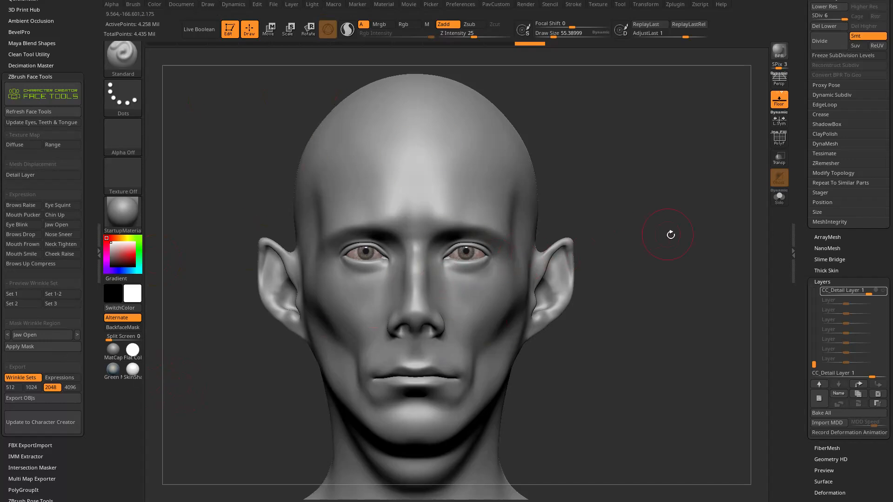
pyautogui.scroll(2, 665, 233)
pyautogui.moveTo(750, 304); pyautogui.dragTo(494, 372)
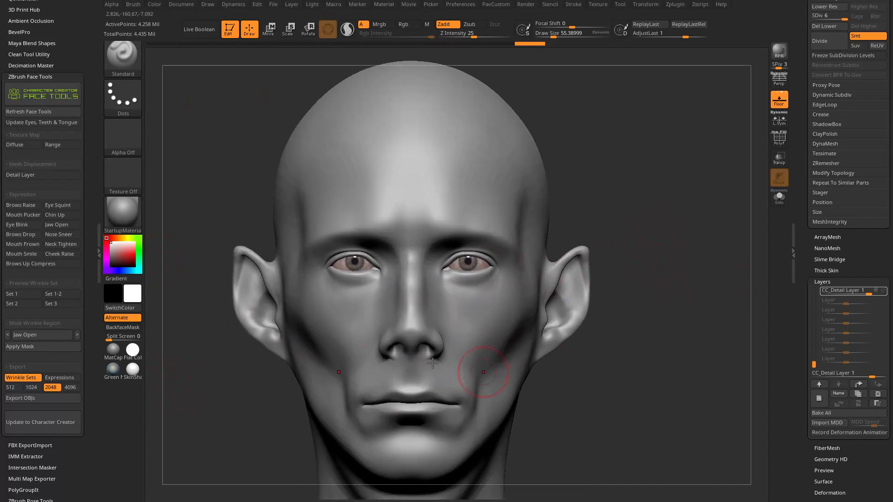
pyautogui.scroll(-2, 632, 191)
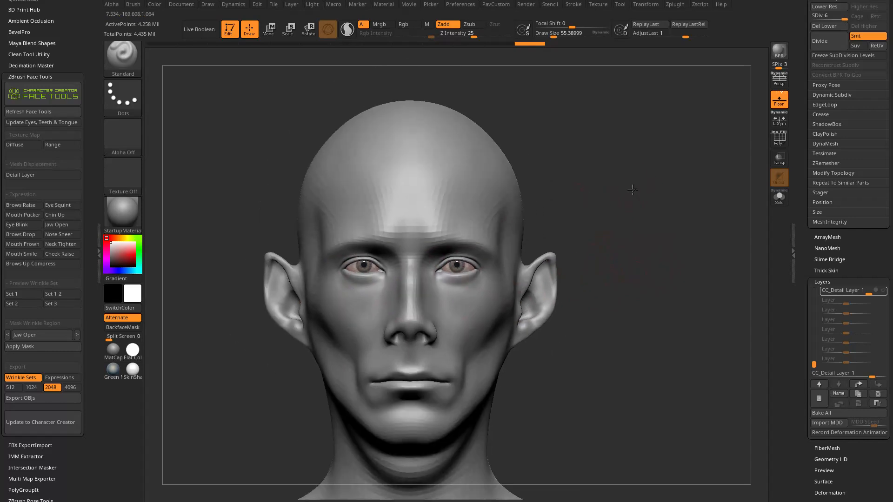
pyautogui.scroll(1, 453, 234)
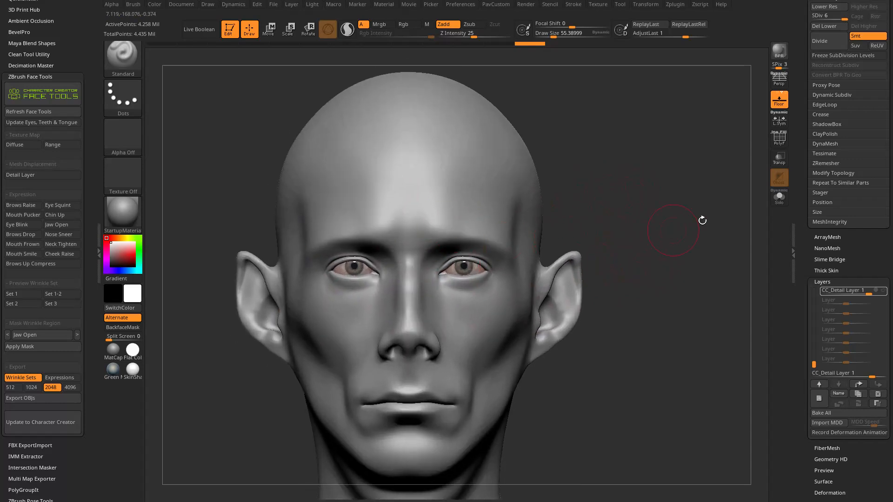
# - Drop the head to subdivision level 1 and reshape the nose tip in profile with the Move brush
pyautogui.scroll(3, 809, 163)
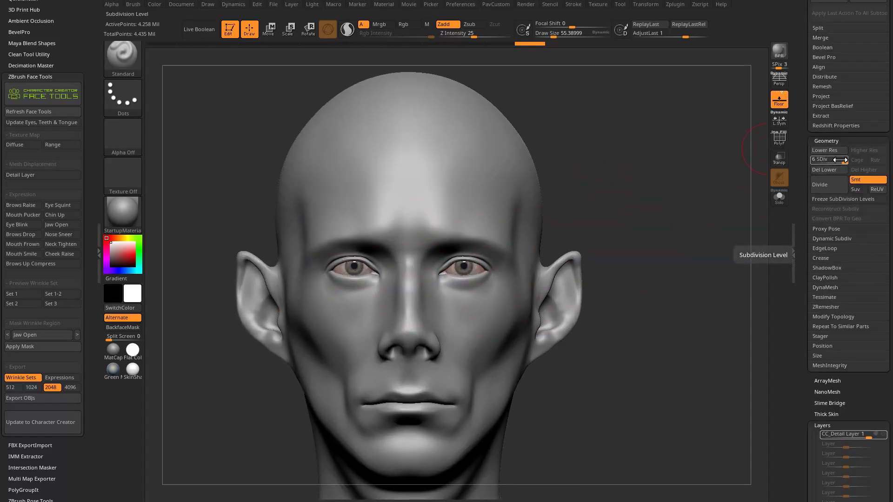
pyautogui.moveTo(839, 161); pyautogui.dragTo(820, 160)
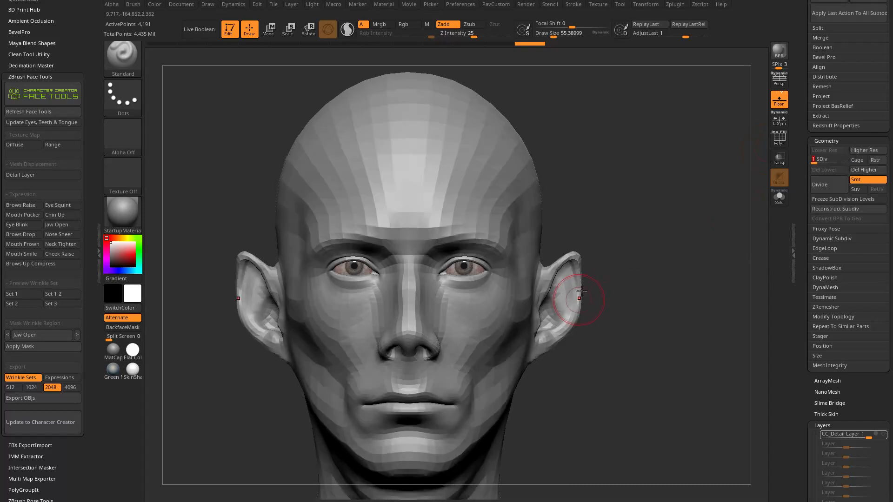
pyautogui.moveTo(700, 220)
pyautogui.mouseDown()
pyautogui.moveTo(684, 150)
pyautogui.moveTo(696, 150)
pyautogui.moveTo(672, 166)
pyautogui.moveTo(682, 148)
pyautogui.moveTo(696, 146)
pyautogui.moveTo(534, 234)
pyautogui.moveTo(485, 275)
pyautogui.moveTo(432, 261)
pyautogui.moveTo(479, 265)
pyautogui.mouseUp()
pyautogui.press('b')
pyautogui.press('m')
pyautogui.press('v')
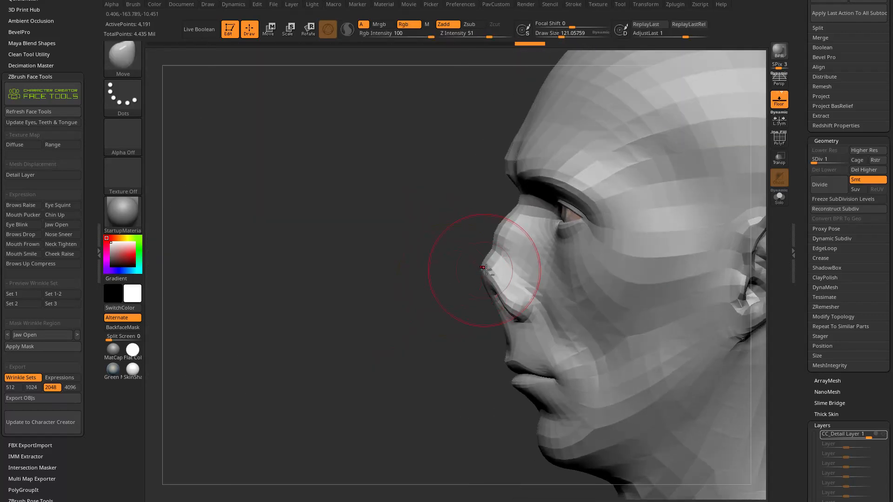
pyautogui.moveTo(496, 236); pyautogui.dragTo(498, 286)
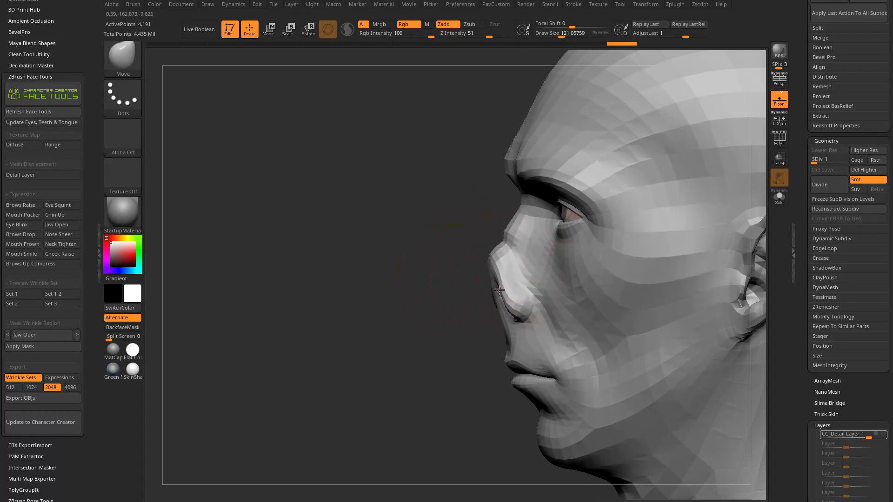
# - Switch to the Standard brush at a draw size of about 27 and sculpt around the side of the nose
pyautogui.press('s')
pyautogui.moveTo(449, 321)
pyautogui.mouseDown()
pyautogui.moveTo(498, 309)
pyautogui.moveTo(456, 305)
pyautogui.moveTo(471, 300)
pyautogui.mouseUp()
pyautogui.press('b')
pyautogui.press('s')
pyautogui.press('t')
pyautogui.press('s')
pyautogui.moveTo(440, 66); pyautogui.dragTo(467, 75)
pyautogui.moveTo(469, 281); pyautogui.dragTo(490, 244)
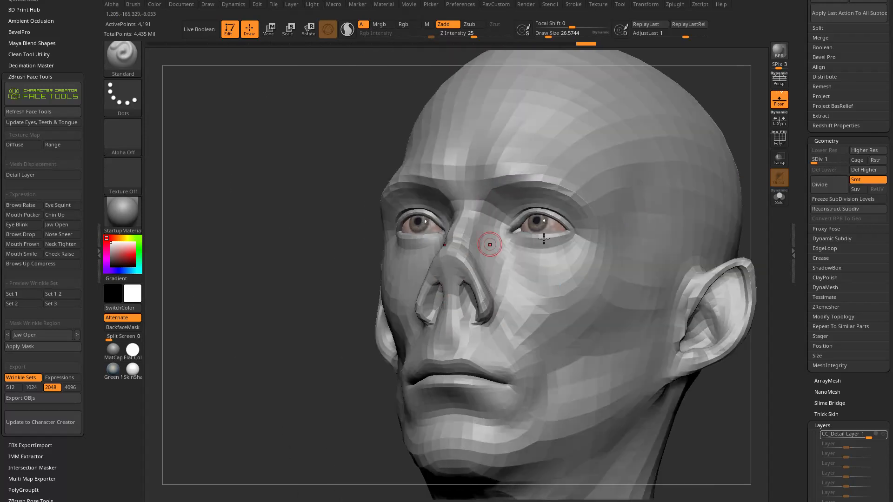
# - Build up the area between the nose and cheek with the ClayTubes brush at a draw size of about 55, smoothing the nose bridge
pyautogui.moveTo(311, 354); pyautogui.dragTo(384, 328)
pyautogui.press('b')
pyautogui.press('c')
pyautogui.press('t')
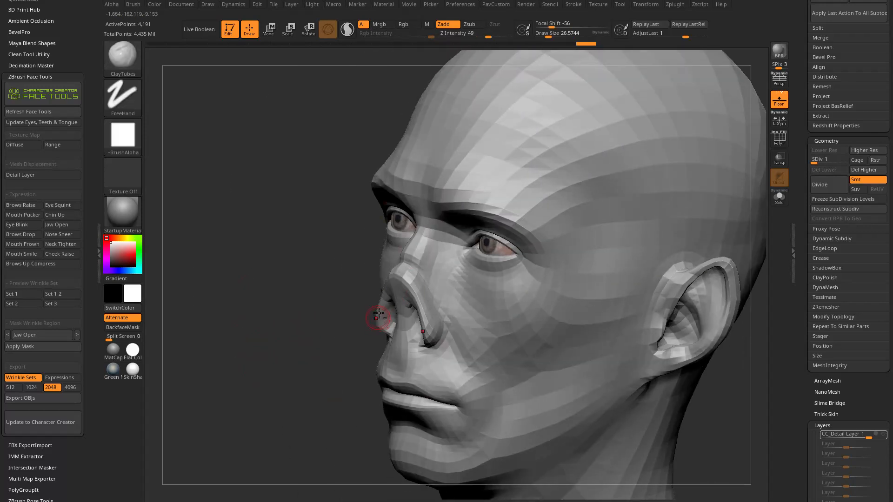
pyautogui.moveTo(415, 258)
pyautogui.keyDown('shift'); pyautogui.mouseDown()
pyautogui.moveTo(415, 270)
pyautogui.moveTo(427, 253)
pyautogui.moveTo(419, 262)
pyautogui.mouseUp(); pyautogui.keyUp('shift')
pyautogui.moveTo(302, 353); pyautogui.dragTo(369, 342)
pyautogui.moveTo(639, 210)
pyautogui.mouseDown()
pyautogui.moveTo(643, 249)
pyautogui.moveTo(494, 279)
pyautogui.mouseUp()
pyautogui.moveTo(440, 265); pyautogui.dragTo(434, 308)
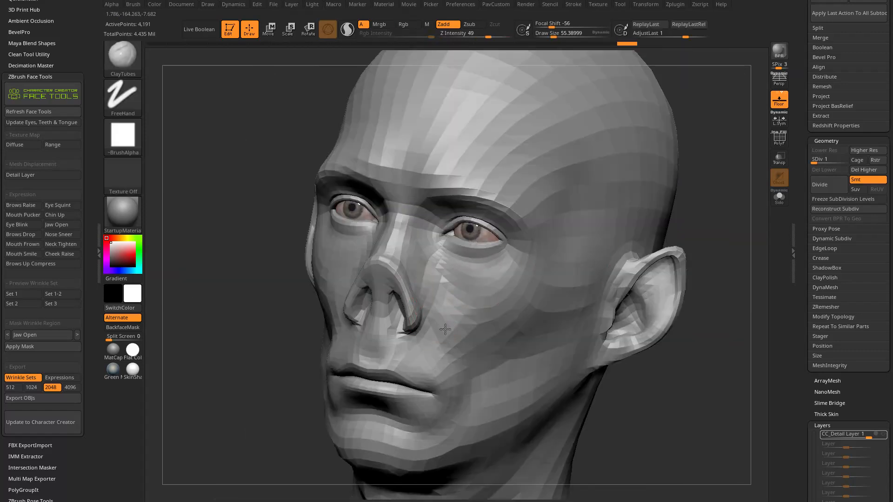
# - Switch to the DamStandard brush for working on the low-resolution head
pyautogui.moveTo(186, 409); pyautogui.dragTo(299, 430)
pyautogui.moveTo(572, 298)
pyautogui.mouseDown()
pyautogui.moveTo(577, 241)
pyautogui.moveTo(572, 259)
pyautogui.moveTo(658, 249)
pyautogui.moveTo(603, 240)
pyautogui.mouseUp()
pyautogui.press('b')
pyautogui.press('d')
pyautogui.press('s')
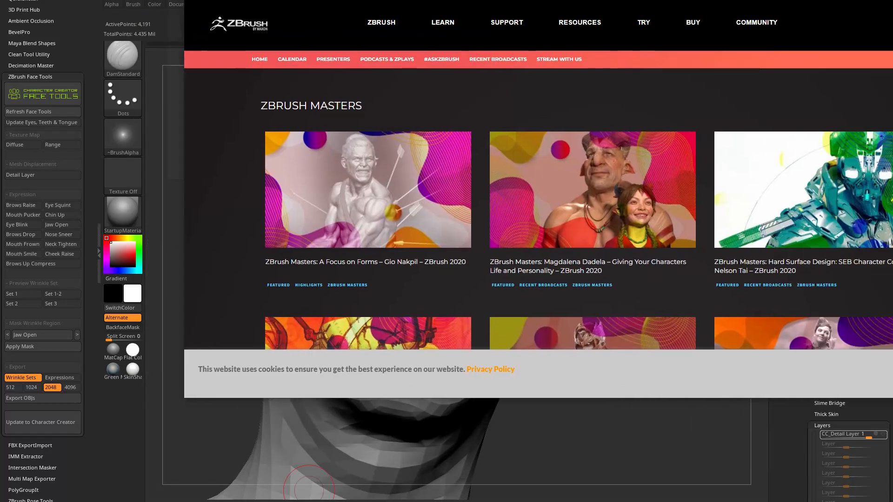
# - Switch to the browser and look through the ZBrush Masters broadcasts on the ZBrushLIVE page
pyautogui.moveTo(410, 0); pyautogui.dragTo(235, 23)
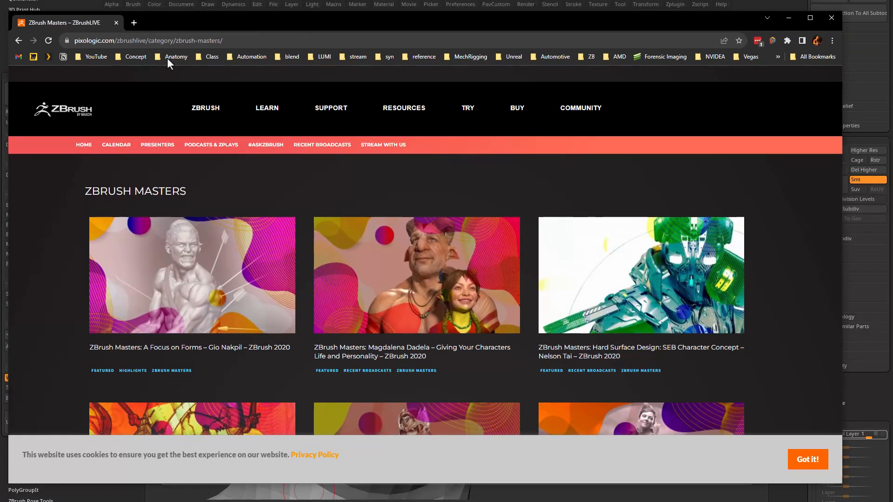
pyautogui.scroll(-9, 509, 229)
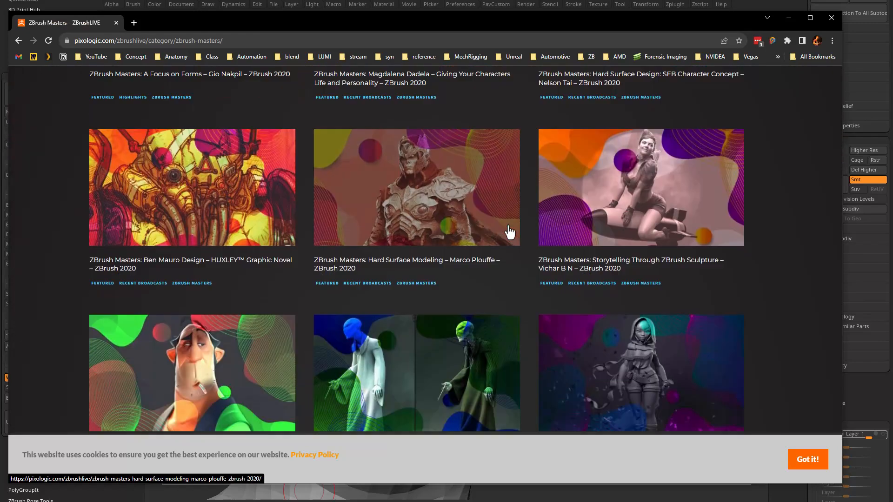
pyautogui.scroll(-15, 509, 230)
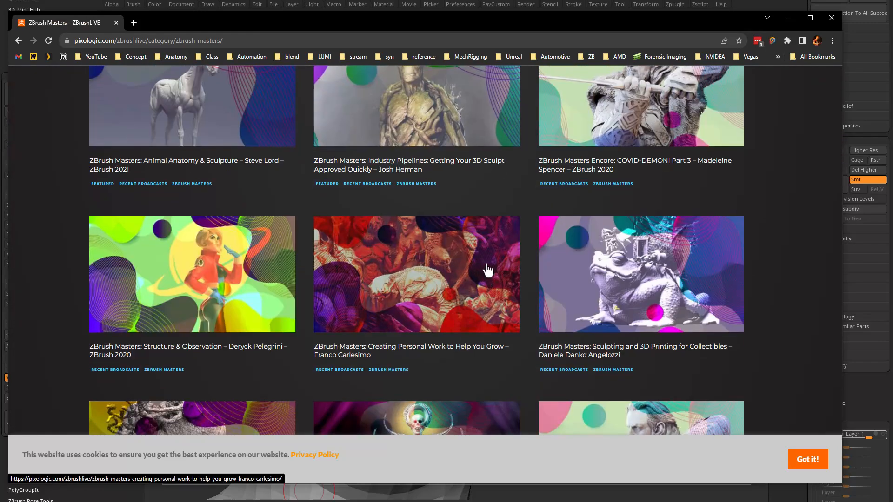
pyautogui.scroll(-4, 469, 267)
pyautogui.scroll(-3, 603, 239)
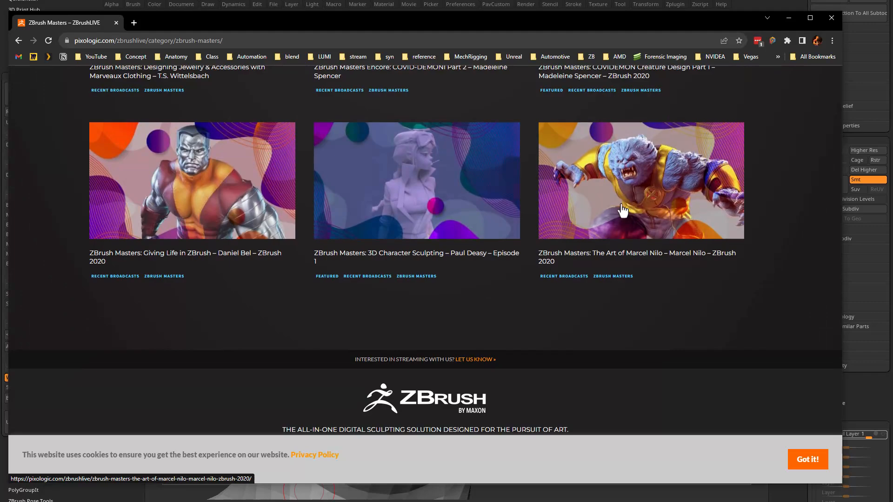
pyautogui.scroll(3, 470, 191)
pyautogui.scroll(20, 482, 263)
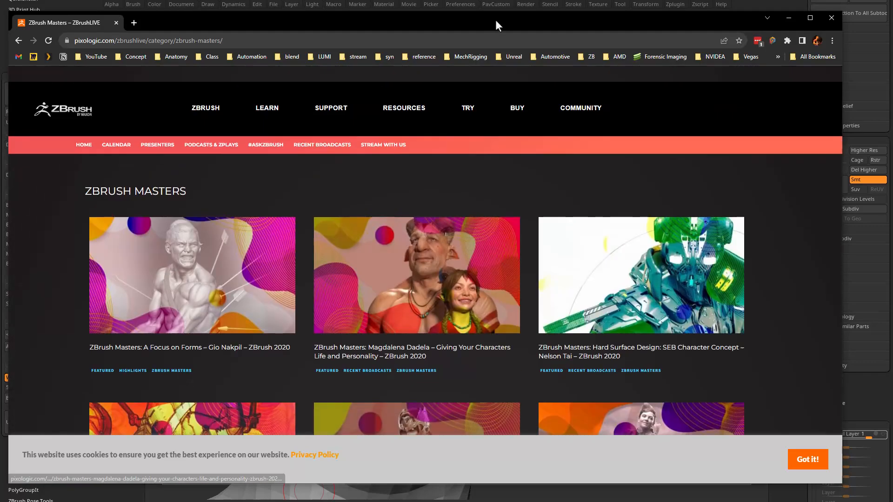
pyautogui.moveTo(495, 21); pyautogui.dragTo(496, 0)
# - Pull the upper ears into points with the Move brush at a draw size of about 116, then refine them at about 107
pyautogui.moveTo(600, 143); pyautogui.dragTo(724, 186)
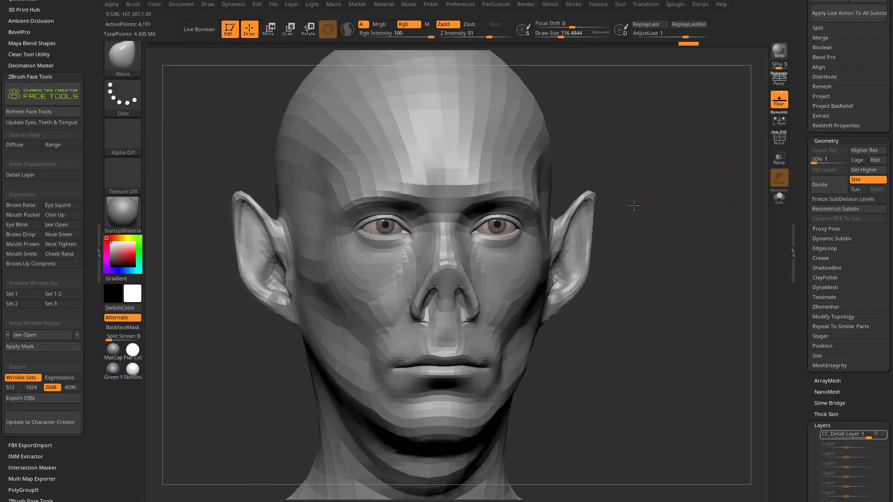
pyautogui.moveTo(634, 203); pyautogui.dragTo(631, 198)
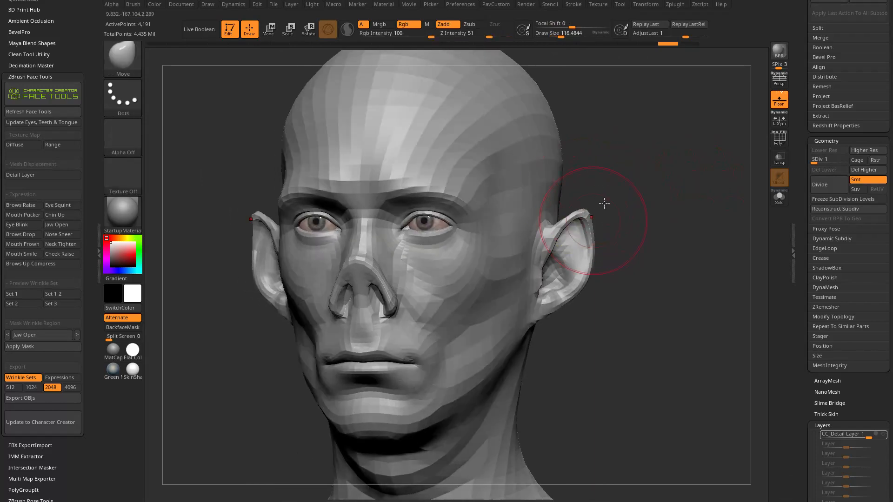
pyautogui.moveTo(604, 203)
pyautogui.mouseDown()
pyautogui.moveTo(605, 229)
pyautogui.moveTo(616, 231)
pyautogui.mouseUp()
pyautogui.press('s')
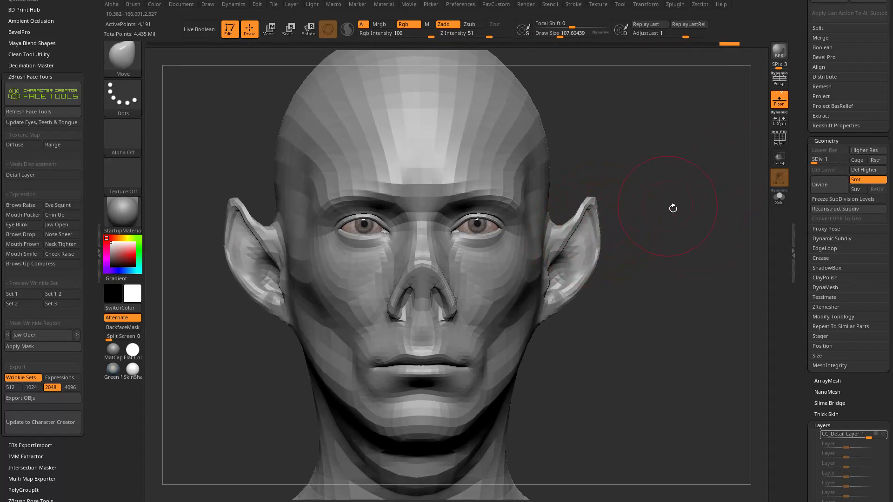
pyautogui.moveTo(662, 205); pyautogui.dragTo(412, 238)
pyautogui.moveTo(582, 270); pyautogui.dragTo(610, 287)
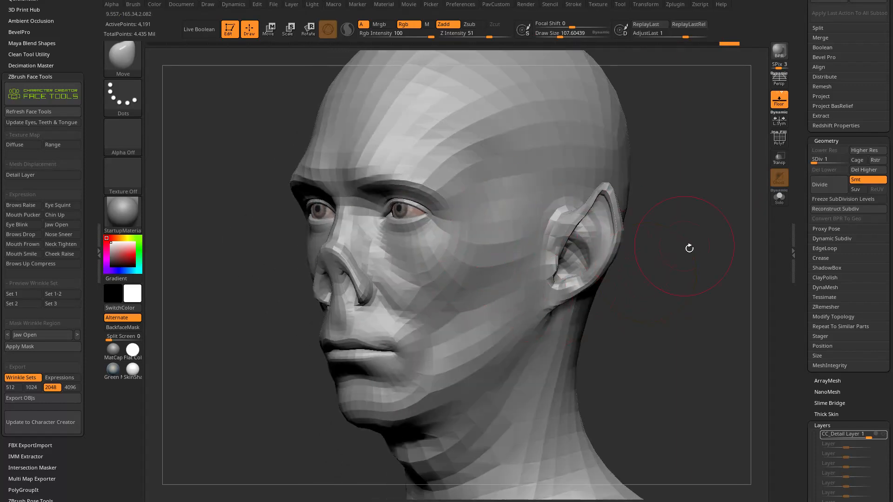
pyautogui.moveTo(679, 243); pyautogui.dragTo(703, 240)
# - Turn on the polyframe to display the head's polygroups and switch back to the Standard brush
pyautogui.click(780, 139)
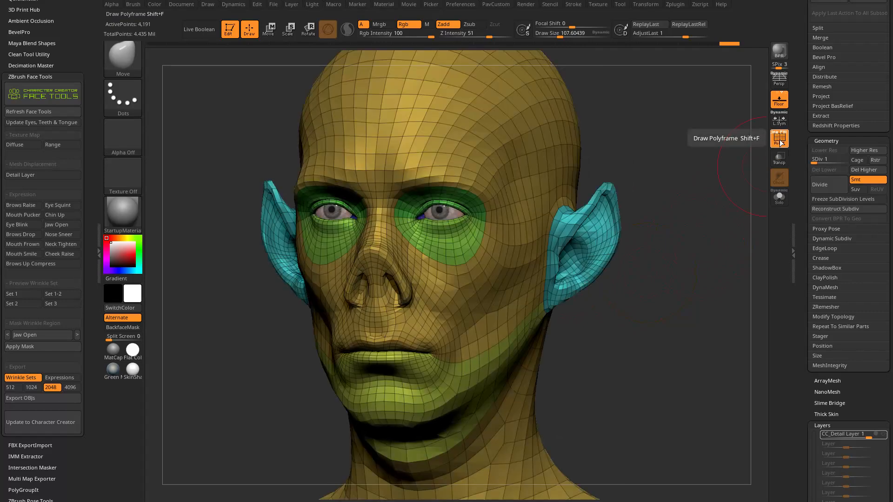
pyautogui.moveTo(684, 225)
pyautogui.mouseDown()
pyautogui.moveTo(684, 216)
pyautogui.moveTo(576, 234)
pyautogui.moveTo(449, 237)
pyautogui.mouseUp()
pyautogui.moveTo(660, 211)
pyautogui.keyDown('alt'); pyautogui.mouseDown()
pyautogui.moveTo(690, 221)
pyautogui.moveTo(677, 236)
pyautogui.moveTo(632, 221)
pyautogui.moveTo(663, 257)
pyautogui.mouseUp(); pyautogui.keyUp('alt')
pyautogui.press('b')
pyautogui.press('s')
pyautogui.press('t')
pyautogui.moveTo(644, 209); pyautogui.dragTo(600, 254)
pyautogui.moveTo(584, 284); pyautogui.dragTo(626, 267)
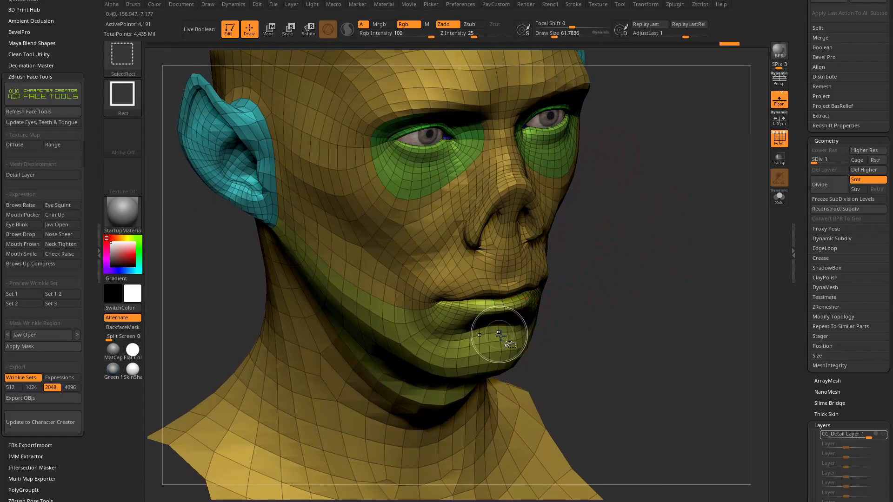
# - Isolate the lower lip and jaw polygroup, turn off the polyframe, and solo the head subtool to hide the teeth
pyautogui.keyDown('ctrl'); pyautogui.keyDown('shift'); pyautogui.click(486, 334); pyautogui.keyUp('shift'); pyautogui.keyUp('ctrl')
pyautogui.hotkey('shift', 'f')
pyautogui.moveTo(685, 227)
pyautogui.mouseDown()
pyautogui.moveTo(656, 287)
pyautogui.moveTo(662, 302)
pyautogui.moveTo(588, 336)
pyautogui.mouseUp()
pyautogui.moveTo(652, 291); pyautogui.dragTo(759, 210)
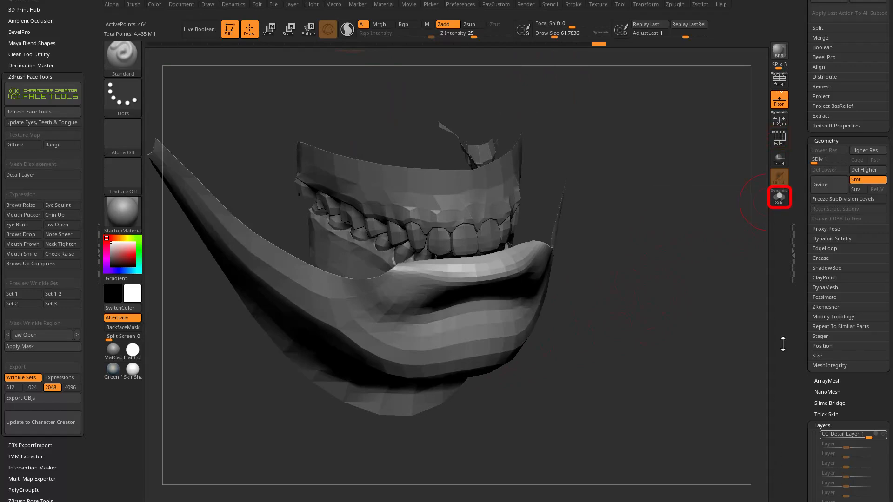
pyautogui.click(780, 201)
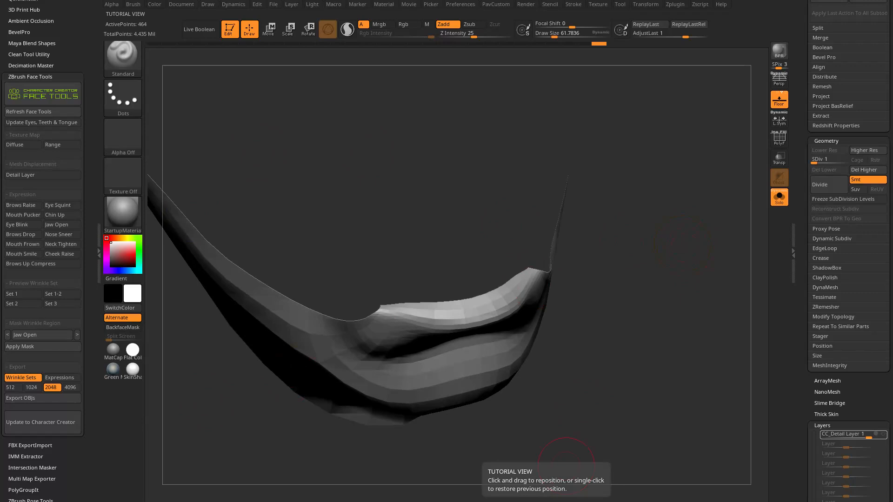
# - Switch to the browser and review the artist's YouTube playlists and the ZBrush What's New album on ArtStation
pyautogui.moveTo(298, 501); pyautogui.dragTo(183, 0)
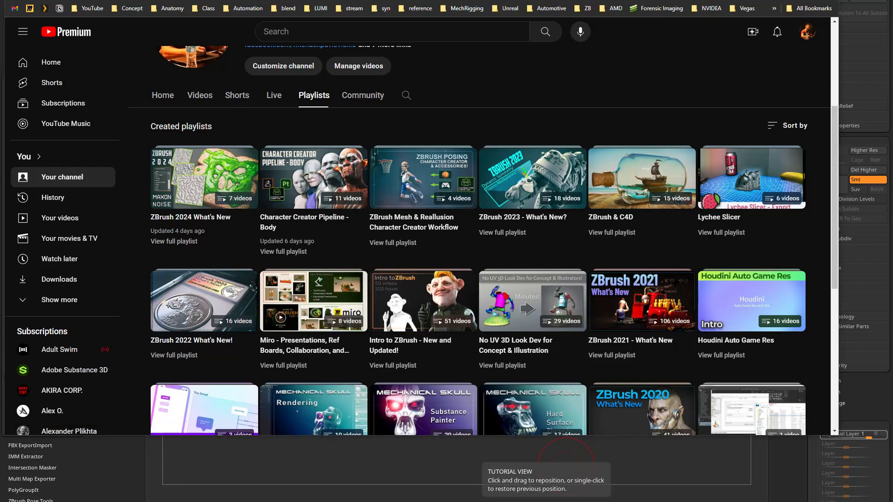
pyautogui.moveTo(274, 0); pyautogui.dragTo(186, 0)
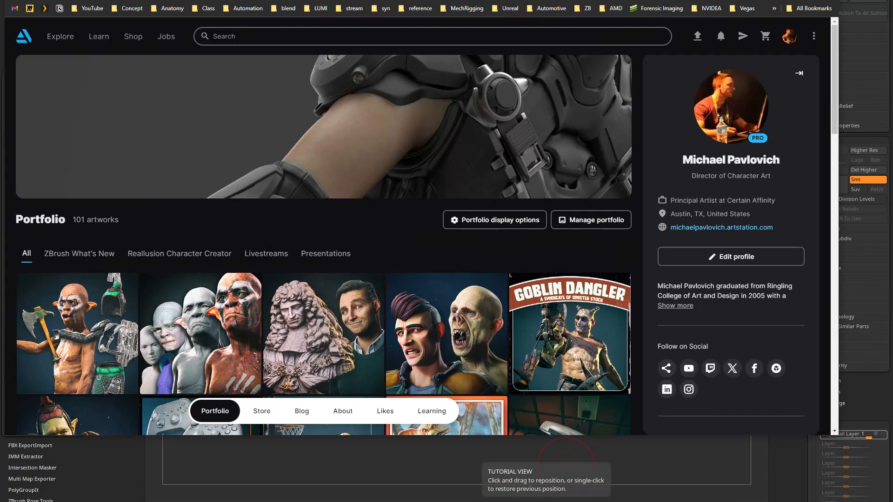
pyautogui.moveTo(276, 0); pyautogui.dragTo(277, 26)
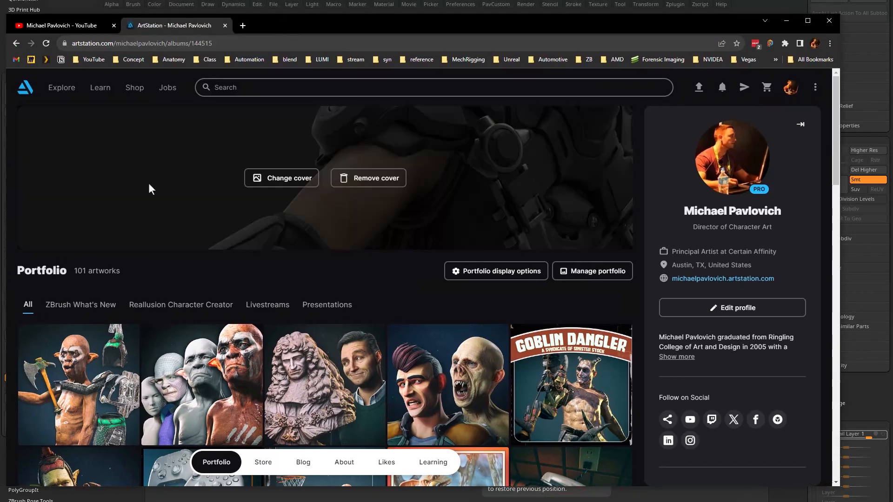
pyautogui.click(97, 308)
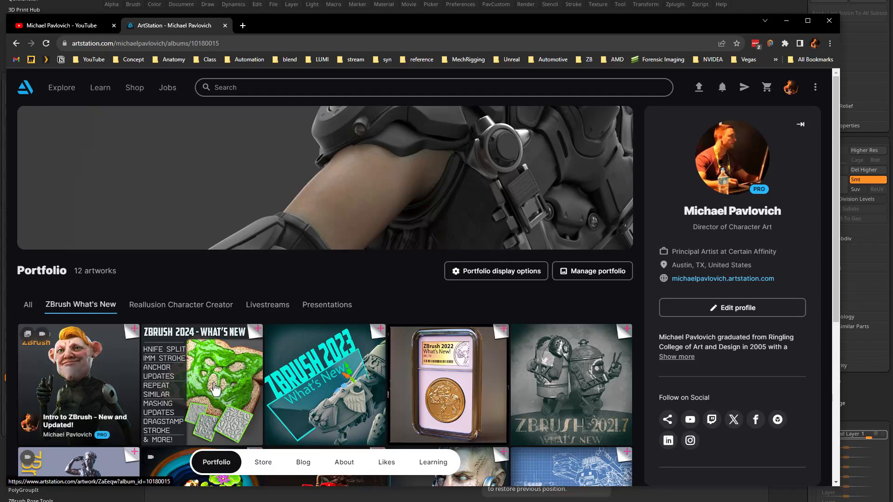
pyautogui.scroll(-4, 133, 361)
pyautogui.scroll(-2, 200, 433)
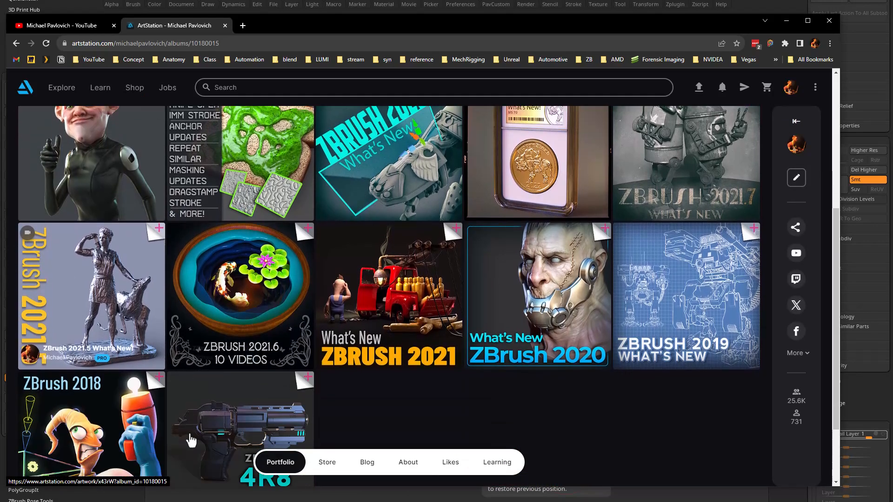
pyautogui.scroll(5, 152, 308)
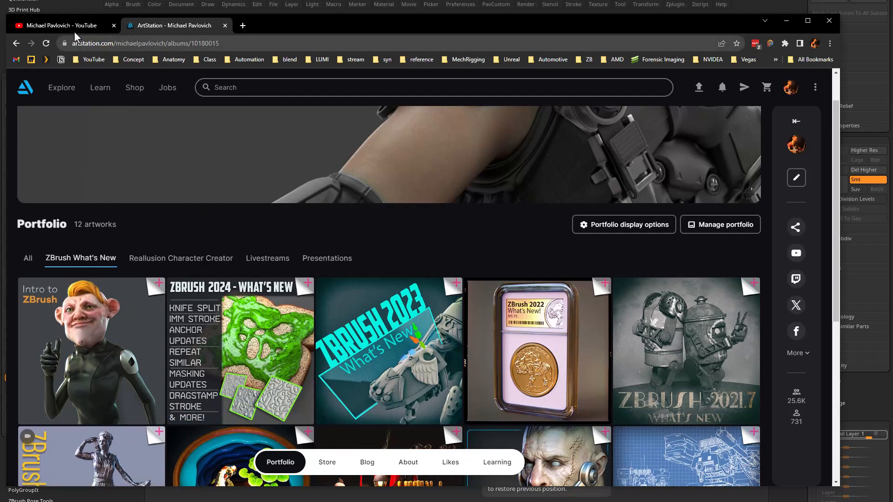
pyautogui.click(73, 29)
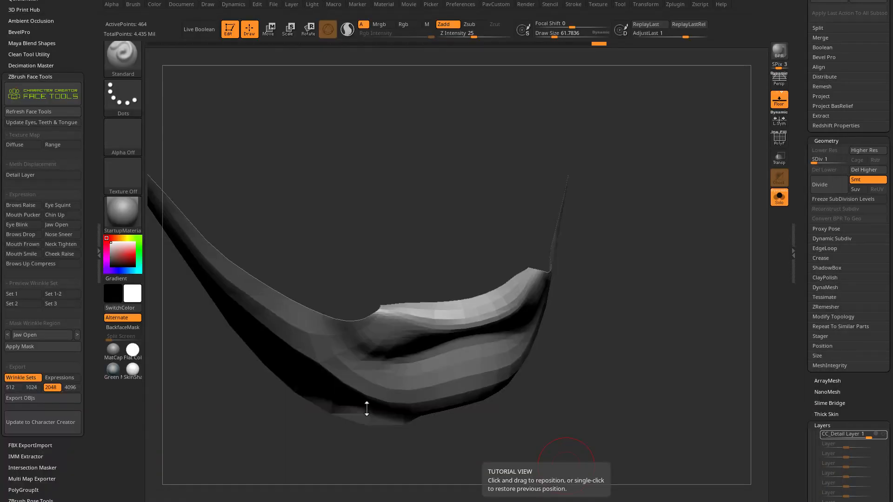
# - Back in ZBrush, turn the polyframe on again and unhide the rest of the head around the jaw polygroup
pyautogui.moveTo(647, 299); pyautogui.dragTo(671, 273)
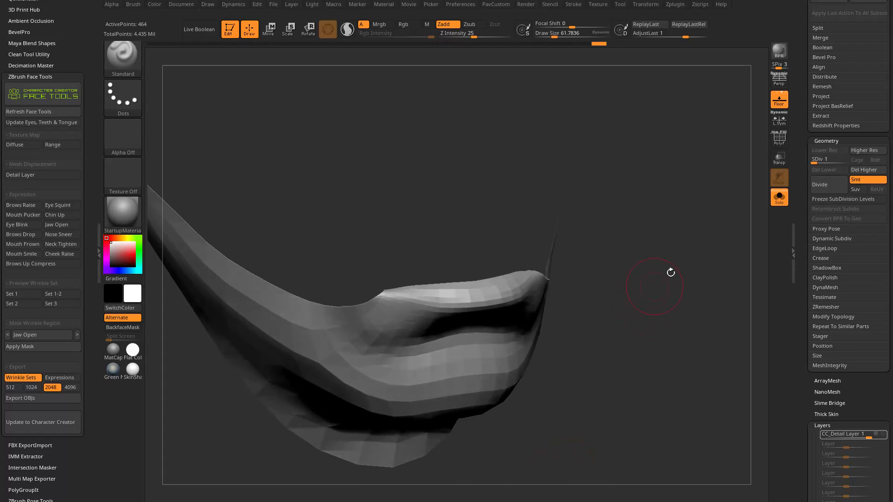
pyautogui.click(779, 138)
pyautogui.moveTo(558, 289); pyautogui.dragTo(645, 250)
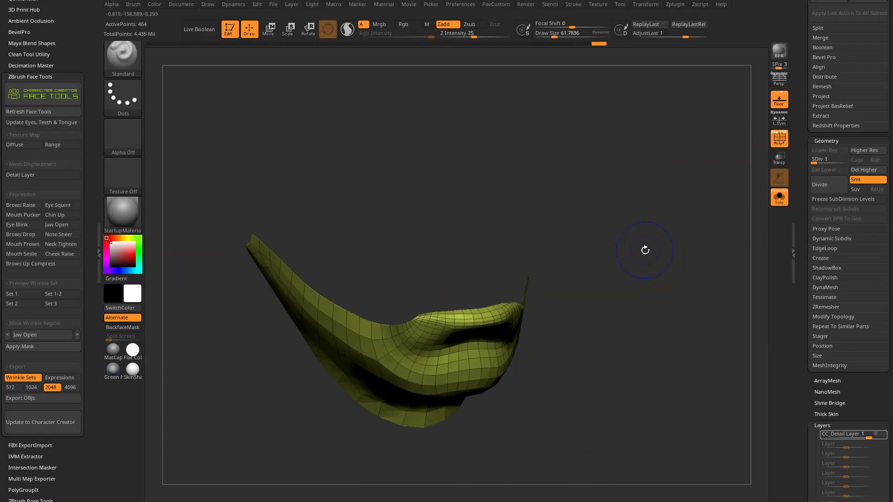
pyautogui.keyDown('ctrl'); pyautogui.keyDown('shift'); pyautogui.click(550, 328); pyautogui.keyUp('shift'); pyautogui.keyUp('ctrl')
pyautogui.keyDown('ctrl'); pyautogui.keyDown('shift'); pyautogui.click(484, 341); pyautogui.keyUp('shift'); pyautogui.keyUp('ctrl')
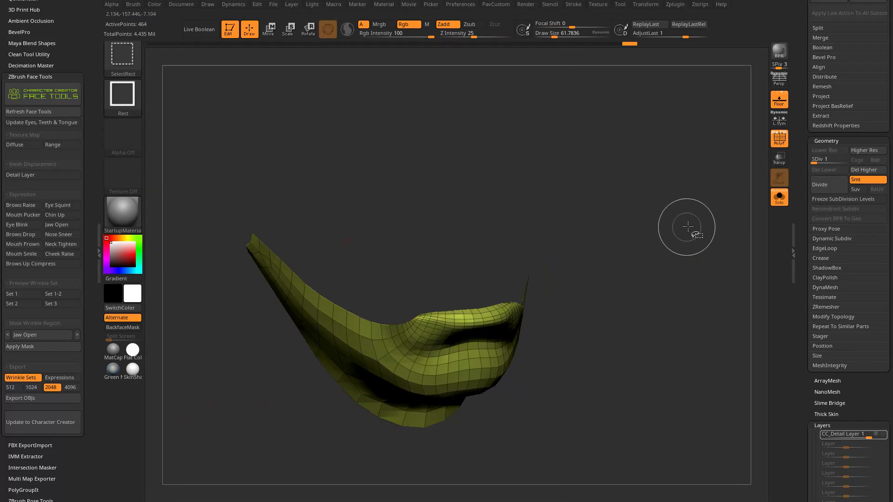
pyautogui.keyDown('ctrl'); pyautogui.keyDown('shift'); pyautogui.click(687, 226); pyautogui.keyUp('shift'); pyautogui.keyUp('ctrl')
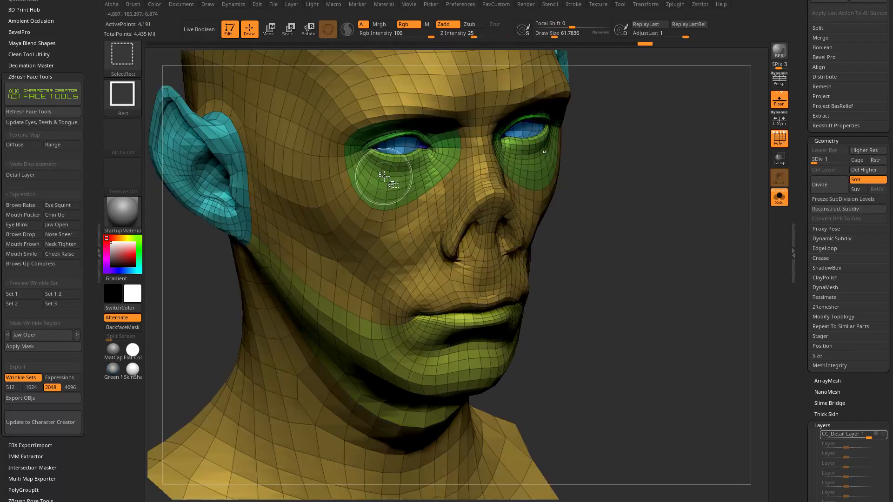
# - Inspect the polygroups around the eyes and face by isolating and hiding them, then bring back the whole head
pyautogui.keyDown('ctrl'); pyautogui.keyDown('shift'); pyautogui.click(383, 175); pyautogui.keyUp('shift'); pyautogui.keyUp('ctrl')
pyautogui.keyDown('ctrl'); pyautogui.keyDown('shift'); pyautogui.moveTo(665, 120); pyautogui.dragTo(604, 223); pyautogui.keyUp('shift'); pyautogui.keyUp('ctrl')
pyautogui.keyDown('ctrl'); pyautogui.keyDown('alt'); pyautogui.keyDown('shift'); pyautogui.click(503, 286); pyautogui.keyUp('shift'); pyautogui.keyUp('alt'); pyautogui.keyUp('ctrl')
pyautogui.keyDown('ctrl'); pyautogui.keyDown('shift'); pyautogui.click(379, 226); pyautogui.keyUp('shift'); pyautogui.keyUp('ctrl')
pyautogui.moveTo(695, 174); pyautogui.dragTo(759, 179)
pyautogui.keyDown('ctrl'); pyautogui.keyDown('shift'); pyautogui.moveTo(653, 130); pyautogui.dragTo(620, 225); pyautogui.keyUp('shift'); pyautogui.keyUp('ctrl')
pyautogui.moveTo(697, 267); pyautogui.dragTo(732, 246)
pyautogui.keyDown('ctrl'); pyautogui.keyDown('shift'); pyautogui.click(732, 245); pyautogui.keyUp('shift'); pyautogui.keyUp('ctrl')
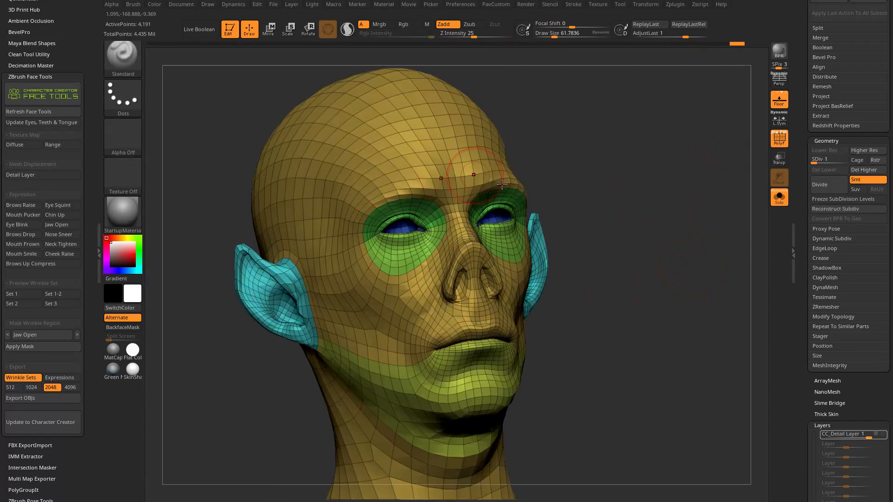
# - Isolate the ear, lower jaw and main face polygroups one after another, unhiding the whole head after each
pyautogui.moveTo(677, 203); pyautogui.dragTo(739, 207)
pyautogui.keyDown('ctrl'); pyautogui.keyDown('shift'); pyautogui.click(280, 277); pyautogui.keyUp('shift'); pyautogui.keyUp('ctrl')
pyautogui.keyDown('ctrl'); pyautogui.keyDown('shift'); pyautogui.click(672, 220); pyautogui.keyUp('shift'); pyautogui.keyUp('ctrl')
pyautogui.moveTo(678, 219); pyautogui.dragTo(658, 255)
pyautogui.keyDown('ctrl'); pyautogui.keyDown('shift'); pyautogui.click(451, 361); pyautogui.keyUp('shift'); pyautogui.keyUp('ctrl')
pyautogui.keyDown('ctrl'); pyautogui.keyDown('shift'); pyautogui.click(666, 218); pyautogui.keyUp('shift'); pyautogui.keyUp('ctrl')
pyautogui.keyDown('ctrl'); pyautogui.keyDown('shift'); pyautogui.click(487, 297); pyautogui.keyUp('shift'); pyautogui.keyUp('ctrl')
pyautogui.keyDown('ctrl'); pyautogui.keyDown('shift'); pyautogui.click(625, 269); pyautogui.keyUp('shift'); pyautogui.keyUp('ctrl')
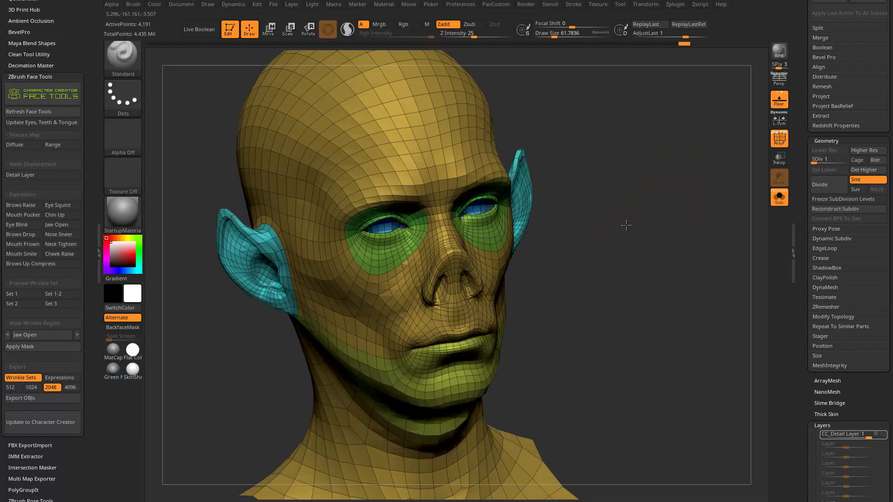
# - Isolate the lower lip and jaw polygroup again and examine its upper edge from above
pyautogui.moveTo(624, 230); pyautogui.dragTo(666, 232)
pyautogui.keyDown('ctrl'); pyautogui.keyDown('shift'); pyautogui.click(444, 365); pyautogui.keyUp('shift'); pyautogui.keyUp('ctrl')
pyautogui.moveTo(628, 259); pyautogui.dragTo(648, 309)
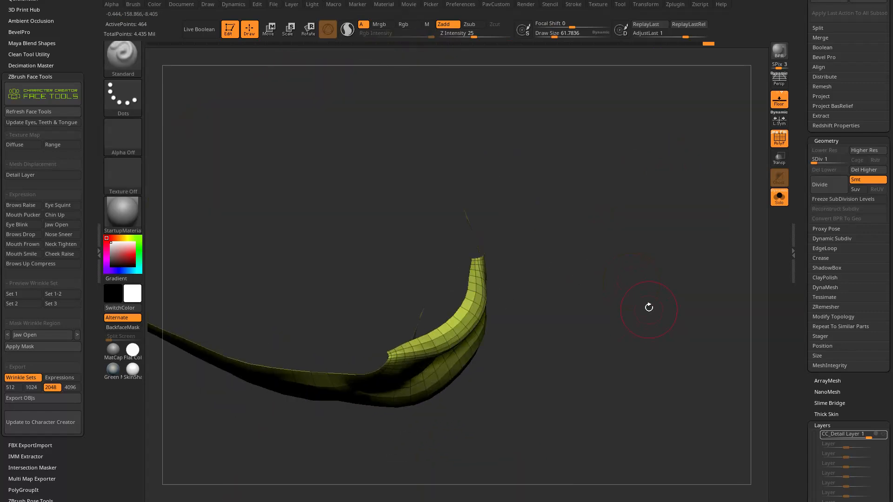
# - Shrink the visible part of the isolated lower lip and jaw polygroup, then grow the visibility outward several times
pyautogui.hotkey('ctrl', 'shift', 's')
pyautogui.hotkey('ctrl', 'shift', 's')
pyautogui.hotkey('ctrl', 'shift', 's')
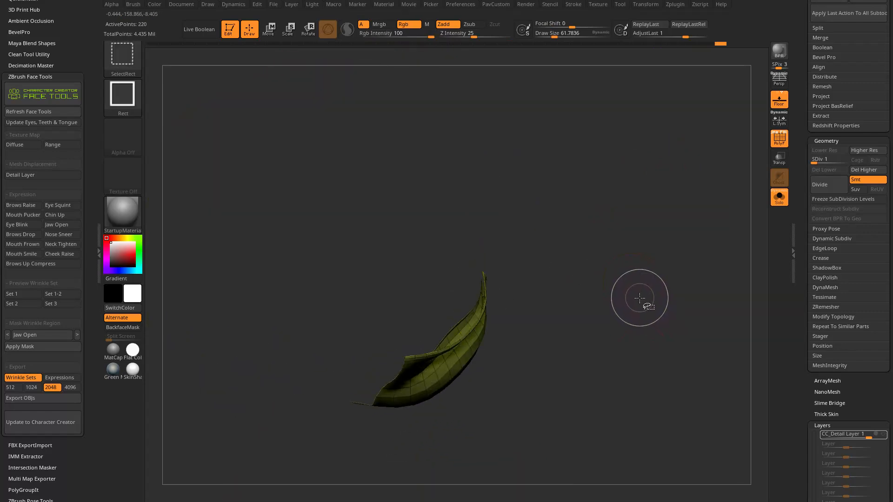
pyautogui.hotkey('ctrl', 'shift', 'x')
pyautogui.hotkey('ctrl', 'shift', 'x')
pyautogui.hotkey('ctrl', 'shift', 'x')
pyautogui.hotkey('ctrl', 'shift', 'x')
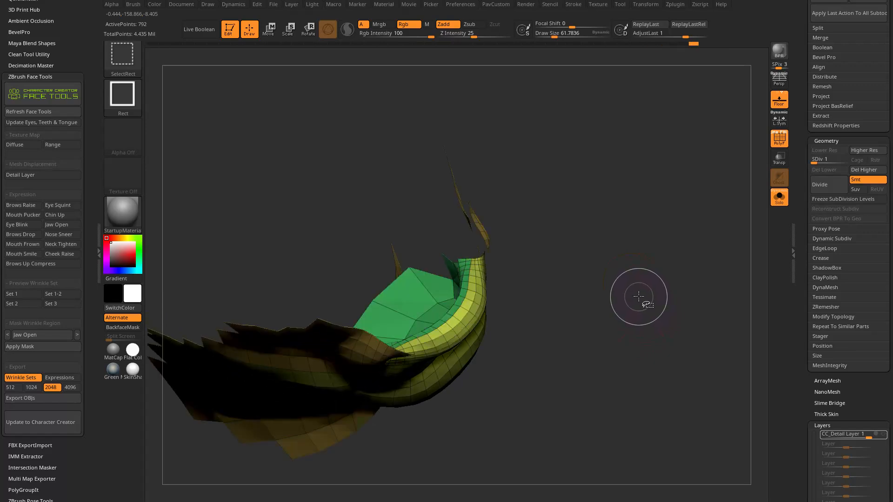
# - Collapse the texture map settings and expand the visibility settings to examine the grow and shrink commands
pyautogui.moveTo(799, 298); pyautogui.dragTo(800, 163)
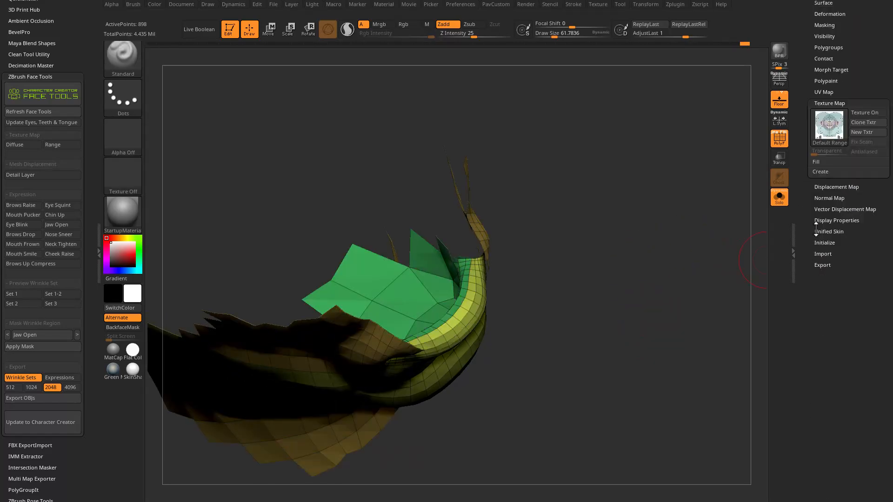
pyautogui.keyDown('shift'); pyautogui.click(824, 104); pyautogui.keyUp('shift')
pyautogui.moveTo(809, 105); pyautogui.dragTo(810, 174)
pyautogui.keyDown('shift'); pyautogui.click(826, 186); pyautogui.keyUp('shift')
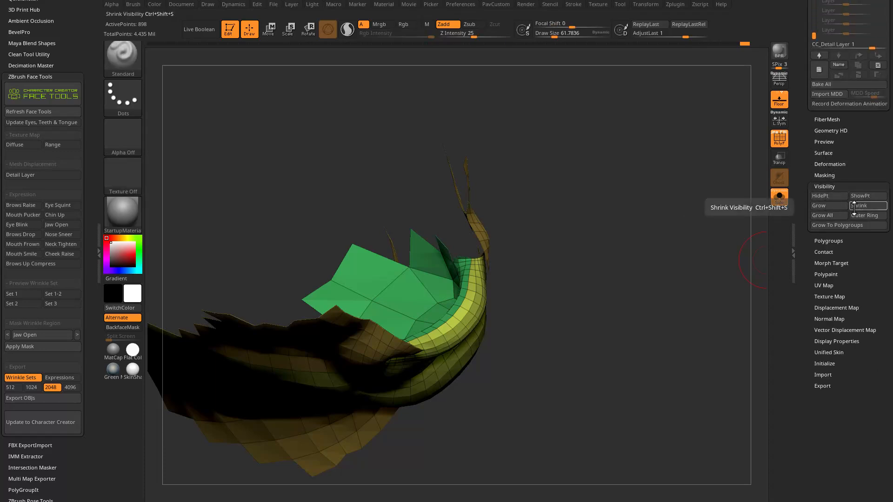
# - Isolate a small patch of both ears with a selection rectangle, apply Grow All, and bring back the whole head
pyautogui.moveTo(621, 278)
pyautogui.mouseDown()
pyautogui.moveTo(635, 253)
pyautogui.moveTo(697, 246)
pyautogui.moveTo(670, 265)
pyautogui.moveTo(649, 255)
pyautogui.mouseUp()
pyautogui.keyDown('ctrl'); pyautogui.keyDown('shift'); pyautogui.click(635, 259); pyautogui.keyUp('shift'); pyautogui.keyUp('ctrl')
pyautogui.keyDown('ctrl'); pyautogui.keyDown('shift'); pyautogui.moveTo(608, 203); pyautogui.dragTo(571, 248); pyautogui.keyUp('shift'); pyautogui.keyUp('ctrl')
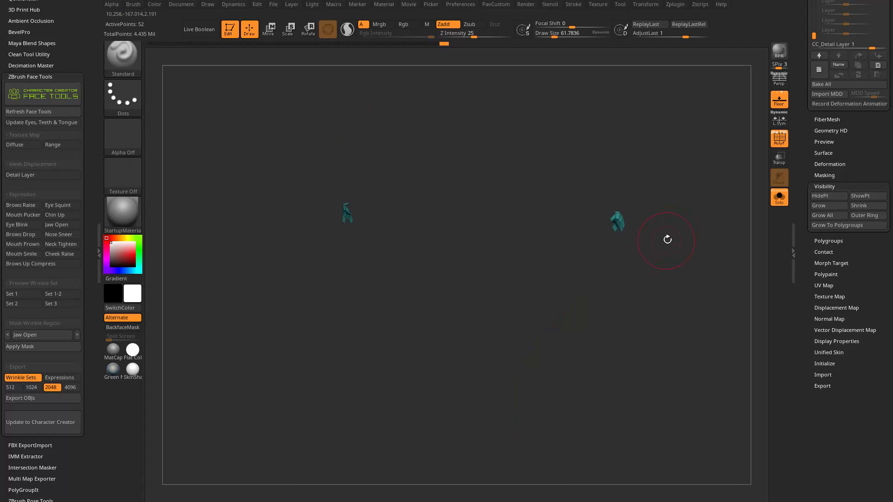
pyautogui.hotkey('ctrl', 'shift')
pyautogui.hotkey('ctrl', 'shift', 'a')
pyautogui.moveTo(686, 232)
pyautogui.mouseDown()
pyautogui.moveTo(716, 237)
pyautogui.moveTo(546, 209)
pyautogui.mouseUp()
pyautogui.keyDown('ctrl'); pyautogui.keyDown('shift'); pyautogui.click(707, 255); pyautogui.keyUp('shift'); pyautogui.keyUp('ctrl')
pyautogui.moveTo(708, 255)
pyautogui.mouseDown()
pyautogui.moveTo(684, 227)
pyautogui.moveTo(713, 289)
pyautogui.mouseUp()
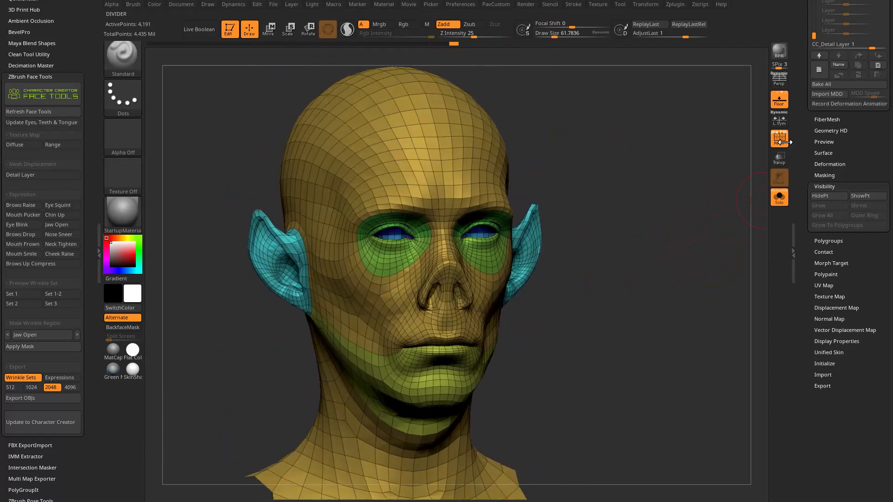
# - Turn off the polyframe on the head and bring its subdivision level settings into view
pyautogui.click(785, 139)
pyautogui.moveTo(711, 259)
pyautogui.mouseDown()
pyautogui.moveTo(685, 254)
pyautogui.moveTo(694, 274)
pyautogui.mouseUp()
pyautogui.moveTo(805, 158); pyautogui.dragTo(785, 280)
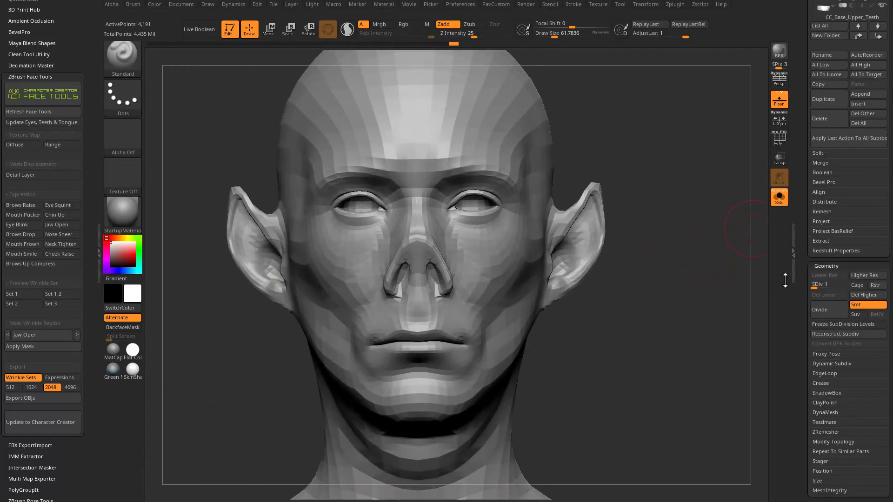
# - Deepen the hollows beneath the cheekbones with the Standard brush and raise the head to subdivision level 2
pyautogui.moveTo(691, 264)
pyautogui.mouseDown()
pyautogui.moveTo(754, 277)
pyautogui.moveTo(543, 292)
pyautogui.moveTo(497, 357)
pyautogui.mouseUp()
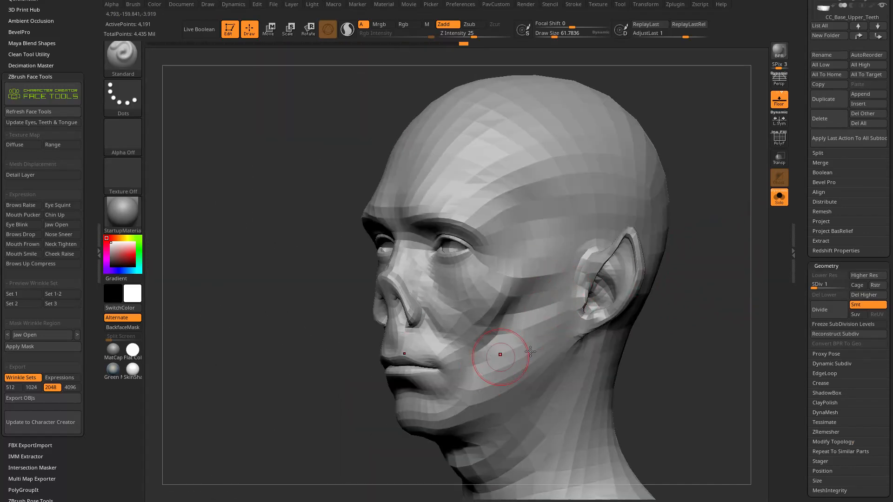
pyautogui.moveTo(697, 298); pyautogui.dragTo(844, 267)
pyautogui.moveTo(693, 304)
pyautogui.mouseDown()
pyautogui.moveTo(478, 307)
pyautogui.moveTo(453, 331)
pyautogui.mouseUp()
pyautogui.moveTo(661, 277); pyautogui.dragTo(570, 273)
pyautogui.keyDown('alt'); pyautogui.moveTo(466, 339); pyautogui.dragTo(478, 339); pyautogui.keyUp('alt')
pyautogui.moveTo(676, 258)
pyautogui.mouseDown()
pyautogui.moveTo(656, 239)
pyautogui.moveTo(606, 227)
pyautogui.mouseUp()
# - Crease the cheek folds beside the nose and mouth with the DamStandard brush, then raise the head to subdivision level 3
pyautogui.press('b')
pyautogui.press('d')
pyautogui.press('s')
pyautogui.moveTo(686, 279); pyautogui.dragTo(578, 262)
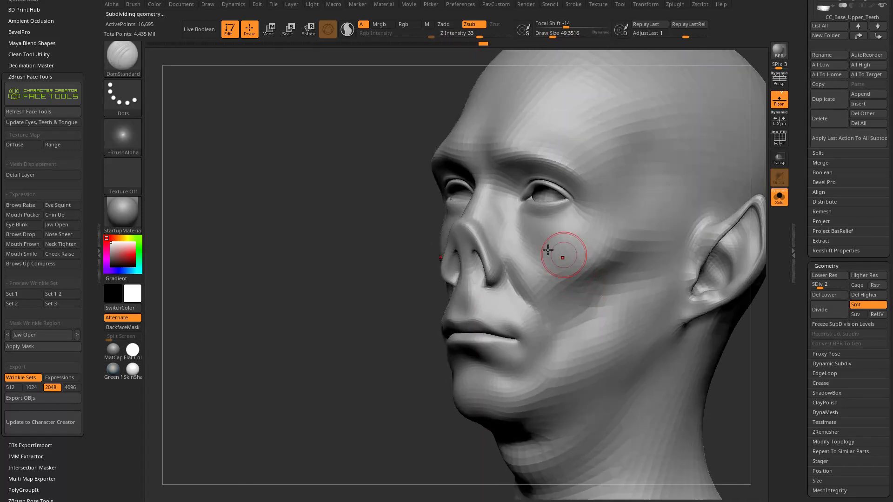
pyautogui.moveTo(348, 357); pyautogui.dragTo(411, 364)
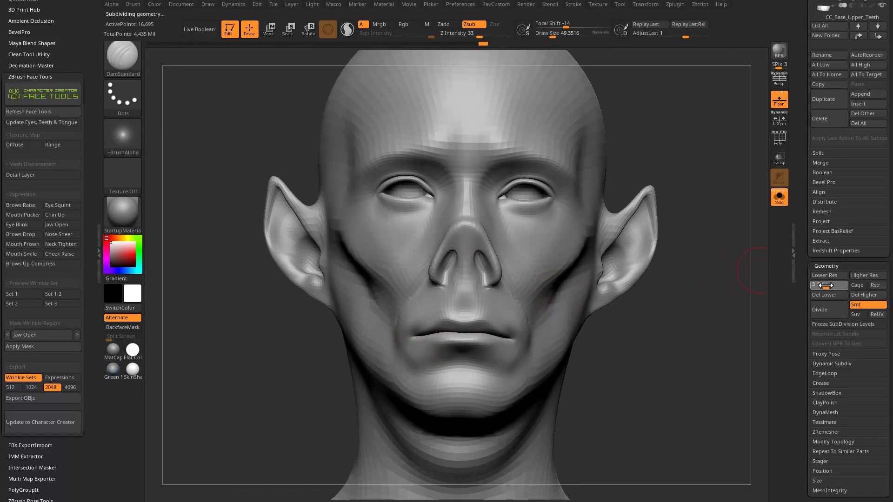
pyautogui.moveTo(699, 279); pyautogui.dragTo(409, 271)
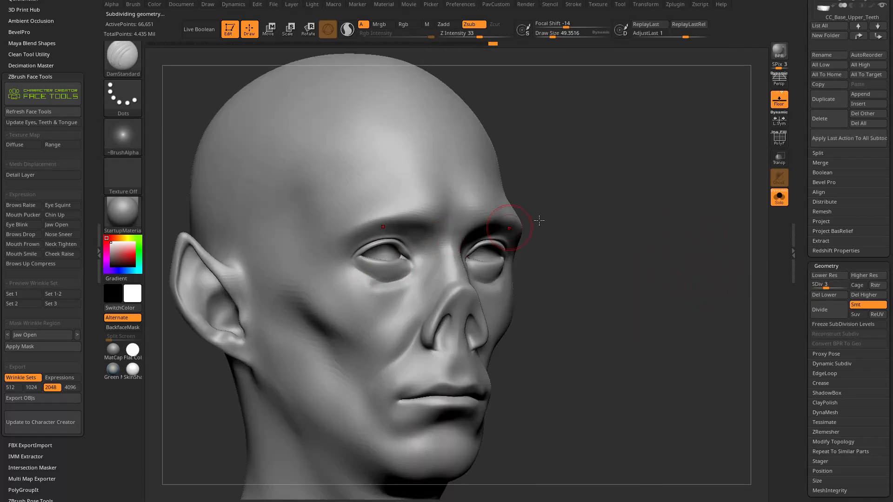
# - Carve and build up bags and wrinkles under the eyes with the DamStandard and ClayTubes brushes, smoothing the strokes
pyautogui.moveTo(491, 231); pyautogui.dragTo(410, 288)
pyautogui.moveTo(651, 194)
pyautogui.keyDown('alt'); pyautogui.mouseDown()
pyautogui.moveTo(628, 225)
pyautogui.moveTo(479, 232)
pyautogui.mouseUp(); pyautogui.keyUp('alt')
pyautogui.press('b')
pyautogui.press('c')
pyautogui.press('t')
pyautogui.moveTo(426, 242)
pyautogui.mouseDown()
pyautogui.moveTo(419, 233)
pyautogui.moveTo(460, 226)
pyautogui.mouseUp()
pyautogui.moveTo(582, 91); pyautogui.dragTo(660, 136)
pyautogui.moveTo(447, 262)
pyautogui.keyDown('shift'); pyautogui.mouseDown()
pyautogui.moveTo(421, 270)
pyautogui.moveTo(442, 272)
pyautogui.mouseUp(); pyautogui.keyUp('shift')
pyautogui.moveTo(608, 191); pyautogui.dragTo(530, 169)
pyautogui.keyDown('shift'); pyautogui.moveTo(433, 258); pyautogui.dragTo(404, 255); pyautogui.keyUp('shift')
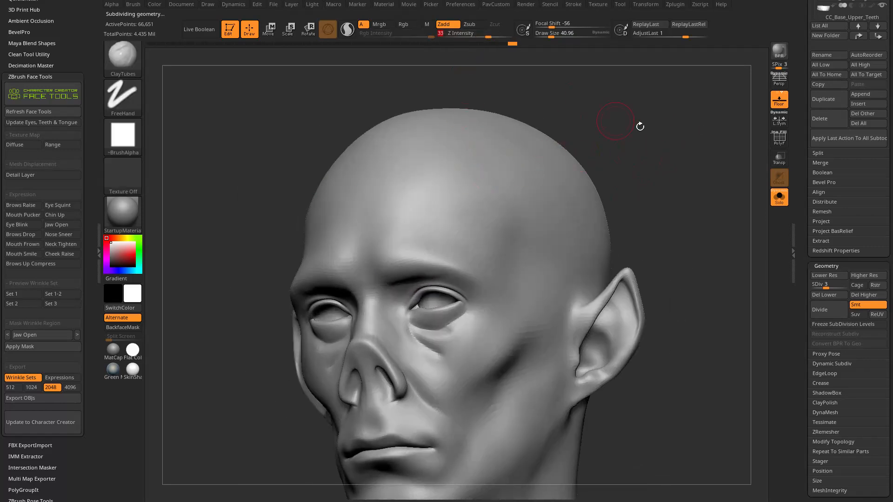
# - Build up volume above the inner eyebrows with the ClayTubes brush and smooth the bulges into the forehead
pyautogui.moveTo(616, 120); pyautogui.dragTo(675, 135)
pyautogui.moveTo(387, 233); pyautogui.dragTo(382, 257)
pyautogui.moveTo(614, 176); pyautogui.dragTo(593, 155)
pyautogui.keyDown('shift'); pyautogui.moveTo(356, 256); pyautogui.dragTo(369, 218); pyautogui.keyUp('shift')
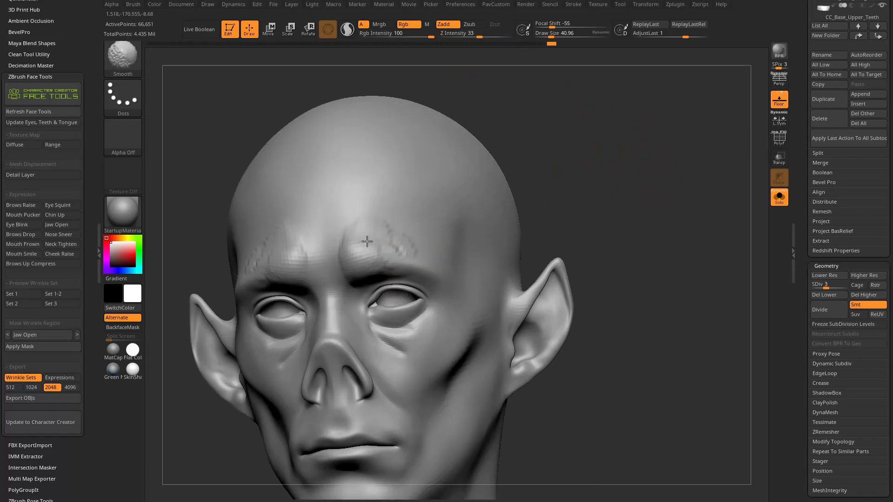
pyautogui.moveTo(558, 230); pyautogui.dragTo(665, 214)
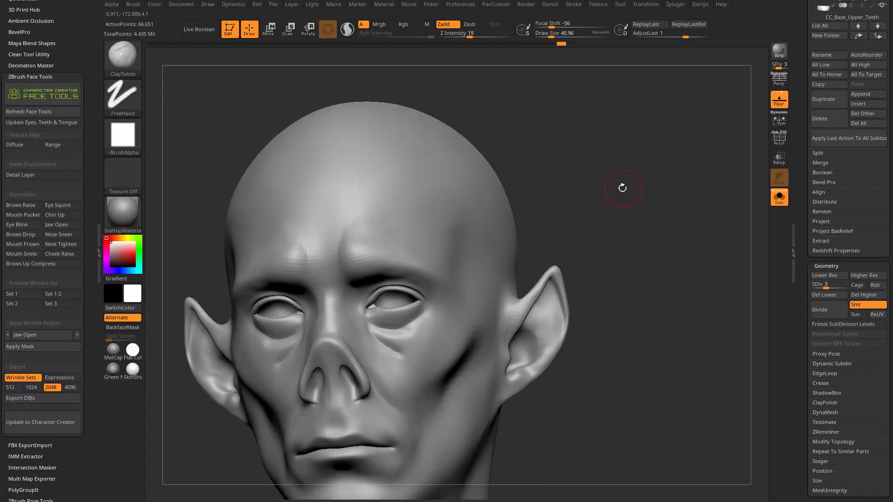
# - Try sculpting deep frown creases between the eyebrows and across the nose bridge with the Dam_Standard brush
pyautogui.moveTo(624, 188); pyautogui.dragTo(635, 163)
pyautogui.press('b')
pyautogui.press('d')
pyautogui.press('s')
pyautogui.moveTo(570, 175); pyautogui.dragTo(524, 193)
pyautogui.press('s')
pyautogui.moveTo(348, 267); pyautogui.dragTo(349, 266)
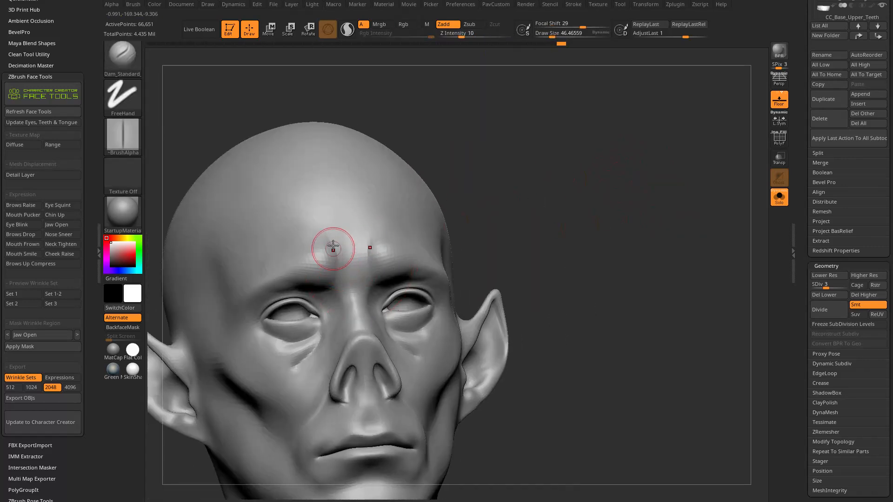
pyautogui.moveTo(439, 212); pyautogui.dragTo(460, 207)
pyautogui.press('s')
pyautogui.moveTo(358, 268); pyautogui.dragTo(459, 219)
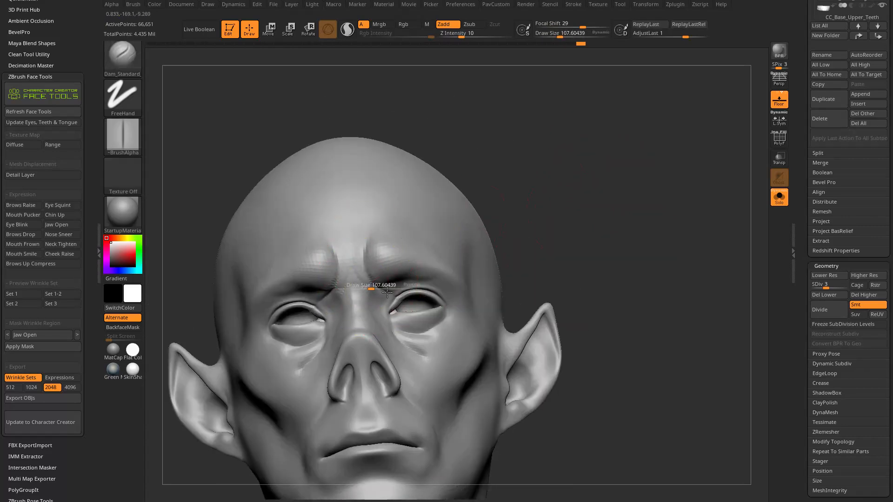
pyautogui.press('s')
pyautogui.moveTo(375, 278); pyautogui.dragTo(373, 277)
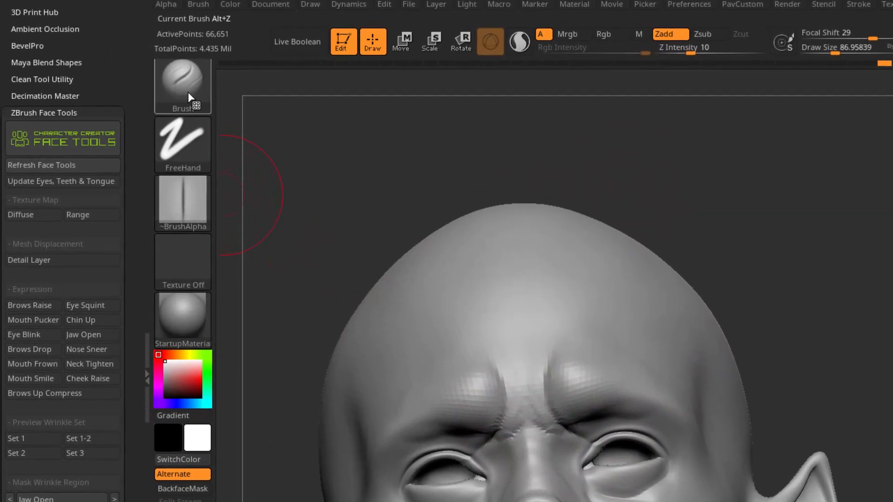
# - Try pulling the brows into an angrier frown with the Move brush, then undo back to the rough clay strokes
pyautogui.moveTo(188, 97)
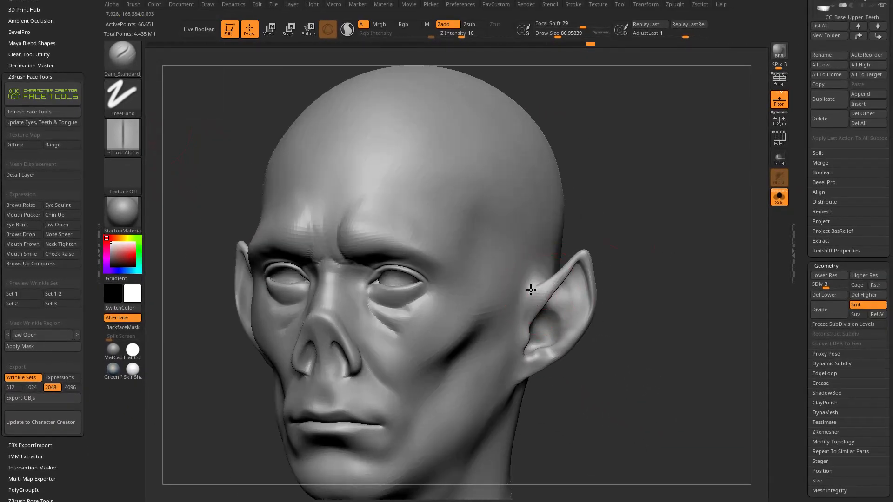
pyautogui.moveTo(624, 251)
pyautogui.mouseDown()
pyautogui.moveTo(674, 231)
pyautogui.moveTo(568, 194)
pyautogui.moveTo(562, 221)
pyautogui.mouseUp()
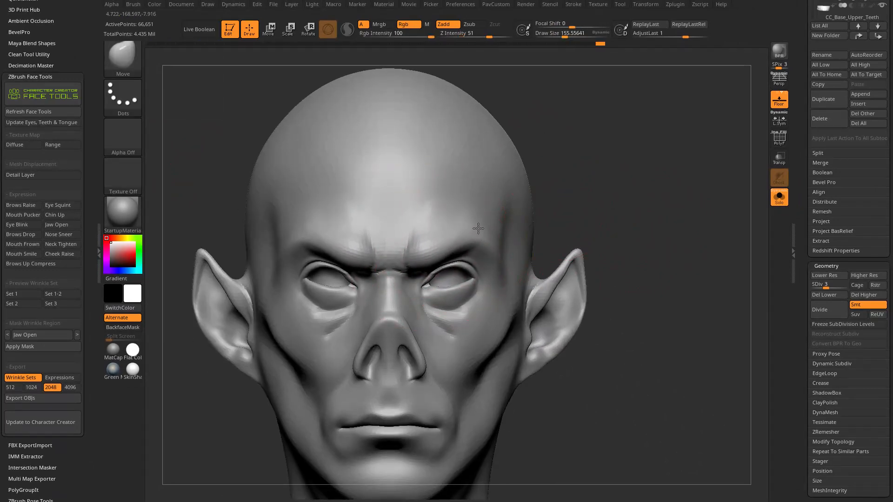
pyautogui.hotkey('ctrl', 'z')
pyautogui.hotkey('ctrl', 'z')
pyautogui.hotkey('ctrl', 'z')
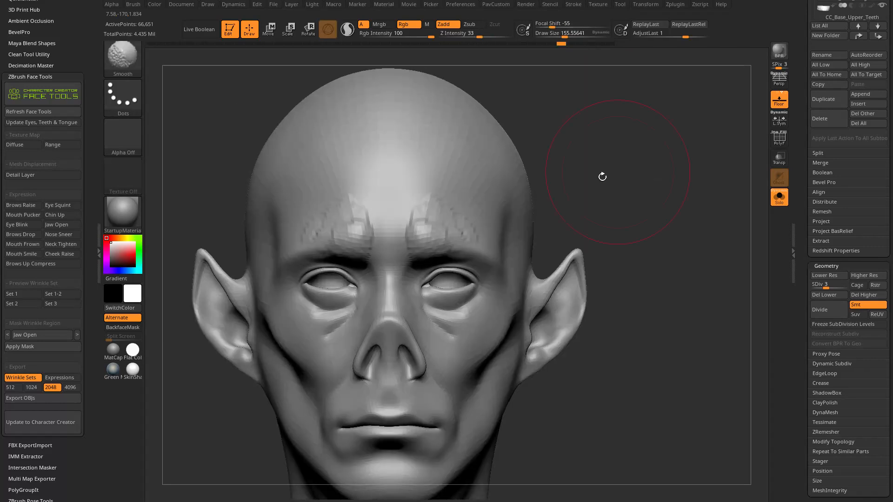
# - Smooth the clay strokes on the brows and soften the creases under the eyes and beside the nose
pyautogui.moveTo(428, 199)
pyautogui.mouseDown()
pyautogui.moveTo(409, 218)
pyautogui.moveTo(443, 208)
pyautogui.mouseUp()
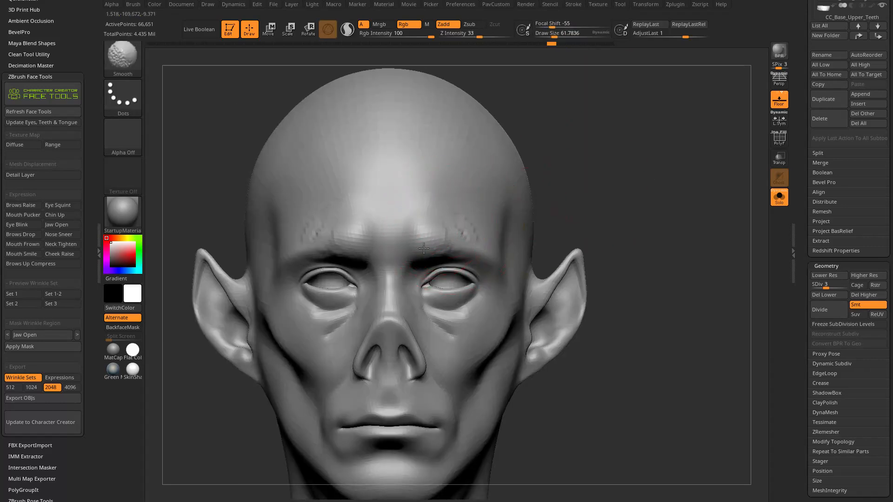
pyautogui.moveTo(656, 216); pyautogui.dragTo(627, 210)
pyautogui.moveTo(594, 239); pyautogui.dragTo(551, 238)
pyautogui.keyDown('shift'); pyautogui.moveTo(424, 329); pyautogui.dragTo(432, 337); pyautogui.keyUp('shift')
pyautogui.moveTo(614, 242)
pyautogui.mouseDown()
pyautogui.moveTo(651, 214)
pyautogui.moveTo(650, 241)
pyautogui.moveTo(540, 278)
pyautogui.mouseUp()
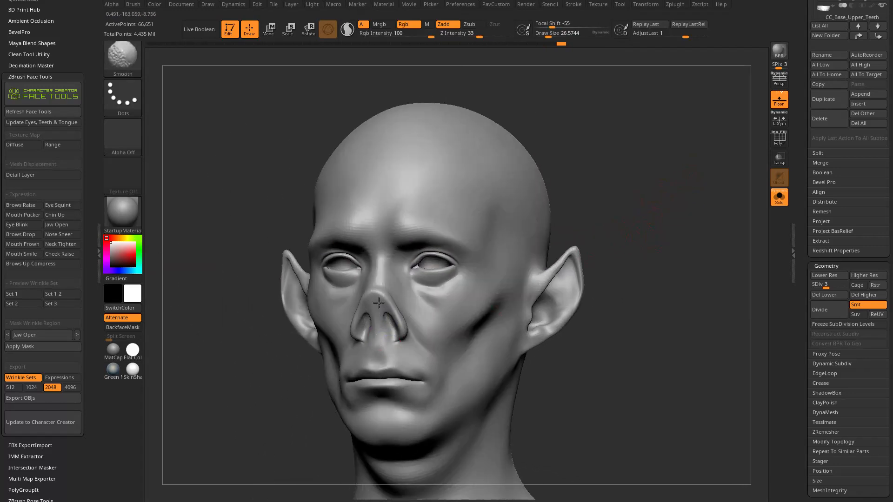
pyautogui.moveTo(658, 251); pyautogui.dragTo(651, 217)
pyautogui.moveTo(741, 259); pyautogui.dragTo(714, 263)
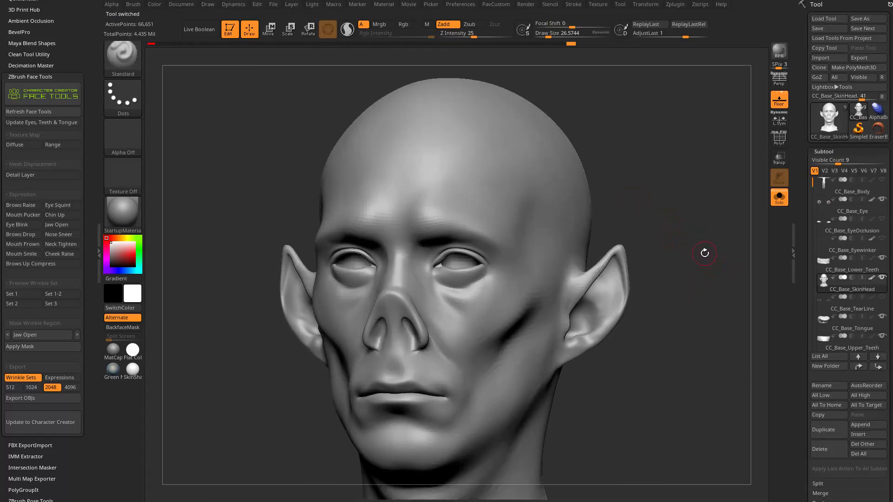
# - Restore the stored sculpt on the nose, nose bridge and inner brows with the Morph brush at a larger draw size
pyautogui.press('b')
pyautogui.press('m')
pyautogui.press('o')
pyautogui.press('s')
pyautogui.moveTo(672, 200)
pyautogui.mouseDown()
pyautogui.moveTo(429, 279)
pyautogui.moveTo(469, 254)
pyautogui.mouseUp()
pyautogui.moveTo(662, 182); pyautogui.dragTo(508, 204)
pyautogui.moveTo(376, 258); pyautogui.dragTo(391, 281)
pyautogui.moveTo(558, 251); pyautogui.dragTo(532, 233)
pyautogui.moveTo(403, 228)
pyautogui.mouseDown()
pyautogui.moveTo(406, 274)
pyautogui.moveTo(390, 307)
pyautogui.moveTo(394, 321)
pyautogui.mouseUp()
pyautogui.moveTo(535, 233); pyautogui.dragTo(556, 223)
pyautogui.moveTo(412, 315); pyautogui.dragTo(414, 331)
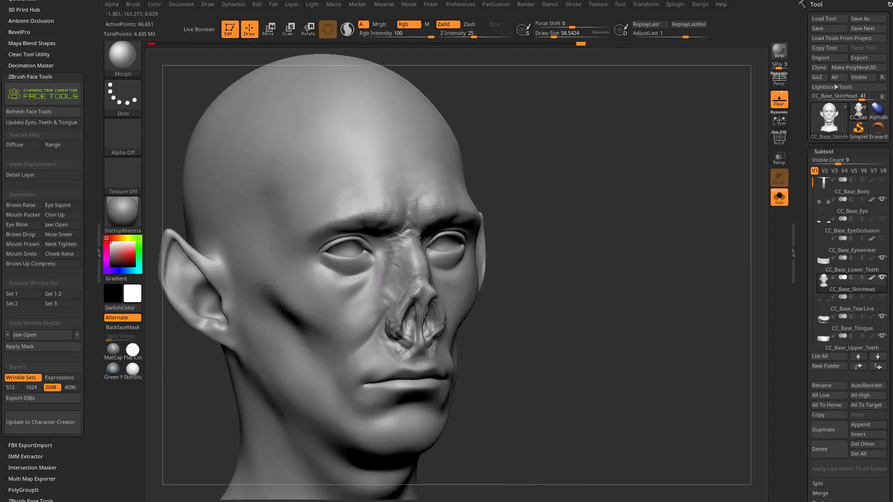
# - Restore the stored wrinkles on the lips, chin, cheeks and temples with the Morph brush
pyautogui.moveTo(385, 358); pyautogui.dragTo(399, 399)
pyautogui.moveTo(531, 300); pyautogui.dragTo(507, 264)
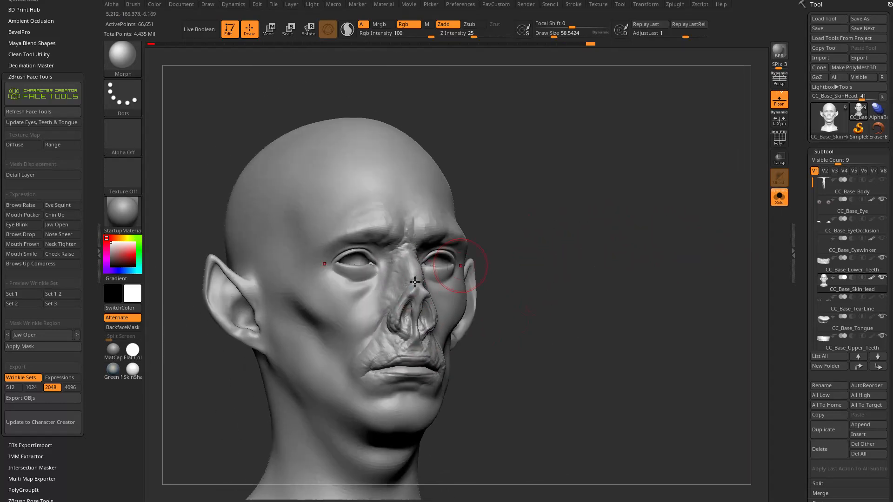
pyautogui.moveTo(375, 298)
pyautogui.mouseDown()
pyautogui.moveTo(365, 261)
pyautogui.moveTo(321, 291)
pyautogui.moveTo(367, 298)
pyautogui.mouseUp()
pyautogui.moveTo(481, 226); pyautogui.dragTo(457, 220)
pyautogui.moveTo(308, 302)
pyautogui.mouseDown()
pyautogui.moveTo(332, 333)
pyautogui.moveTo(284, 279)
pyautogui.mouseUp()
pyautogui.moveTo(265, 344); pyautogui.dragTo(279, 251)
pyautogui.moveTo(502, 173)
pyautogui.mouseDown()
pyautogui.moveTo(513, 167)
pyautogui.moveTo(409, 259)
pyautogui.mouseUp()
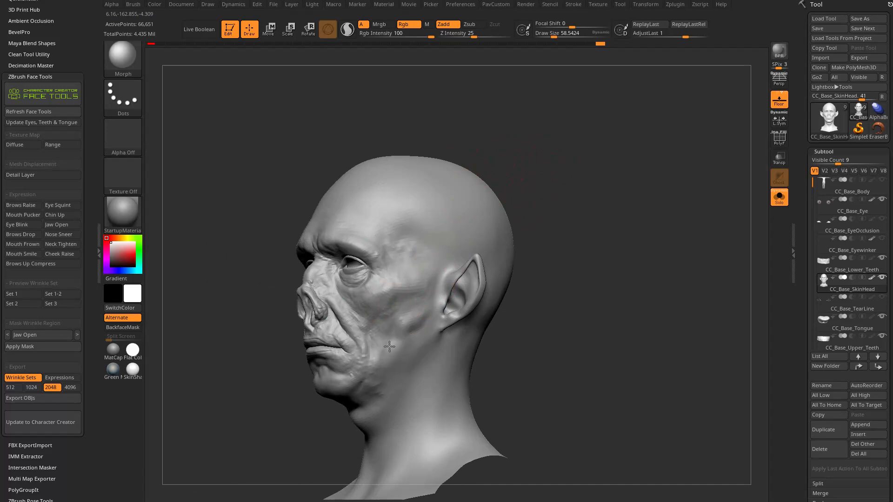
# - Restore the stored sculpt on the jaw, neck and ears with the Morph brush
pyautogui.keyDown('alt'); pyautogui.moveTo(567, 258); pyautogui.dragTo(556, 217); pyautogui.keyUp('alt')
pyautogui.moveTo(336, 370)
pyautogui.mouseDown()
pyautogui.moveTo(379, 333)
pyautogui.moveTo(385, 391)
pyautogui.moveTo(403, 334)
pyautogui.moveTo(406, 282)
pyautogui.mouseUp()
pyautogui.moveTo(549, 307); pyautogui.dragTo(558, 282)
pyautogui.moveTo(334, 375)
pyautogui.mouseDown()
pyautogui.moveTo(358, 406)
pyautogui.moveTo(345, 393)
pyautogui.mouseUp()
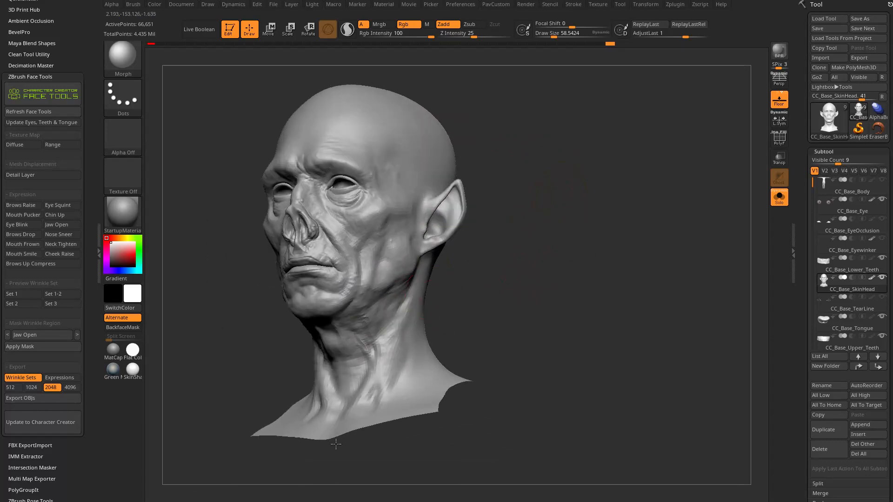
pyautogui.moveTo(377, 335); pyautogui.dragTo(381, 322)
pyautogui.moveTo(416, 285); pyautogui.dragTo(455, 191)
pyautogui.moveTo(560, 179); pyautogui.dragTo(588, 212)
pyautogui.moveTo(432, 272); pyautogui.dragTo(451, 261)
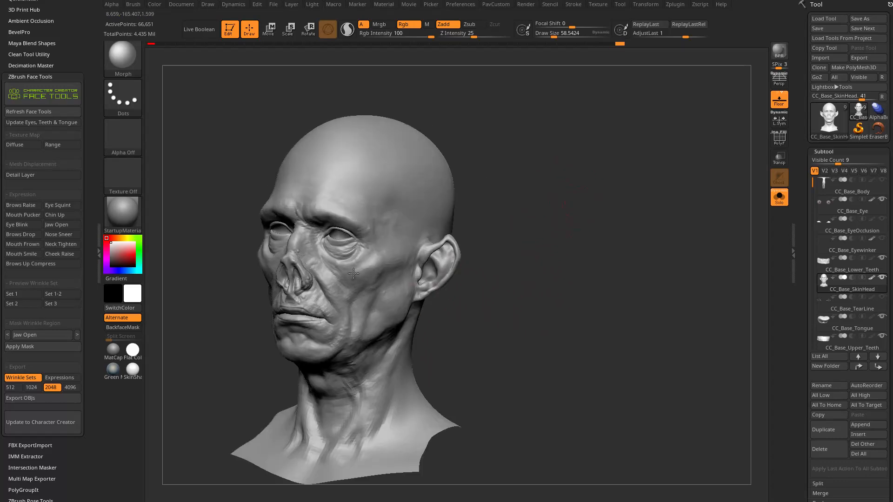
# - Restore the stored sculpt on the neck base, forehead, scalp and back of the head, enlarging the Morph brush to about 99
pyautogui.moveTo(454, 125); pyautogui.dragTo(490, 153)
pyautogui.moveTo(342, 425); pyautogui.dragTo(307, 446)
pyautogui.moveTo(465, 151); pyautogui.dragTo(516, 161)
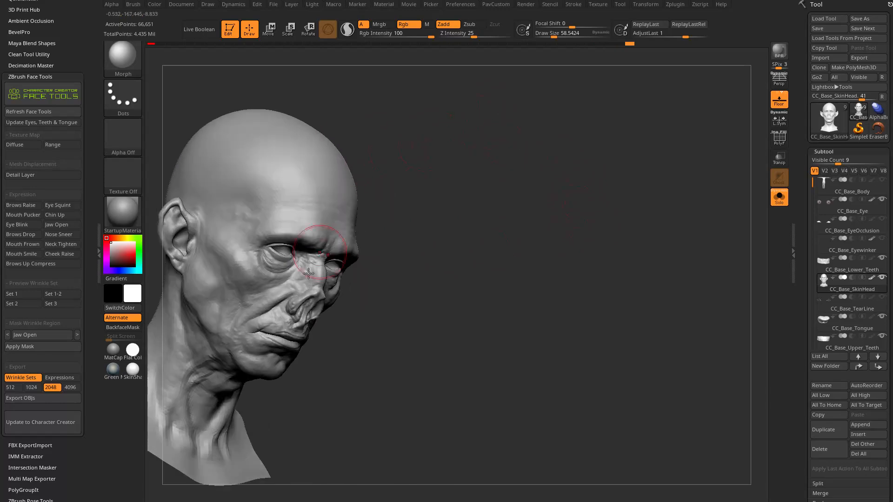
pyautogui.moveTo(248, 359)
pyautogui.keyDown('alt'); pyautogui.mouseDown()
pyautogui.moveTo(632, 233)
pyautogui.moveTo(647, 263)
pyautogui.mouseUp(); pyautogui.keyUp('alt')
pyautogui.keyDown('alt'); pyautogui.moveTo(590, 321); pyautogui.dragTo(621, 287); pyautogui.keyUp('alt')
pyautogui.keyDown('alt'); pyautogui.moveTo(621, 246); pyautogui.dragTo(643, 247); pyautogui.keyUp('alt')
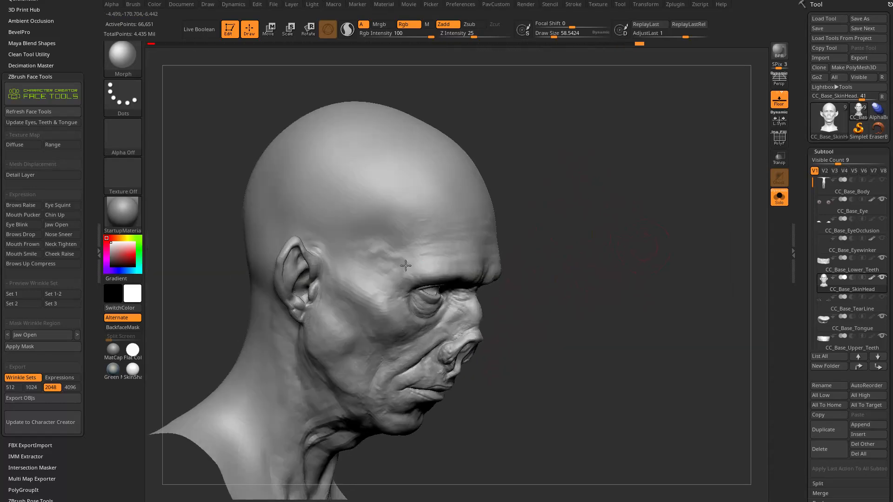
pyautogui.moveTo(528, 181); pyautogui.dragTo(414, 225)
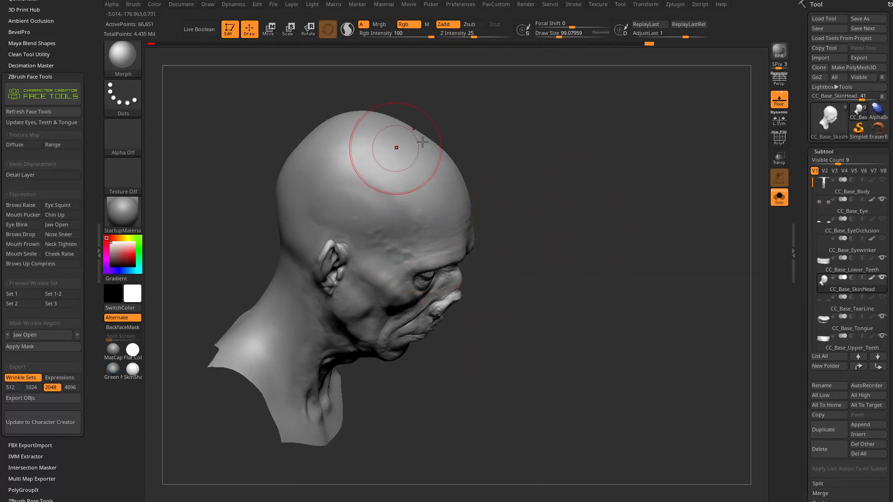
pyautogui.moveTo(376, 158); pyautogui.dragTo(364, 189)
pyautogui.moveTo(254, 224); pyautogui.dragTo(271, 246)
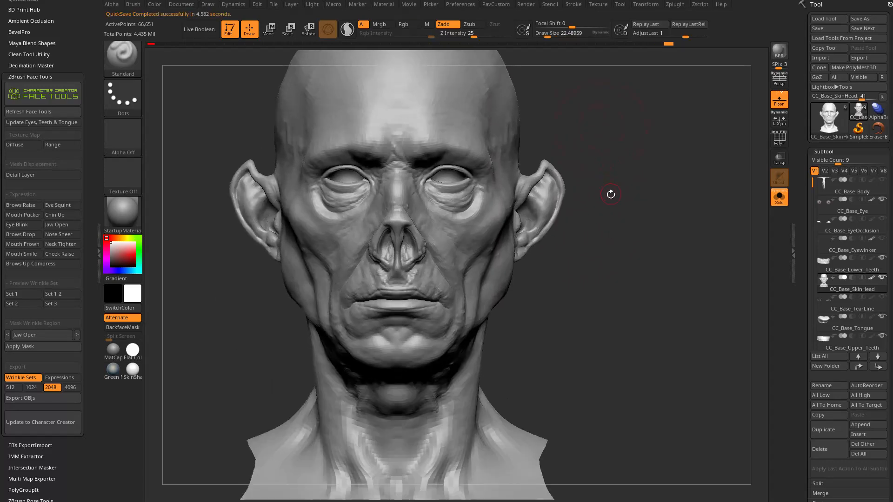
# - Turn on the Detail Layer and raise the head to subdivision level 6
pyautogui.moveTo(618, 182); pyautogui.dragTo(638, 207)
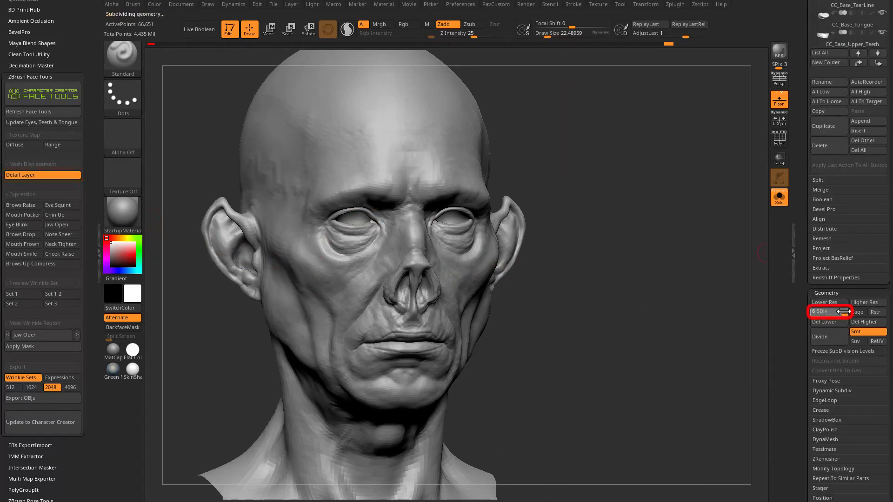
pyautogui.moveTo(576, 271); pyautogui.dragTo(676, 203)
pyautogui.press('s')
pyautogui.moveTo(634, 316); pyautogui.dragTo(632, 316)
pyautogui.moveTo(568, 311); pyautogui.dragTo(524, 308)
pyautogui.moveTo(670, 218); pyautogui.dragTo(703, 258)
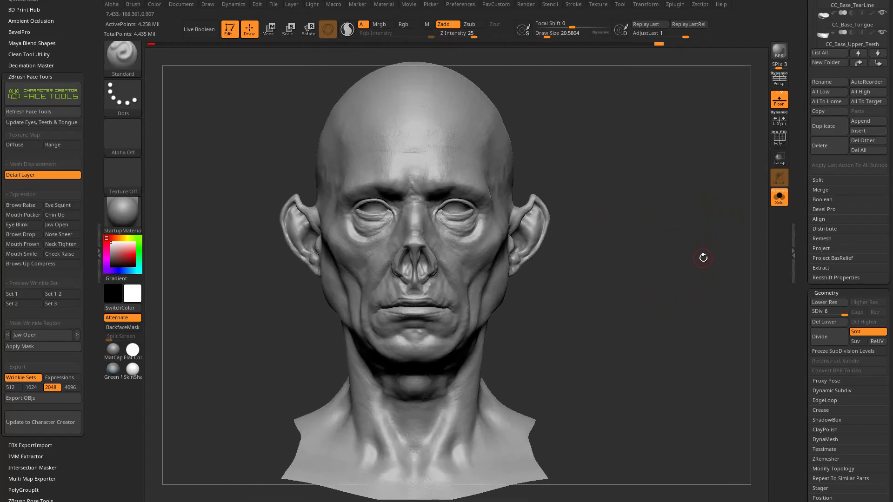
# - Show CC_Detail Layer 1 in the layer list and examine the fine skin detail around the forehead and eyes
pyautogui.moveTo(567, 207)
pyautogui.mouseDown()
pyautogui.moveTo(634, 266)
pyautogui.moveTo(632, 229)
pyautogui.moveTo(616, 264)
pyautogui.moveTo(614, 256)
pyautogui.moveTo(588, 258)
pyautogui.mouseUp()
pyautogui.press('s')
pyautogui.moveTo(801, 274); pyautogui.dragTo(803, 165)
pyautogui.moveTo(675, 260); pyautogui.dragTo(728, 321)
pyautogui.moveTo(649, 288); pyautogui.dragTo(657, 277)
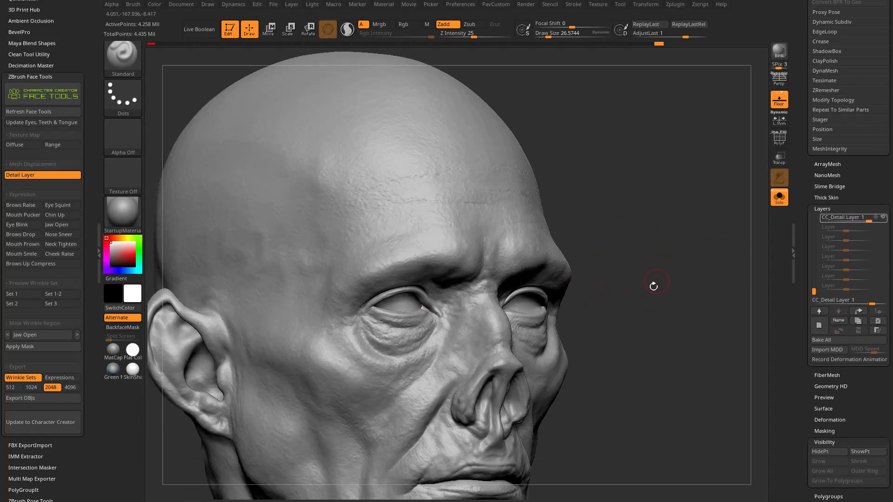
# - Frame the whole head and examine the skin detail on CC_Detail Layer from a three-quarter view
pyautogui.click(876, 217)
pyautogui.press('f')
pyautogui.moveTo(680, 241)
pyautogui.mouseDown()
pyautogui.moveTo(647, 250)
pyautogui.moveTo(712, 267)
pyautogui.mouseUp()
pyautogui.keyDown('alt'); pyautogui.moveTo(711, 268); pyautogui.dragTo(693, 298); pyautogui.keyUp('alt')
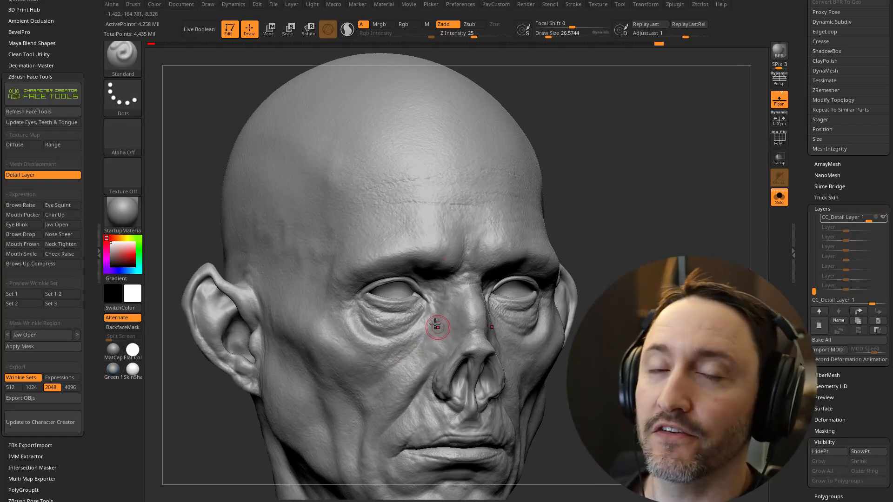
pyautogui.moveTo(670, 255); pyautogui.dragTo(716, 267)
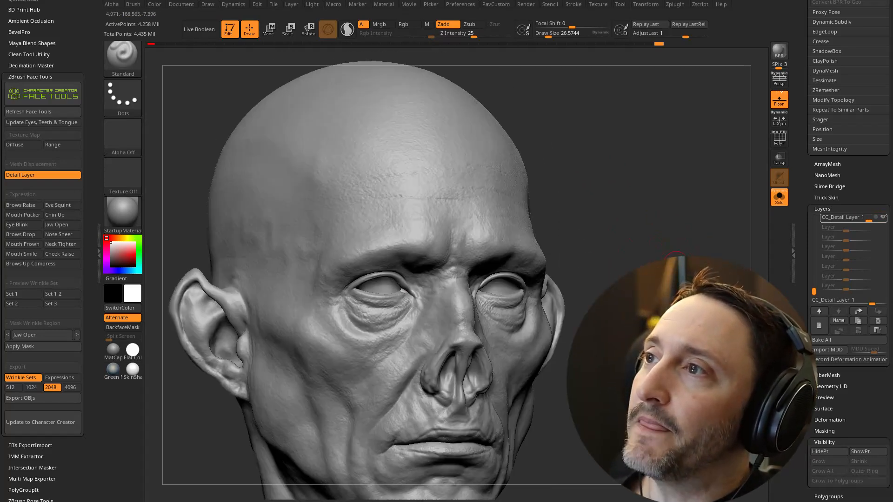
pyautogui.moveTo(688, 237); pyautogui.dragTo(668, 232)
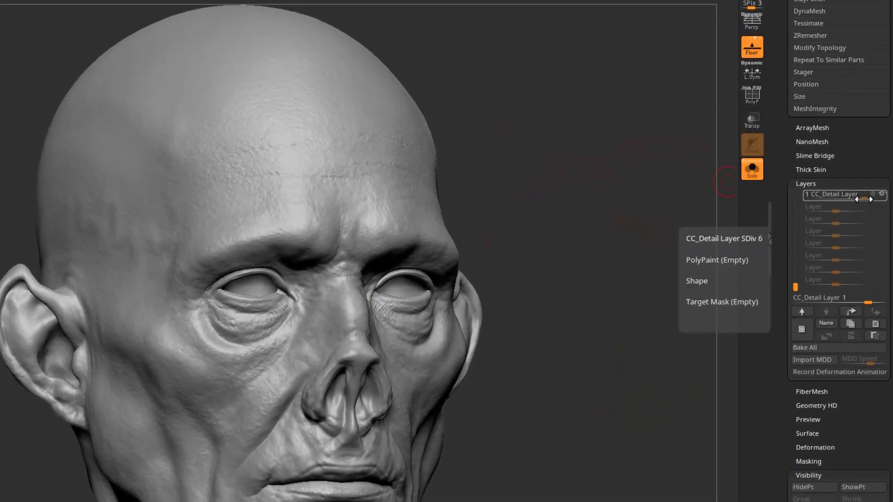
# - Add a new empty layer below CC_Detail Layer and set CC_Detail Layer's intensity to 0
pyautogui.click(802, 330)
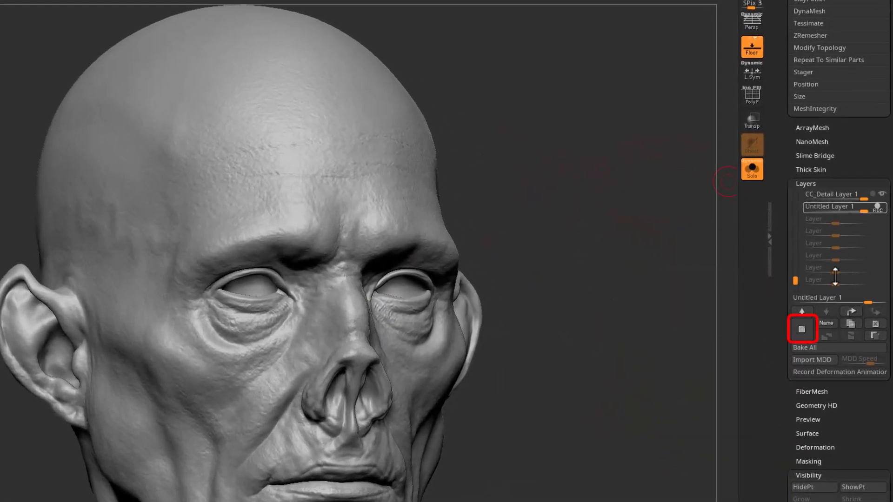
pyautogui.click(848, 195)
pyautogui.moveTo(849, 200); pyautogui.dragTo(832, 200)
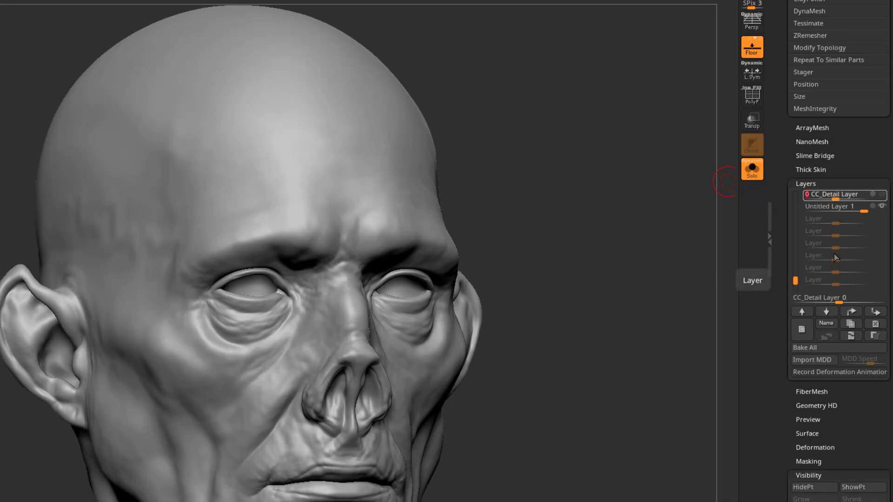
# - Merge the new empty layer with CC_Detail Layer so one cleared detail layer remains
pyautogui.scroll(-2, 835, 223)
pyautogui.click(831, 181)
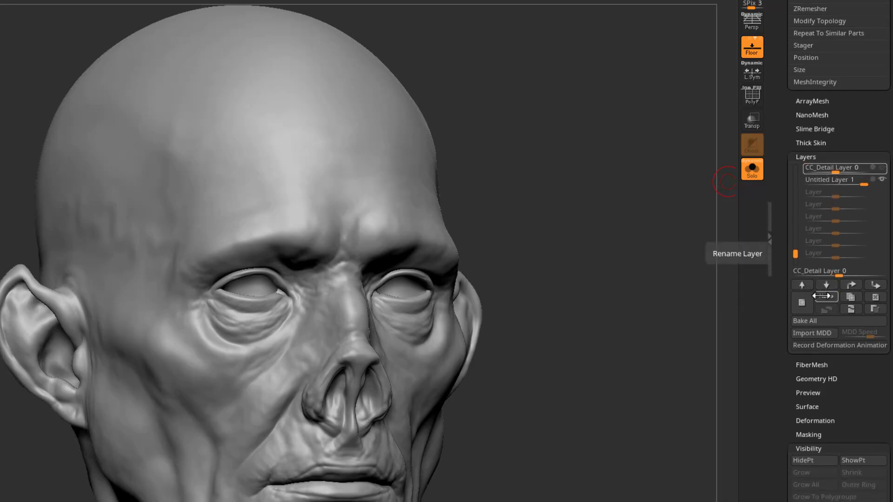
pyautogui.click(851, 309)
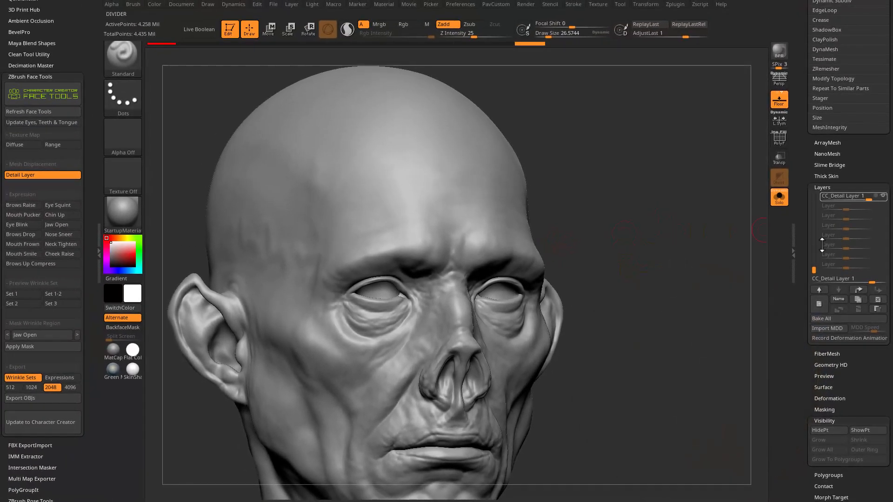
# - Examine the subtool list from CC_Base_Body to CC_Base_Upper_Teeth, noting where CC_Base_SkinHead sits
pyautogui.moveTo(814, 267); pyautogui.dragTo(810, 235)
pyautogui.scroll(5, 853, 200)
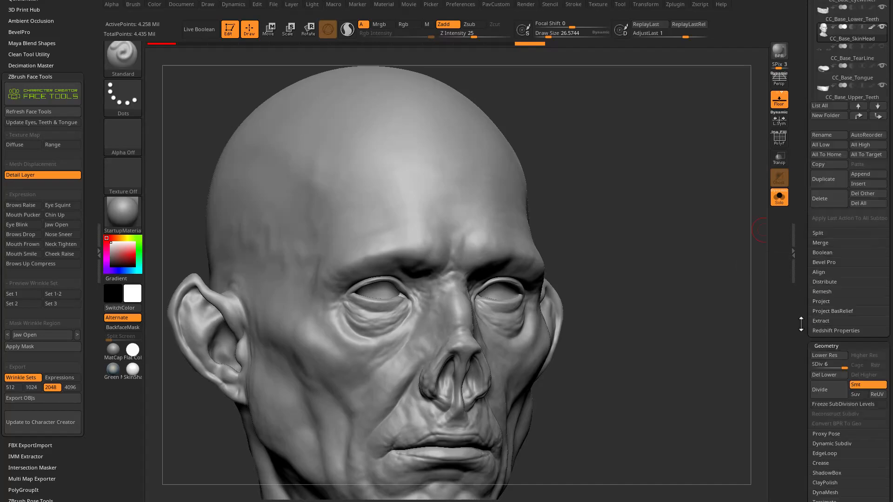
pyautogui.scroll(5, 802, 99)
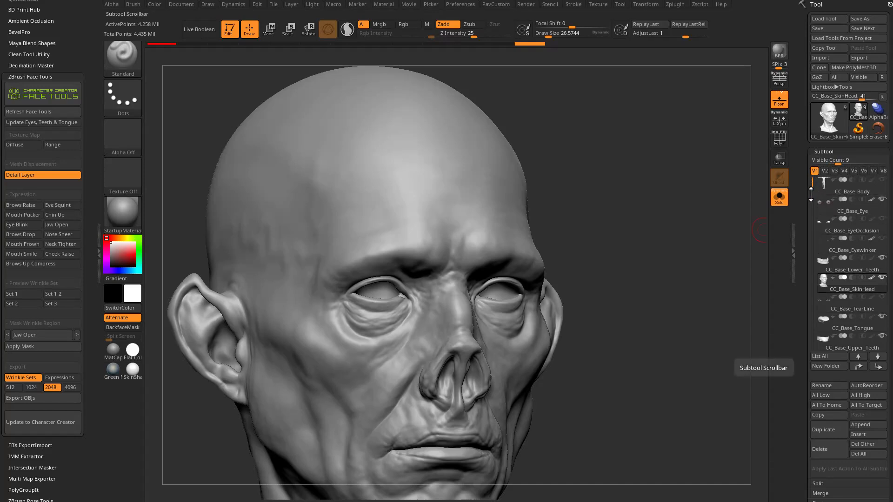
pyautogui.moveTo(813, 184); pyautogui.dragTo(800, 197)
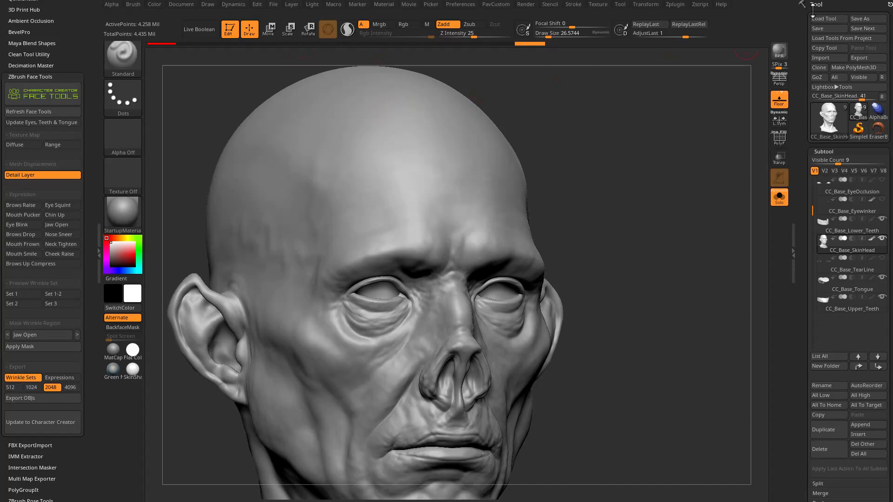
pyautogui.moveTo(807, 148); pyautogui.dragTo(807, 138)
pyautogui.moveTo(812, 199); pyautogui.dragTo(810, 161)
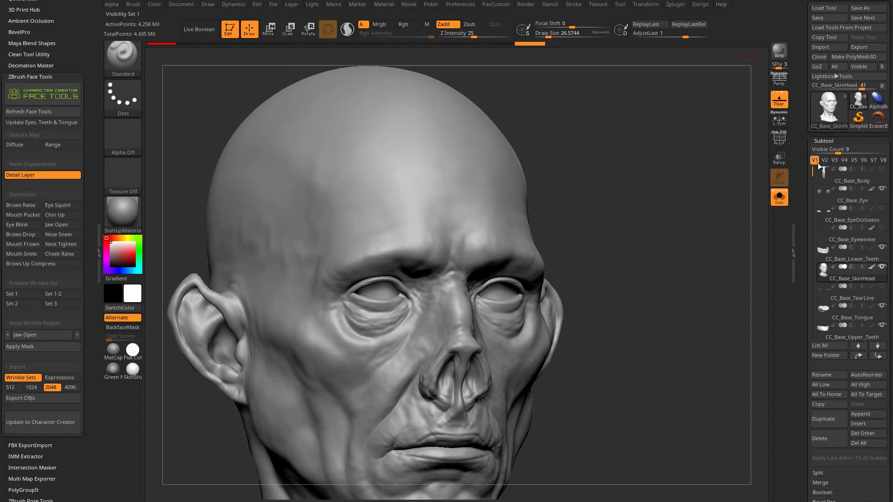
pyautogui.moveTo(848, 182)
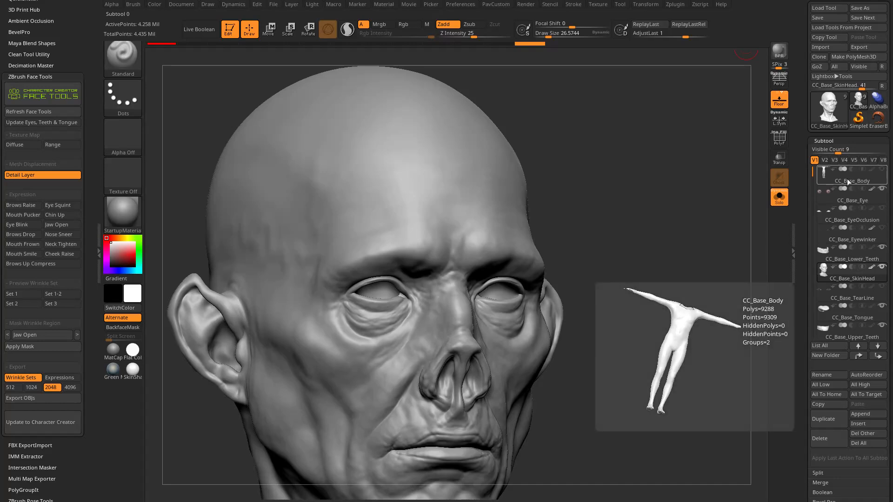
pyautogui.moveTo(814, 174); pyautogui.dragTo(813, 197)
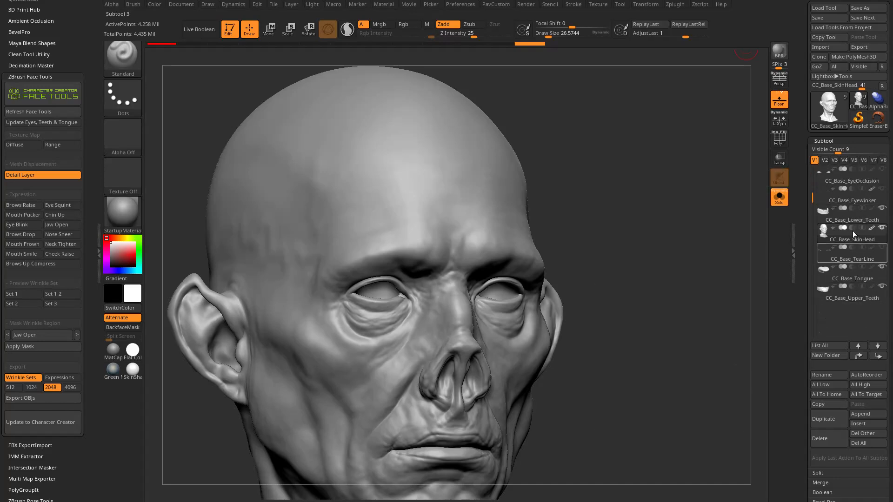
pyautogui.moveTo(813, 195); pyautogui.dragTo(813, 222)
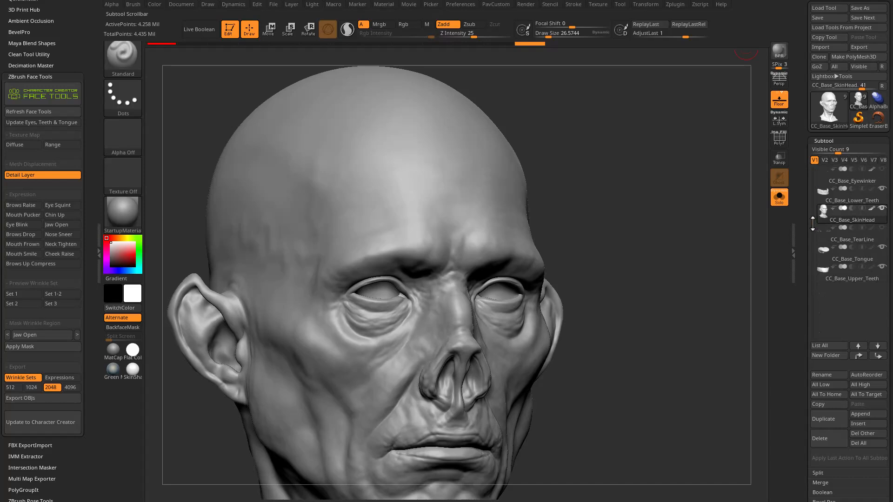
# - Examine the head's expression layers and CC_Detail Layer in the layer list
pyautogui.scroll(-15, 804, 253)
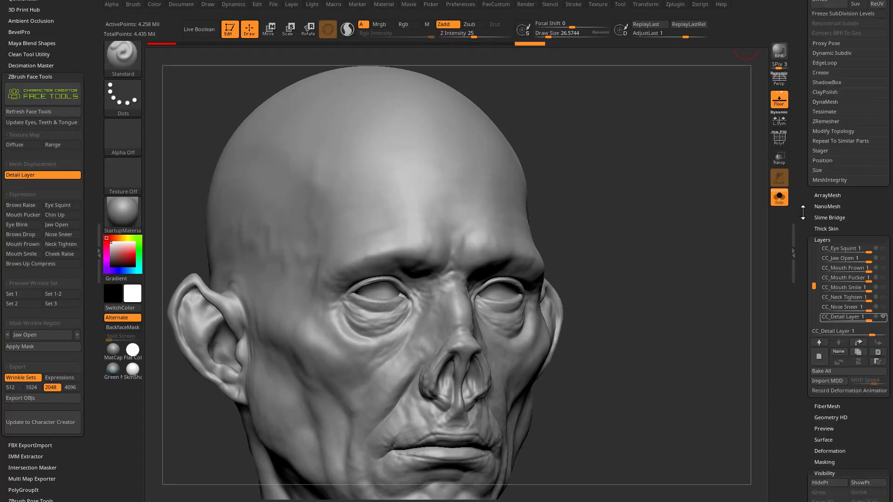
pyautogui.moveTo(815, 262); pyautogui.dragTo(811, 212)
pyautogui.scroll(-10, 820, 229)
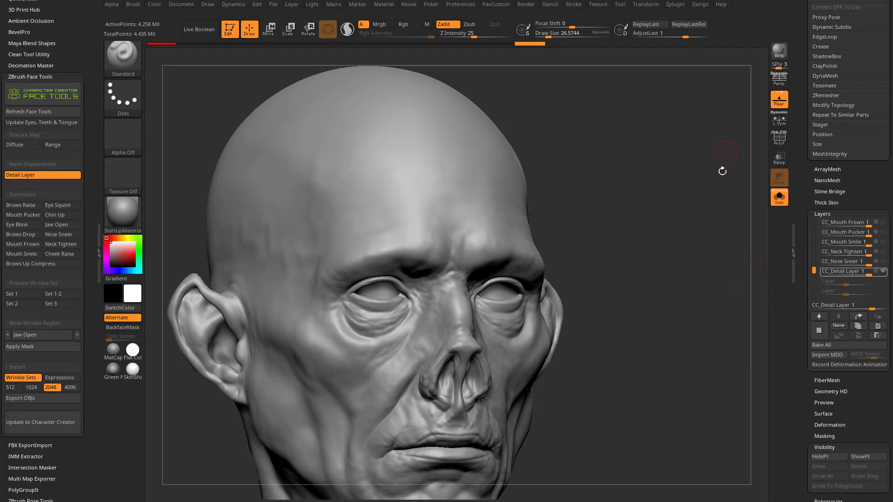
pyautogui.moveTo(813, 270); pyautogui.dragTo(802, 354)
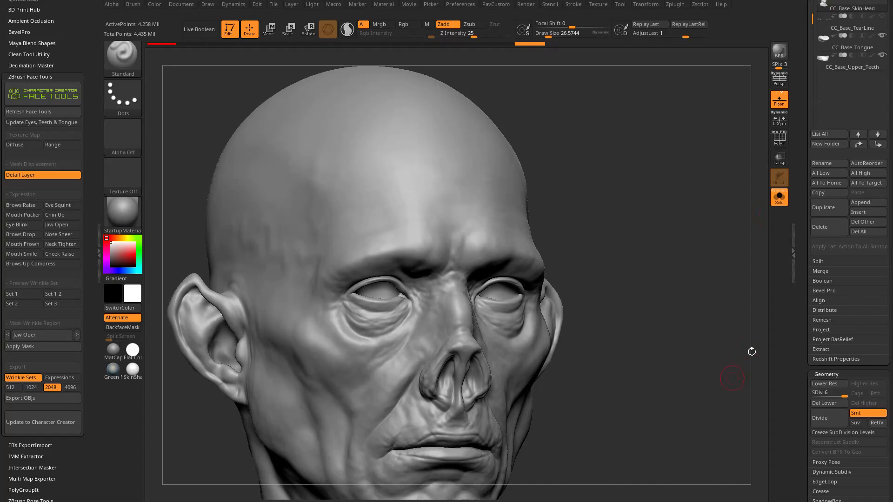
# - Switch to the Morph brush at a draw size of about 41 and turn off the Detail Layer
pyautogui.moveTo(798, 125); pyautogui.dragTo(798, 346)
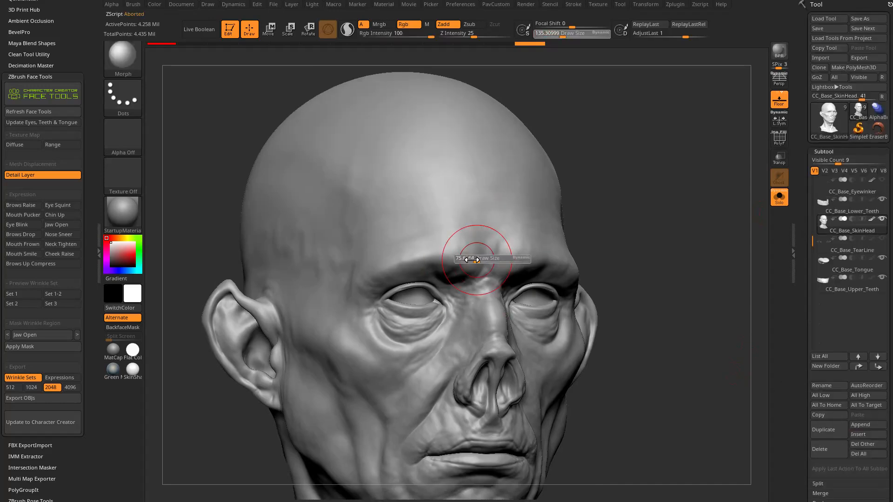
pyautogui.keyDown('alt'); pyautogui.moveTo(737, 261); pyautogui.dragTo(715, 240); pyautogui.keyUp('alt')
pyautogui.moveTo(801, 260); pyautogui.dragTo(798, 120)
pyautogui.moveTo(813, 202); pyautogui.dragTo(804, 251)
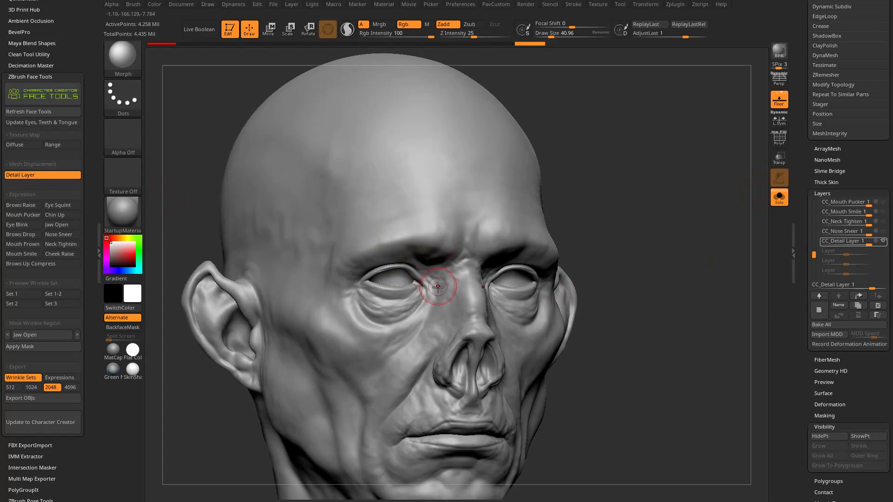
pyautogui.click(32, 174)
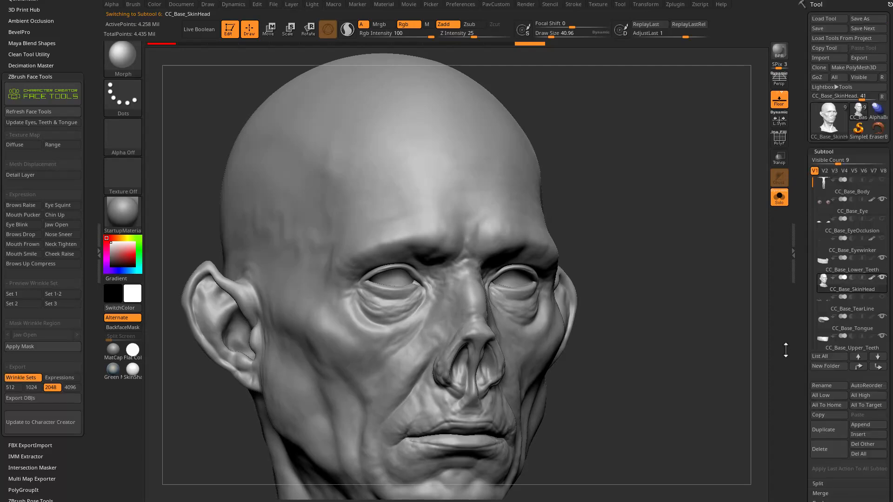
# - Restore the stored detail between the eyes and down the nose bridge with the Morph brush
pyautogui.moveTo(662, 199)
pyautogui.mouseDown()
pyautogui.moveTo(604, 179)
pyautogui.moveTo(660, 184)
pyautogui.mouseUp()
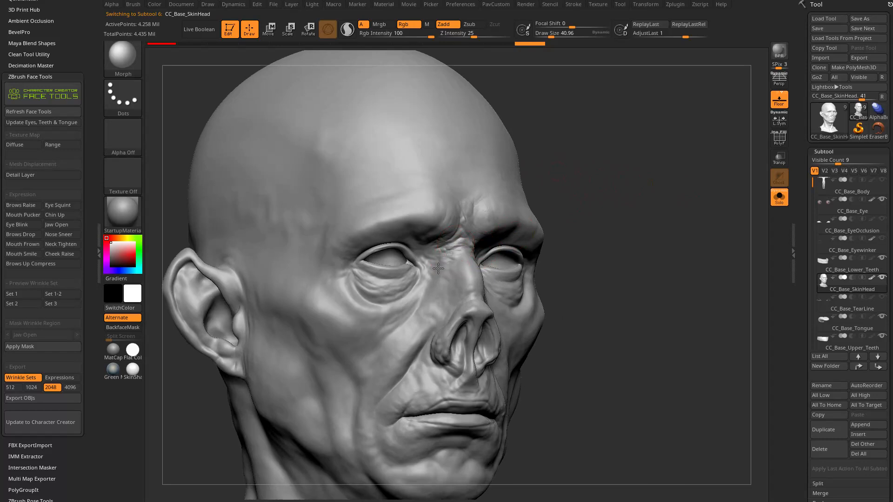
pyautogui.moveTo(452, 284); pyautogui.dragTo(456, 272)
pyautogui.moveTo(635, 172)
pyautogui.keyDown('alt'); pyautogui.mouseDown()
pyautogui.moveTo(646, 194)
pyautogui.moveTo(598, 189)
pyautogui.mouseUp(); pyautogui.keyUp('alt')
pyautogui.moveTo(472, 285)
pyautogui.mouseDown()
pyautogui.moveTo(466, 271)
pyautogui.moveTo(466, 329)
pyautogui.mouseUp()
pyautogui.moveTo(628, 220); pyautogui.dragTo(710, 213)
# - Enlarge the Morph brush to about 62 and restore the stored detail beside the nose, around the nostrils and on the upper lip
pyautogui.press('s')
pyautogui.moveTo(417, 295); pyautogui.dragTo(421, 295)
pyautogui.moveTo(408, 305)
pyautogui.mouseDown()
pyautogui.moveTo(409, 291)
pyautogui.moveTo(414, 340)
pyautogui.moveTo(454, 326)
pyautogui.mouseUp()
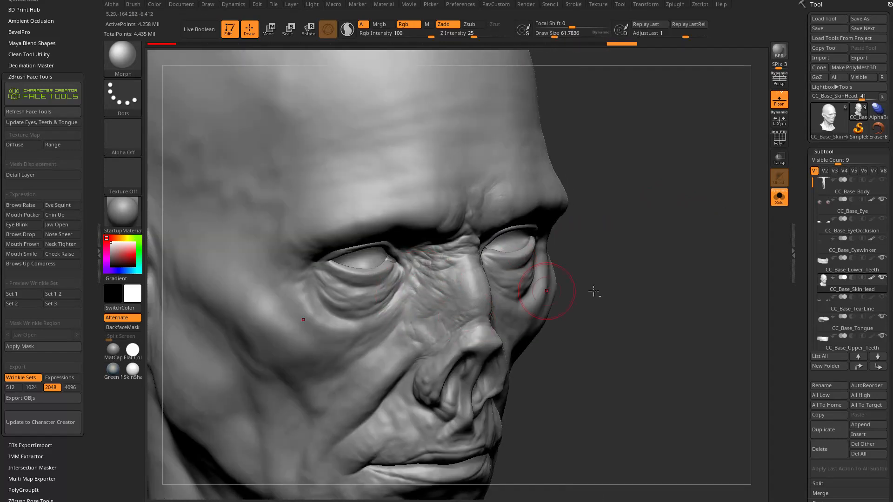
pyautogui.moveTo(642, 274); pyautogui.dragTo(632, 240)
pyautogui.moveTo(455, 304)
pyautogui.mouseDown()
pyautogui.moveTo(446, 321)
pyautogui.moveTo(475, 305)
pyautogui.mouseUp()
pyautogui.moveTo(644, 262); pyautogui.dragTo(581, 247)
pyautogui.moveTo(484, 265)
pyautogui.mouseDown()
pyautogui.moveTo(489, 321)
pyautogui.moveTo(497, 321)
pyautogui.mouseUp()
pyautogui.moveTo(224, 288); pyautogui.dragTo(288, 287)
pyautogui.moveTo(443, 344); pyautogui.dragTo(440, 337)
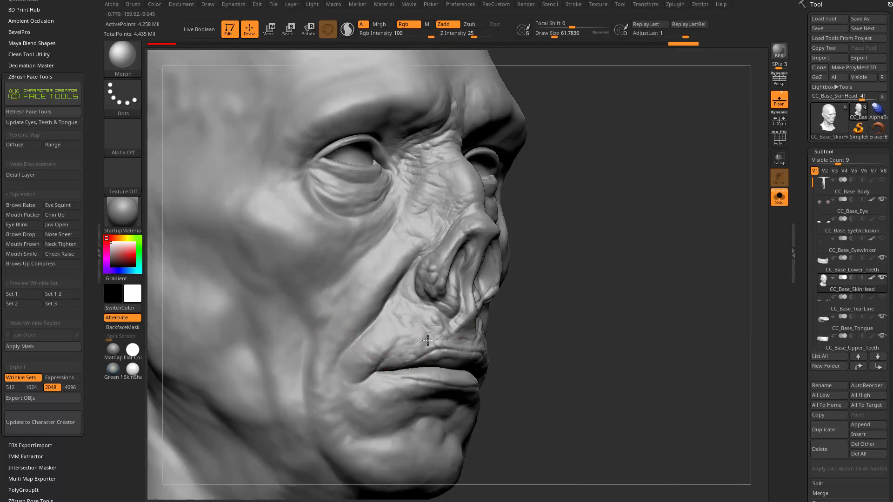
# - Restore the stored detail on the cheek folds, the mouth area and the skin below the eyes with the Morph brush
pyautogui.moveTo(383, 288); pyautogui.dragTo(367, 296)
pyautogui.moveTo(615, 197); pyautogui.dragTo(568, 269)
pyautogui.moveTo(419, 344); pyautogui.dragTo(384, 362)
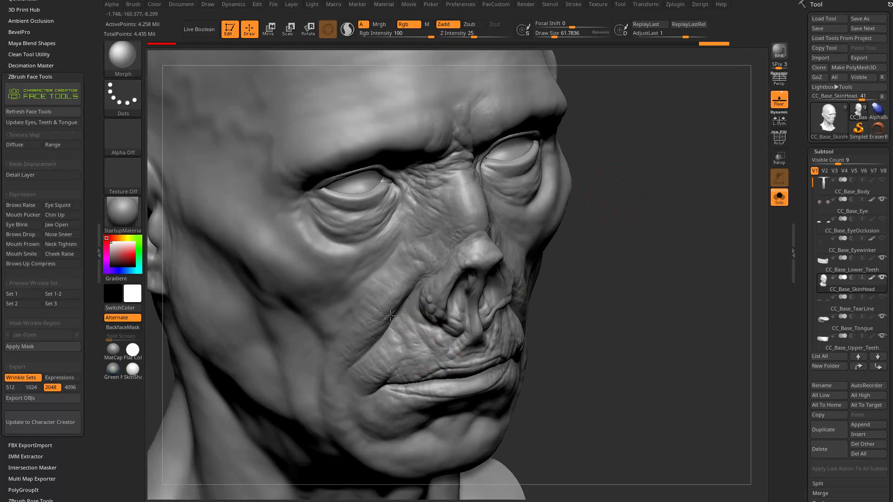
pyautogui.moveTo(413, 250); pyautogui.dragTo(369, 239)
pyautogui.moveTo(582, 146); pyautogui.dragTo(647, 216)
pyautogui.moveTo(370, 307); pyautogui.dragTo(335, 287)
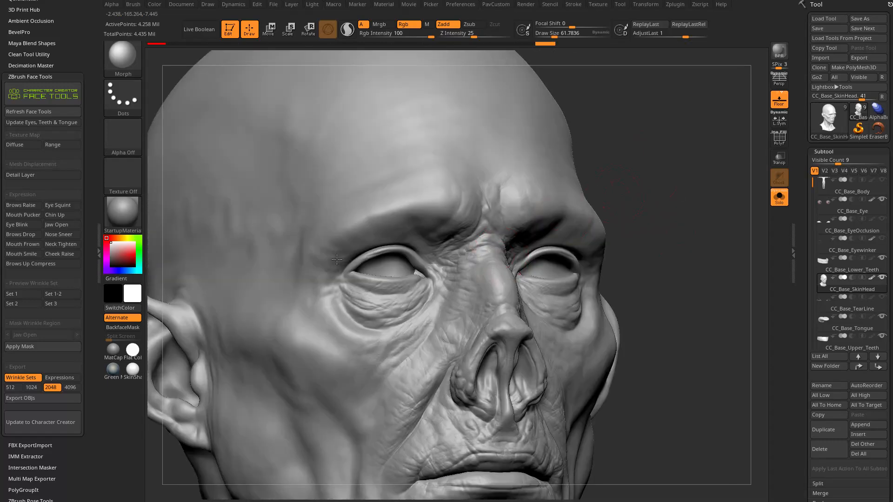
# - Restore the stored detail around the eyes, brows and forehead with the Morph brush
pyautogui.moveTo(423, 200); pyautogui.dragTo(440, 224)
pyautogui.moveTo(609, 179); pyautogui.dragTo(507, 191)
pyautogui.moveTo(453, 261); pyautogui.dragTo(441, 277)
pyautogui.moveTo(551, 293); pyautogui.dragTo(559, 257)
pyautogui.moveTo(559, 256); pyautogui.dragTo(506, 189, button='right')
pyautogui.moveTo(444, 188); pyautogui.dragTo(481, 114)
# - Enlarge the Morph brush to about 79 and restore the stored detail on the neck, jaw and side of the head
pyautogui.moveTo(557, 358); pyautogui.dragTo(400, 352, button='right')
pyautogui.moveTo(435, 408); pyautogui.dragTo(431, 359)
pyautogui.moveTo(570, 351)
pyautogui.keyDown('ctrl'); pyautogui.mouseDown(button='right')
pyautogui.moveTo(568, 303)
pyautogui.moveTo(502, 302)
pyautogui.mouseUp(button='right'); pyautogui.keyUp('ctrl')
pyautogui.press('s')
pyautogui.moveTo(409, 329); pyautogui.dragTo(413, 329)
pyautogui.moveTo(320, 315); pyautogui.dragTo(331, 311)
pyautogui.moveTo(584, 191)
pyautogui.keyDown('alt'); pyautogui.mouseDown(button='right')
pyautogui.moveTo(643, 235)
pyautogui.moveTo(698, 239)
pyautogui.mouseUp(button='right'); pyautogui.keyUp('alt')
pyautogui.moveTo(430, 330)
pyautogui.mouseDown()
pyautogui.moveTo(327, 306)
pyautogui.moveTo(437, 257)
pyautogui.mouseUp()
pyautogui.moveTo(378, 220); pyautogui.dragTo(443, 248)
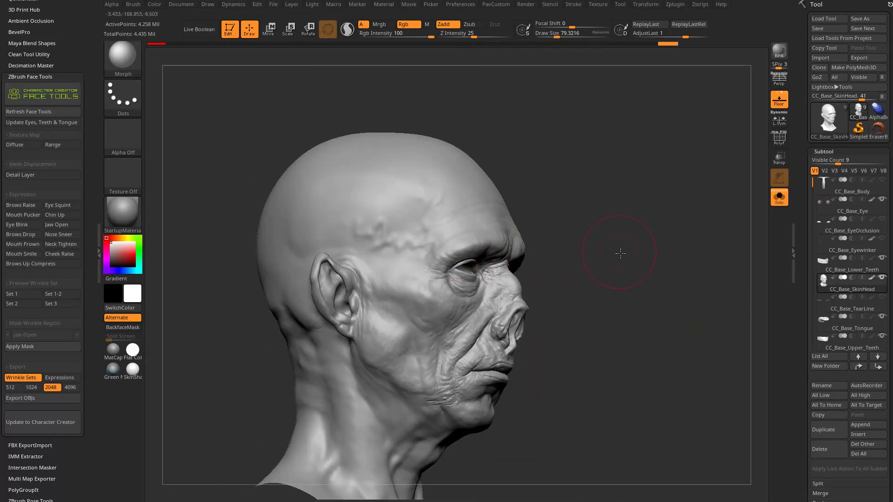
# - Blend back the sculpted detail on the jaw, mouth and chin with the Morph brush
pyautogui.keyDown('alt'); pyautogui.moveTo(617, 294); pyautogui.dragTo(575, 218, button='right'); pyautogui.keyUp('alt')
pyautogui.moveTo(574, 217); pyautogui.dragTo(521, 219, button='right')
pyautogui.moveTo(379, 299)
pyautogui.mouseDown()
pyautogui.moveTo(399, 344)
pyautogui.moveTo(410, 335)
pyautogui.mouseUp()
pyautogui.moveTo(575, 320)
pyautogui.keyDown('alt'); pyautogui.mouseDown(button='right')
pyautogui.moveTo(539, 268)
pyautogui.moveTo(412, 278)
pyautogui.mouseUp(button='right'); pyautogui.keyUp('alt')
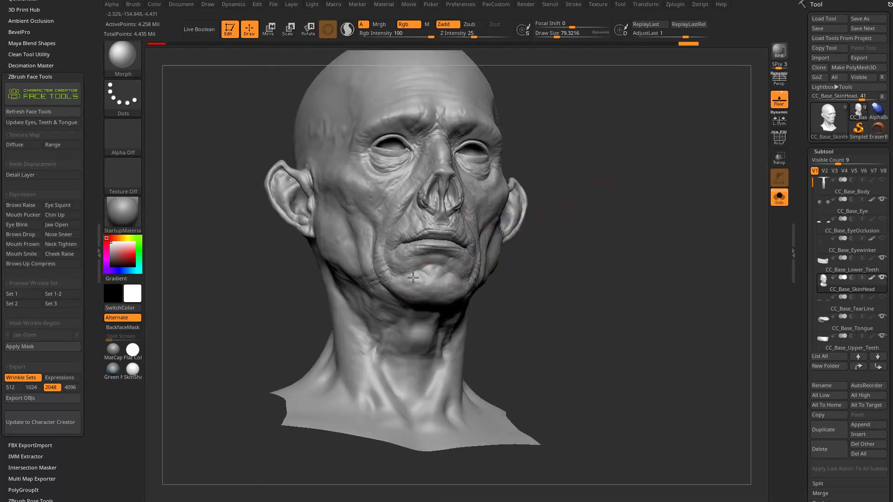
pyautogui.moveTo(428, 290); pyautogui.dragTo(439, 293)
# - Soften the wrinkle detail across the brow and cheeks with the Morph brush
pyautogui.moveTo(535, 261); pyautogui.dragTo(618, 237, button='right')
pyautogui.keyDown('alt'); pyautogui.moveTo(556, 189); pyautogui.dragTo(575, 256, button='right'); pyautogui.keyUp('alt')
pyautogui.moveTo(574, 256); pyautogui.dragTo(470, 247, button='right')
pyautogui.moveTo(380, 200)
pyautogui.mouseDown()
pyautogui.moveTo(434, 163)
pyautogui.moveTo(442, 175)
pyautogui.mouseUp()
pyautogui.moveTo(614, 297); pyautogui.dragTo(484, 321, button='right')
pyautogui.moveTo(393, 221)
pyautogui.mouseDown()
pyautogui.moveTo(500, 225)
pyautogui.moveTo(489, 303)
pyautogui.mouseUp()
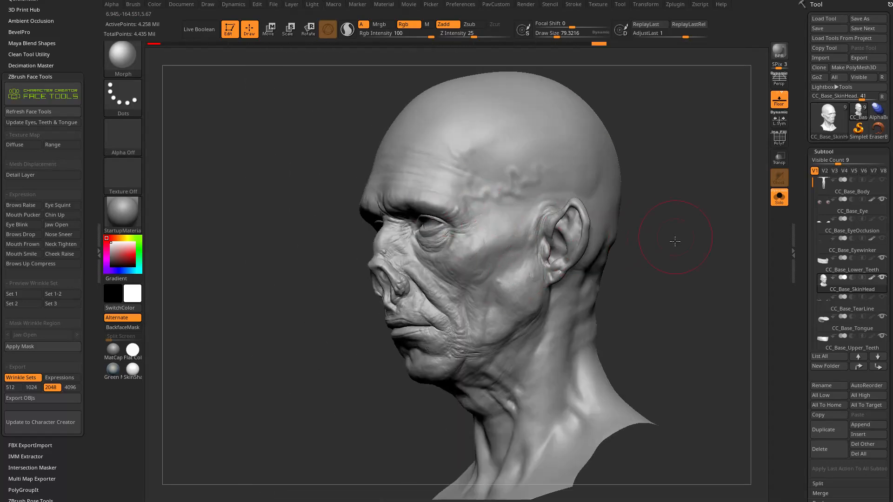
# - Fade the raised detail on the forehead, jaw and temple with Morph brush strokes
pyautogui.moveTo(664, 236); pyautogui.dragTo(646, 293, button='right')
pyautogui.moveTo(463, 249)
pyautogui.mouseDown()
pyautogui.moveTo(442, 168)
pyautogui.moveTo(404, 131)
pyautogui.mouseUp()
pyautogui.moveTo(646, 176)
pyautogui.mouseDown(button='right')
pyautogui.moveTo(628, 169)
pyautogui.moveTo(679, 158)
pyautogui.mouseUp(button='right')
pyautogui.moveTo(391, 294); pyautogui.dragTo(377, 362)
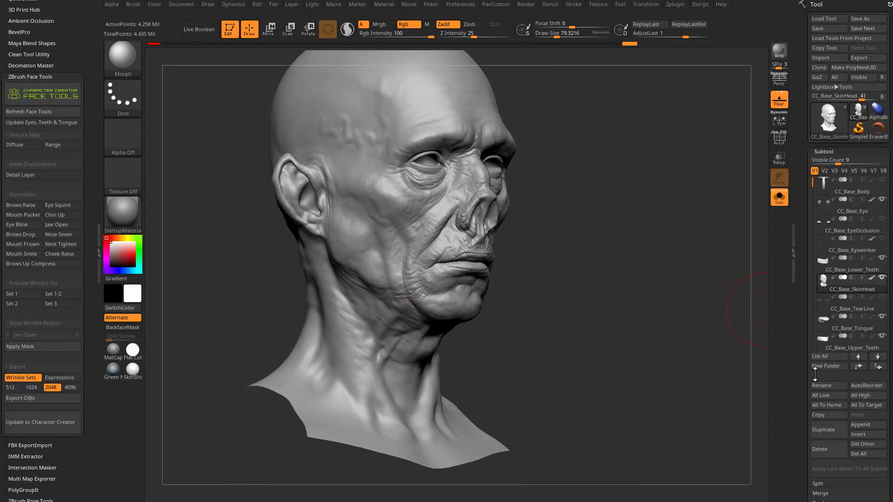
pyautogui.keyDown('alt'); pyautogui.moveTo(570, 182); pyautogui.dragTo(577, 272, button='right'); pyautogui.keyUp('alt')
pyautogui.moveTo(442, 215)
pyautogui.mouseDown()
pyautogui.moveTo(369, 217)
pyautogui.moveTo(348, 229)
pyautogui.mouseUp()
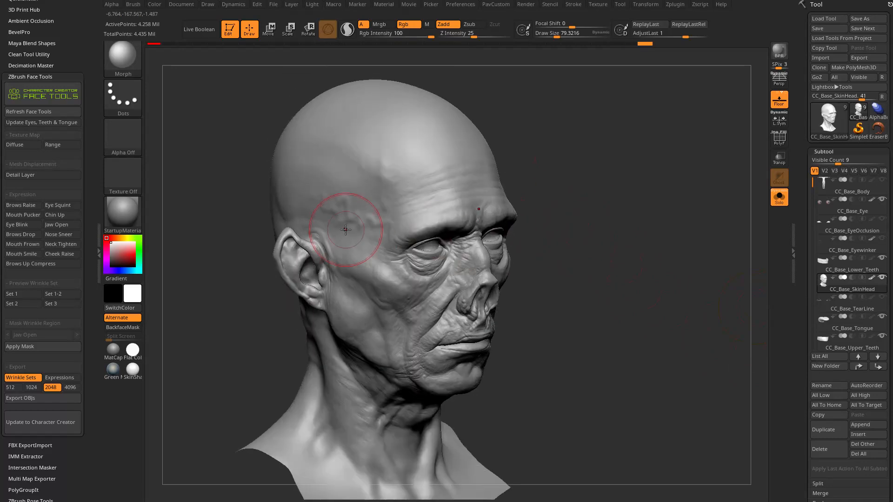
# - Tone down the skin folds on the back of the head and nape with the Morph brush
pyautogui.moveTo(386, 209); pyautogui.dragTo(526, 173, button='right')
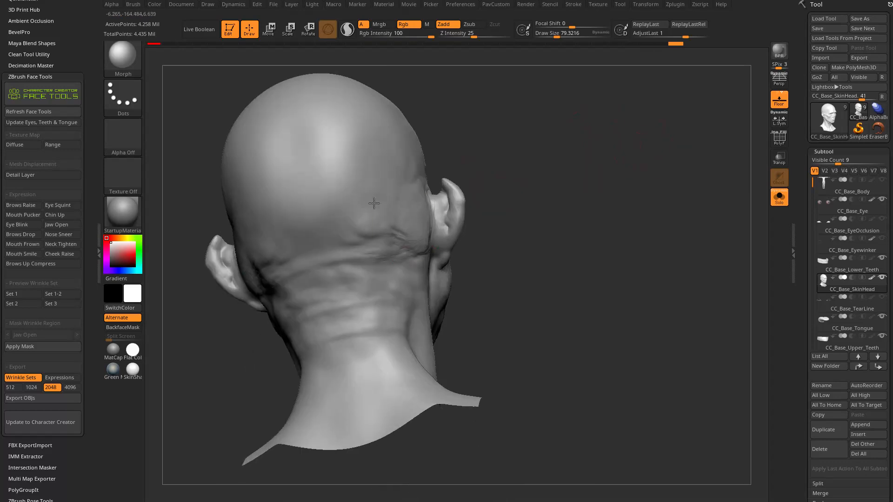
pyautogui.moveTo(292, 214); pyautogui.dragTo(412, 231, button='right')
pyautogui.moveTo(412, 231)
pyautogui.mouseDown()
pyautogui.moveTo(419, 213)
pyautogui.moveTo(413, 233)
pyautogui.moveTo(442, 226)
pyautogui.mouseUp()
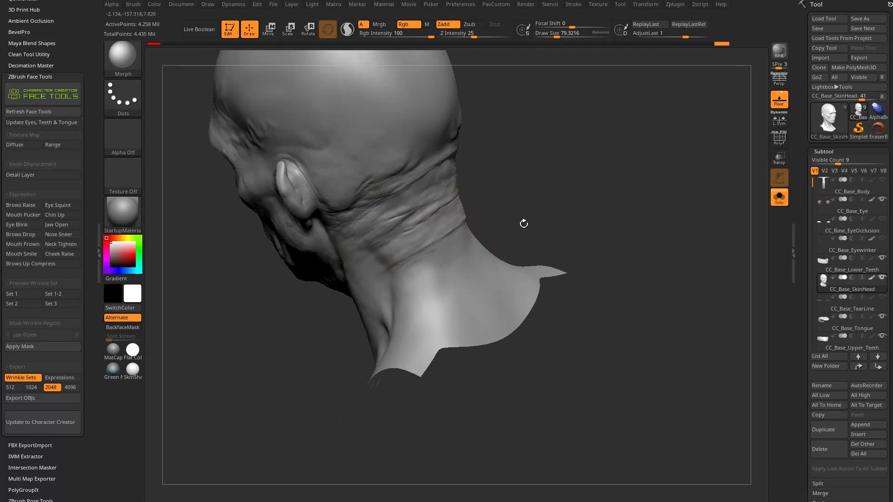
pyautogui.moveTo(517, 215); pyautogui.dragTo(456, 247, button='right')
pyautogui.moveTo(456, 248); pyautogui.dragTo(498, 244)
pyautogui.moveTo(498, 244); pyautogui.dragTo(608, 133, button='right')
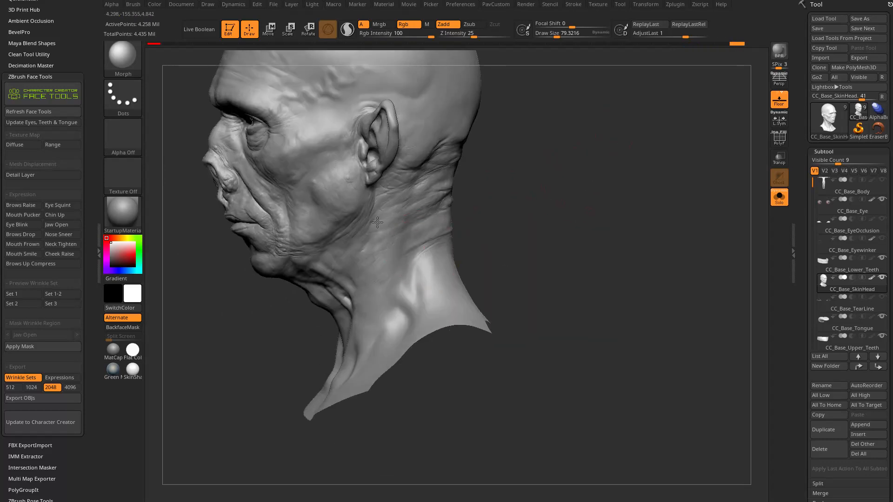
# - Soften the tendons and folds on the side and front of the neck with the Morph brush
pyautogui.moveTo(492, 232); pyautogui.dragTo(413, 325, button='right')
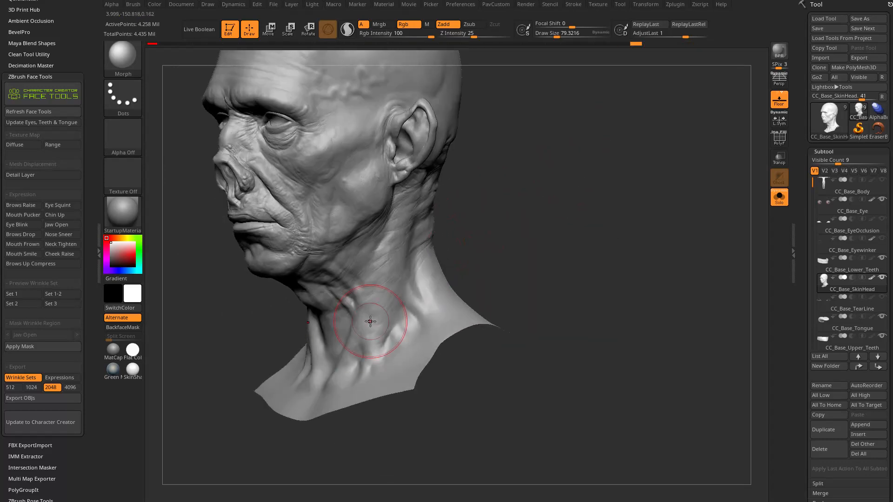
pyautogui.moveTo(556, 199); pyautogui.dragTo(400, 372, button='right')
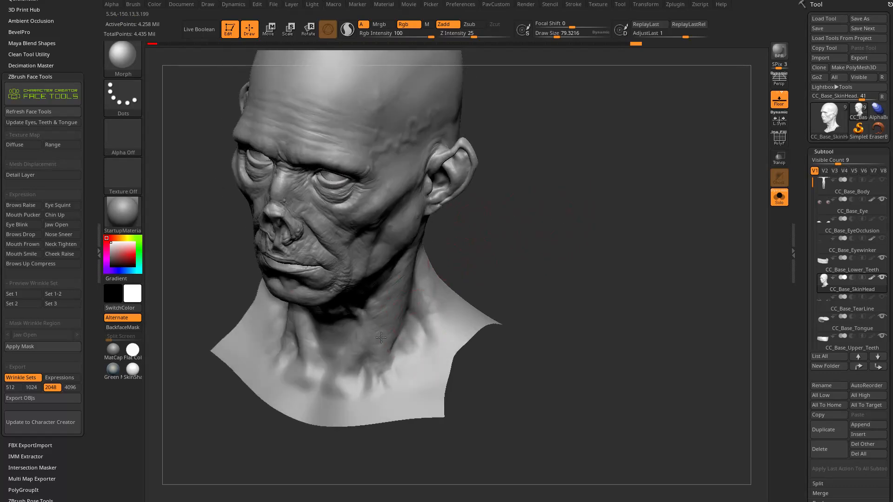
pyautogui.moveTo(504, 243); pyautogui.dragTo(329, 282, button='right')
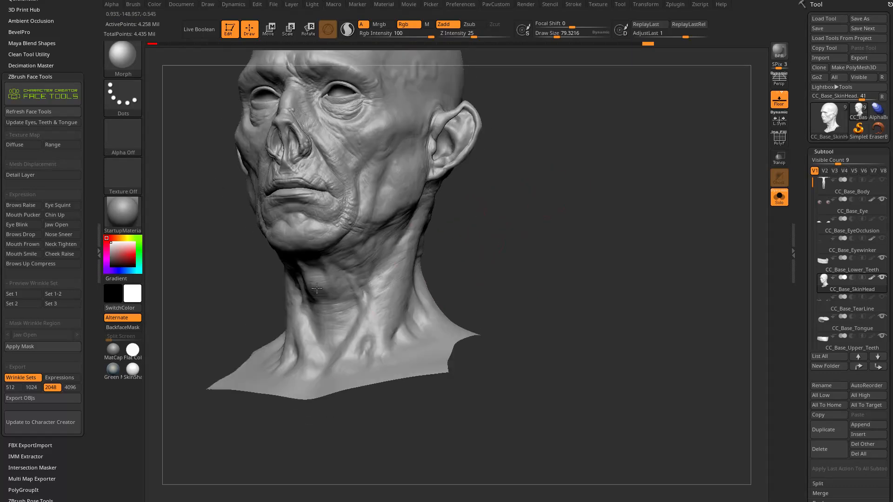
pyautogui.moveTo(382, 311)
pyautogui.mouseDown(button='right')
pyautogui.moveTo(548, 172)
pyautogui.moveTo(604, 241)
pyautogui.moveTo(630, 255)
pyautogui.moveTo(467, 199)
pyautogui.mouseUp(button='right')
pyautogui.moveTo(650, 178); pyautogui.dragTo(590, 183, button='right')
pyautogui.moveTo(275, 207)
pyautogui.mouseDown(button='right')
pyautogui.moveTo(677, 142)
pyautogui.moveTo(497, 235)
pyautogui.mouseUp(button='right')
pyautogui.moveTo(324, 277); pyautogui.dragTo(223, 280, button='right')
# - Switch to the Standard brush and set its draw size to about 52
pyautogui.press('b')
pyautogui.press('s')
pyautogui.press('t')
pyautogui.moveTo(582, 295)
pyautogui.keyDown('alt'); pyautogui.mouseDown(button='right')
pyautogui.moveTo(468, 229)
pyautogui.moveTo(670, 233)
pyautogui.mouseUp(button='right'); pyautogui.keyUp('alt')
pyautogui.press('s')
pyautogui.moveTo(669, 233); pyautogui.dragTo(633, 235)
pyautogui.moveTo(632, 235)
pyautogui.keyDown('ctrl'); pyautogui.mouseDown(button='right')
pyautogui.moveTo(672, 247)
pyautogui.moveTo(690, 193)
pyautogui.moveTo(646, 207)
pyautogui.mouseUp(button='right'); pyautogui.keyUp('ctrl')
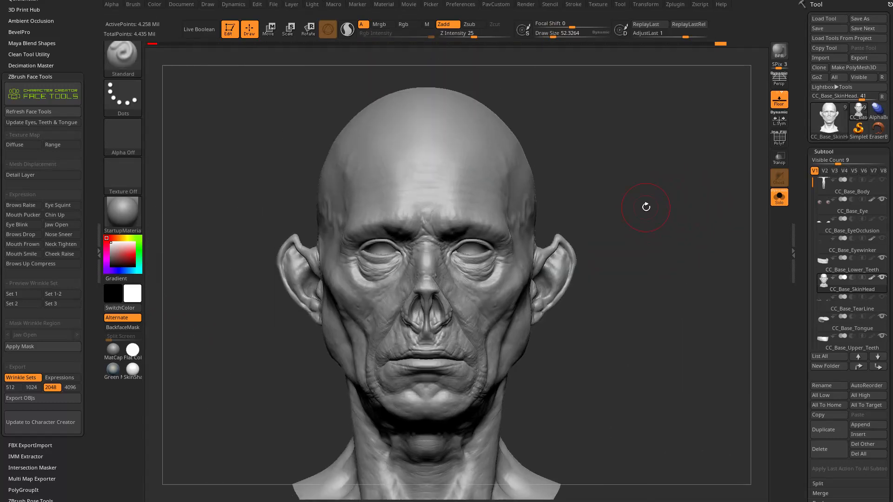
pyautogui.moveTo(621, 214)
pyautogui.keyDown('ctrl'); pyautogui.mouseDown(button='right')
pyautogui.moveTo(648, 227)
pyautogui.moveTo(646, 219)
pyautogui.mouseUp(button='right'); pyautogui.keyUp('ctrl')
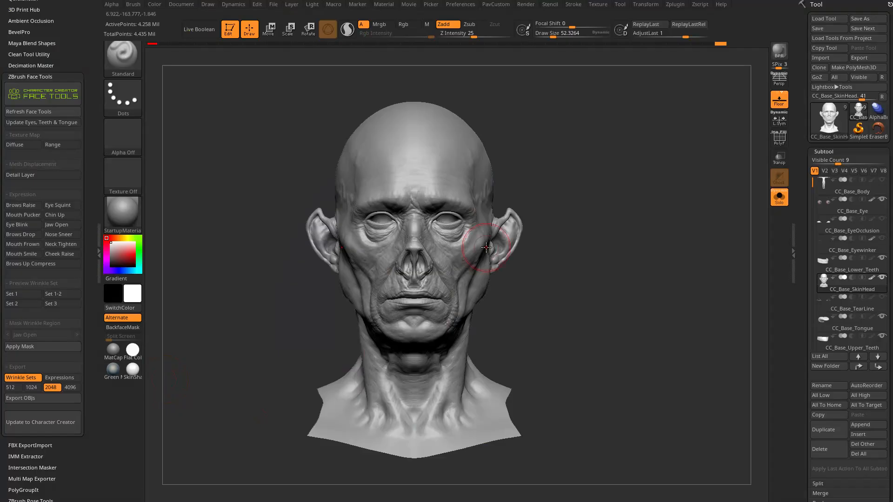
pyautogui.moveTo(491, 195); pyautogui.dragTo(555, 160, button='right')
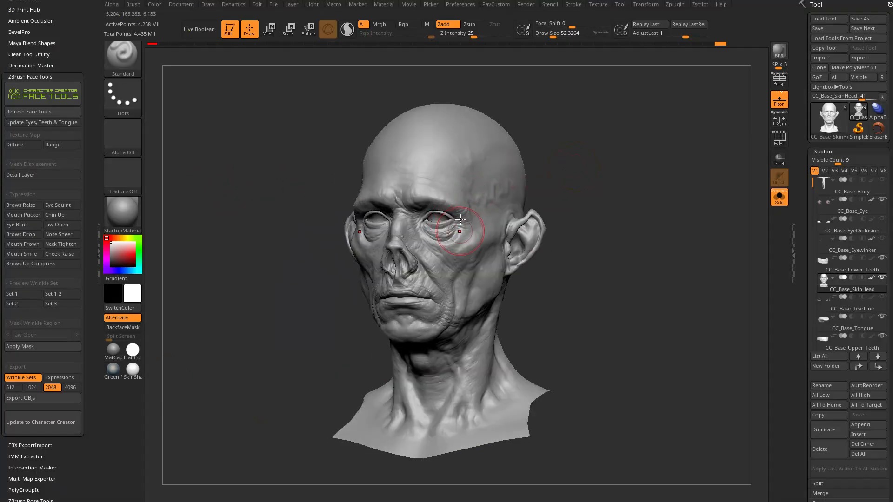
# - Show the diffuse texture map on the head and assign the SkinShade4 material
pyautogui.click(30, 145)
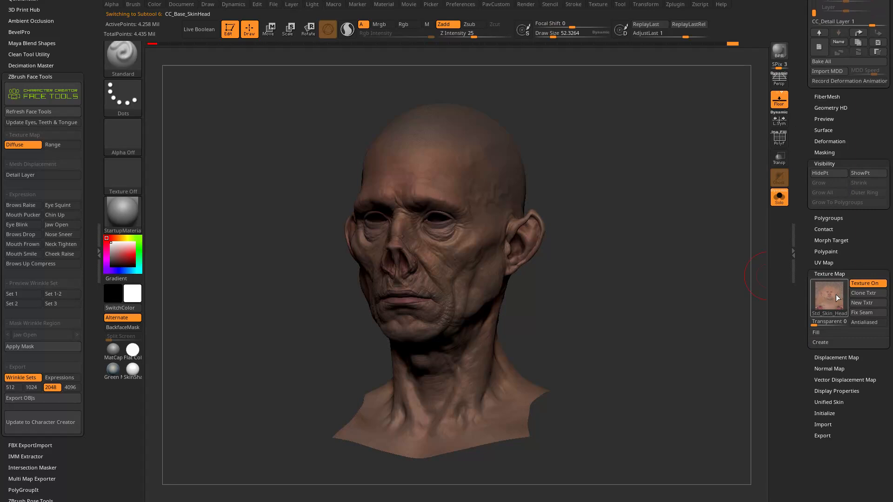
pyautogui.click(130, 209)
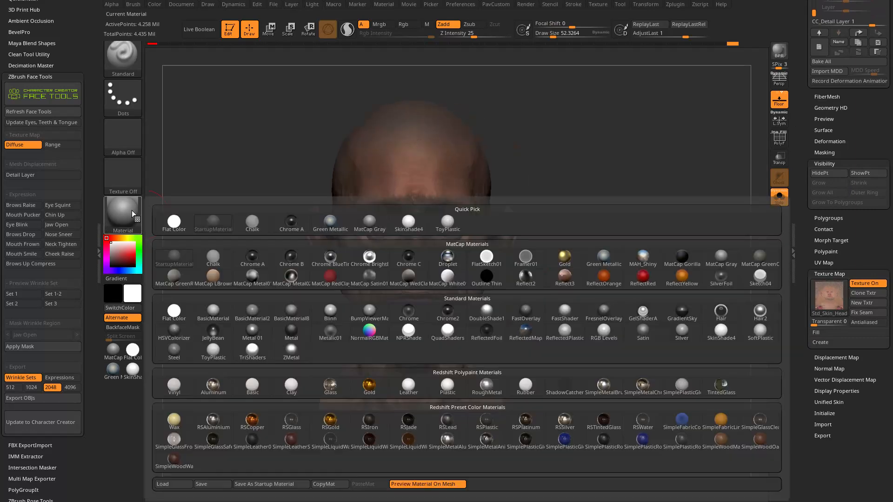
pyautogui.click(717, 329)
pyautogui.moveTo(717, 328); pyautogui.dragTo(674, 313)
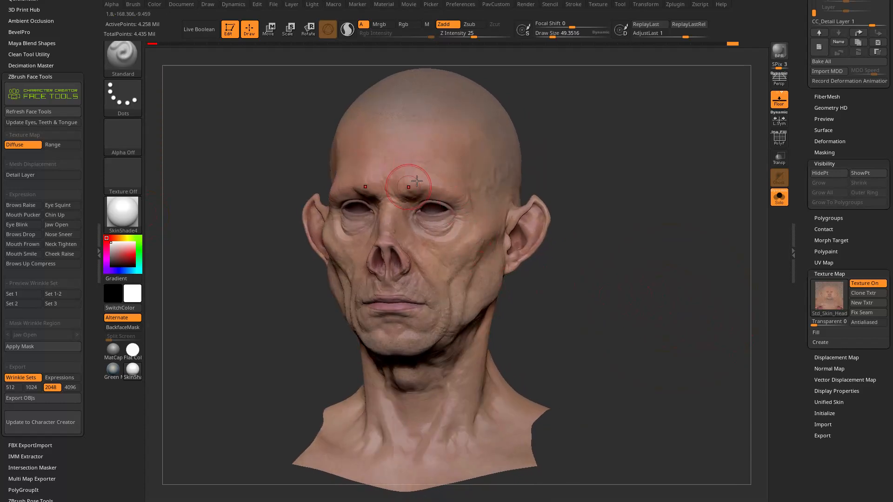
# - Examine the head texture map's resolution and the mesh's subdivision level
pyautogui.moveTo(823, 292)
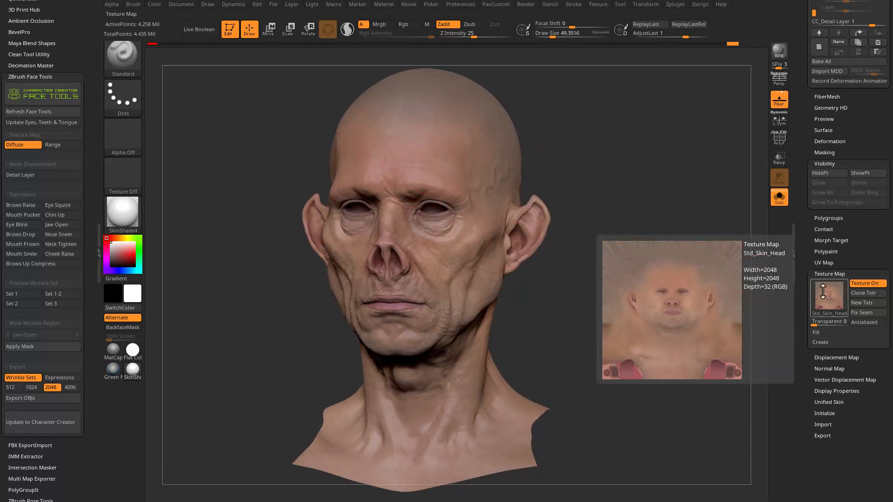
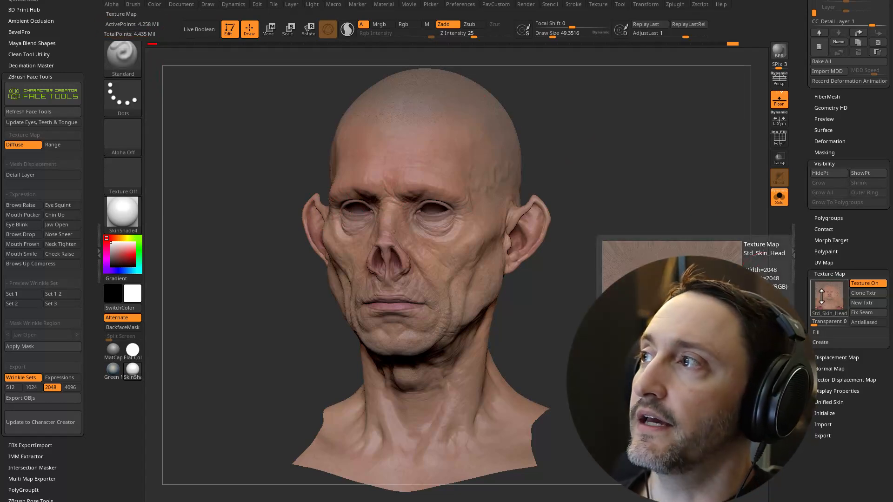
pyautogui.scroll(10, 806, 112)
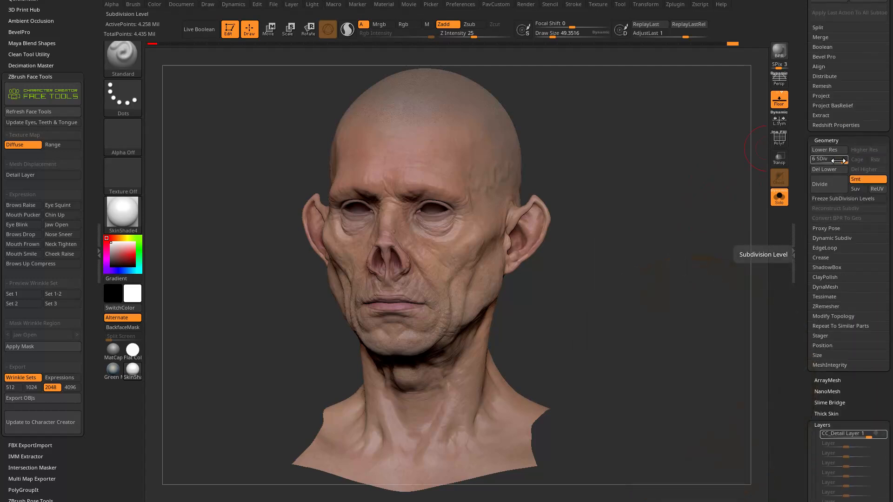
pyautogui.scroll(-10, 837, 200)
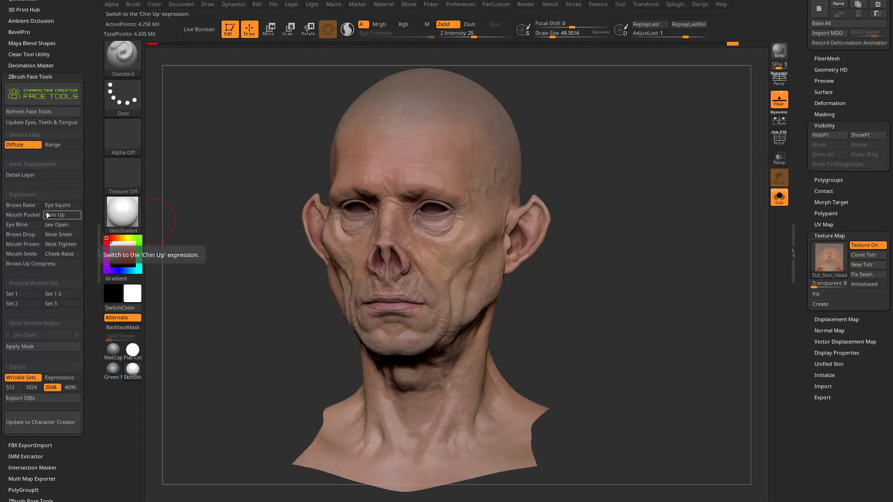
# - Enable Mrgb, convert the head's texture to polypaint and turn the texture map off
pyautogui.moveTo(805, 204); pyautogui.dragTo(802, 247)
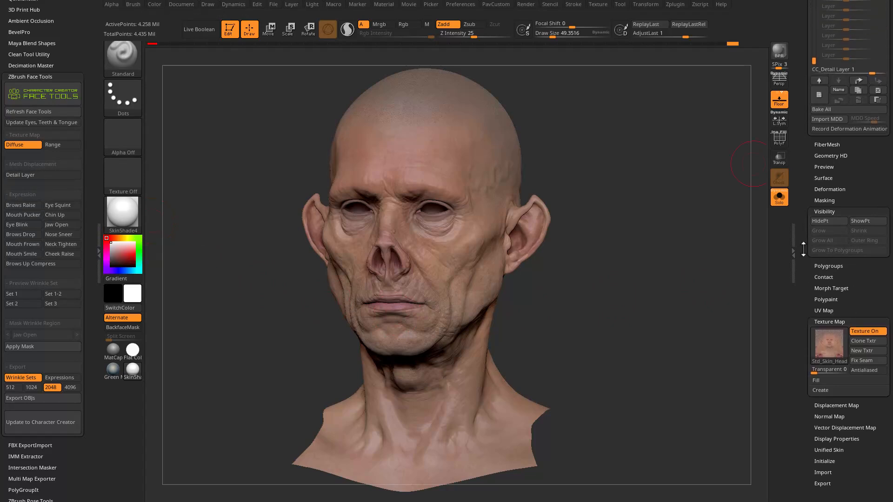
pyautogui.click(819, 300)
pyautogui.moveTo(803, 306); pyautogui.dragTo(804, 261)
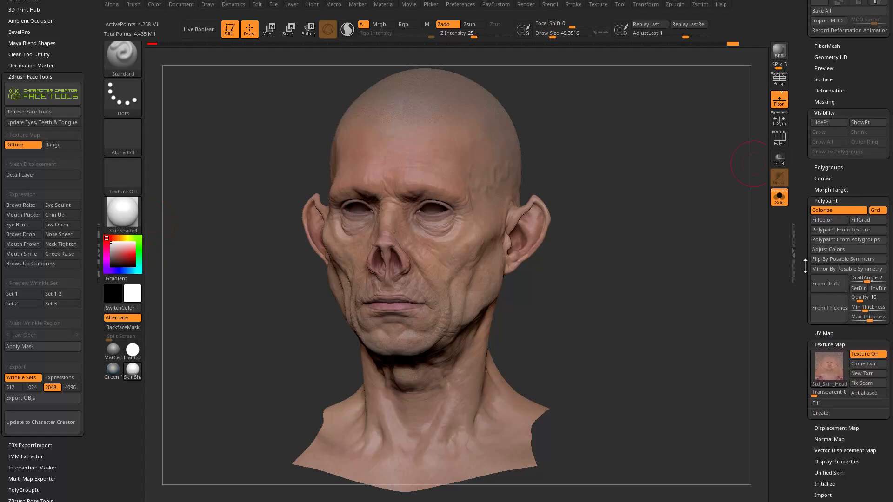
pyautogui.click(826, 231)
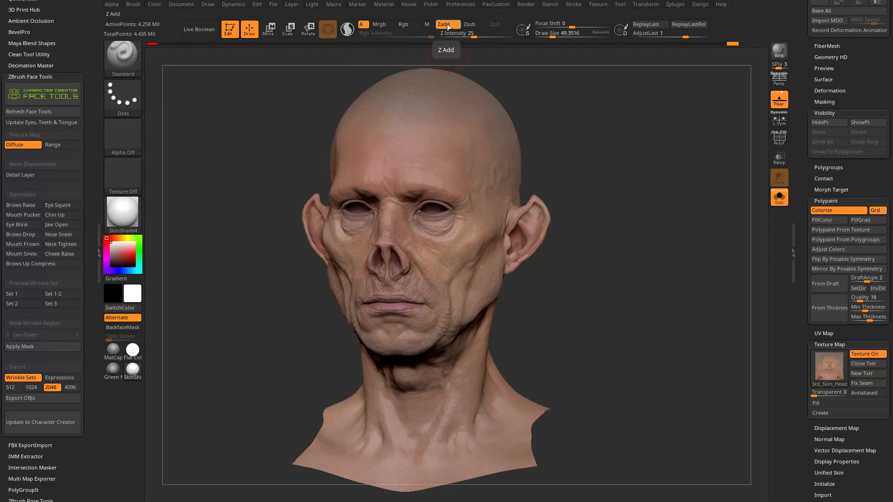
pyautogui.click(382, 24)
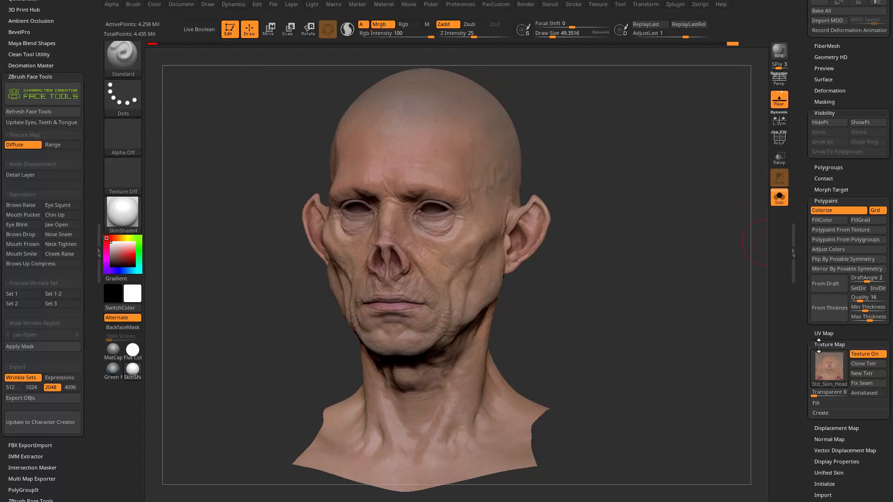
pyautogui.click(827, 229)
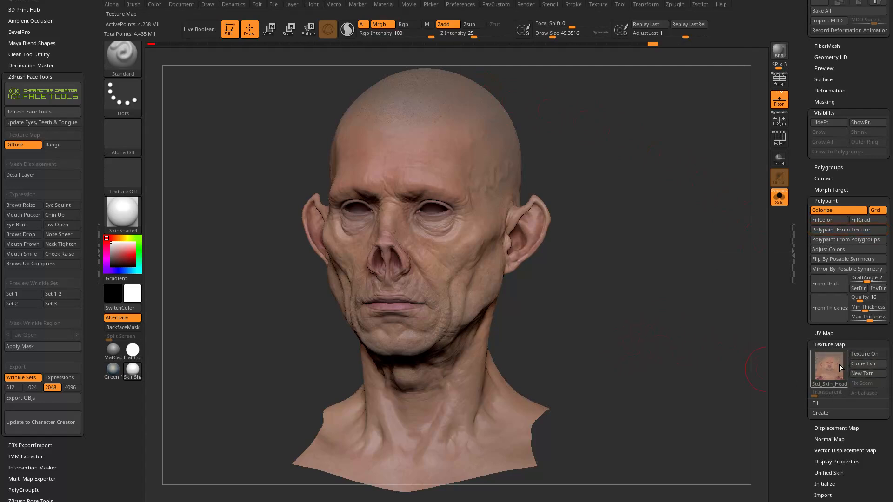
pyautogui.click(866, 356)
# - Collapse the Layers, Visibility and Texture Map settings, leaving the Polypaint settings expanded
pyautogui.scroll(10, 803, 183)
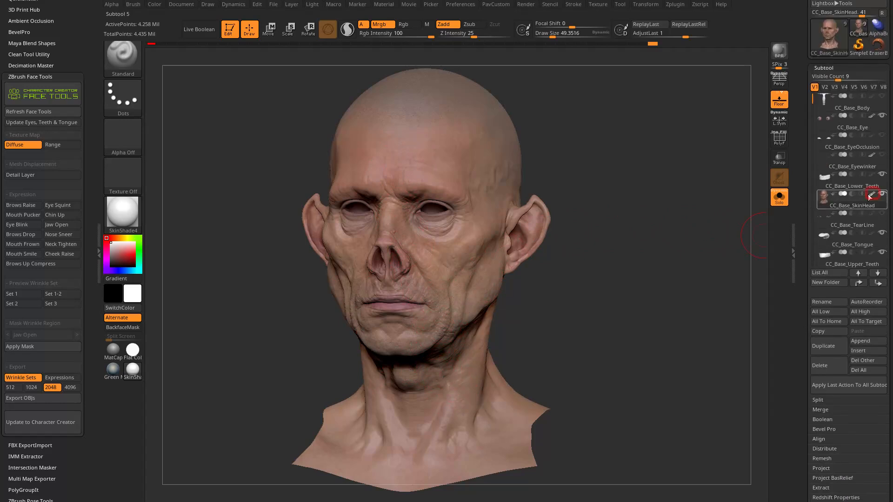
pyautogui.moveTo(870, 195)
pyautogui.scroll(-5, 813, 124)
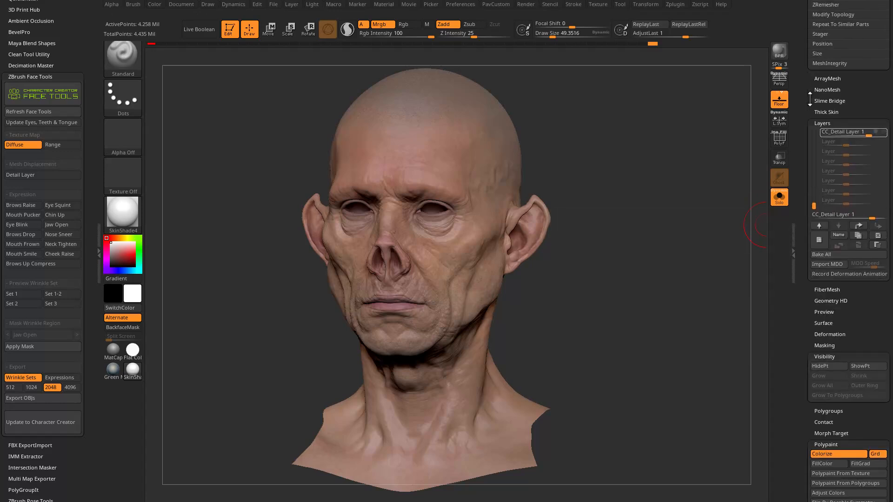
pyautogui.keyDown('shift'); pyautogui.click(821, 128); pyautogui.keyUp('shift')
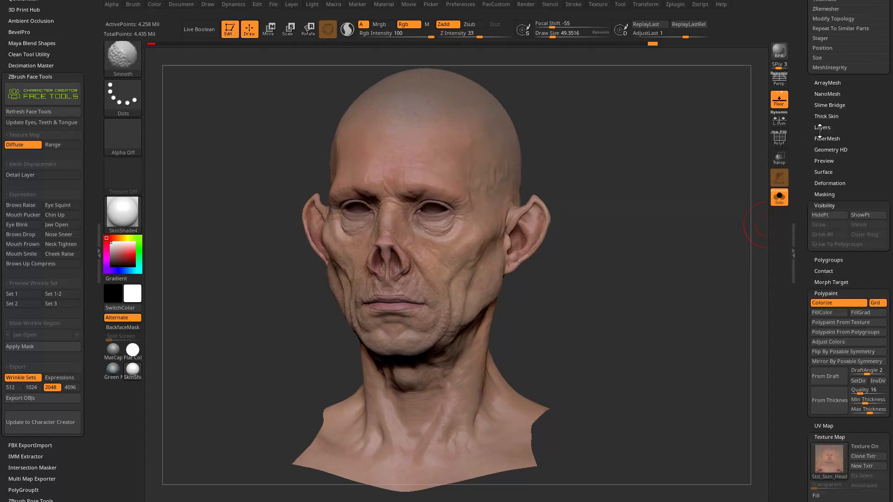
pyautogui.click(819, 205)
pyautogui.click(826, 250)
pyautogui.click(826, 251)
pyautogui.scroll(-1, 830, 246)
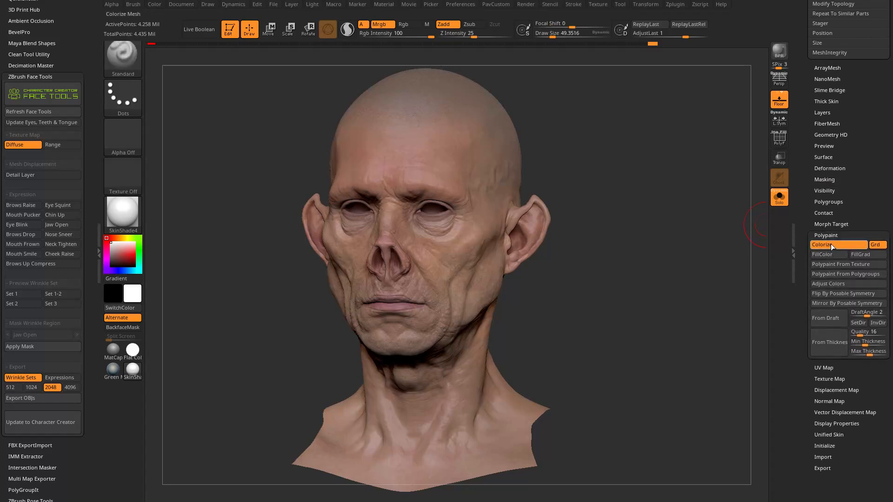
# - Toggle the head's polypaint off and back on to compare it with the bare sculpt
pyautogui.click(830, 246)
pyautogui.click(830, 247)
pyautogui.click(820, 235)
pyautogui.moveTo(813, 251); pyautogui.dragTo(802, 353)
pyautogui.click(872, 279)
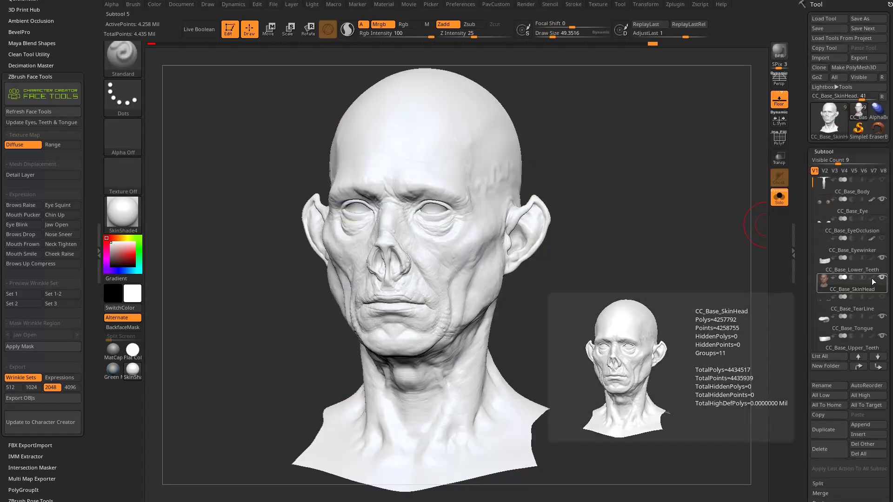
pyautogui.click(872, 278)
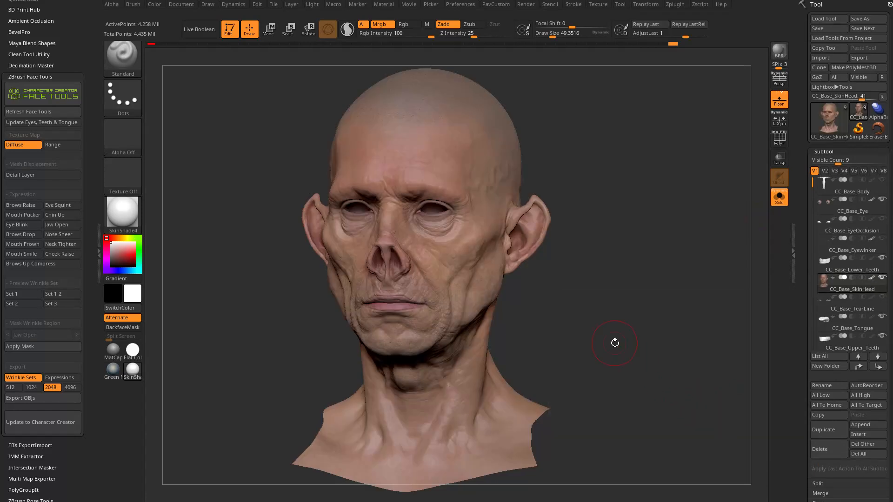
# - Reduce the Standard brush's draw size to about 38
pyautogui.moveTo(676, 149); pyautogui.dragTo(652, 196)
pyautogui.moveTo(301, 403)
pyautogui.mouseDown()
pyautogui.moveTo(232, 386)
pyautogui.moveTo(285, 393)
pyautogui.mouseUp()
pyautogui.press('[')
pyautogui.press('[')
pyautogui.press('f')
pyautogui.moveTo(666, 239)
pyautogui.keyDown('alt'); pyautogui.mouseDown()
pyautogui.moveTo(670, 261)
pyautogui.moveTo(568, 217)
pyautogui.moveTo(650, 246)
pyautogui.moveTo(643, 248)
pyautogui.mouseUp(); pyautogui.keyUp('alt')
pyautogui.press('[')
pyautogui.press('s')
pyautogui.moveTo(643, 247)
pyautogui.keyDown('shift'); pyautogui.mouseDown()
pyautogui.moveTo(643, 259)
pyautogui.moveTo(656, 223)
pyautogui.mouseUp(); pyautogui.keyUp('shift')
pyautogui.moveTo(655, 223); pyautogui.dragTo(640, 253)
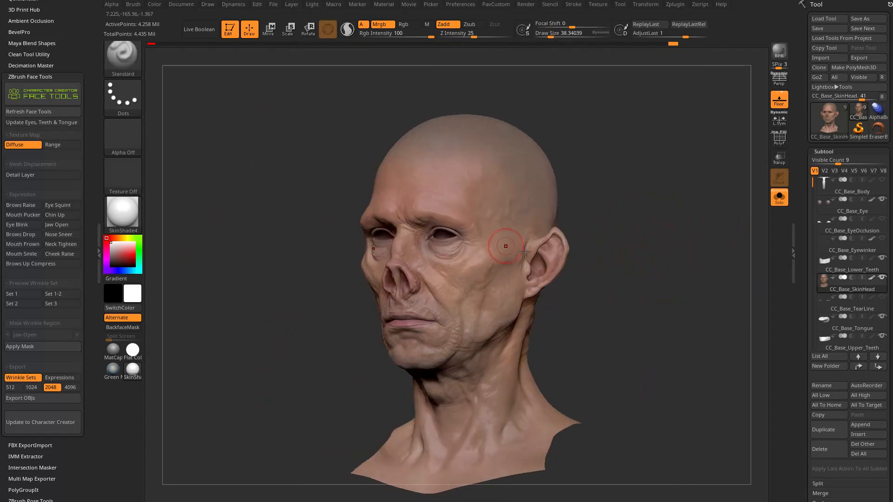
pyautogui.keyDown('alt'); pyautogui.moveTo(636, 287); pyautogui.dragTo(618, 274); pyautogui.keyUp('alt')
# - Adjust the head's polypaint colours with RGB Contrast at about 0.2 and slightly lower HSV Saturation, then apply them
pyautogui.moveTo(804, 286); pyautogui.dragTo(805, 147)
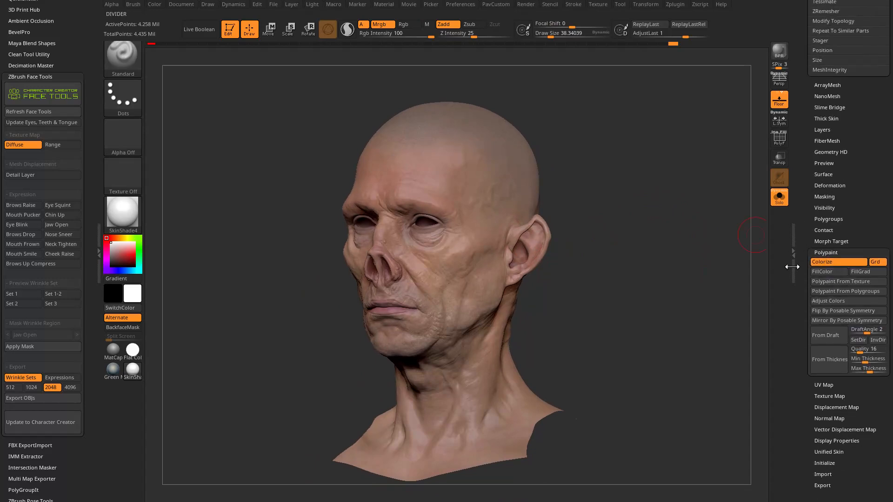
pyautogui.click(828, 301)
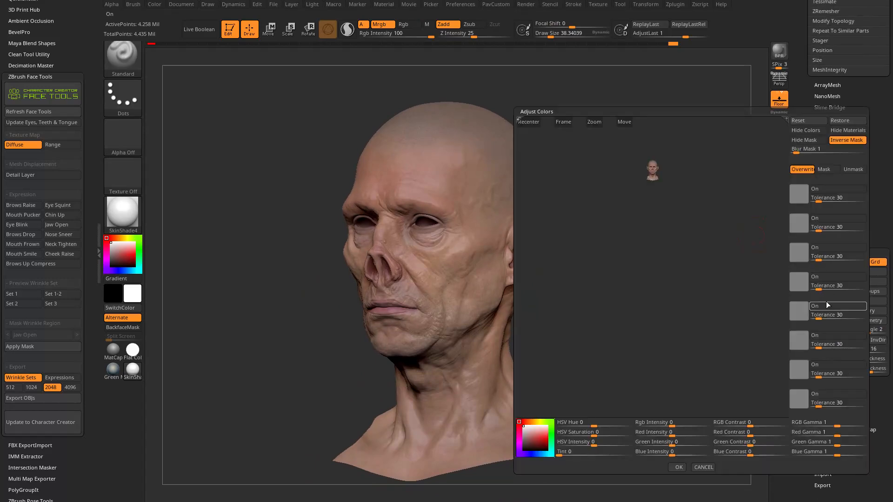
pyautogui.click(566, 122)
pyautogui.moveTo(751, 157); pyautogui.dragTo(775, 202)
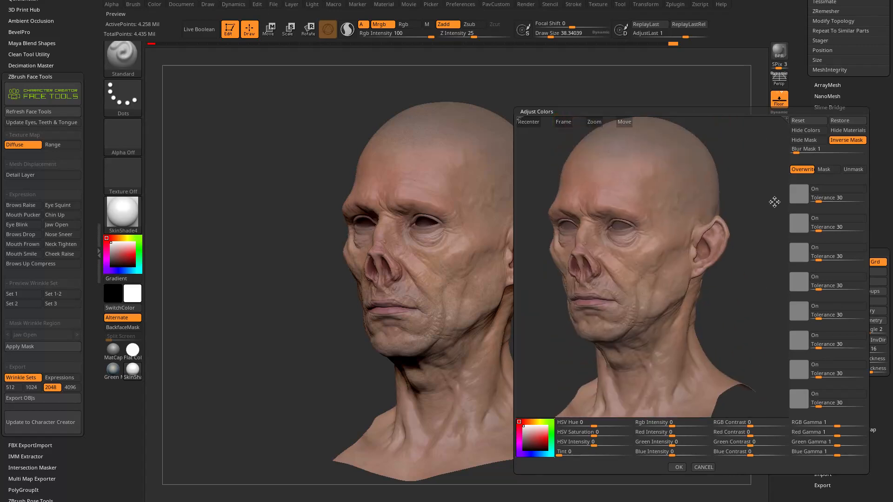
pyautogui.moveTo(751, 424); pyautogui.dragTo(767, 420)
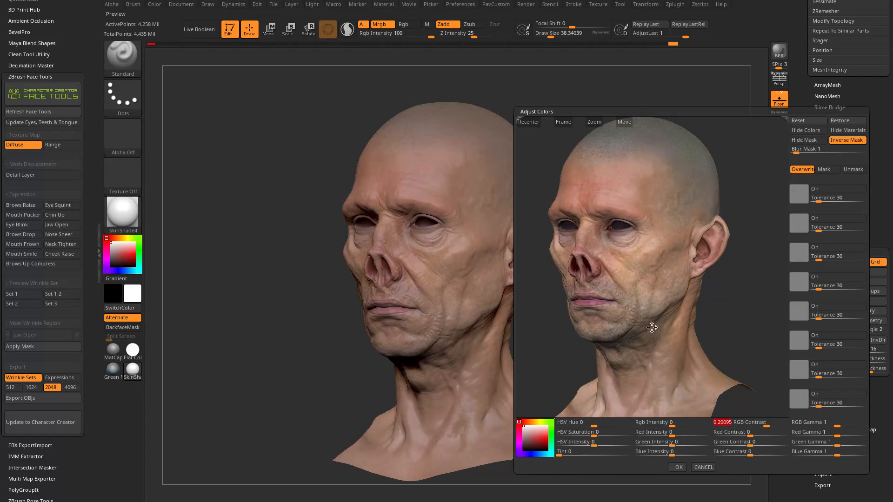
pyautogui.moveTo(590, 432); pyautogui.dragTo(580, 437)
pyautogui.click(676, 467)
# - Reduce the Standard brush's draw size to 28.75
pyautogui.moveTo(676, 247); pyautogui.dragTo(648, 251)
pyautogui.press('s')
pyautogui.moveTo(649, 252)
pyautogui.mouseDown()
pyautogui.moveTo(630, 252)
pyautogui.moveTo(671, 242)
pyautogui.mouseUp()
pyautogui.keyDown('alt'); pyautogui.moveTo(672, 242); pyautogui.dragTo(671, 260); pyautogui.keyUp('alt')
pyautogui.keyDown('alt'); pyautogui.moveTo(667, 198); pyautogui.dragTo(621, 267); pyautogui.keyUp('alt')
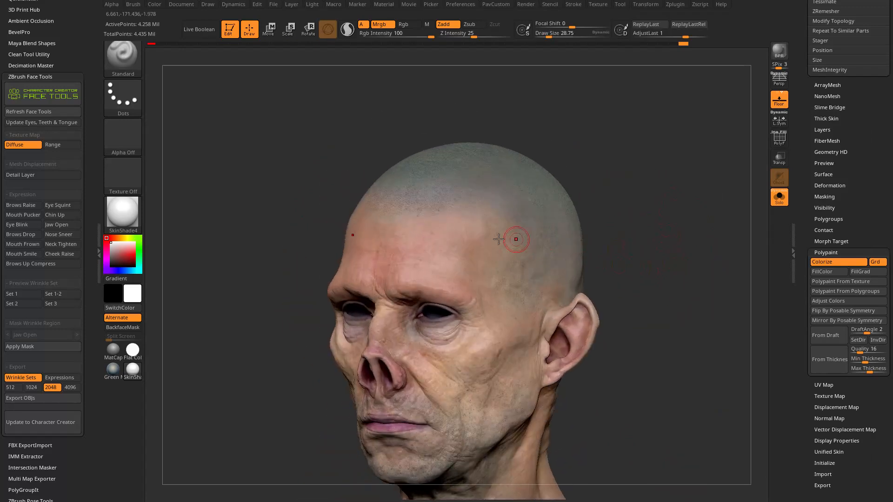
# - Set the brush to paint colour only, with Zadd off, Rgb on and Rgb Intensity at 30
pyautogui.moveTo(610, 156); pyautogui.dragTo(576, 153)
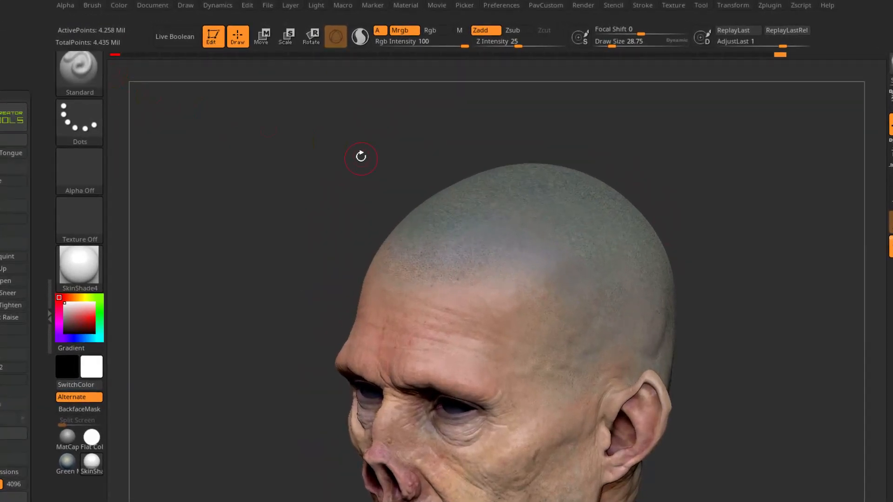
pyautogui.click(481, 31)
pyautogui.click(431, 32)
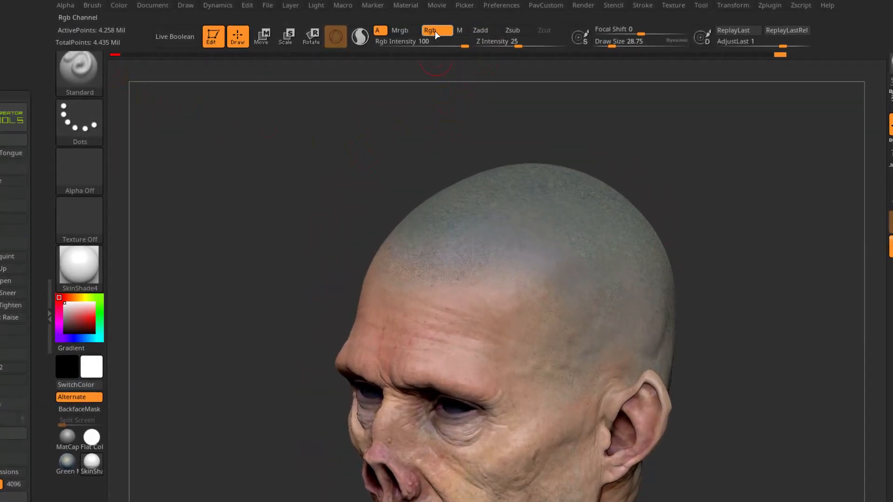
pyautogui.keyDown('alt'); pyautogui.moveTo(405, 105); pyautogui.dragTo(363, 111); pyautogui.keyUp('alt')
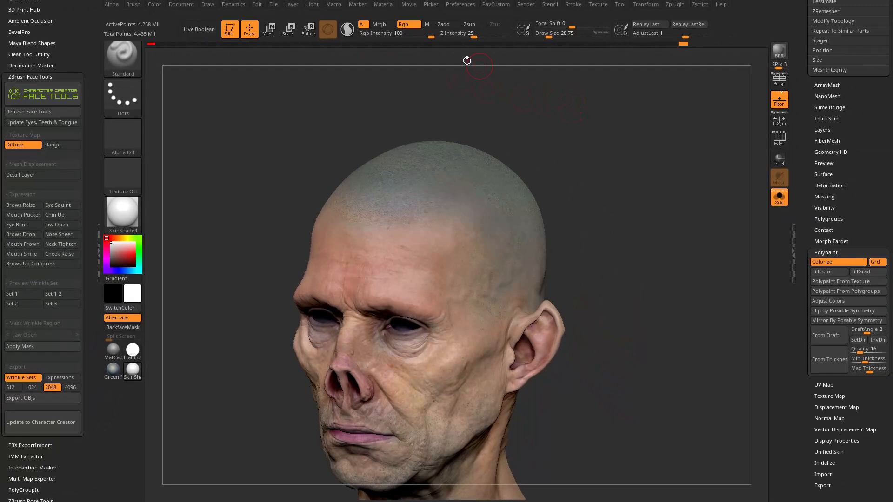
pyautogui.moveTo(431, 36); pyautogui.dragTo(395, 37)
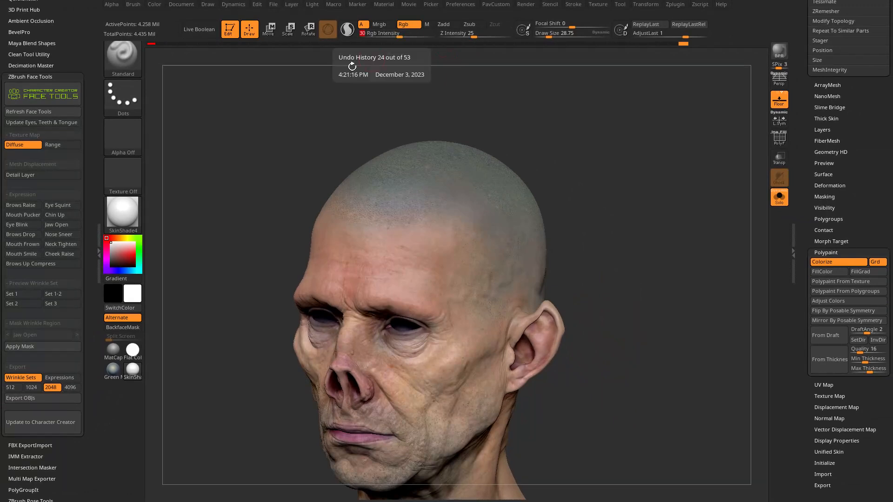
# - Give the brush the speckled Alpha 23 and increase its draw size to about 68.5
pyautogui.click(123, 97)
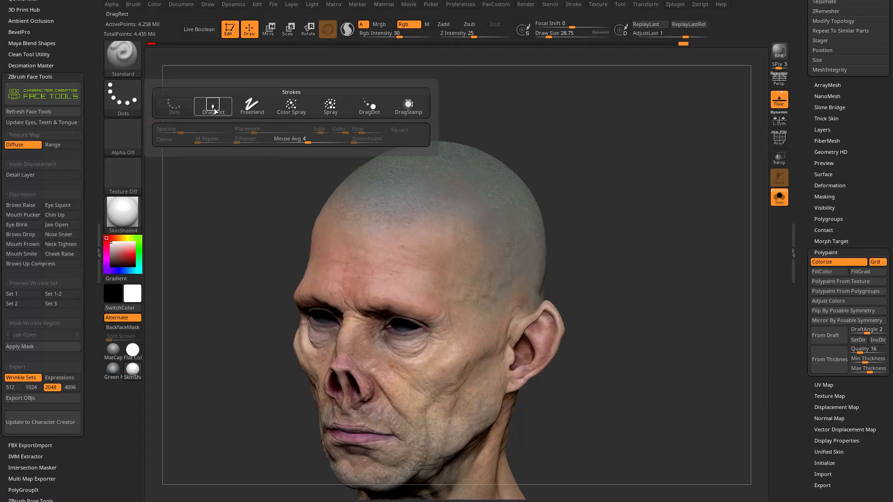
pyautogui.click(130, 133)
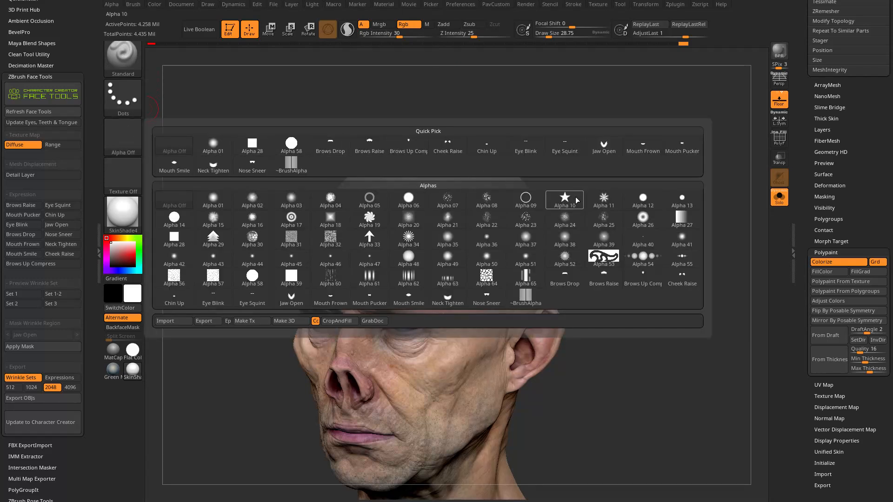
pyautogui.click(523, 220)
pyautogui.moveTo(582, 189)
pyautogui.mouseDown()
pyautogui.moveTo(594, 175)
pyautogui.moveTo(501, 151)
pyautogui.mouseUp()
pyautogui.press('s')
pyautogui.moveTo(395, 231); pyautogui.dragTo(401, 232)
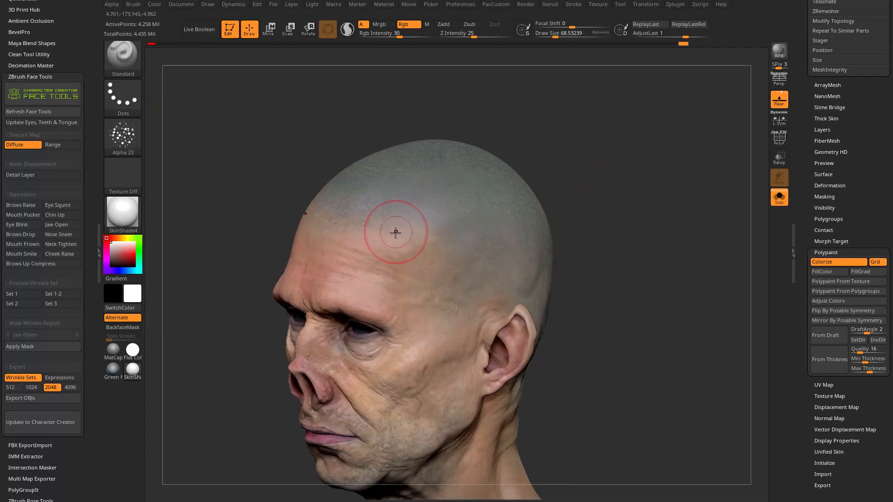
# - Paint white speckled test strokes over the temple and undo them
pyautogui.moveTo(418, 278)
pyautogui.mouseDown()
pyautogui.moveTo(454, 237)
pyautogui.moveTo(424, 272)
pyautogui.mouseUp()
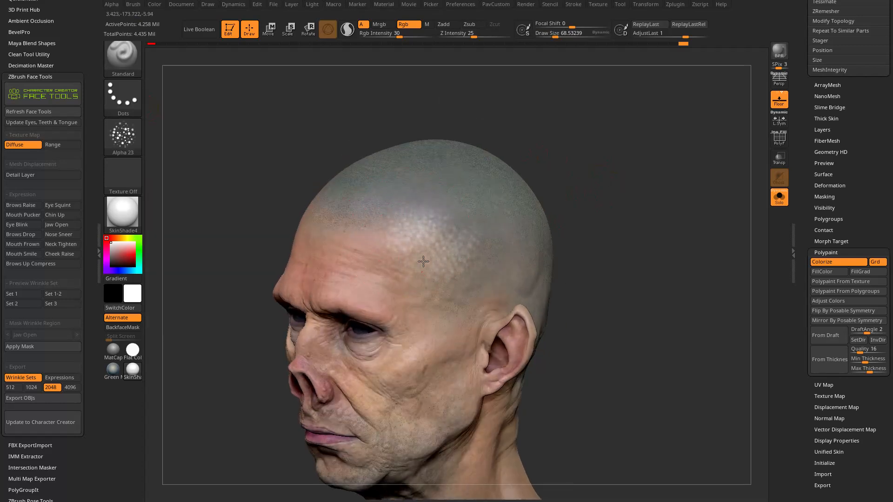
pyautogui.hotkey('ctrl', 'z')
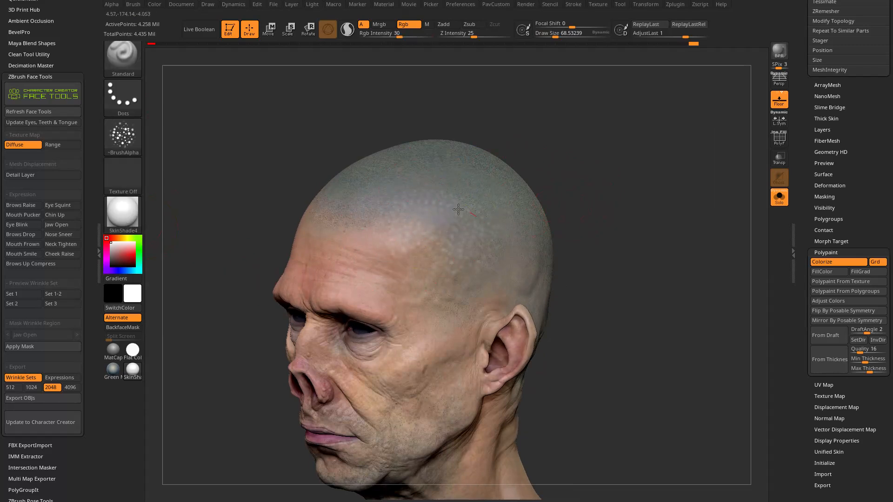
pyautogui.hotkey('ctrl', 'z')
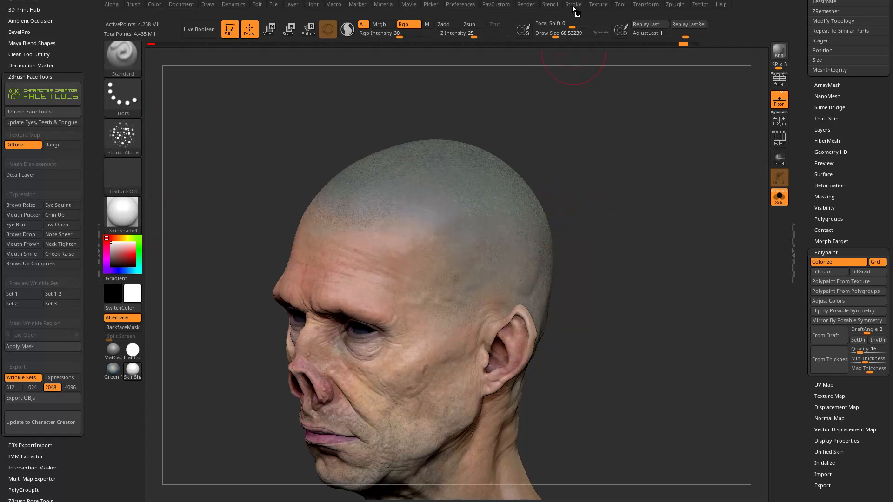
# - Turn off LazyMouse for the brush stroke
pyautogui.click(573, 4)
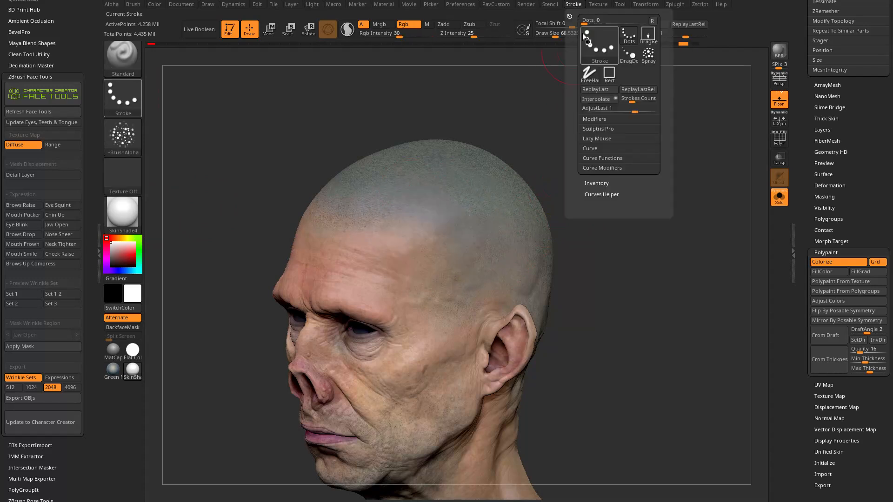
pyautogui.press('shift')
pyautogui.click(593, 139)
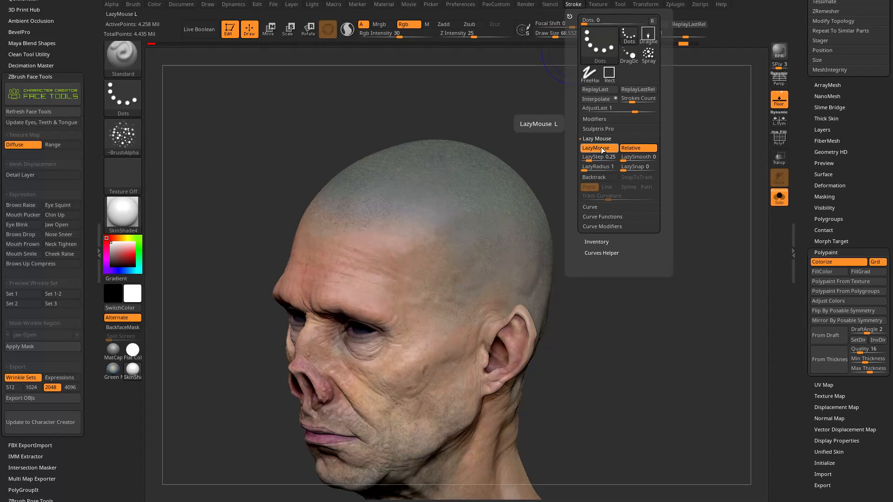
pyautogui.press('l')
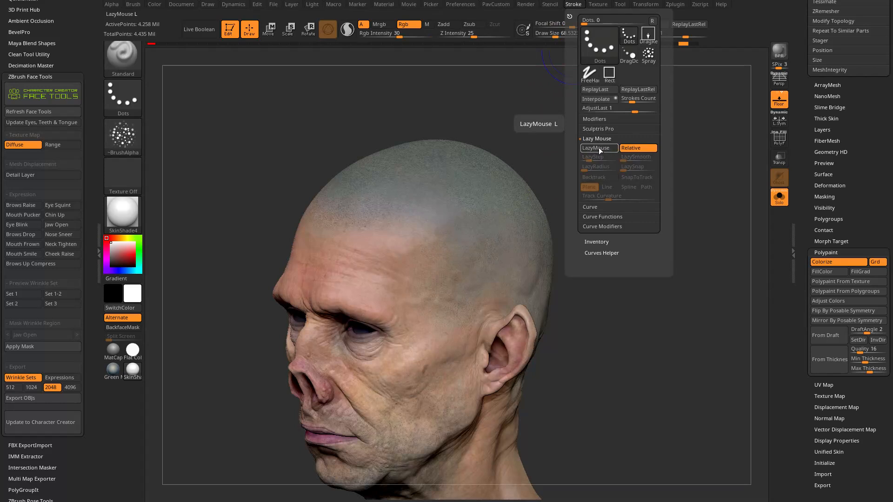
# - Paint another white speckled stroke across the temple with LazyMouse off and undo it
pyautogui.hotkey('ctrl', 'z')
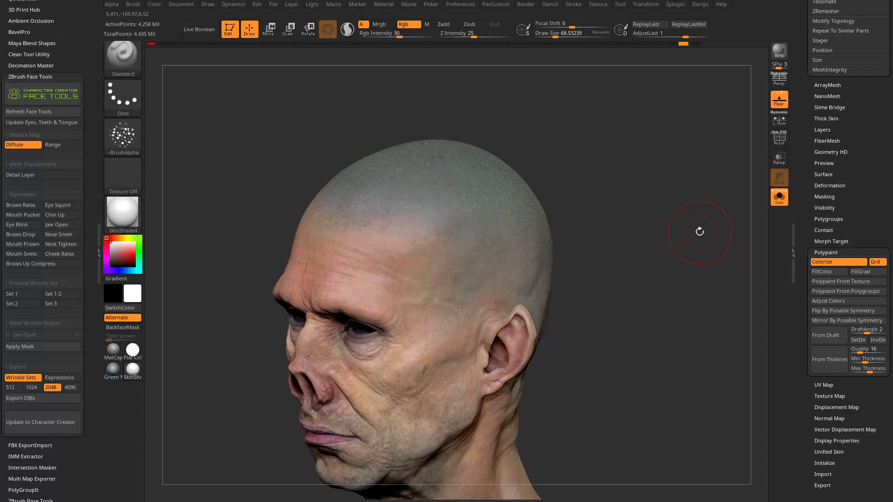
pyautogui.moveTo(398, 214); pyautogui.dragTo(432, 238)
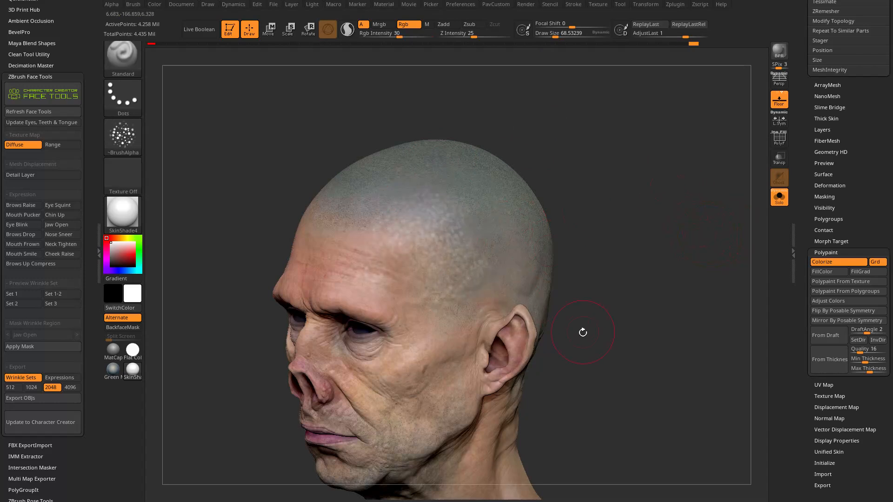
pyautogui.hotkey('ctrl', 'z')
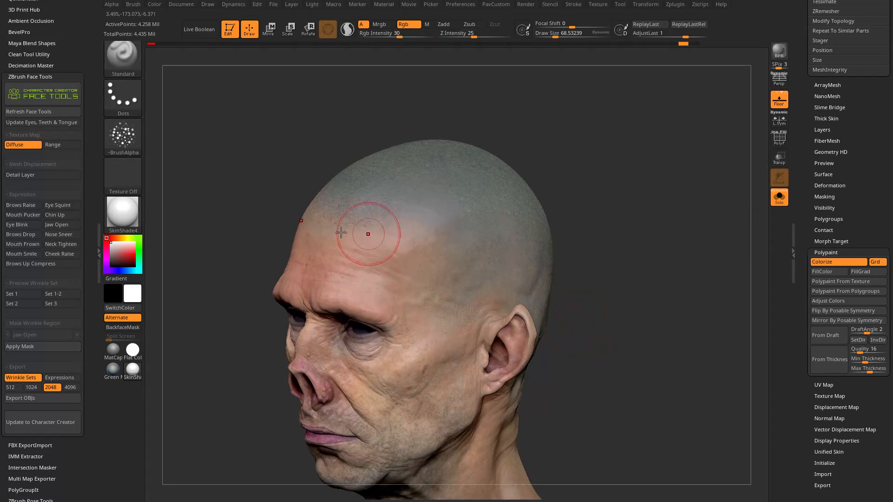
# - Set the main paint colour to a salmon orange
pyautogui.click(114, 238)
pyautogui.click(132, 254)
pyautogui.moveTo(130, 255); pyautogui.dragTo(130, 250)
pyautogui.click(115, 238)
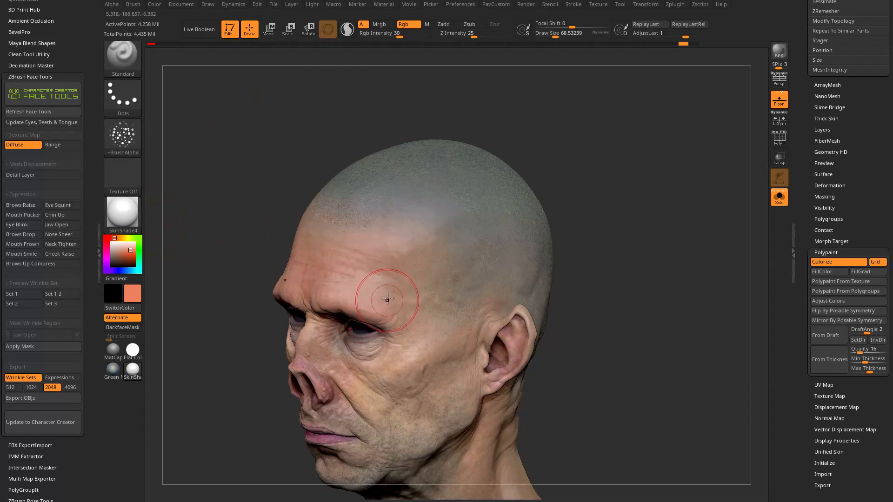
# - Sample skin colours from several areas of the face, ending with a light tan skin tone as the paint colour
pyautogui.press('c')
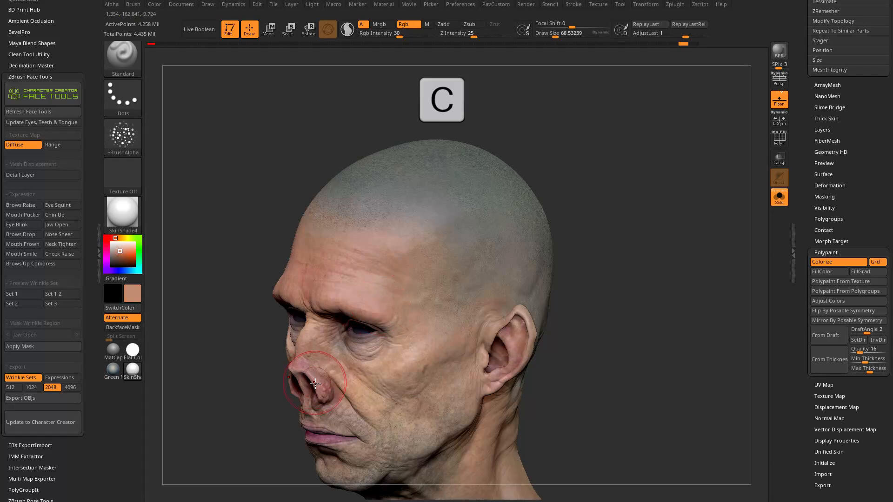
pyautogui.press('c')
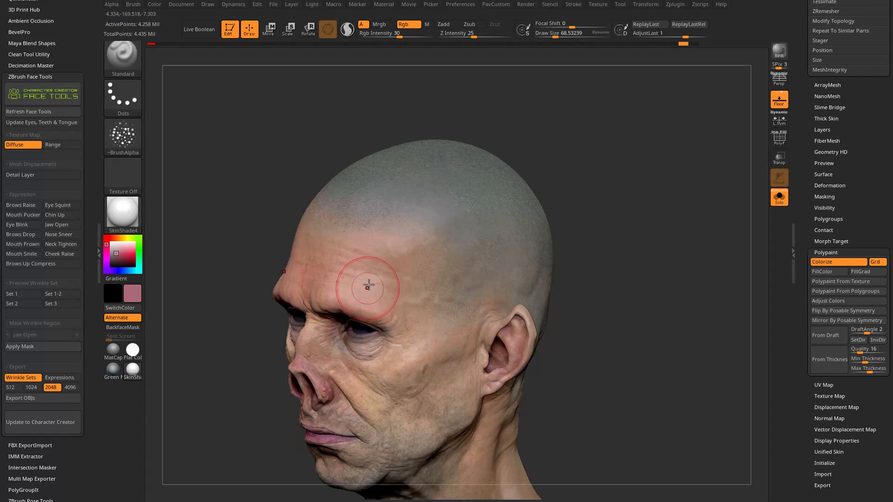
pyautogui.press('c')
pyautogui.moveTo(380, 250); pyautogui.dragTo(359, 231)
pyautogui.press('c')
pyautogui.press('c')
pyautogui.moveTo(120, 250); pyautogui.dragTo(123, 250)
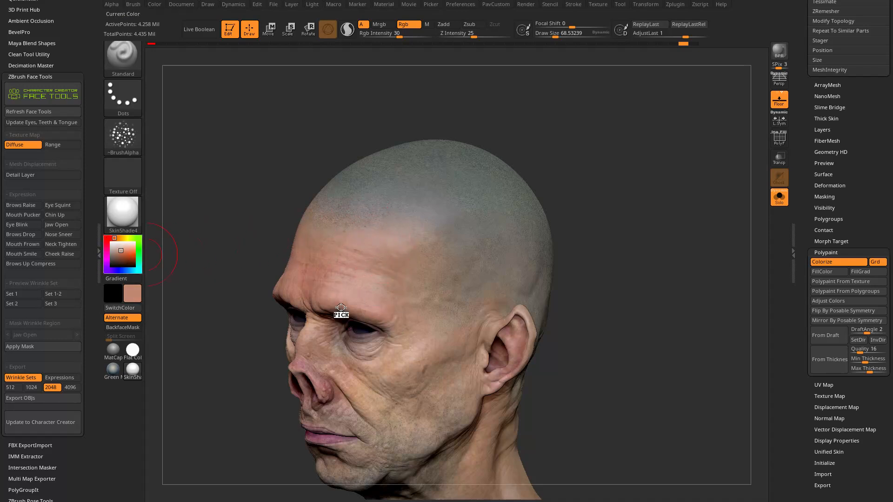
pyautogui.press('c')
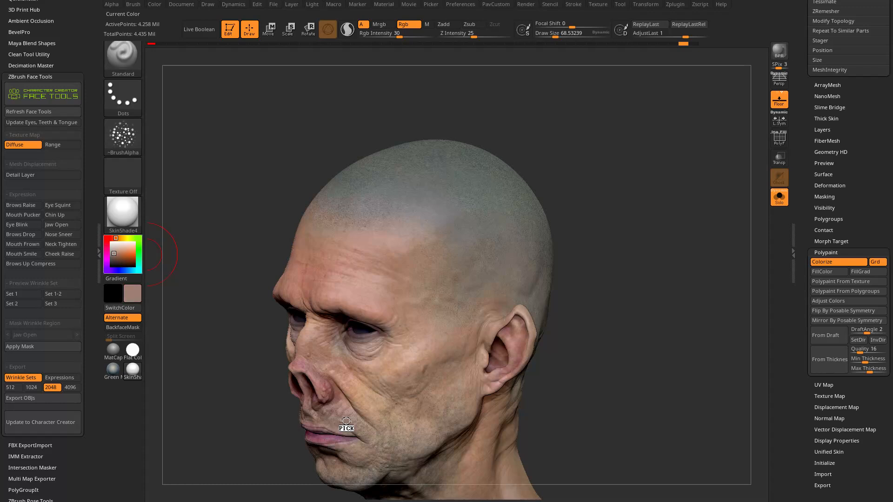
pyautogui.press('c')
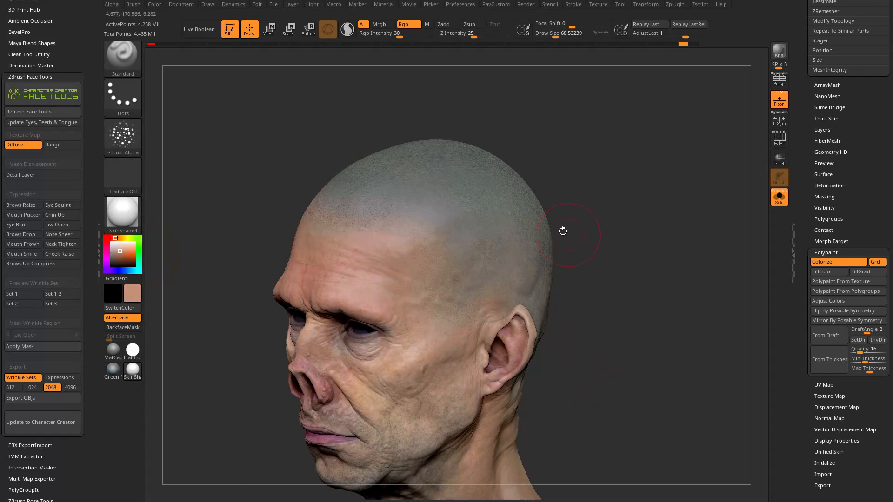
# - Paint the tan skin tone over the stubble along the hairline and upper forehead, raising Rgb Intensity to 44
pyautogui.moveTo(551, 158); pyautogui.dragTo(340, 187)
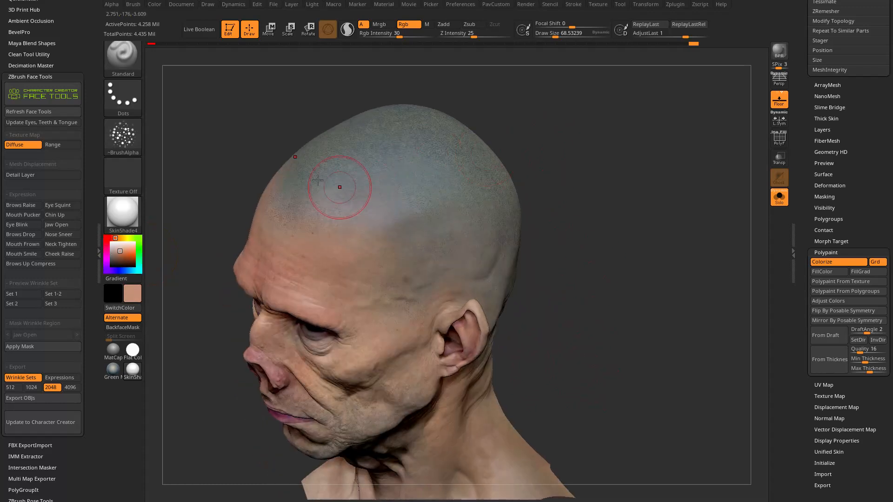
pyautogui.moveTo(401, 36); pyautogui.dragTo(407, 35)
pyautogui.moveTo(343, 192); pyautogui.dragTo(286, 214)
pyautogui.moveTo(414, 230); pyautogui.dragTo(412, 264, button='right')
pyautogui.moveTo(413, 263); pyautogui.dragTo(420, 249)
# - Reduce the draw size to about 26.6 and remove the brush's alpha
pyautogui.moveTo(552, 334)
pyautogui.mouseDown(button='right')
pyautogui.moveTo(680, 246)
pyautogui.moveTo(662, 256)
pyautogui.moveTo(666, 192)
pyautogui.moveTo(371, 249)
pyautogui.mouseUp(button='right')
pyautogui.press('s')
pyautogui.moveTo(390, 274); pyautogui.dragTo(392, 274)
pyautogui.click(130, 142)
pyautogui.click(172, 144)
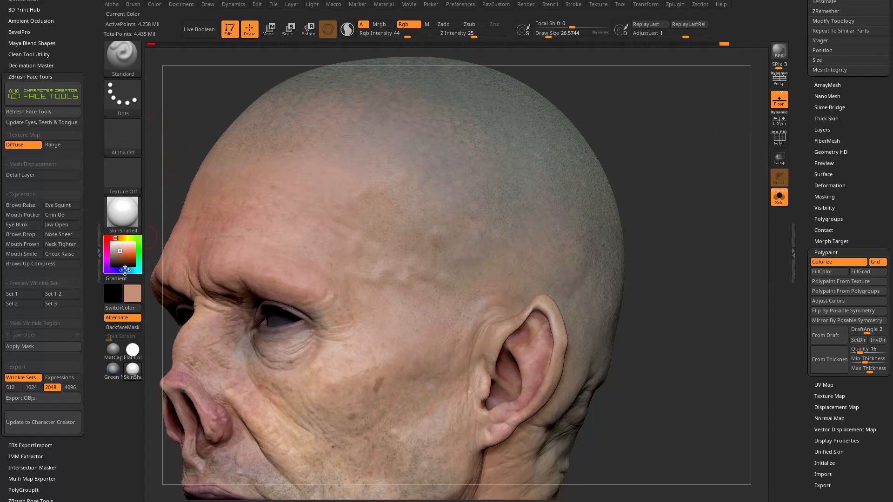
# - Choose a muted dark blue and faintly tint the temple and lower face with it at Rgb Intensity 12
pyautogui.moveTo(122, 258); pyautogui.dragTo(117, 259)
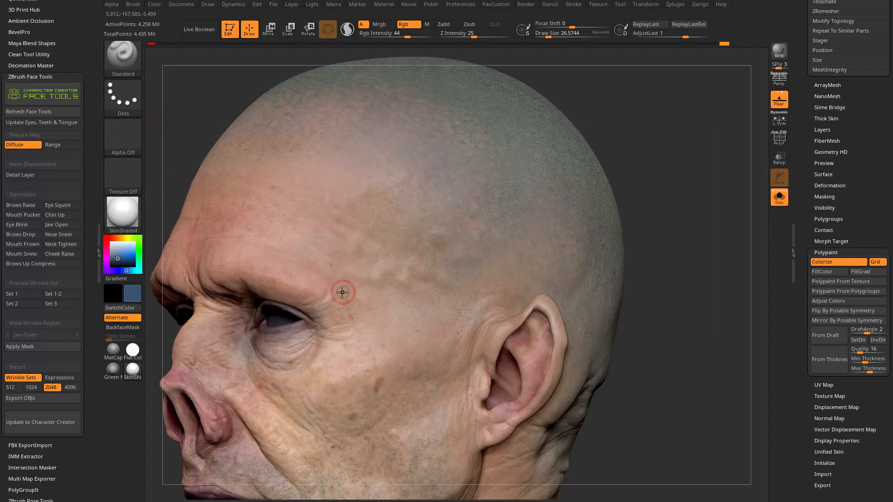
pyautogui.hotkey('ctrl', 'z')
pyautogui.moveTo(409, 36); pyautogui.dragTo(384, 37)
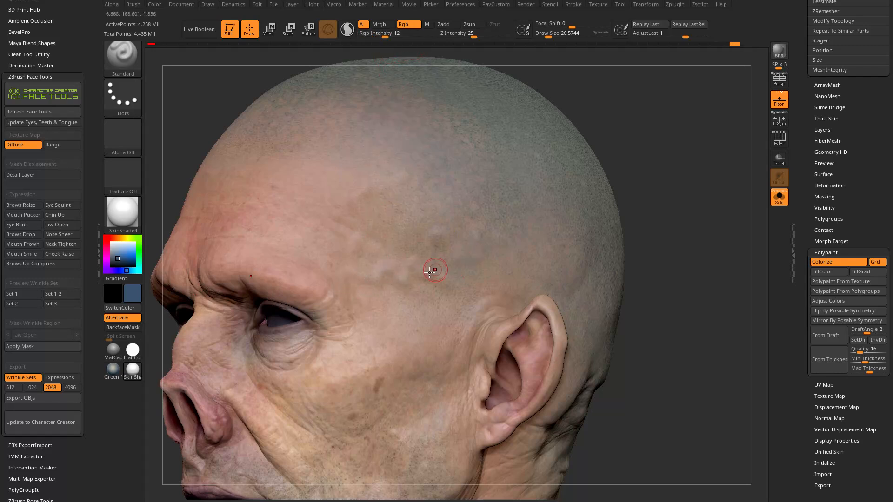
pyautogui.moveTo(642, 251); pyautogui.dragTo(646, 207)
pyautogui.moveTo(504, 396); pyautogui.dragTo(402, 393)
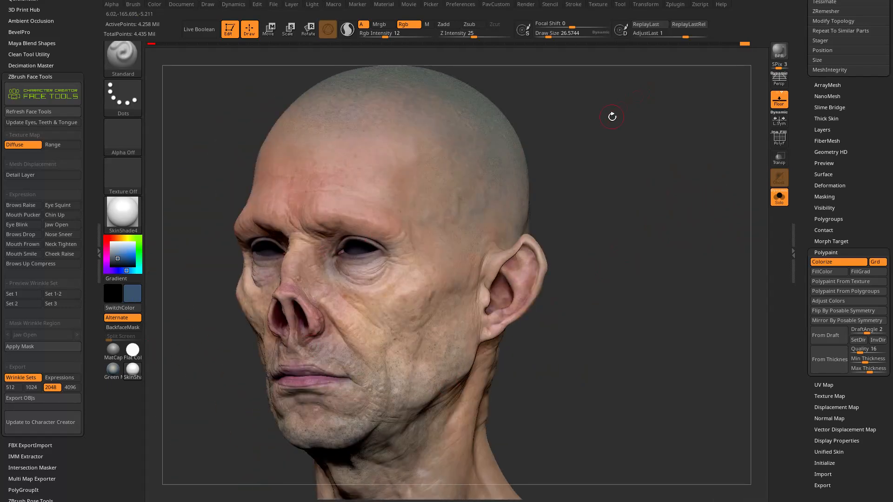
pyautogui.moveTo(615, 113); pyautogui.dragTo(632, 189)
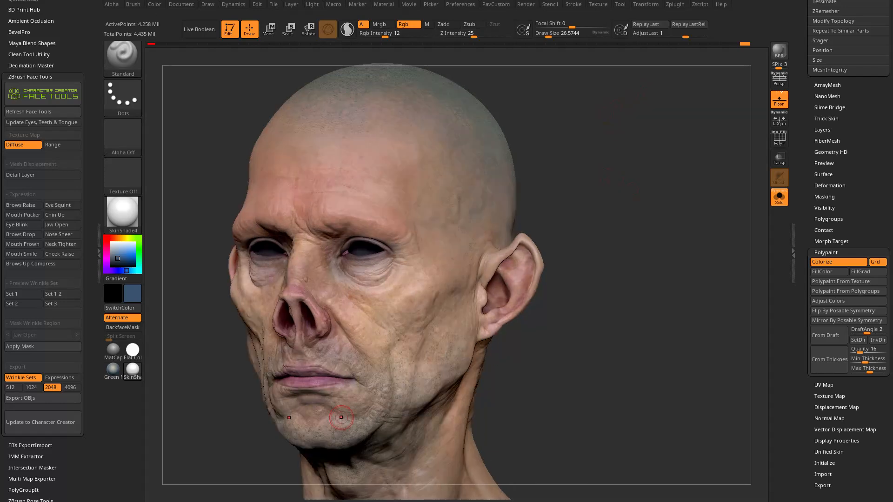
# - Switch to the browser and search the open YouTube channel for "polypaint"
pyautogui.hotkey('alt', 'Tab')
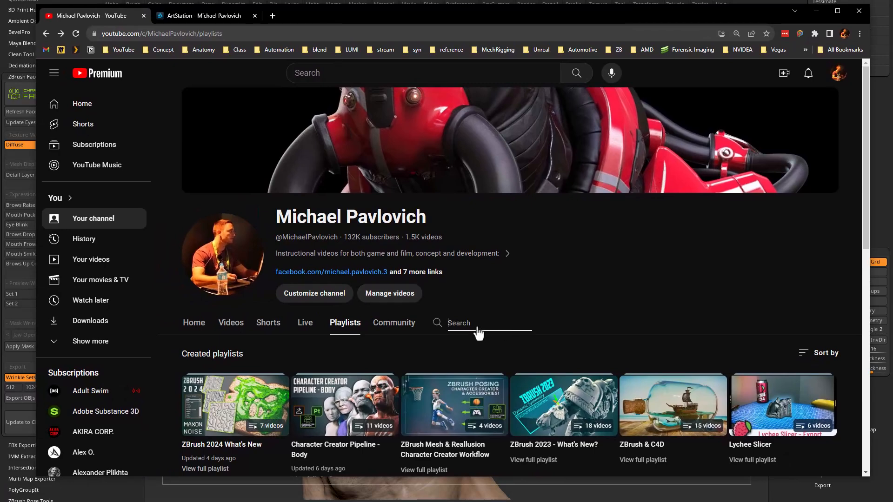
pyautogui.click(477, 329)
pyautogui.write('polypaint')
pyautogui.press('Return')
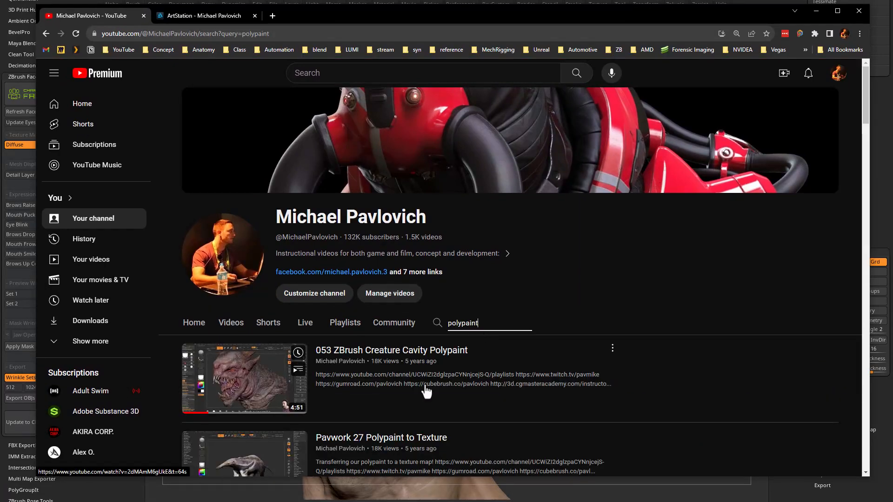
# - Browse the channel's polypaint search results for related tutorials
pyautogui.scroll(-10, 264, 375)
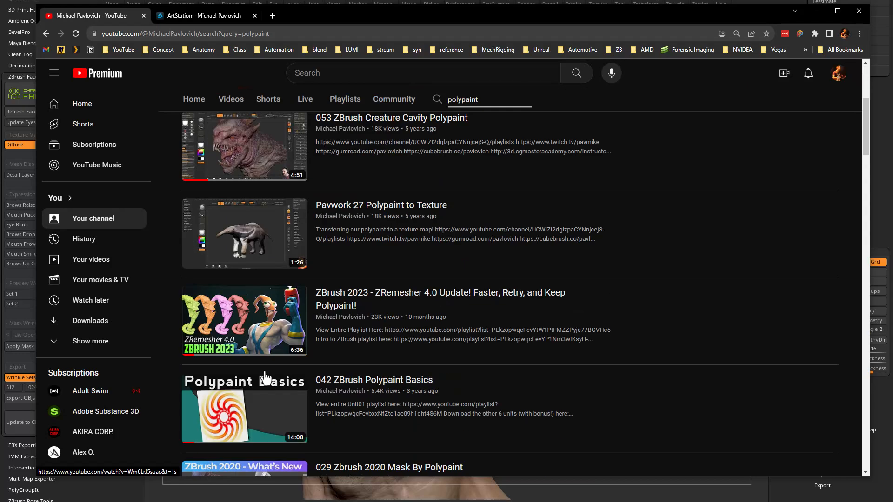
pyautogui.scroll(-10, 265, 375)
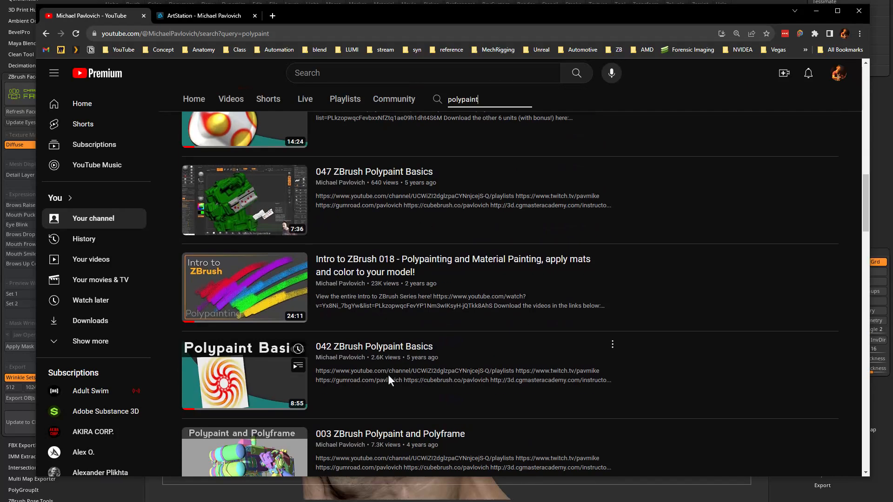
pyautogui.scroll(-4, 390, 383)
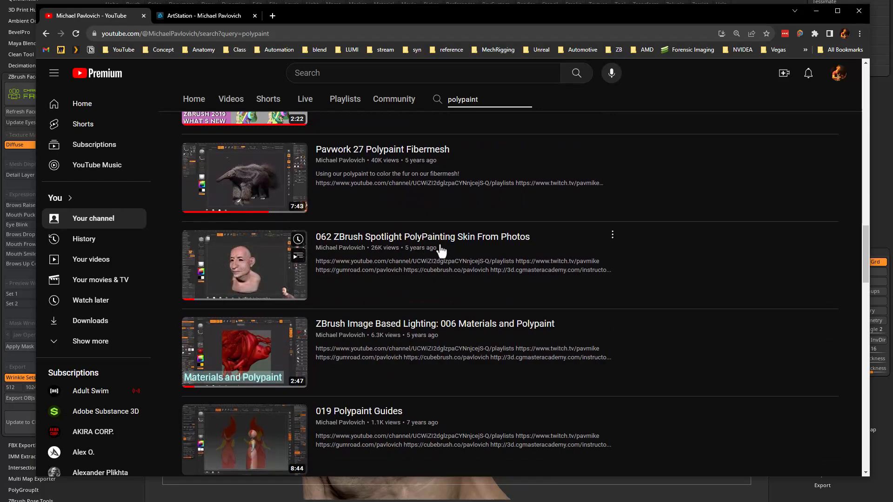
pyautogui.scroll(-8, 275, 272)
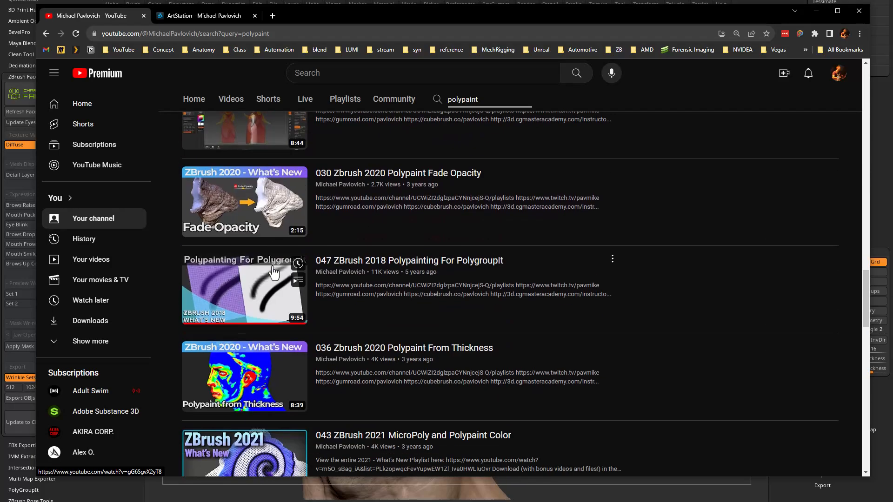
pyautogui.scroll(-8, 241, 259)
pyautogui.scroll(-8, 261, 251)
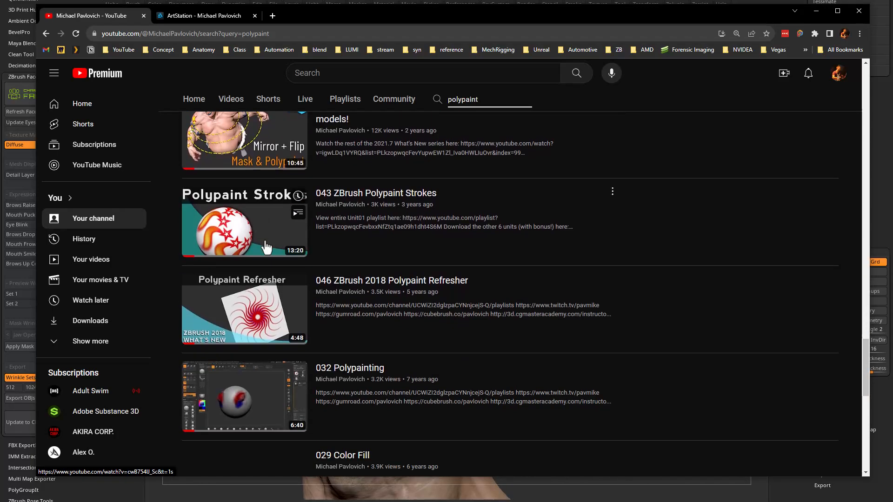
pyautogui.scroll(-5, 267, 241)
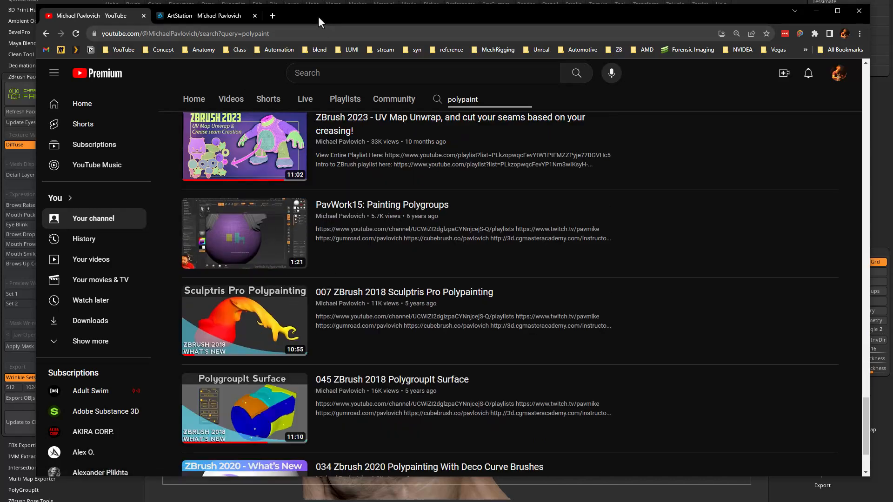
# - Switch back to ZBrush and use the HistoryRecall brush at Rgb Intensity 100 to paint paler skin over the brow, nose and one cheek
pyautogui.hotkey('alt', 'Tab')
pyautogui.moveTo(526, 153); pyautogui.dragTo(642, 218)
pyautogui.moveTo(642, 218); pyautogui.dragTo(604, 216)
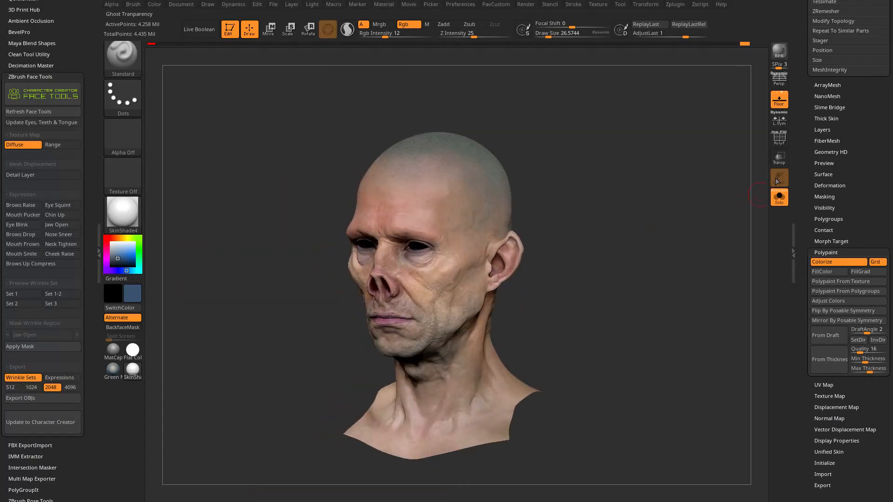
pyautogui.moveTo(804, 138); pyautogui.dragTo(797, 424)
pyautogui.keyDown('alt'); pyautogui.moveTo(626, 241); pyautogui.dragTo(621, 306); pyautogui.keyUp('alt')
pyautogui.moveTo(621, 306); pyautogui.dragTo(629, 300)
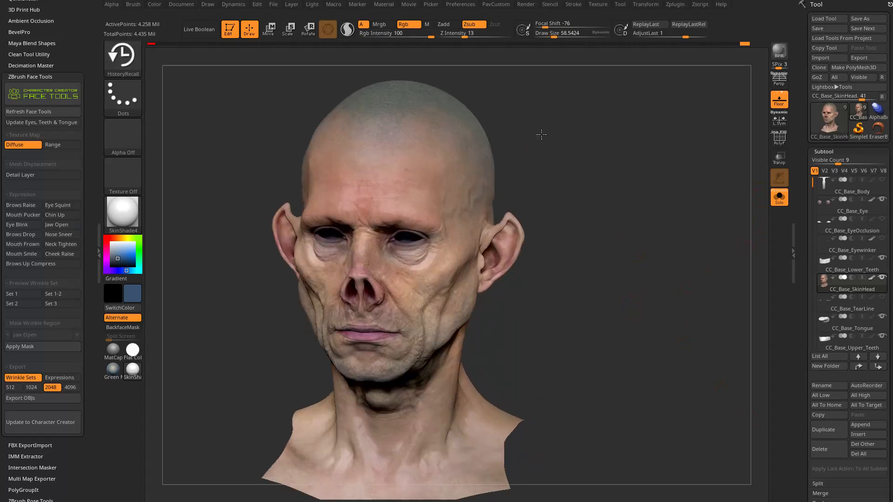
pyautogui.moveTo(538, 134); pyautogui.dragTo(502, 137)
pyautogui.moveTo(361, 223)
pyautogui.mouseDown()
pyautogui.moveTo(375, 205)
pyautogui.moveTo(406, 204)
pyautogui.moveTo(360, 240)
pyautogui.moveTo(367, 279)
pyautogui.moveTo(399, 269)
pyautogui.moveTo(421, 304)
pyautogui.mouseUp()
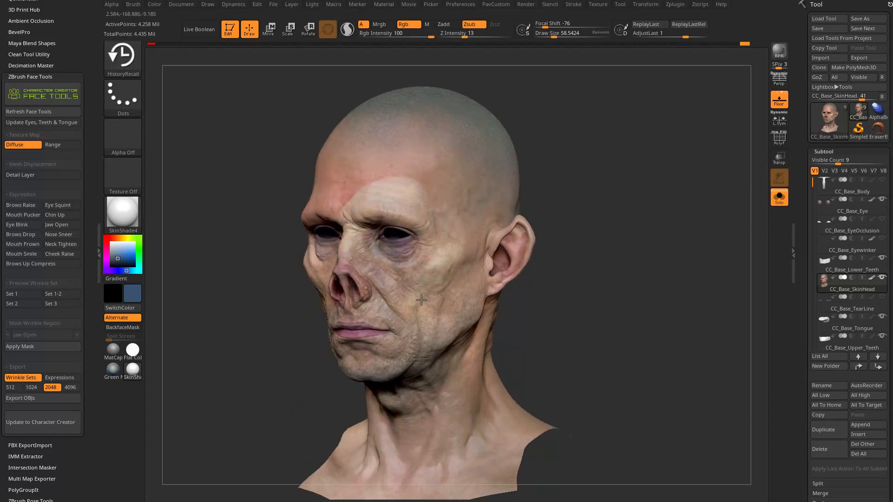
pyautogui.moveTo(367, 305); pyautogui.dragTo(423, 293)
# - Recall the paler skin colouring across the rest of the face, the forehead and the temple
pyautogui.moveTo(595, 251); pyautogui.dragTo(637, 235)
pyautogui.moveTo(393, 278)
pyautogui.mouseDown()
pyautogui.moveTo(327, 267)
pyautogui.moveTo(339, 247)
pyautogui.mouseUp()
pyautogui.moveTo(577, 168)
pyautogui.keyDown('alt'); pyautogui.mouseDown()
pyautogui.moveTo(606, 196)
pyautogui.moveTo(649, 207)
pyautogui.mouseUp(); pyautogui.keyUp('alt')
pyautogui.moveTo(400, 242)
pyautogui.mouseDown()
pyautogui.moveTo(401, 198)
pyautogui.moveTo(358, 200)
pyautogui.moveTo(337, 230)
pyautogui.moveTo(361, 286)
pyautogui.mouseUp()
pyautogui.moveTo(384, 167)
pyautogui.mouseDown()
pyautogui.moveTo(419, 162)
pyautogui.moveTo(384, 162)
pyautogui.moveTo(414, 135)
pyautogui.mouseUp()
pyautogui.moveTo(477, 148); pyautogui.dragTo(519, 142)
pyautogui.moveTo(293, 198)
pyautogui.mouseDown()
pyautogui.moveTo(323, 136)
pyautogui.moveTo(315, 152)
pyautogui.moveTo(394, 141)
pyautogui.mouseUp()
pyautogui.moveTo(445, 168)
pyautogui.mouseDown()
pyautogui.moveTo(380, 208)
pyautogui.moveTo(549, 148)
pyautogui.mouseUp()
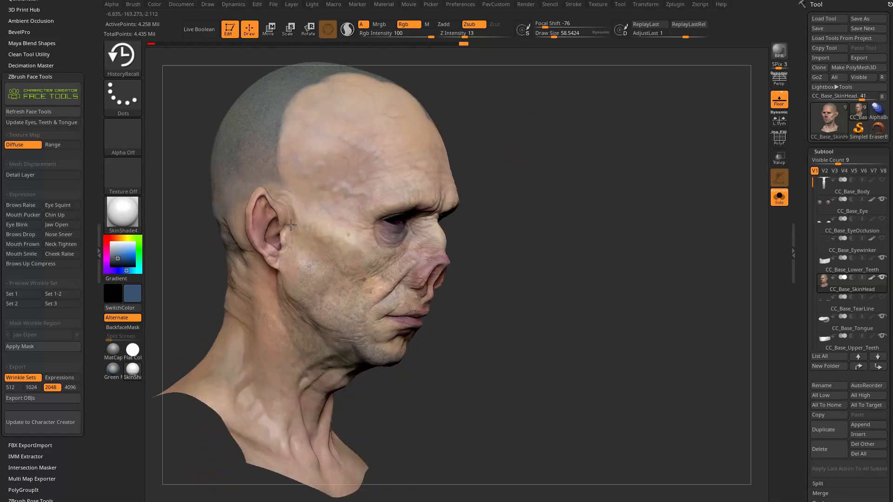
# - Recall the skin colouring over the neck and side of the scalp, checking the original head in Character Creator and enlarging the brush to about 75.6
pyautogui.moveTo(530, 242); pyautogui.dragTo(376, 361)
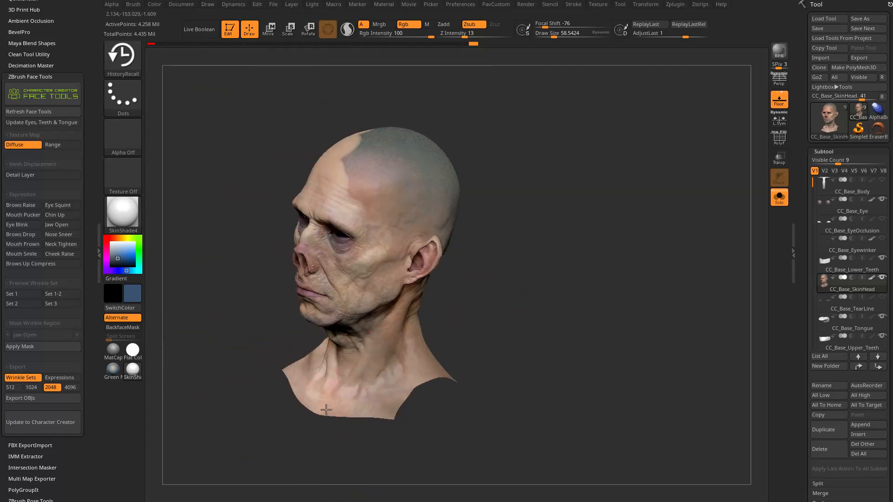
pyautogui.moveTo(490, 324); pyautogui.dragTo(359, 297)
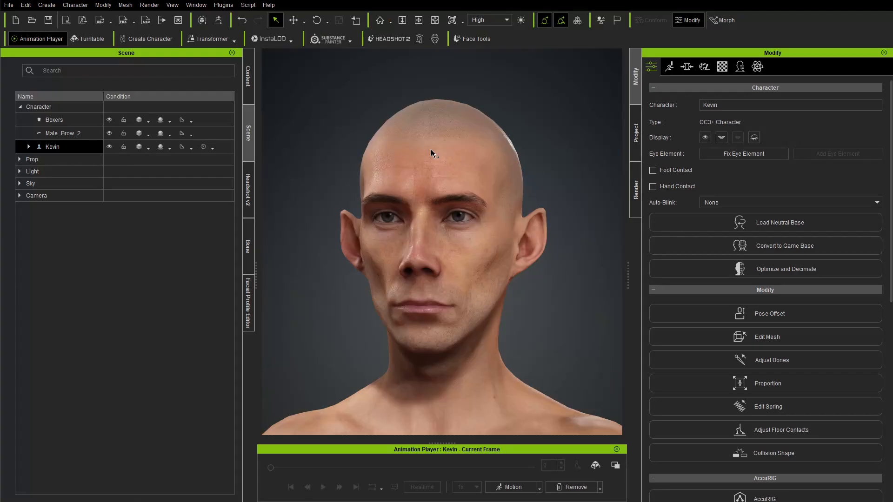
pyautogui.moveTo(431, 149)
pyautogui.mouseDown(button='right')
pyautogui.moveTo(361, 145)
pyautogui.moveTo(421, 142)
pyautogui.mouseUp(button='right')
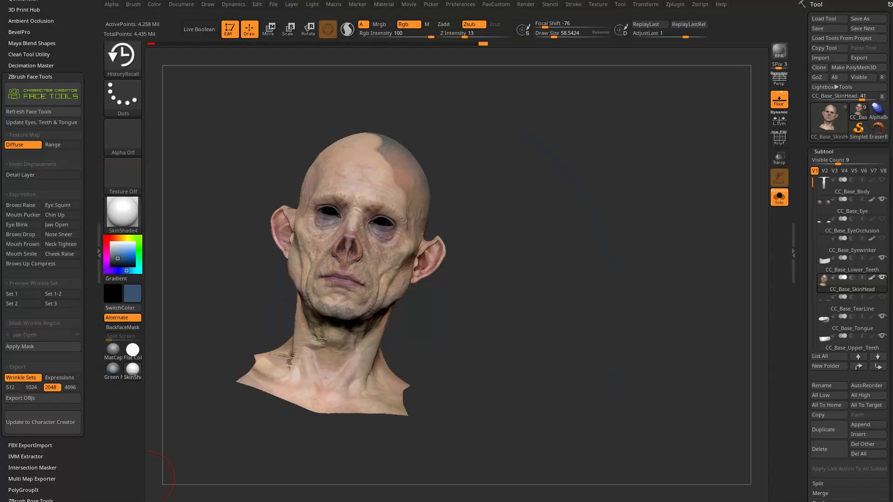
pyautogui.moveTo(515, 168); pyautogui.dragTo(453, 175)
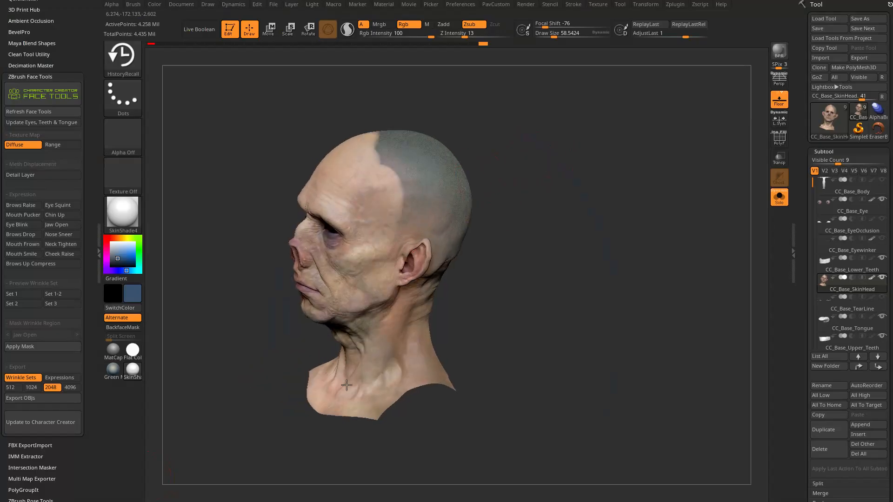
pyautogui.moveTo(394, 397)
pyautogui.mouseDown()
pyautogui.moveTo(596, 305)
pyautogui.moveTo(616, 247)
pyautogui.moveTo(614, 295)
pyautogui.moveTo(478, 329)
pyautogui.mouseUp()
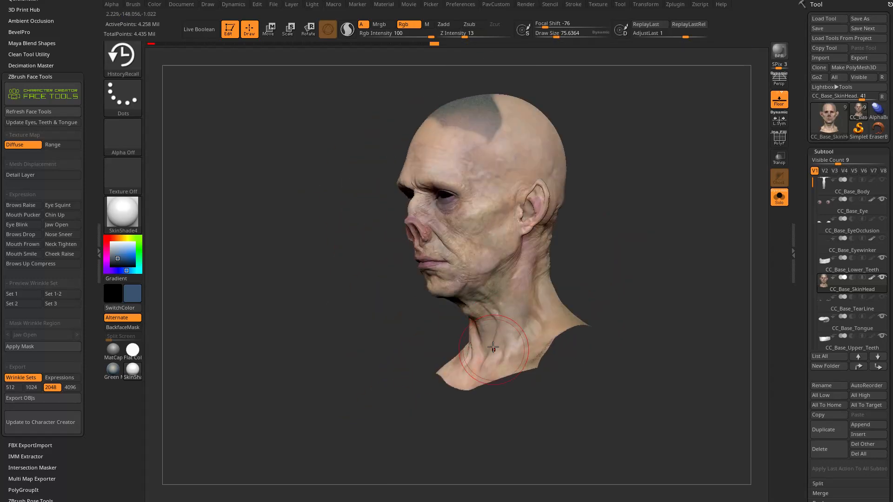
# - Recall bare skin over the remaining stubble on the crown, temple and back of the head
pyautogui.moveTo(534, 366)
pyautogui.mouseDown()
pyautogui.moveTo(475, 365)
pyautogui.moveTo(640, 257)
pyautogui.moveTo(648, 202)
pyautogui.mouseUp()
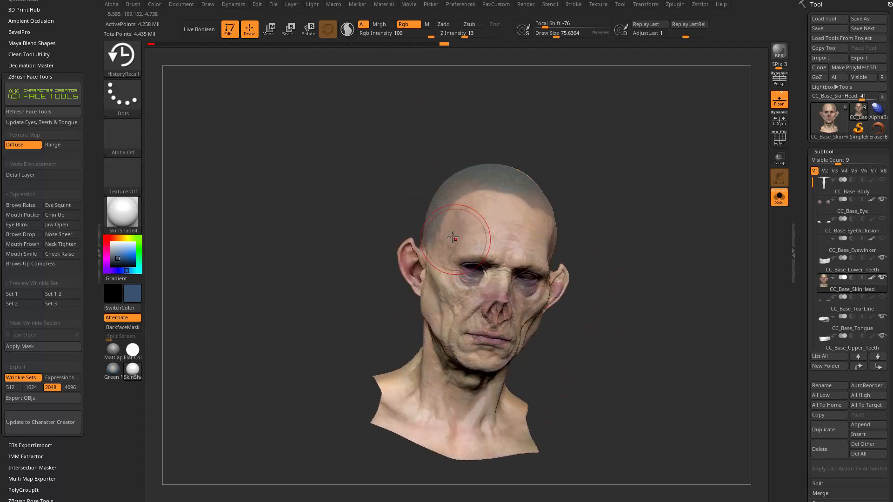
pyautogui.moveTo(515, 192); pyautogui.dragTo(528, 226)
pyautogui.moveTo(618, 154); pyautogui.dragTo(425, 183)
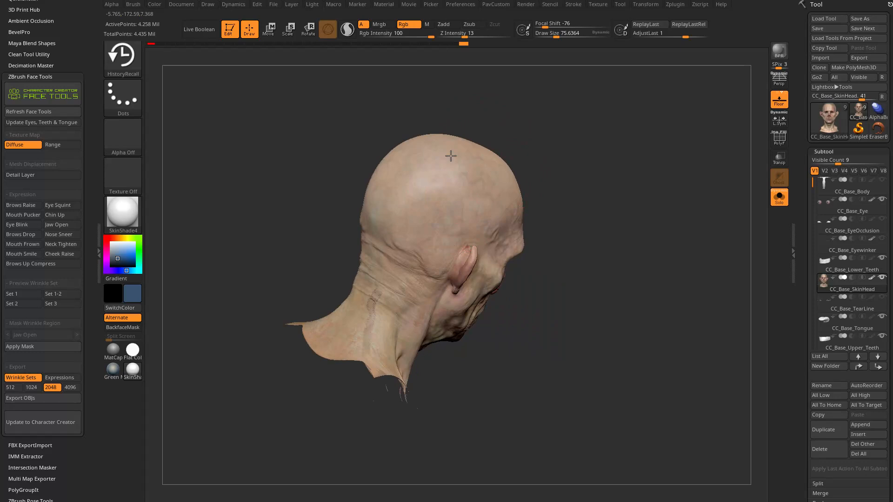
pyautogui.keyDown('shift'); pyautogui.moveTo(632, 215); pyautogui.dragTo(592, 195); pyautogui.keyUp('shift')
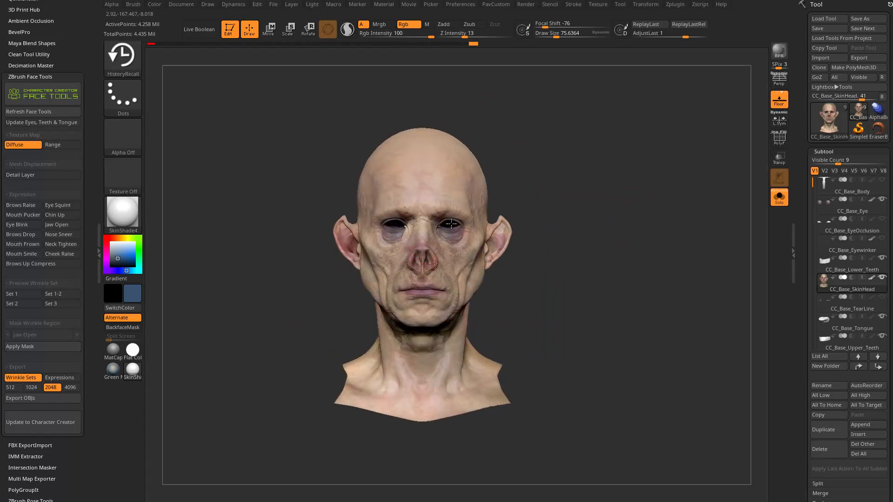
pyautogui.keyDown('alt'); pyautogui.moveTo(535, 219); pyautogui.dragTo(663, 280); pyautogui.keyUp('alt')
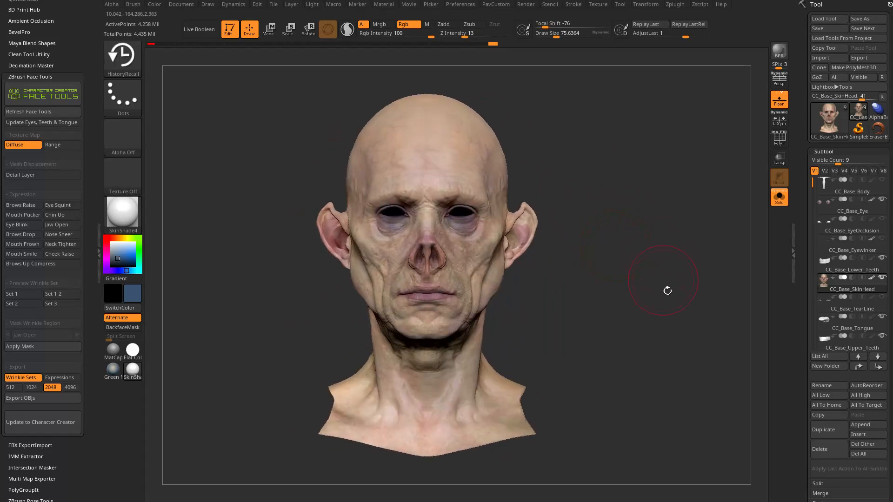
# - Bring back all subtools, select the CC_Base_Eye subtool and isolate it
pyautogui.click(781, 197)
pyautogui.keyDown('alt'); pyautogui.moveTo(644, 155); pyautogui.dragTo(674, 218); pyautogui.keyUp('alt')
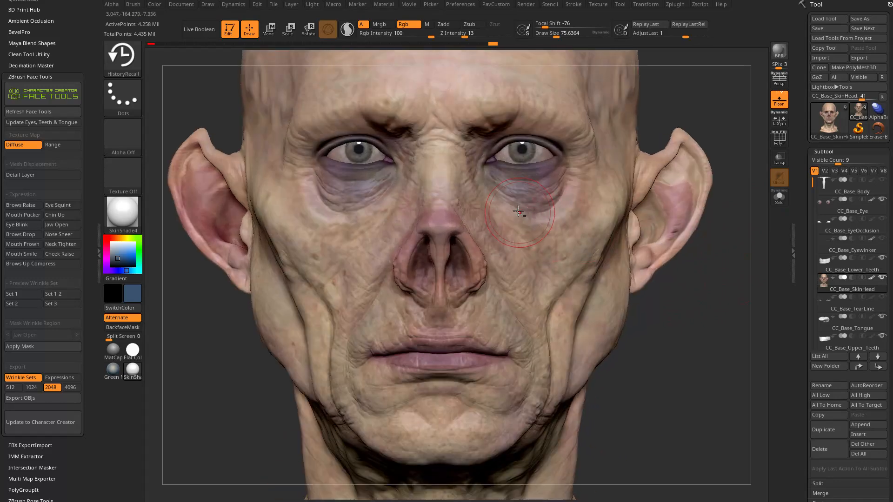
pyautogui.keyDown('alt'); pyautogui.click(522, 158); pyautogui.keyUp('alt')
pyautogui.keyDown('alt'); pyautogui.moveTo(697, 123); pyautogui.dragTo(691, 227); pyautogui.keyUp('alt')
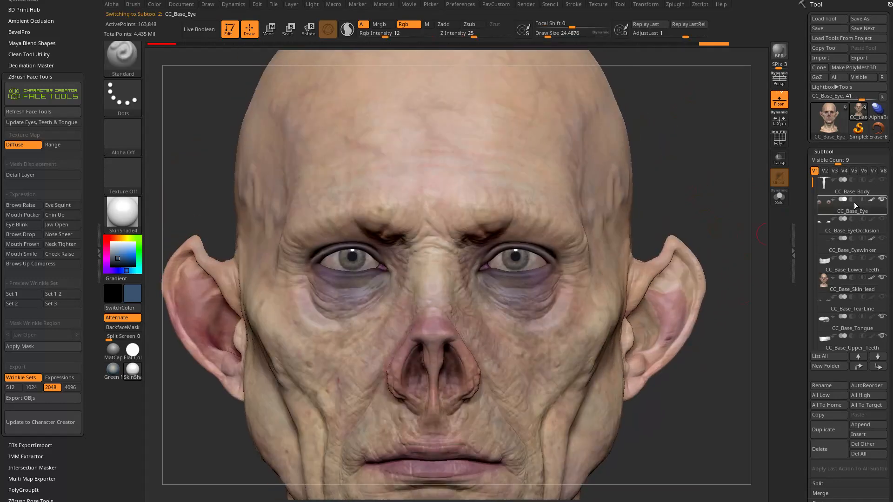
pyautogui.click(855, 208)
pyautogui.keyDown('alt'); pyautogui.moveTo(687, 193); pyautogui.dragTo(699, 186); pyautogui.keyUp('alt')
pyautogui.click(780, 197)
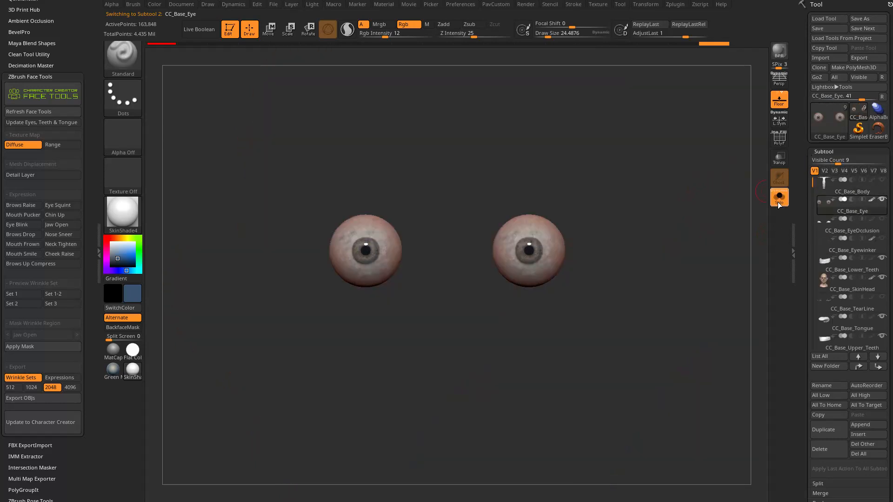
# - Frame the eyeballs from the front and set the draw size to about 52.3 to match the iris
pyautogui.keyDown('alt'); pyautogui.moveTo(683, 222); pyautogui.dragTo(687, 253); pyautogui.keyUp('alt')
pyautogui.keyDown('alt'); pyautogui.moveTo(563, 195); pyautogui.dragTo(594, 215); pyautogui.keyUp('alt')
pyautogui.keyDown('alt'); pyautogui.moveTo(684, 216); pyautogui.dragTo(687, 233); pyautogui.keyUp('alt')
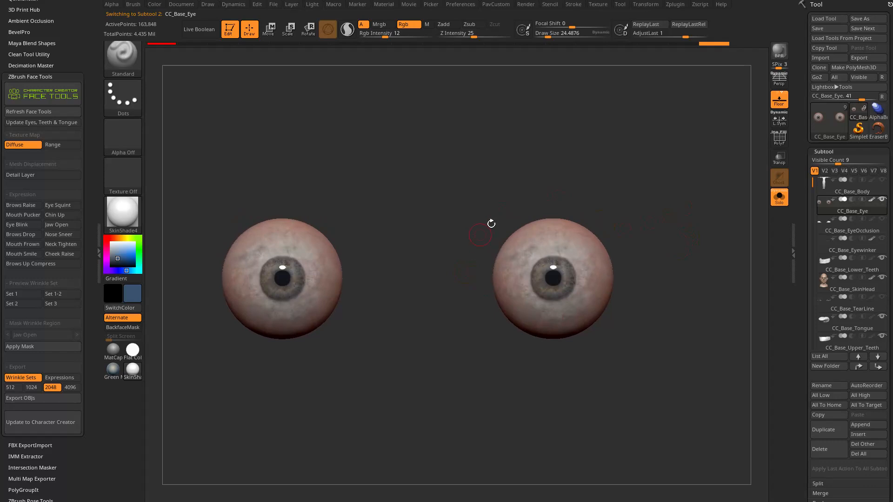
pyautogui.moveTo(661, 275)
pyautogui.keyDown('alt'); pyautogui.mouseDown()
pyautogui.moveTo(660, 246)
pyautogui.moveTo(683, 268)
pyautogui.mouseUp(); pyautogui.keyUp('alt')
pyautogui.press('s')
pyautogui.moveTo(684, 267)
pyautogui.mouseDown()
pyautogui.moveTo(696, 267)
pyautogui.moveTo(685, 268)
pyautogui.mouseUp()
pyautogui.keyDown('alt'); pyautogui.moveTo(682, 283); pyautogui.dragTo(687, 268); pyautogui.keyUp('alt')
pyautogui.moveTo(805, 286); pyautogui.dragTo(803, 215)
pyautogui.press('s')
pyautogui.moveTo(552, 265); pyautogui.dragTo(568, 266)
pyautogui.press('s')
# - Mask the irises on both eyeballs
pyautogui.hotkey('ctrl', 'h')
pyautogui.hotkey('ctrl', 'h')
pyautogui.hotkey('ctrl', 'h')
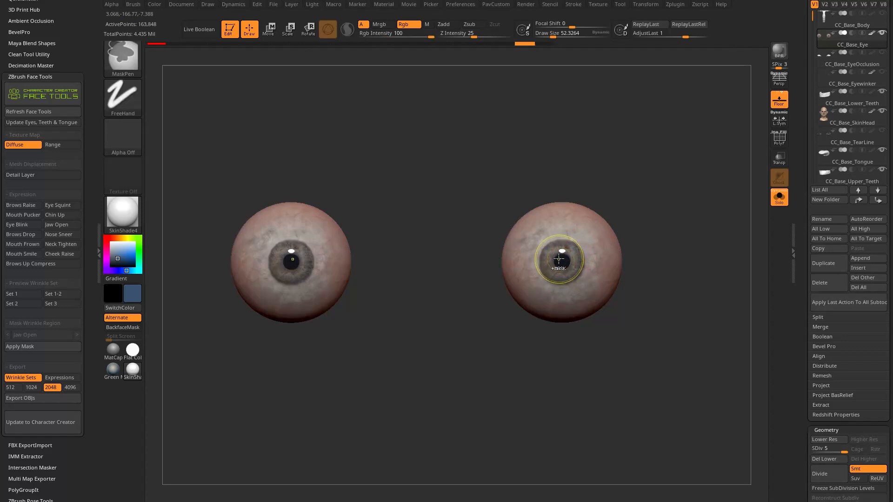
pyautogui.hotkey('ctrl', 'z')
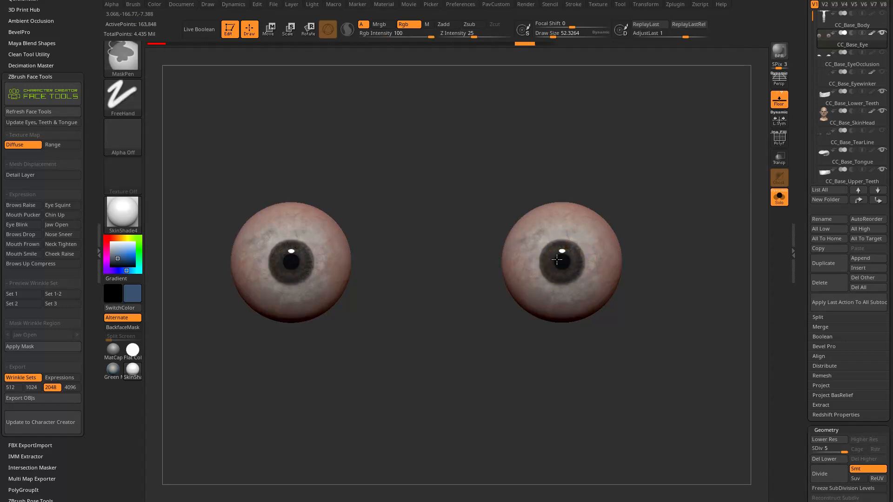
pyautogui.hotkey('ctrl', 'shift', 'z')
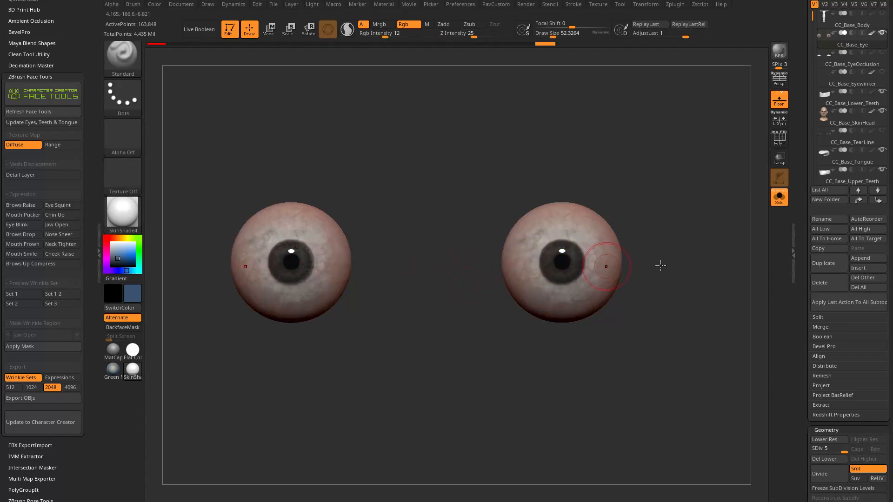
pyautogui.moveTo(793, 309); pyautogui.dragTo(798, 178)
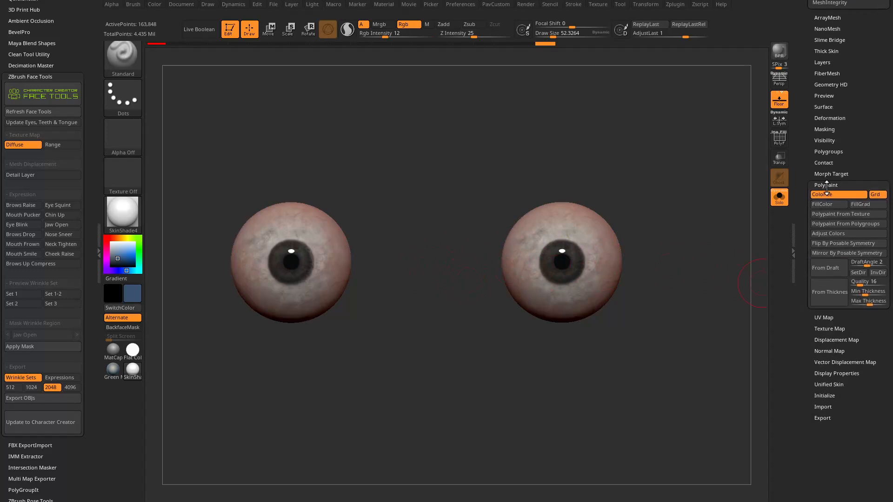
pyautogui.click(826, 233)
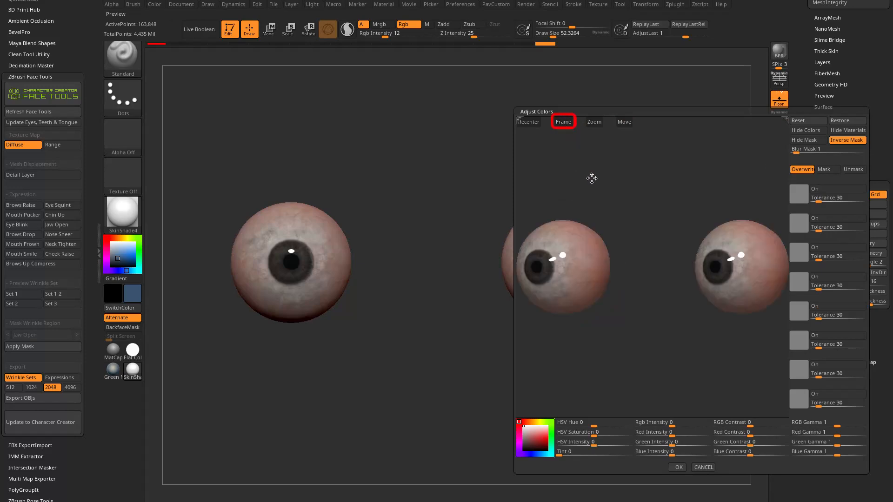
pyautogui.click(701, 466)
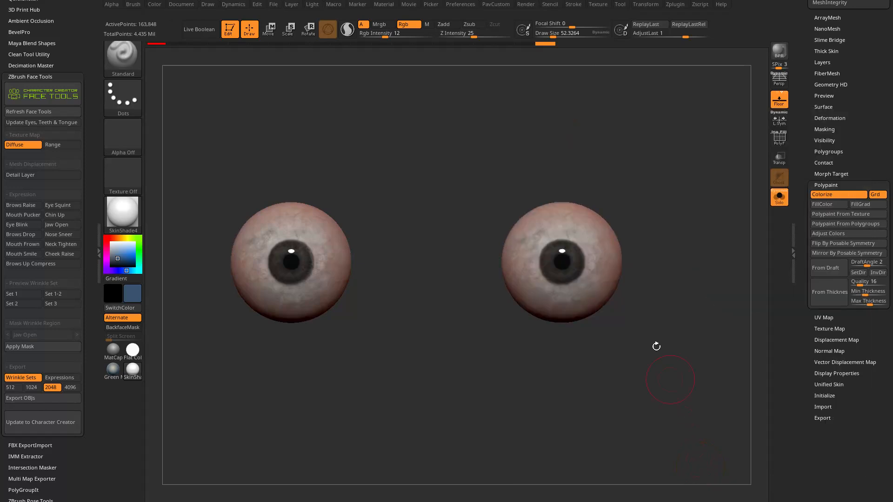
# - Invert the eye mask so that only the irises are left unmasked
pyautogui.press('ctrl')
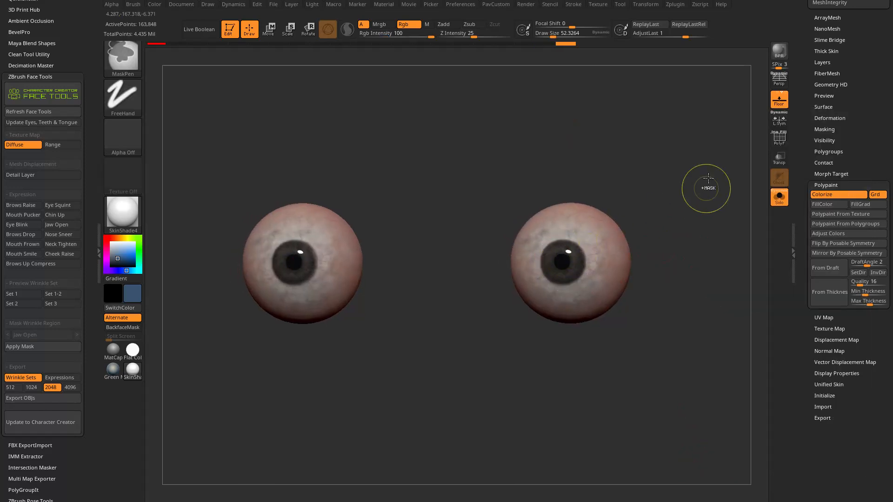
pyautogui.scroll(3, 826, 185)
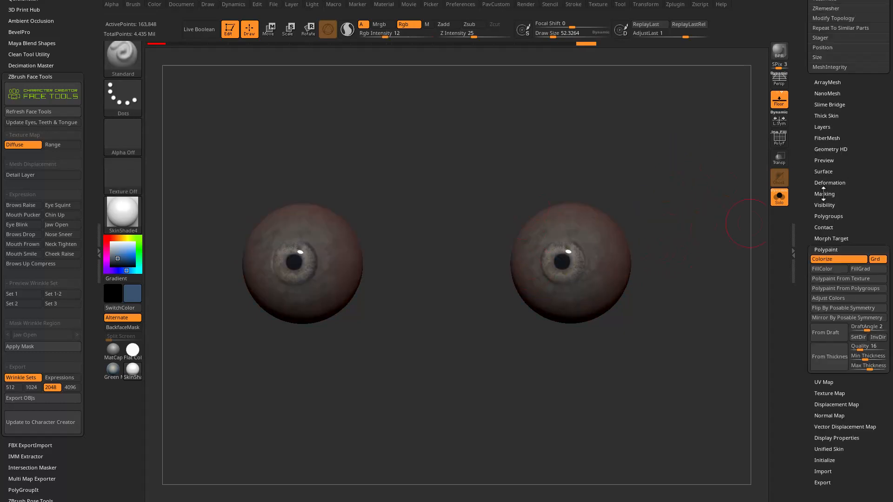
pyautogui.click(824, 194)
pyautogui.click(867, 203)
pyautogui.click(868, 203)
pyautogui.scroll(2, 802, 191)
pyautogui.scroll(-1, 801, 191)
pyautogui.moveTo(808, 212); pyautogui.dragTo(807, 100)
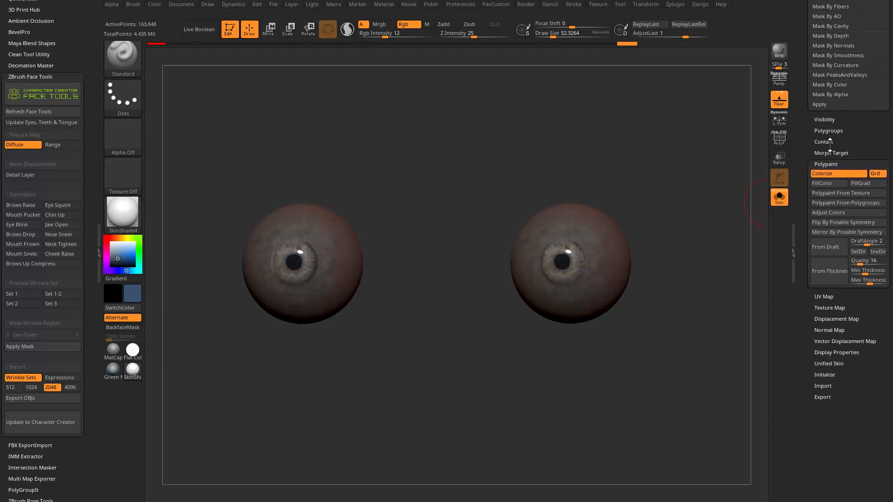
# - Recolour the unmasked irises green with Adjust Colors, setting HSV Hue to about 0.148 and raising HSV Saturation slightly
pyautogui.click(829, 213)
pyautogui.click(804, 140)
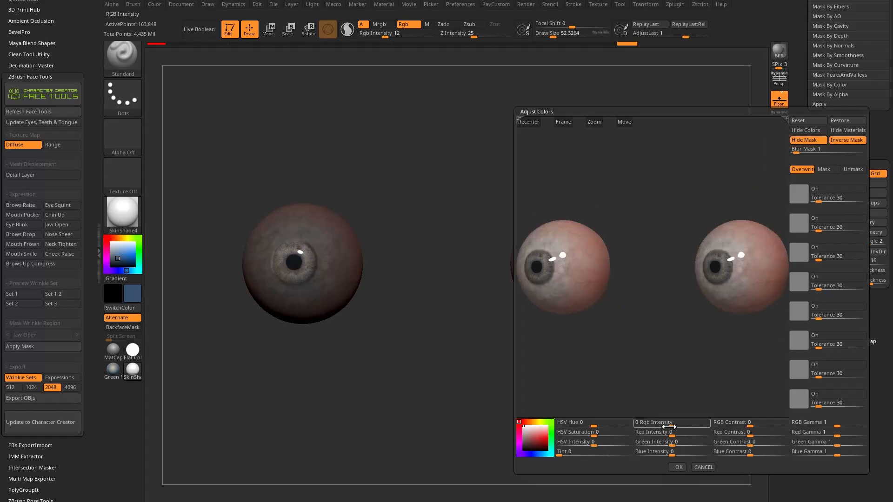
pyautogui.moveTo(597, 425); pyautogui.dragTo(616, 423)
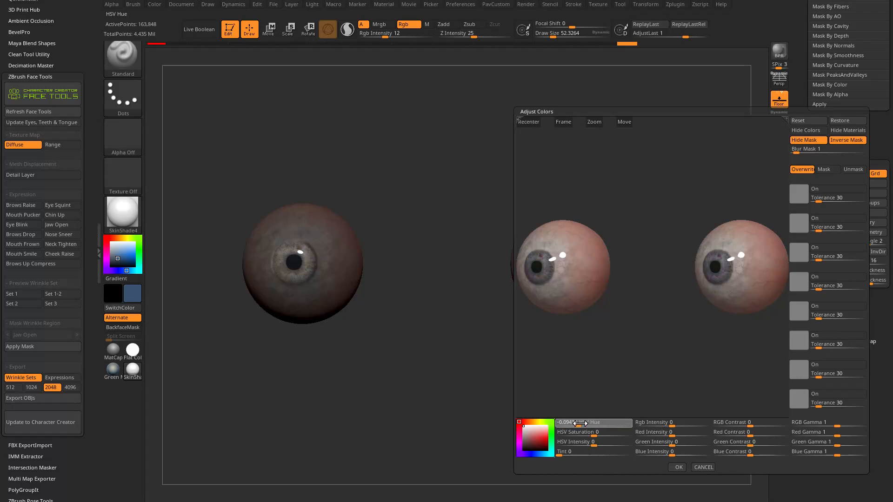
pyautogui.moveTo(599, 423); pyautogui.dragTo(614, 424)
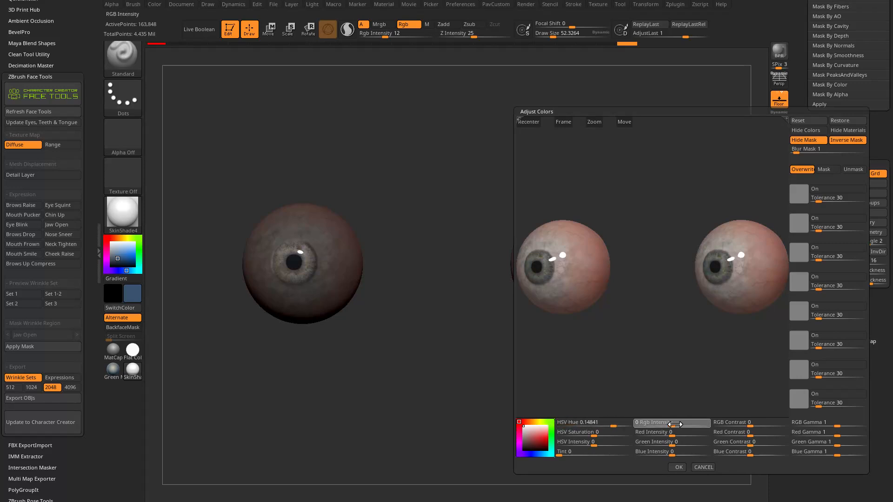
pyautogui.moveTo(595, 434)
pyautogui.mouseDown()
pyautogui.moveTo(610, 435)
pyautogui.moveTo(603, 438)
pyautogui.mouseUp()
pyautogui.click(679, 467)
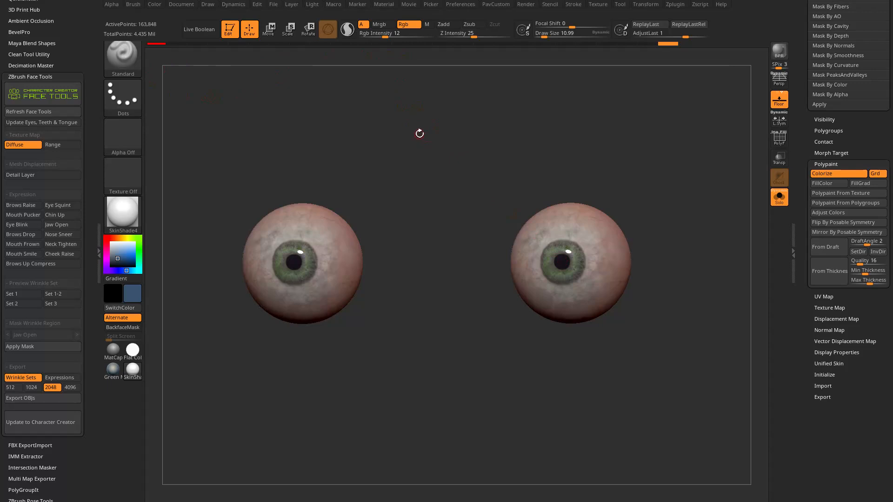
# - Switch to the Paint brush at RGB intensity 100 and sample the dark pupil colour from the eye
pyautogui.press('b')
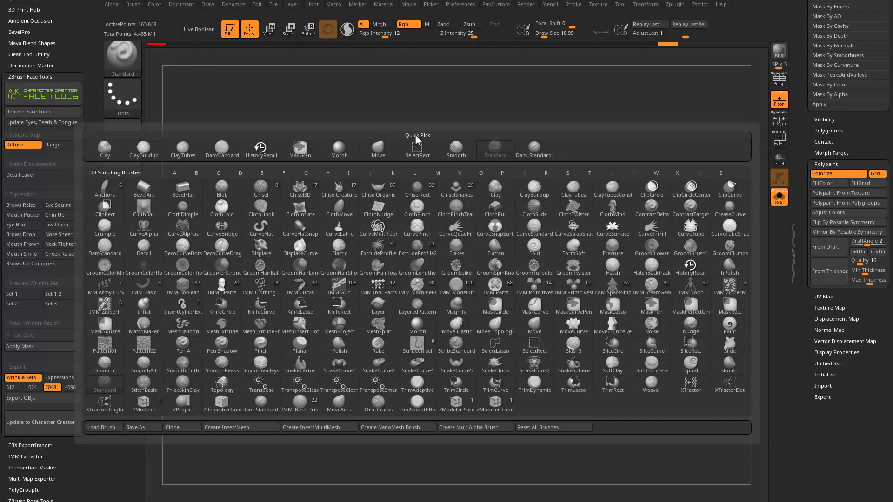
pyautogui.press('p')
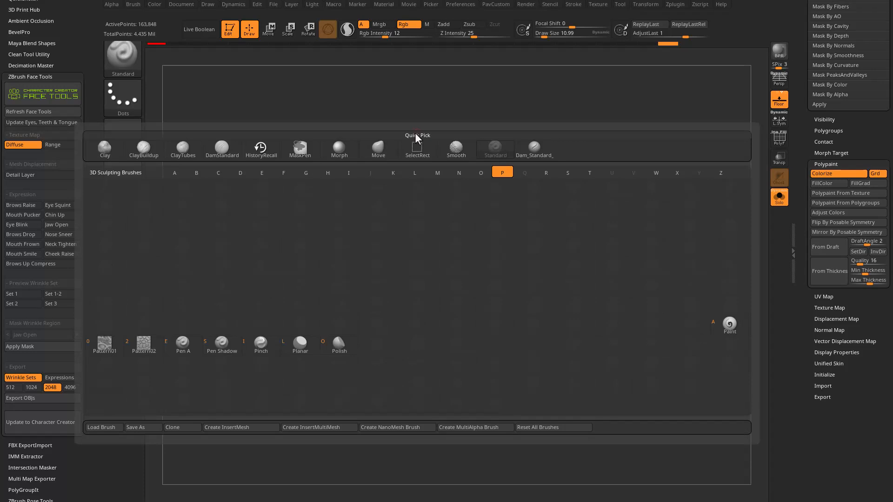
pyautogui.click(730, 327)
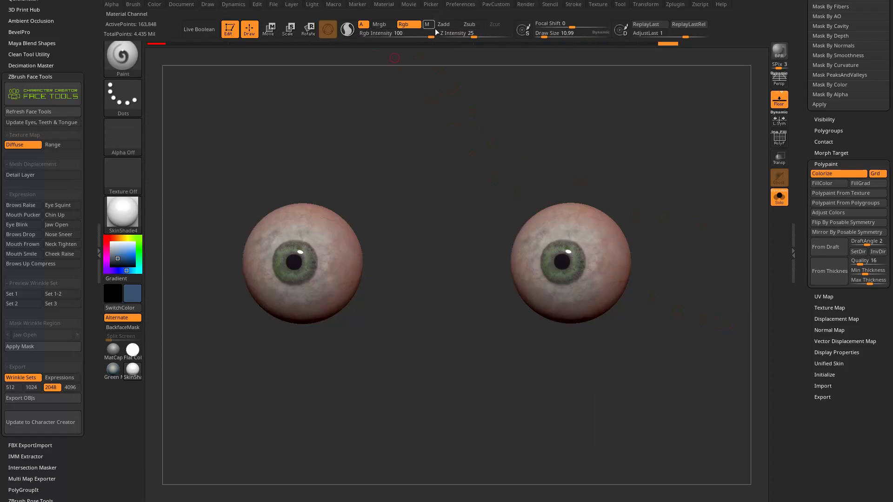
pyautogui.moveTo(673, 165); pyautogui.dragTo(667, 154)
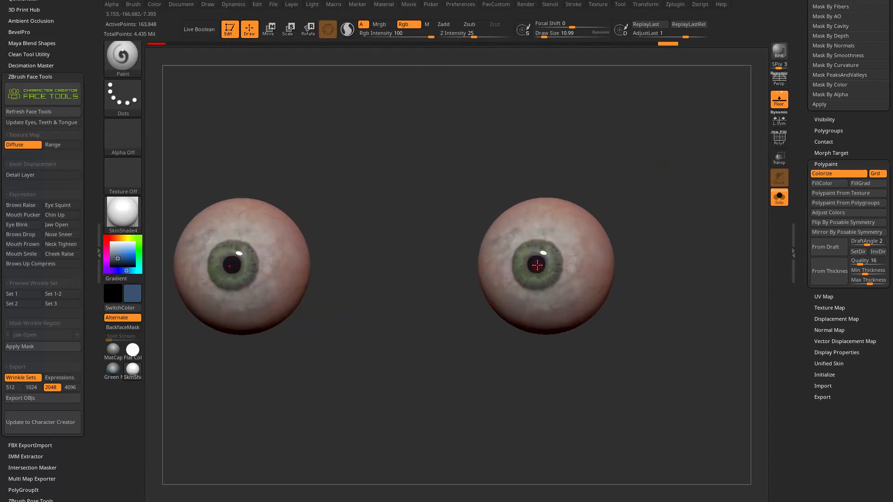
pyautogui.press('c')
# - Try painting the pupils into vertical slits on both eyes and undo the strokes
pyautogui.keyDown('alt'); pyautogui.moveTo(662, 185); pyautogui.dragTo(682, 190); pyautogui.keyUp('alt')
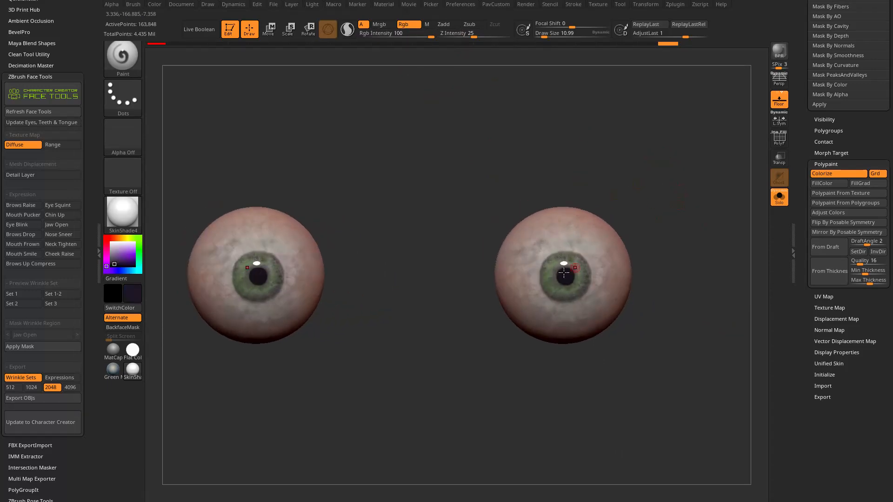
pyautogui.moveTo(570, 275)
pyautogui.mouseDown(button='right')
pyautogui.moveTo(565, 288)
pyautogui.moveTo(617, 255)
pyautogui.mouseUp(button='right')
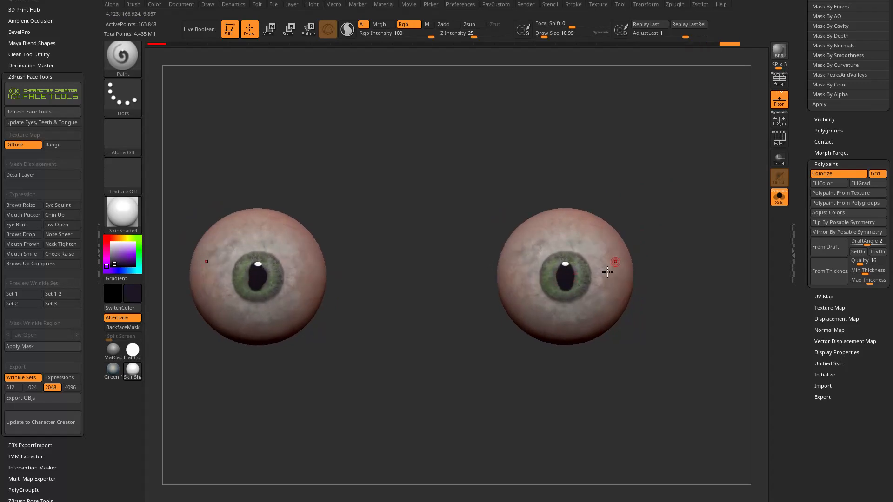
pyautogui.hotkey('ctrl', 'z')
pyautogui.hotkey('ctrl', 'z')
pyautogui.hotkey('ctrl', 'z')
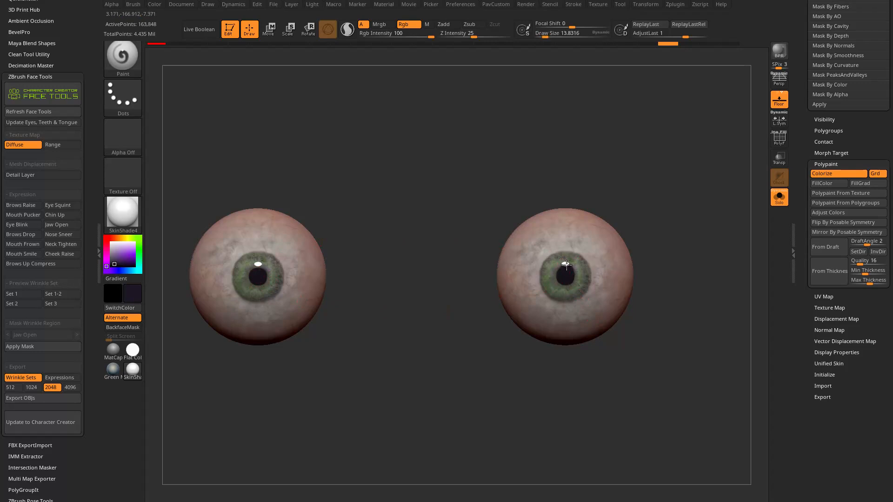
# - Try the ToyPlastic material on the eyeballs and switch back to SkinShade4
pyautogui.moveTo(391, 229); pyautogui.dragTo(369, 183)
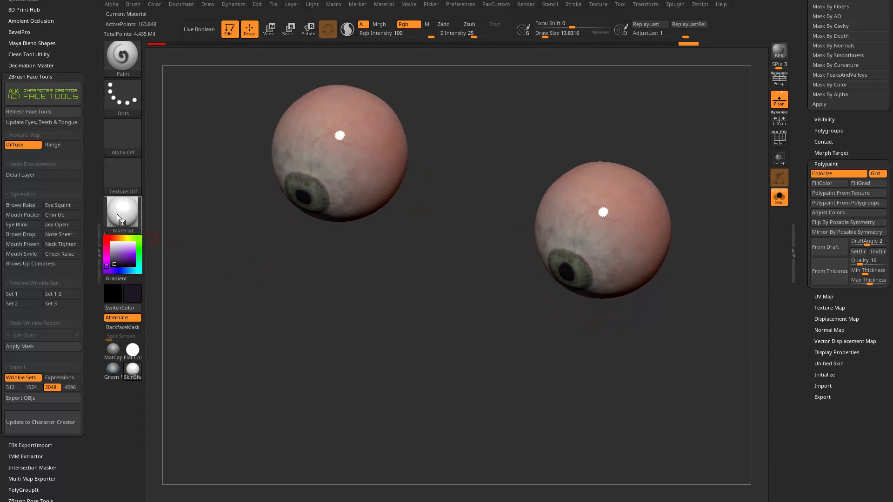
pyautogui.moveTo(121, 211); pyautogui.dragTo(317, 158)
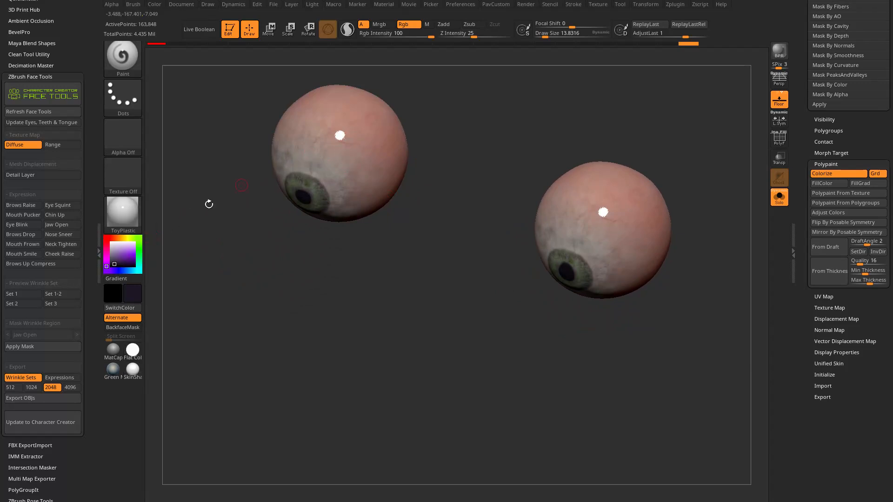
pyautogui.click(122, 208)
pyautogui.click(728, 333)
# - Paint dark, pointed vertical slit pupils on both irises with a draw size of about 11, and show the whole head
pyautogui.moveTo(347, 214); pyautogui.dragTo(541, 318)
pyautogui.moveTo(584, 226); pyautogui.dragTo(545, 239)
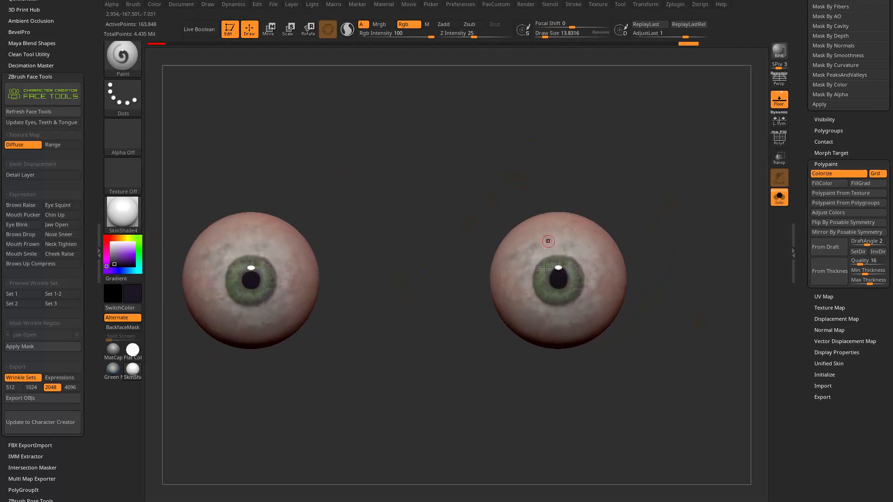
pyautogui.moveTo(652, 180); pyautogui.dragTo(561, 229)
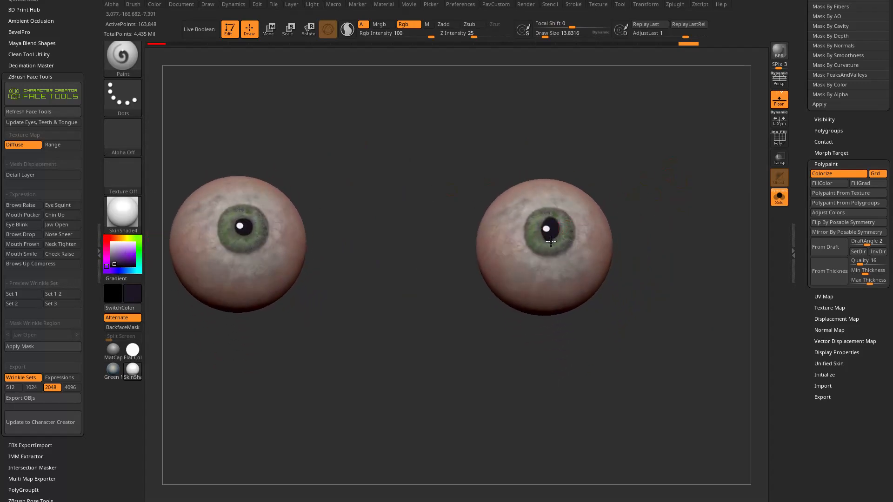
pyautogui.press('[')
pyautogui.moveTo(630, 176); pyautogui.dragTo(567, 235)
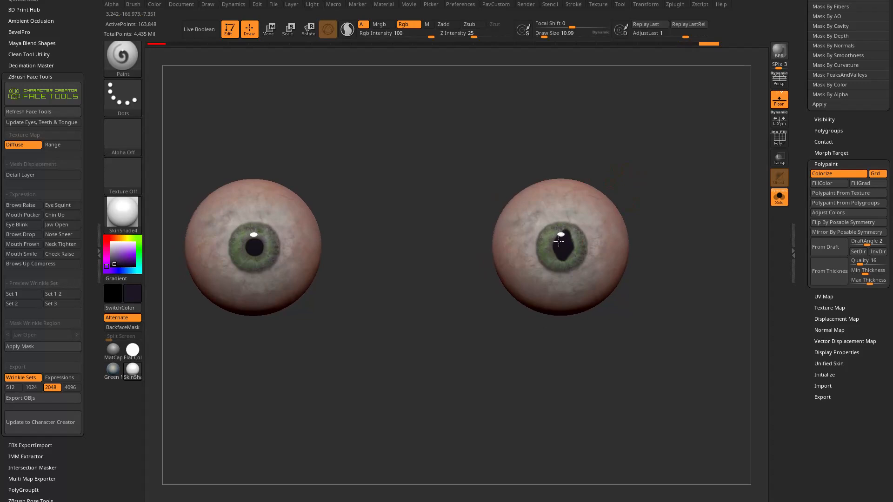
pyautogui.moveTo(656, 175); pyautogui.dragTo(637, 182)
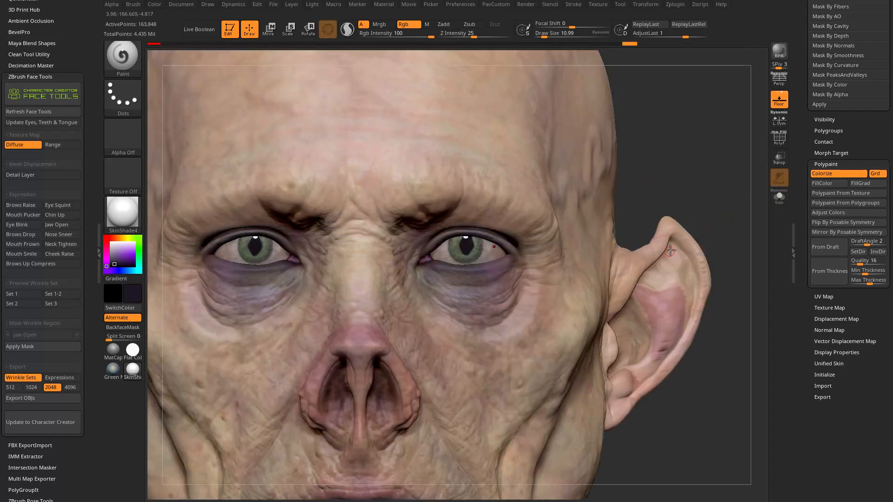
# - Select the CC_Base_Lower_Teeth subtool and isolate it
pyautogui.moveTo(642, 139); pyautogui.dragTo(714, 185)
pyautogui.scroll(1, 803, 163)
pyautogui.scroll(5, 804, 163)
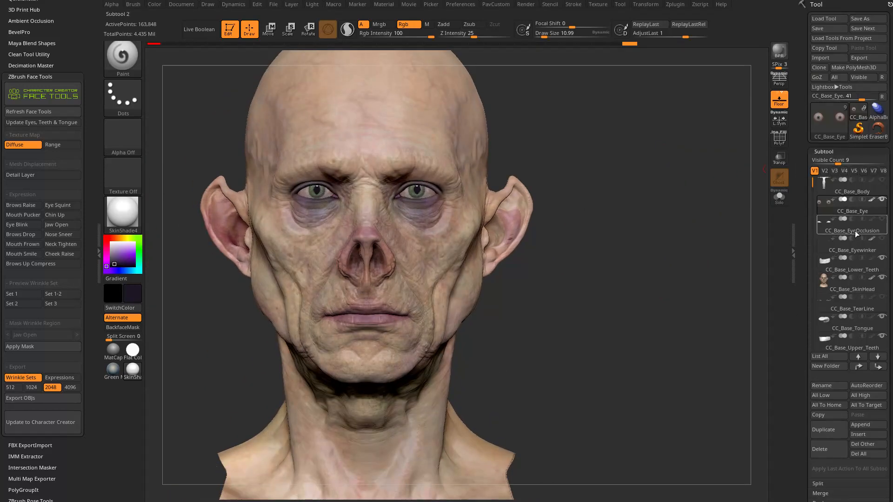
pyautogui.click(845, 269)
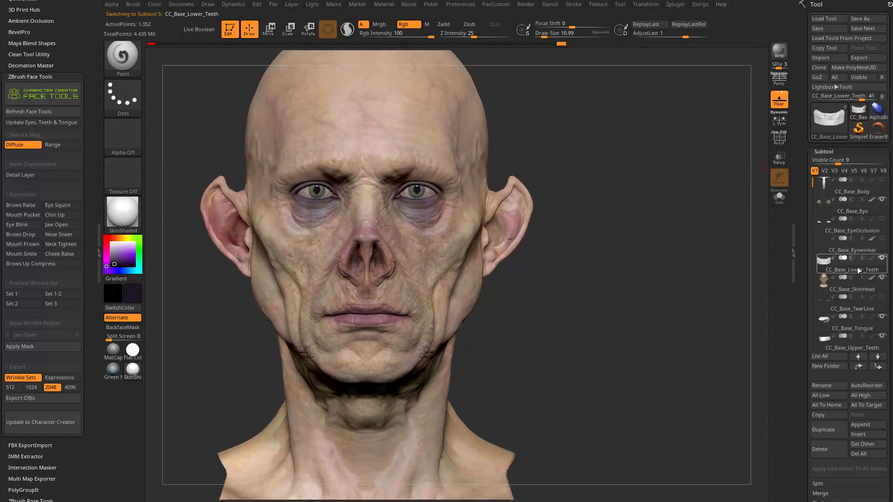
pyautogui.click(779, 197)
pyautogui.moveTo(675, 277); pyautogui.dragTo(609, 273)
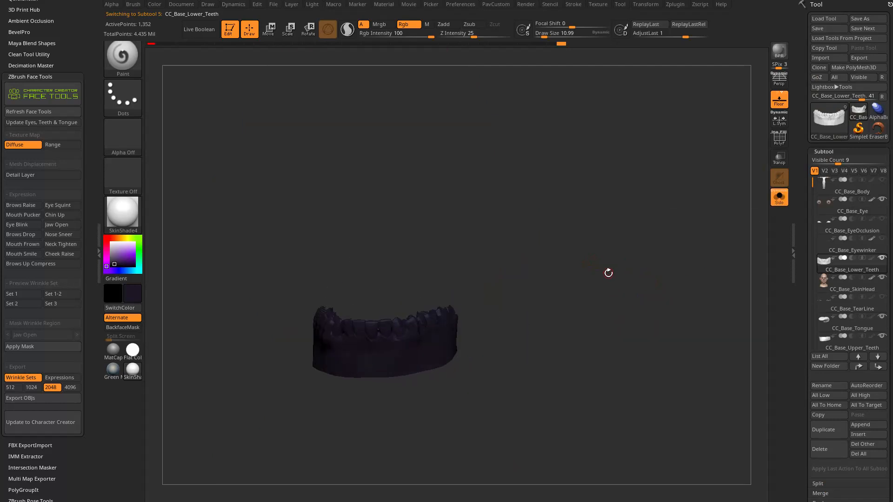
# - Enable polypaint display on the lower teeth subtool and set the active colour to white
pyautogui.moveTo(134, 253); pyautogui.dragTo(121, 255)
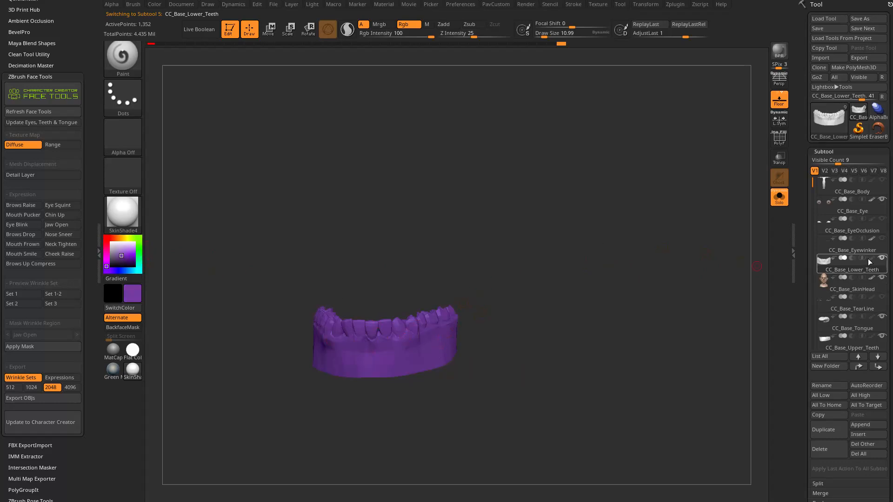
pyautogui.moveTo(500, 260); pyautogui.dragTo(480, 282)
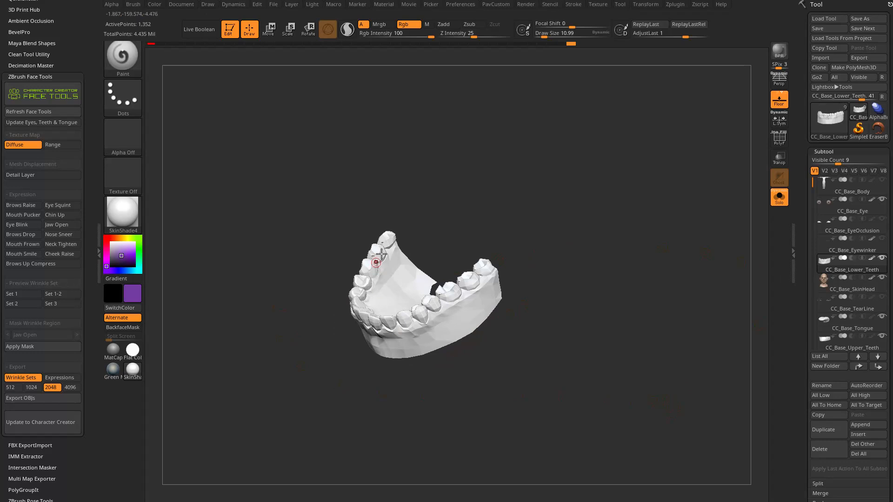
pyautogui.moveTo(520, 228); pyautogui.dragTo(474, 270)
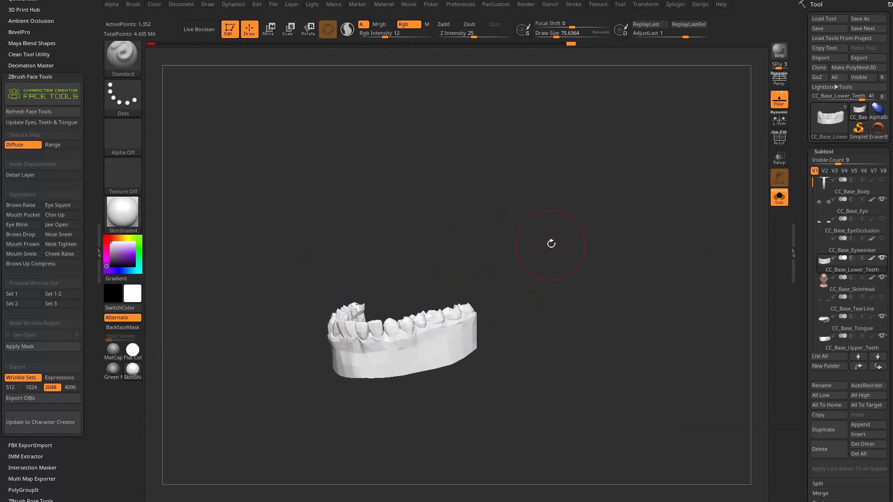
# - Turn on the Std_Lower_Teeth texture map for the lower teeth and inspect the textured teeth and gums up close
pyautogui.moveTo(802, 289); pyautogui.dragTo(803, 105)
pyautogui.moveTo(805, 241); pyautogui.dragTo(802, 147)
pyautogui.keyDown('shift'); pyautogui.click(821, 121); pyautogui.keyUp('shift')
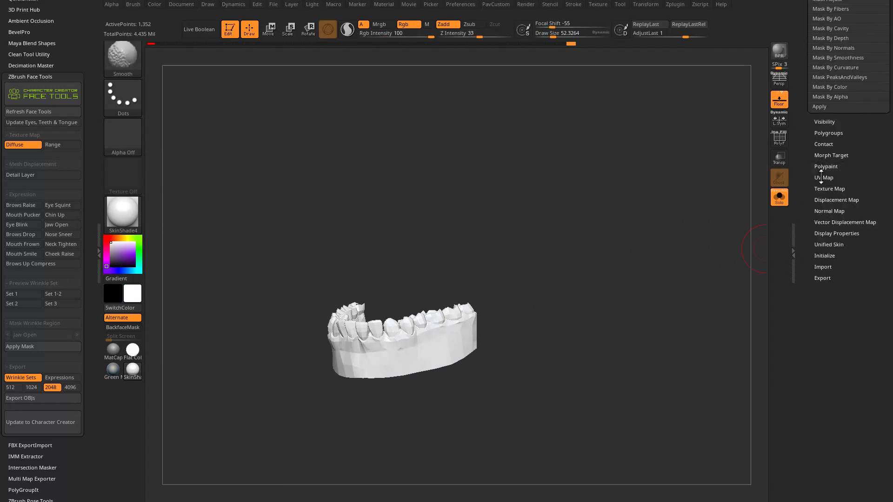
pyautogui.click(826, 188)
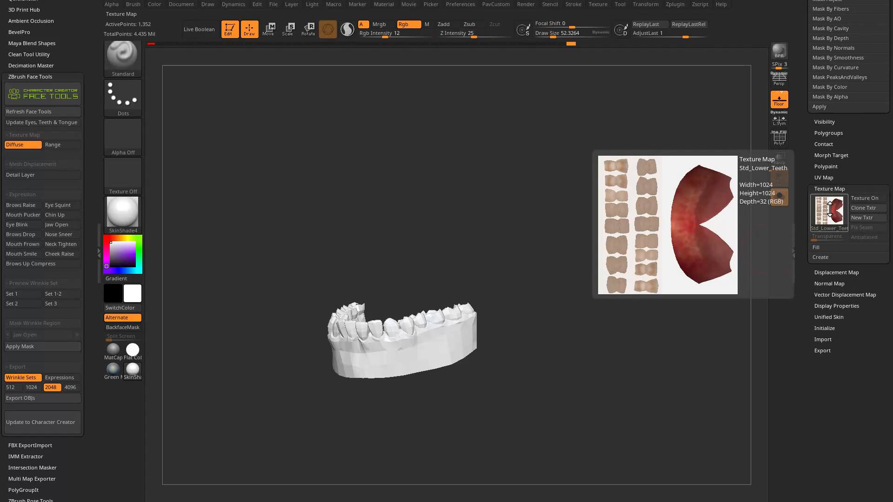
pyautogui.click(864, 198)
pyautogui.moveTo(634, 294); pyautogui.dragTo(779, 251)
pyautogui.moveTo(804, 160); pyautogui.dragTo(803, 207)
pyautogui.keyDown('alt'); pyautogui.moveTo(635, 274); pyautogui.dragTo(522, 75); pyautogui.keyUp('alt')
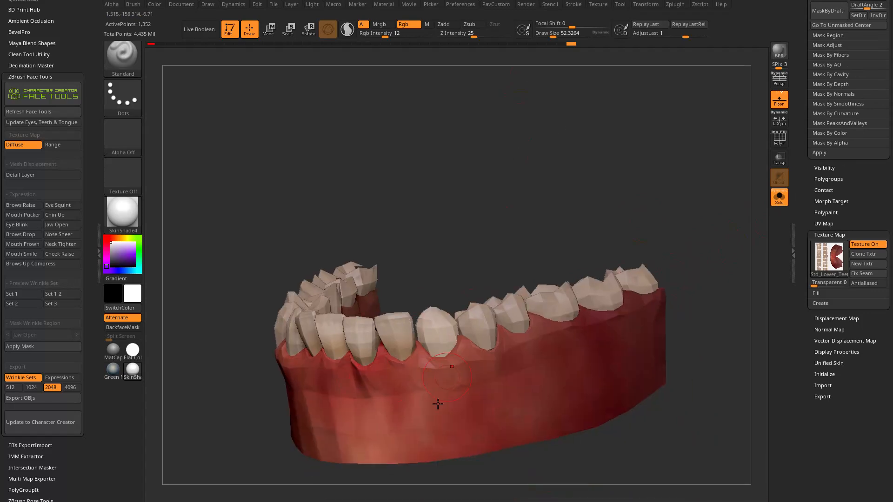
pyautogui.moveTo(470, 256); pyautogui.dragTo(490, 256)
pyautogui.moveTo(630, 222); pyautogui.dragTo(676, 226)
# - Convert the lower teeth's texture to polypaint at RGB intensity 100 and turn the texture display off
pyautogui.moveTo(804, 77); pyautogui.dragTo(802, 291)
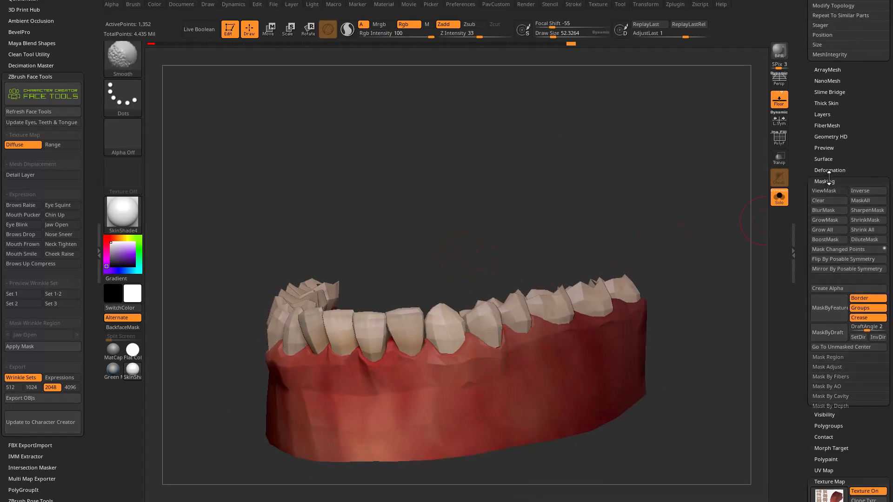
pyautogui.keyDown('shift'); pyautogui.click(826, 182); pyautogui.keyUp('shift')
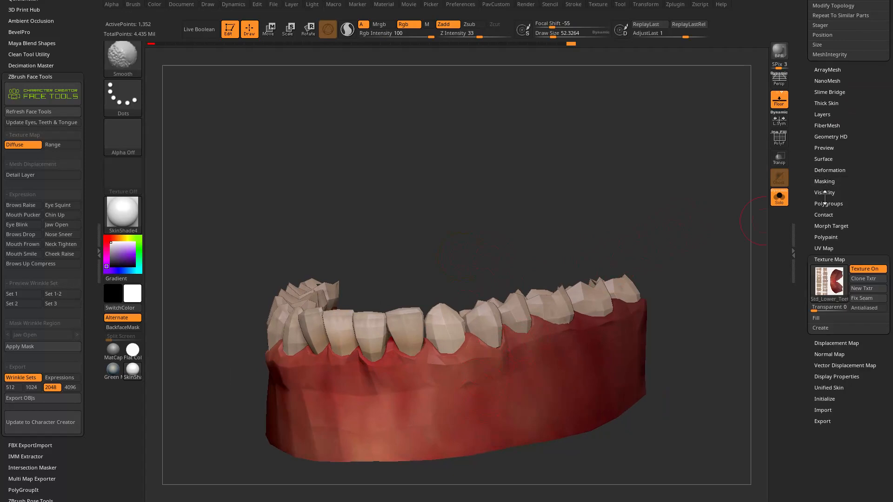
pyautogui.keyDown('shift'); pyautogui.click(822, 236); pyautogui.keyUp('shift')
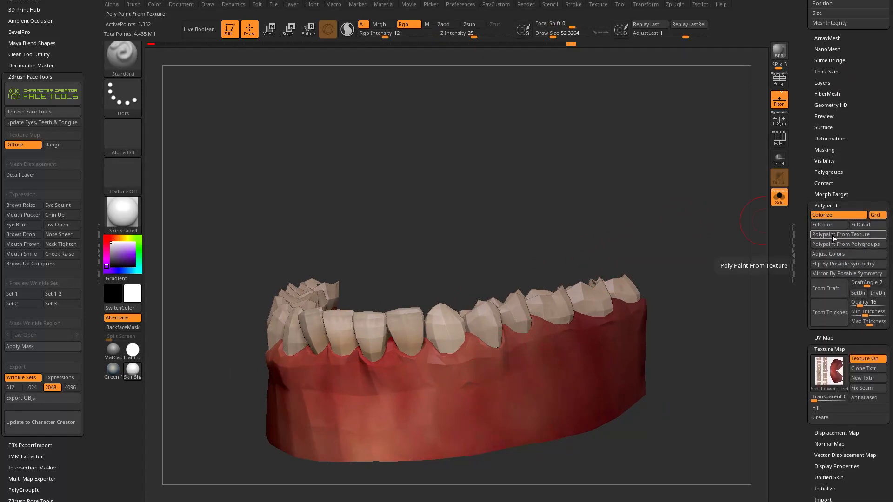
pyautogui.click(833, 235)
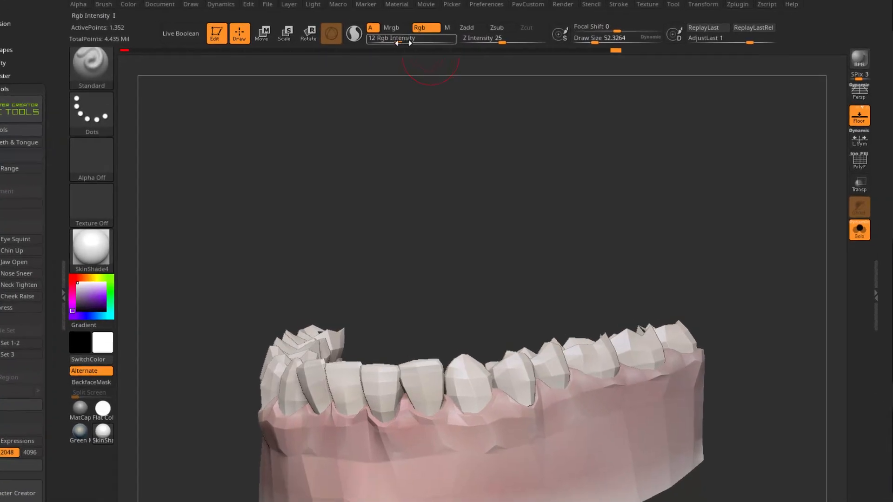
pyautogui.moveTo(393, 36); pyautogui.dragTo(435, 37)
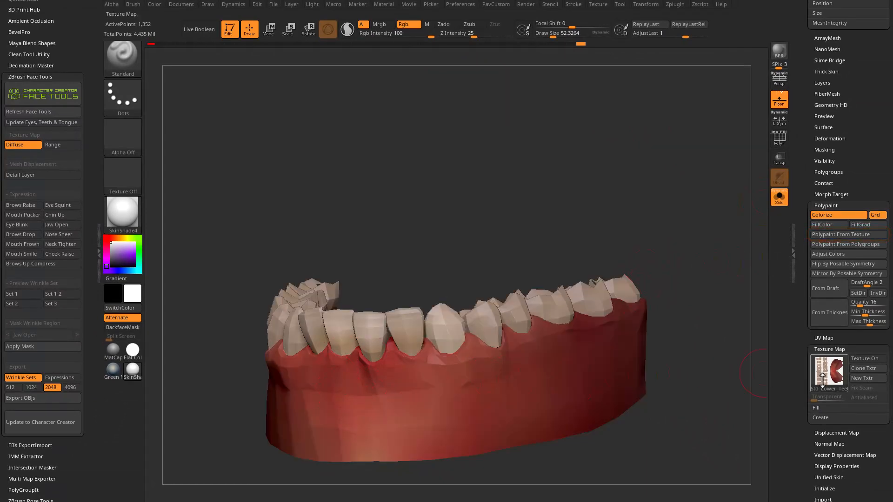
pyautogui.click(864, 359)
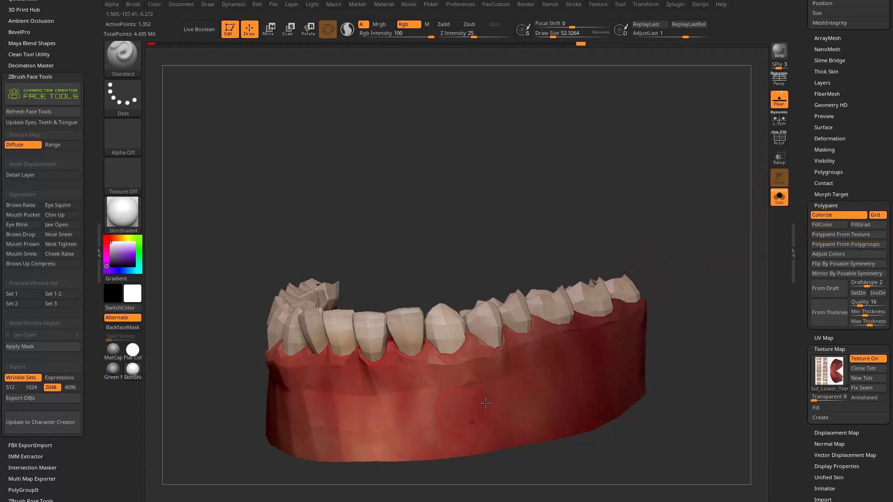
pyautogui.click(858, 360)
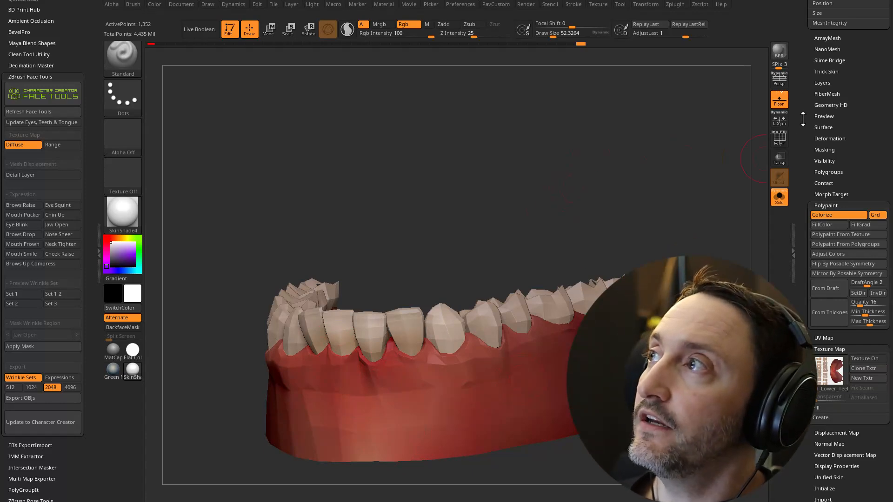
# - Subdivide the lower teeth mesh four times to reach SDiv 5
pyautogui.scroll(7, 805, 215)
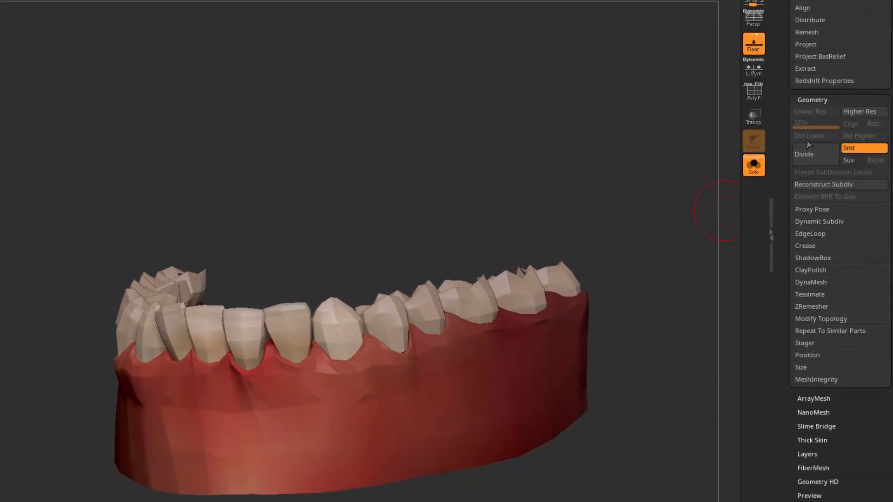
pyautogui.press('d')
pyautogui.press('d')
pyautogui.press('d')
pyautogui.press('d')
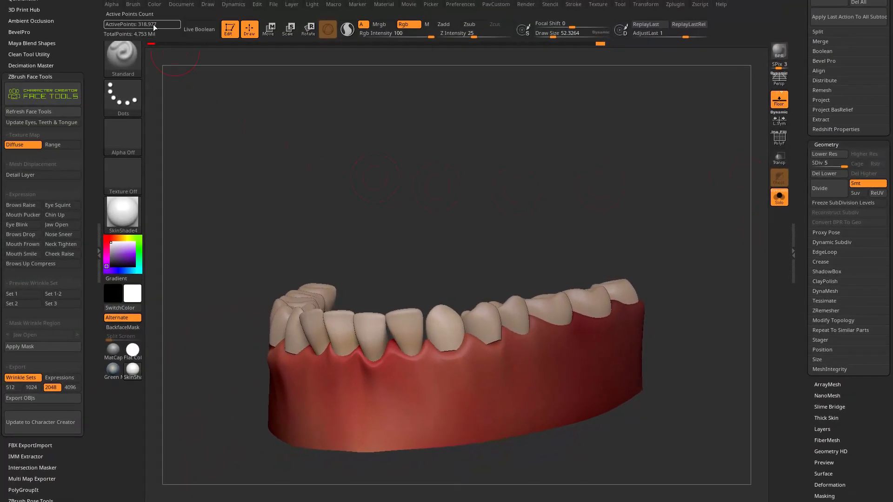
# - Select the Move brush and display the polyframe on the lower teeth
pyautogui.moveTo(802, 299); pyautogui.dragTo(802, 44)
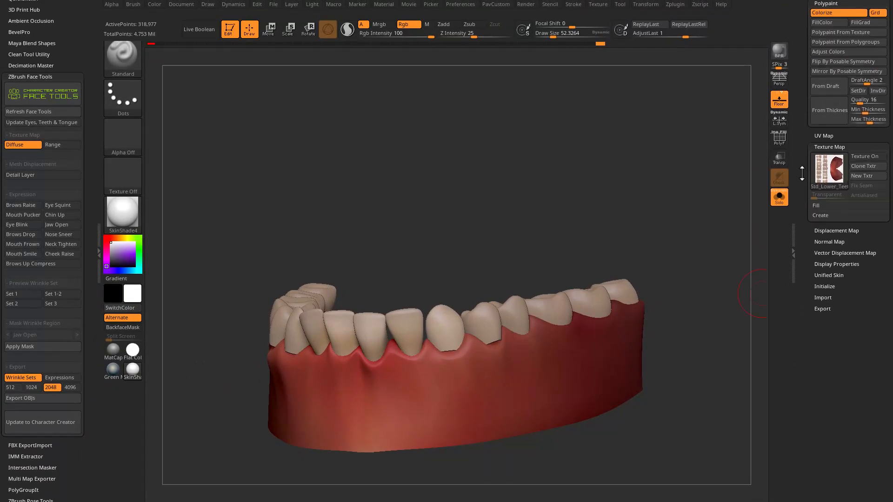
pyautogui.moveTo(817, 179); pyautogui.dragTo(818, 288)
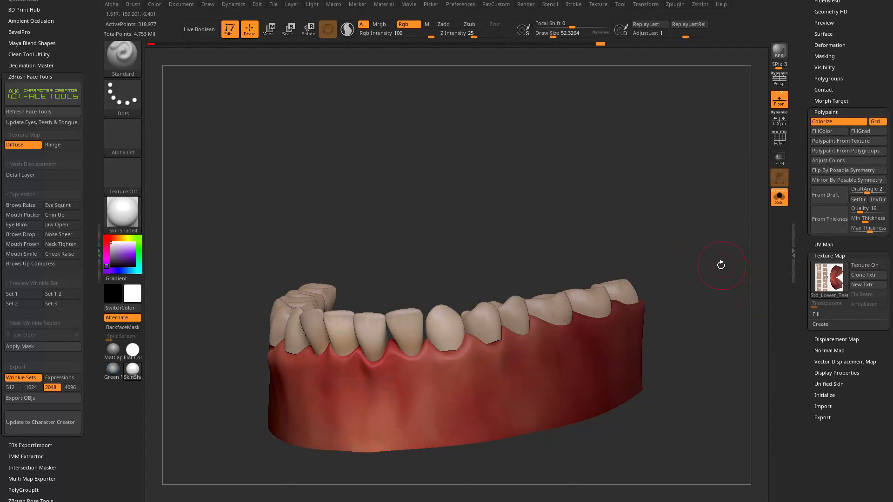
pyautogui.moveTo(502, 388)
pyautogui.mouseDown(button='right')
pyautogui.moveTo(669, 236)
pyautogui.moveTo(680, 247)
pyautogui.moveTo(640, 253)
pyautogui.moveTo(708, 259)
pyautogui.moveTo(706, 212)
pyautogui.moveTo(702, 241)
pyautogui.moveTo(558, 286)
pyautogui.mouseUp(button='right')
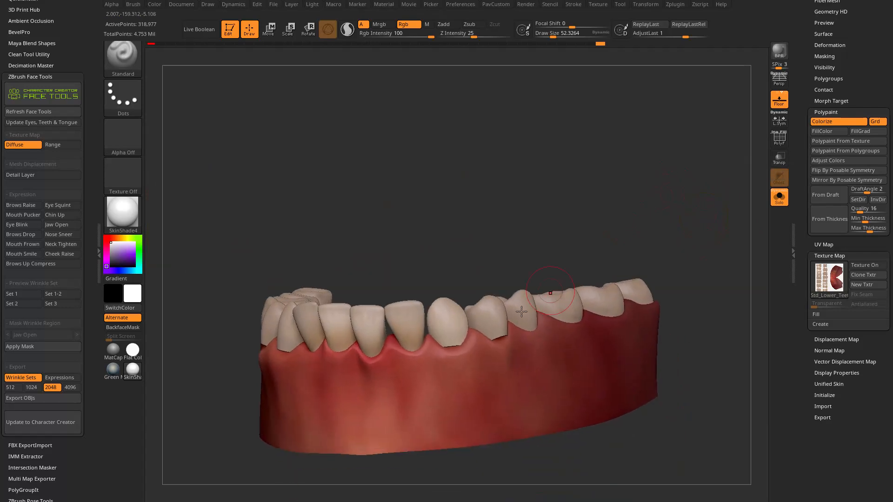
pyautogui.press('b')
pyautogui.press('m')
pyautogui.press('v')
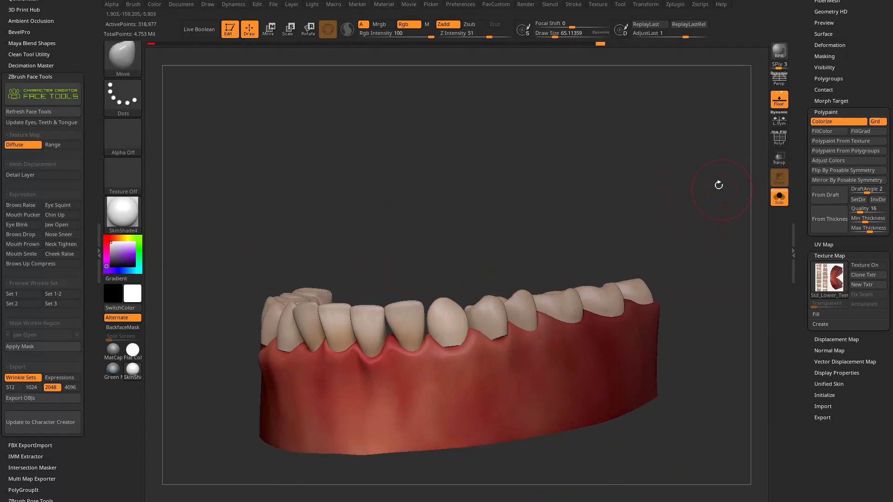
pyautogui.moveTo(722, 191); pyautogui.dragTo(780, 199, button='right')
pyautogui.click(783, 141)
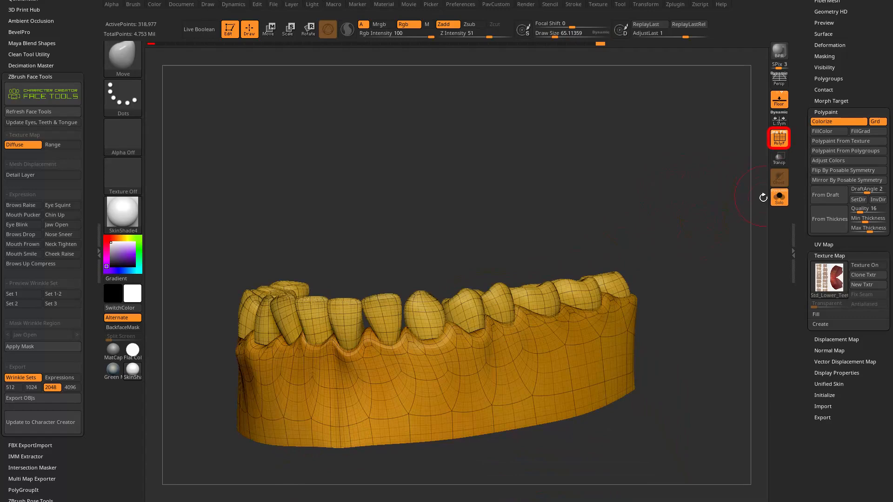
# - Turn off polypaint display on the lower teeth subtool and inspect the wireframe from several sides
pyautogui.moveTo(800, 212); pyautogui.dragTo(800, 302)
pyautogui.click(873, 260)
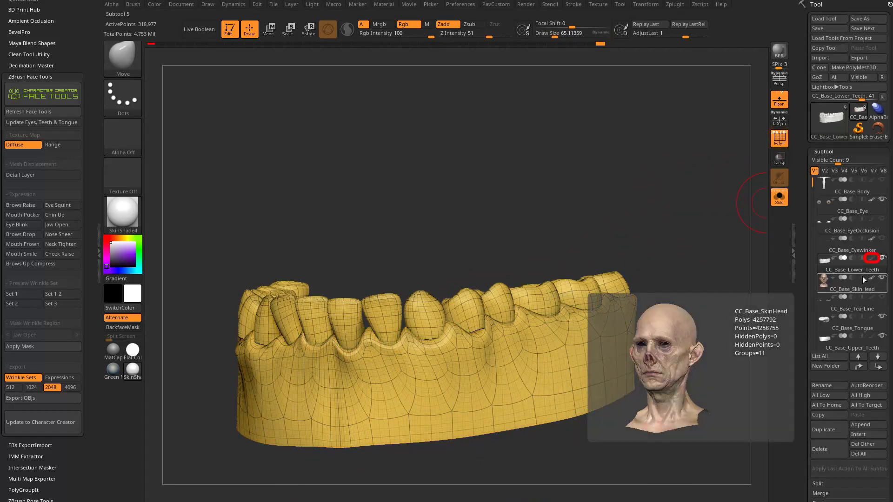
pyautogui.moveTo(485, 337); pyautogui.dragTo(208, 309, button='right')
pyautogui.moveTo(692, 313); pyautogui.dragTo(654, 304, button='right')
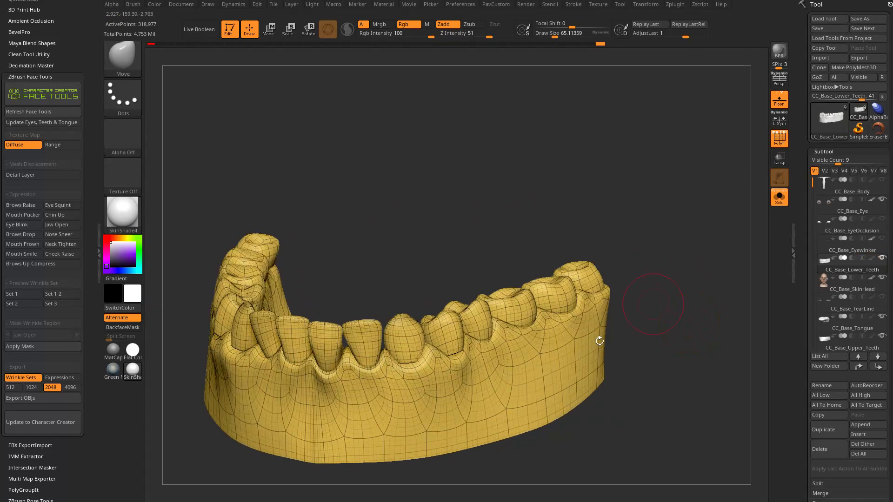
pyautogui.moveTo(667, 260); pyautogui.dragTo(536, 201, button='right')
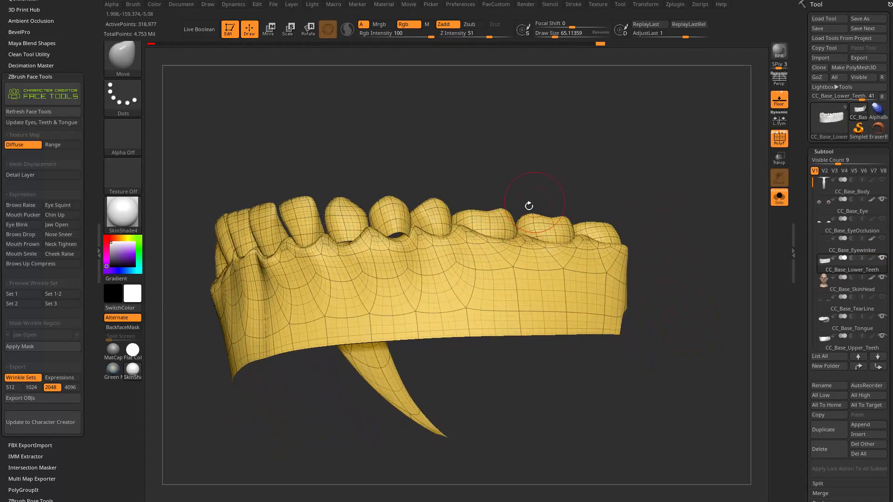
pyautogui.moveTo(409, 247); pyautogui.dragTo(590, 178, button='right')
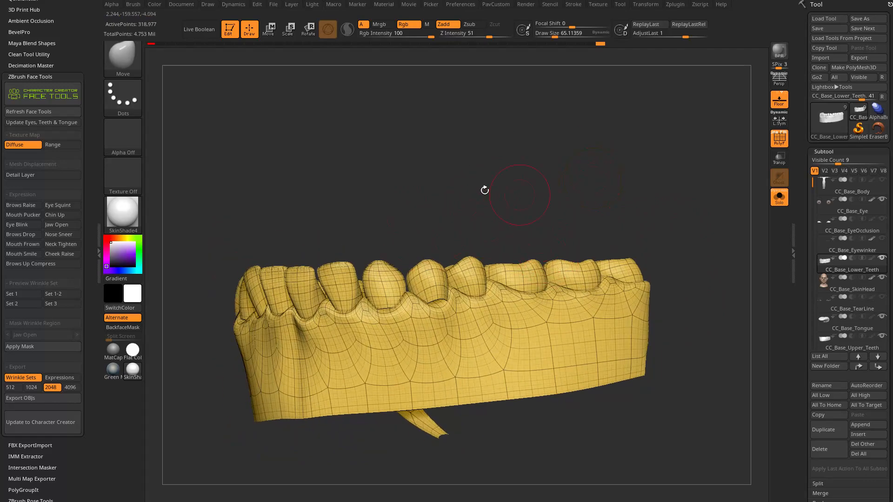
# - Dock the Brush palette and open the Move brush's Auto Masking settings
pyautogui.click(130, 6)
pyautogui.moveTo(129, 15); pyautogui.dragTo(30, 36)
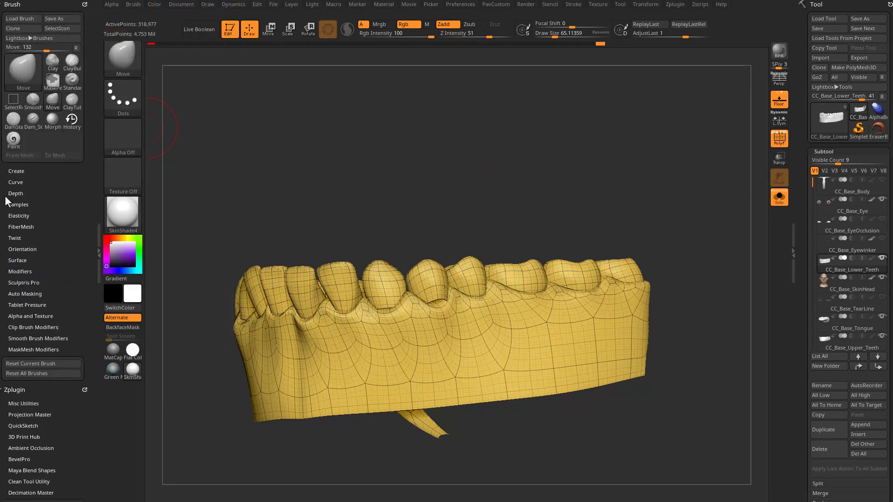
pyautogui.press('shift')
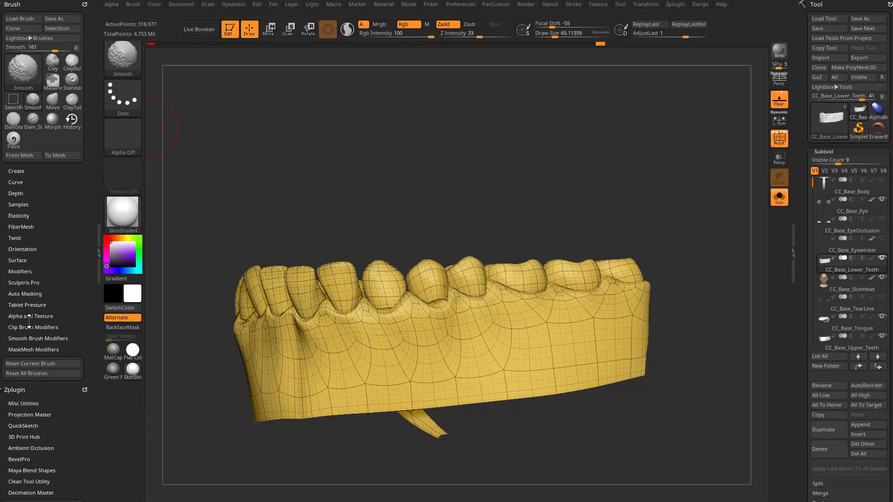
pyautogui.click(25, 294)
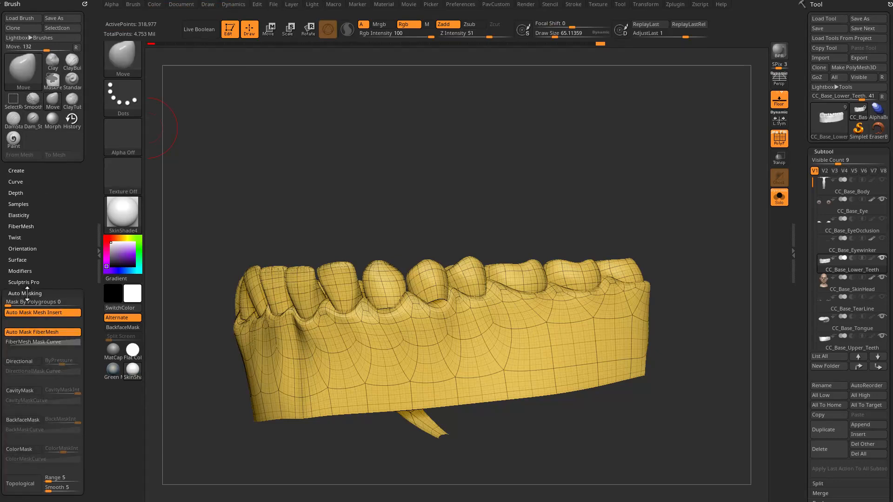
pyautogui.scroll(-3, 51, 395)
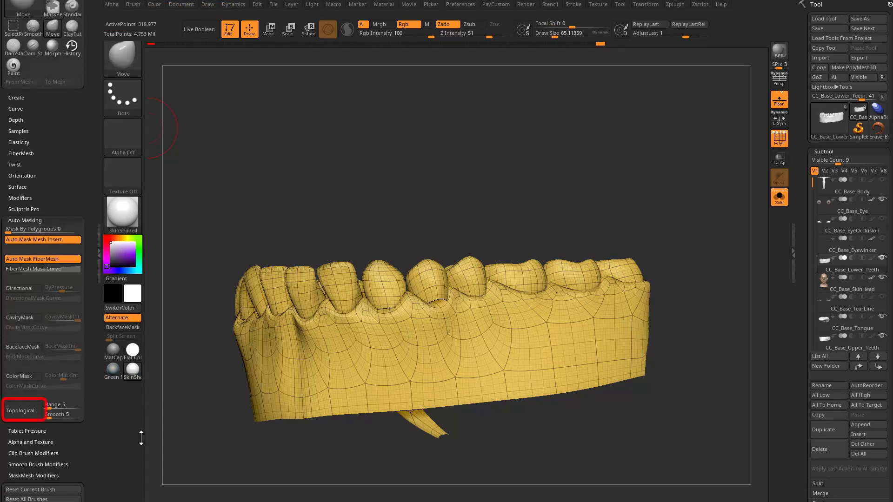
# - Reselect the Move brush, enable its Topological auto masking and set the draw size to about 83
pyautogui.press('b')
pyautogui.press('s')
pyautogui.press('t')
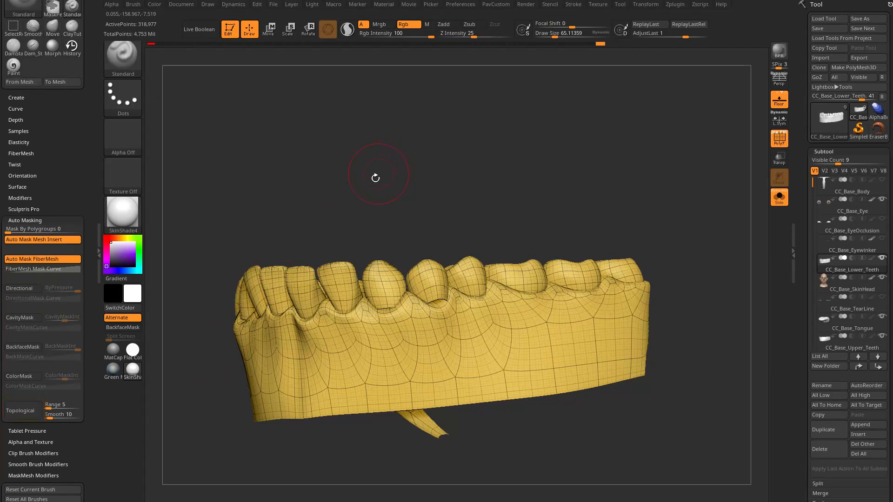
pyautogui.press('b')
pyautogui.press('m')
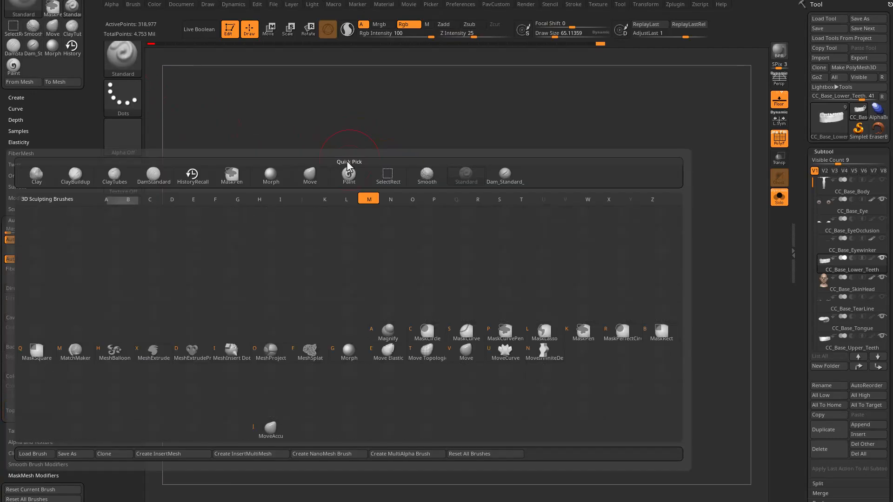
pyautogui.click(466, 352)
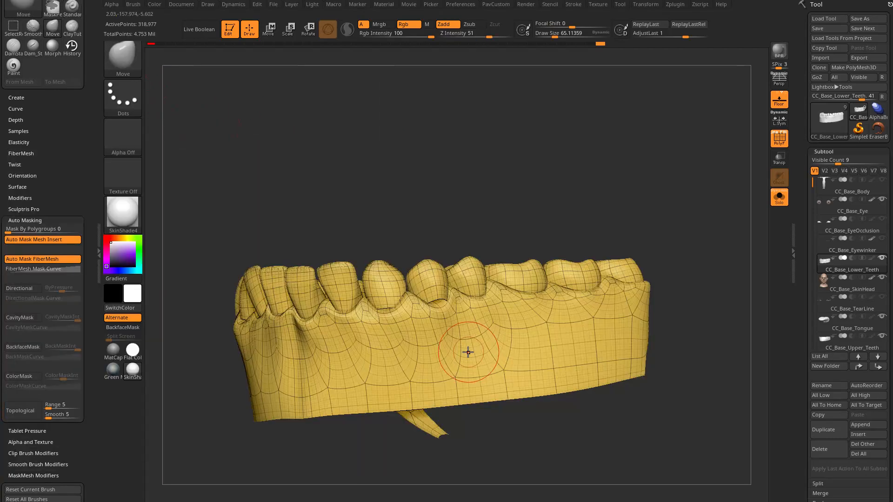
pyautogui.press('s')
pyautogui.moveTo(439, 313); pyautogui.dragTo(448, 315)
# - Try pulling a single lower tooth up out of the gum with the Move brush at draw size about 322, and undo it
pyautogui.moveTo(460, 219); pyautogui.dragTo(471, 325)
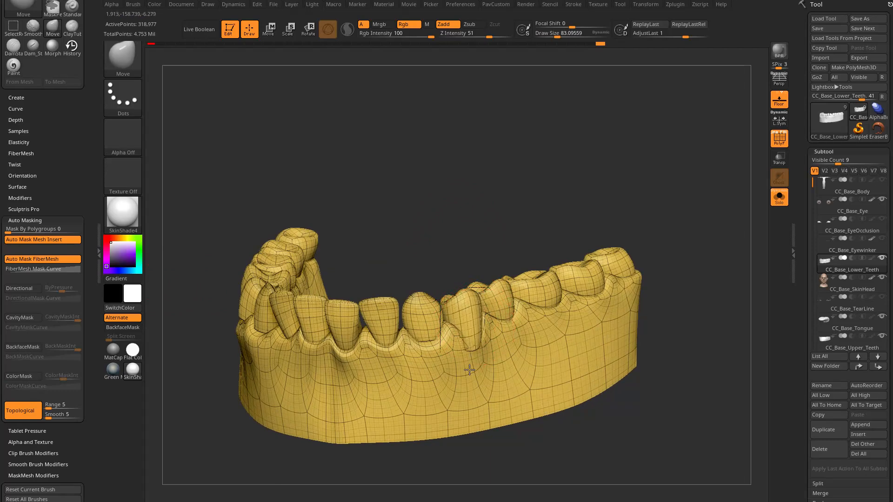
pyautogui.hotkey('ctrl', 'z')
pyautogui.press('s')
pyautogui.moveTo(458, 325)
pyautogui.mouseDown()
pyautogui.moveTo(475, 325)
pyautogui.moveTo(421, 187)
pyautogui.mouseUp()
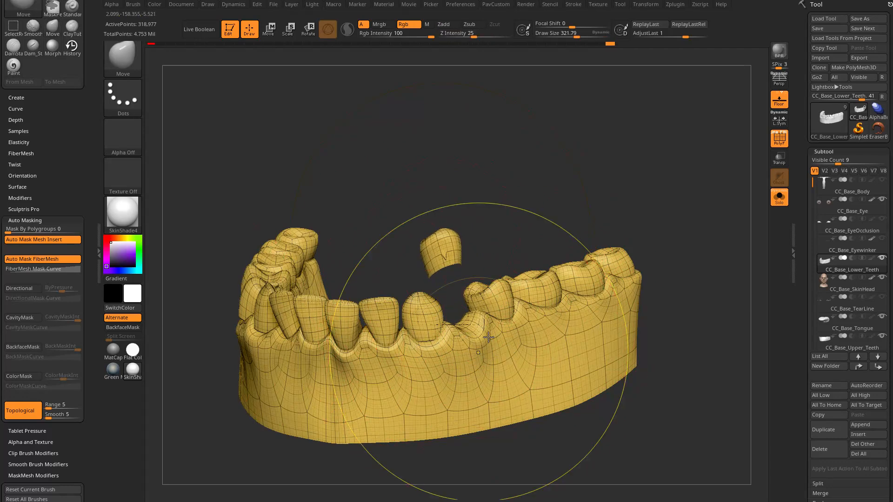
pyautogui.hotkey('ctrl', 'z')
# - Reshape the two lower canines into long pointed fangs with the Move brush, using Topological auto masking
pyautogui.press('s')
pyautogui.moveTo(476, 343); pyautogui.dragTo(469, 344)
pyautogui.press('s')
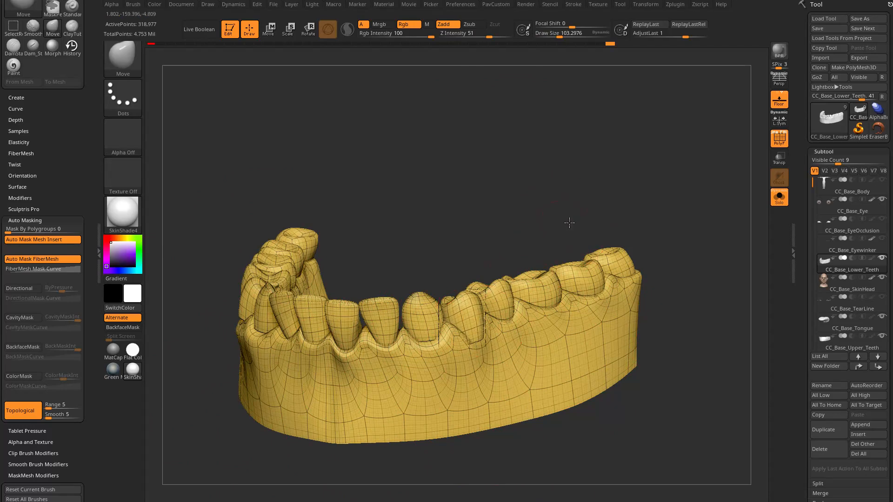
pyautogui.moveTo(566, 222); pyautogui.dragTo(477, 340)
pyautogui.moveTo(697, 297)
pyautogui.mouseDown()
pyautogui.moveTo(640, 266)
pyautogui.moveTo(666, 269)
pyautogui.mouseUp()
pyautogui.press('s')
pyautogui.moveTo(464, 295); pyautogui.dragTo(462, 295)
pyautogui.moveTo(420, 257); pyautogui.dragTo(424, 221)
pyautogui.moveTo(452, 209); pyautogui.dragTo(582, 218)
pyautogui.moveTo(300, 308); pyautogui.dragTo(299, 239)
pyautogui.moveTo(479, 225); pyautogui.dragTo(651, 256)
pyautogui.moveTo(462, 193)
pyautogui.mouseDown()
pyautogui.moveTo(542, 221)
pyautogui.moveTo(646, 235)
pyautogui.moveTo(626, 215)
pyautogui.moveTo(660, 218)
pyautogui.mouseUp()
# - Mask the whole tooth behind the lower canine by masking a spot on it and growing the mask with Grow All
pyautogui.scroll(-15, 817, 177)
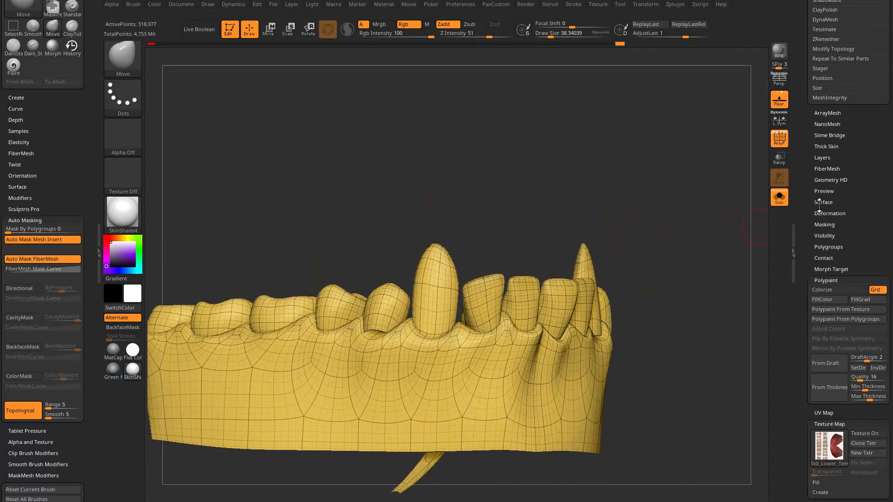
pyautogui.click(826, 280)
pyautogui.click(824, 226)
pyautogui.scroll(-2, 803, 231)
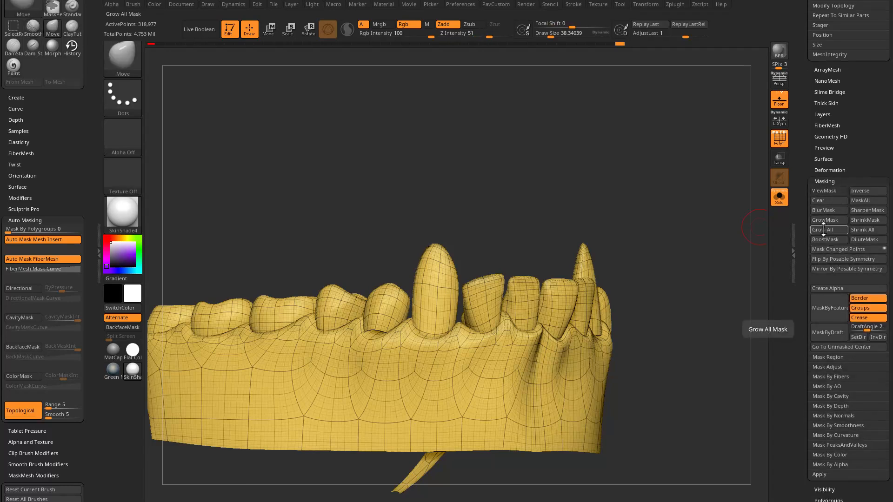
pyautogui.moveTo(725, 309); pyautogui.dragTo(722, 297)
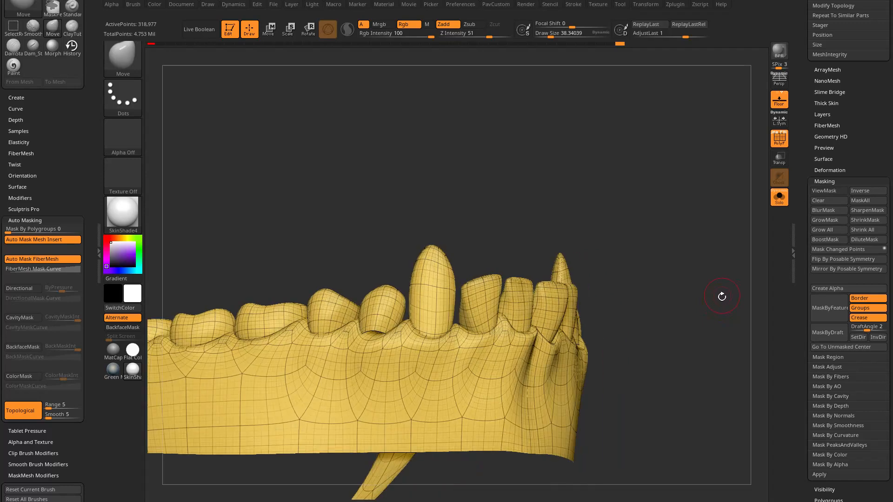
pyautogui.keyDown('ctrl'); pyautogui.click(384, 289); pyautogui.keyUp('ctrl')
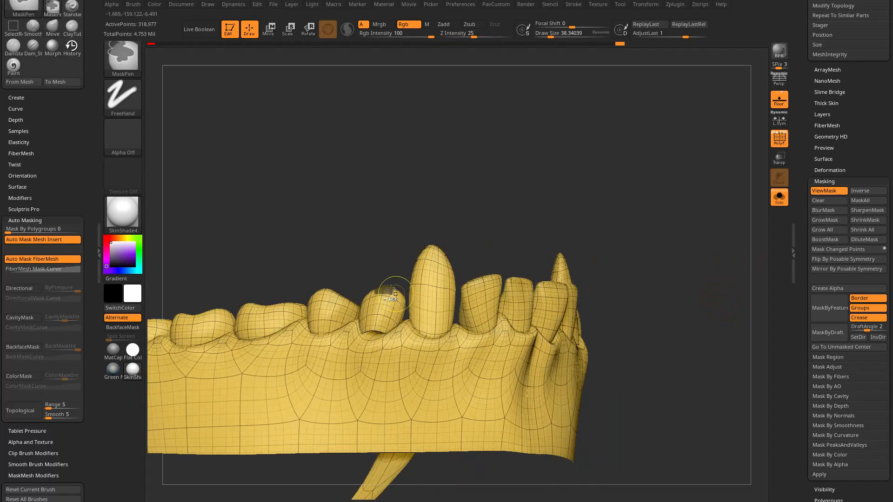
pyautogui.click(816, 229)
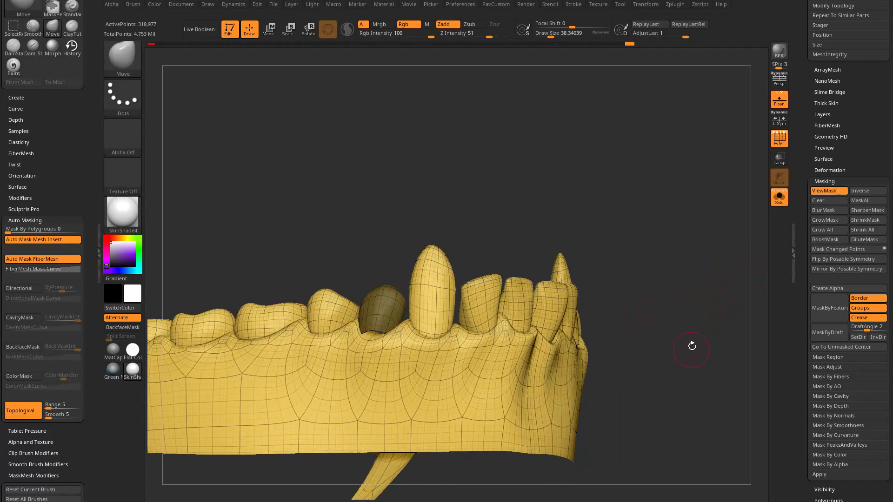
# - Invert the mask to free only that tooth and adjust it with the Move brush at draw size about 116
pyautogui.keyDown('ctrl'); pyautogui.click(690, 305); pyautogui.keyUp('ctrl')
pyautogui.moveTo(691, 306); pyautogui.dragTo(699, 328)
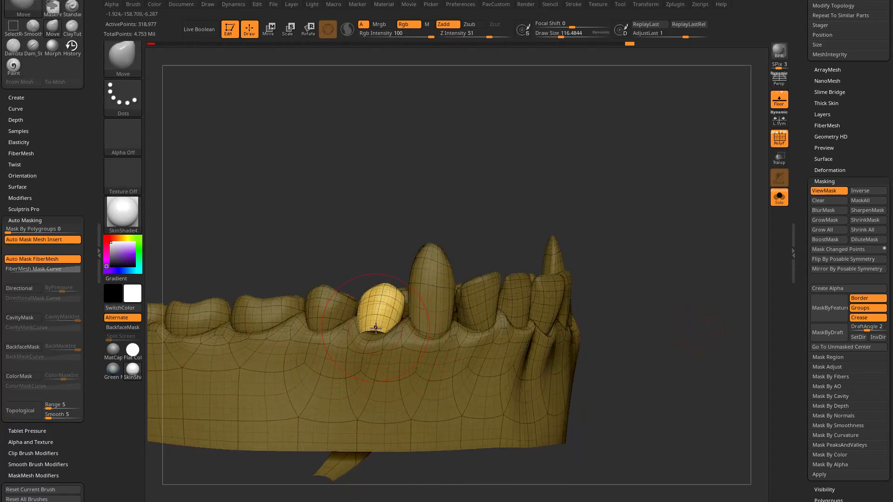
pyautogui.moveTo(378, 332)
pyautogui.mouseDown()
pyautogui.moveTo(378, 342)
pyautogui.moveTo(378, 333)
pyautogui.mouseUp()
pyautogui.moveTo(448, 225); pyautogui.dragTo(394, 251)
pyautogui.moveTo(385, 317); pyautogui.dragTo(377, 319)
# - Clear the mask from the lower teeth mesh
pyautogui.moveTo(508, 203)
pyautogui.mouseDown()
pyautogui.moveTo(534, 151)
pyautogui.moveTo(642, 193)
pyautogui.moveTo(632, 176)
pyautogui.mouseUp()
pyautogui.hotkey('ctrl', 'h')
pyautogui.moveTo(642, 209); pyautogui.dragTo(721, 198)
pyautogui.press('shift')
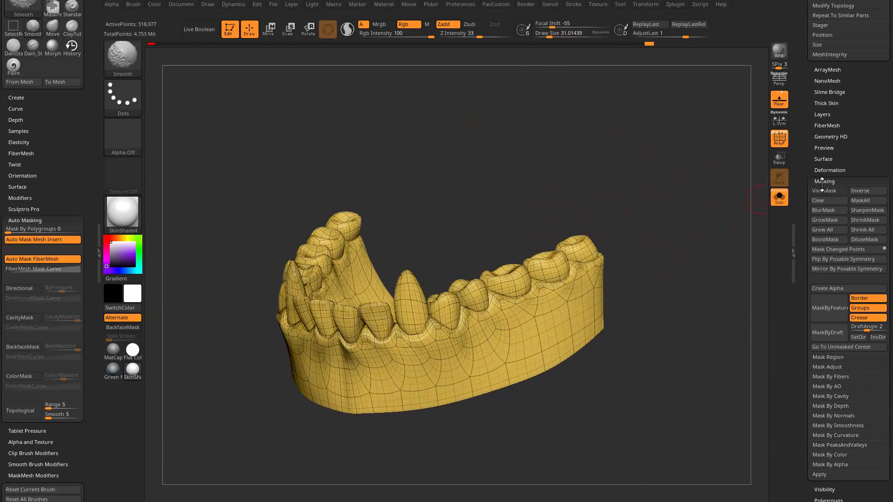
# - Isolate the gums by showing only a small patch at their rear edge and expanding the visibility with Grow All
pyautogui.moveTo(811, 156); pyautogui.dragTo(809, 78)
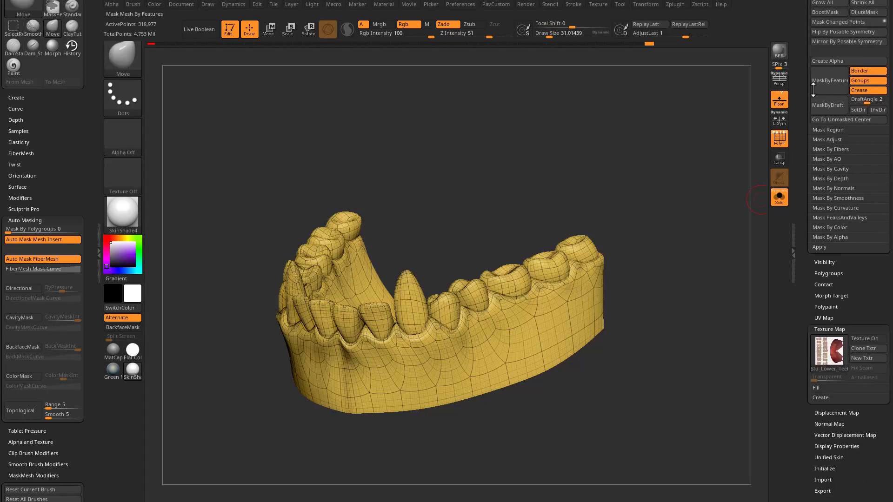
pyautogui.click(820, 329)
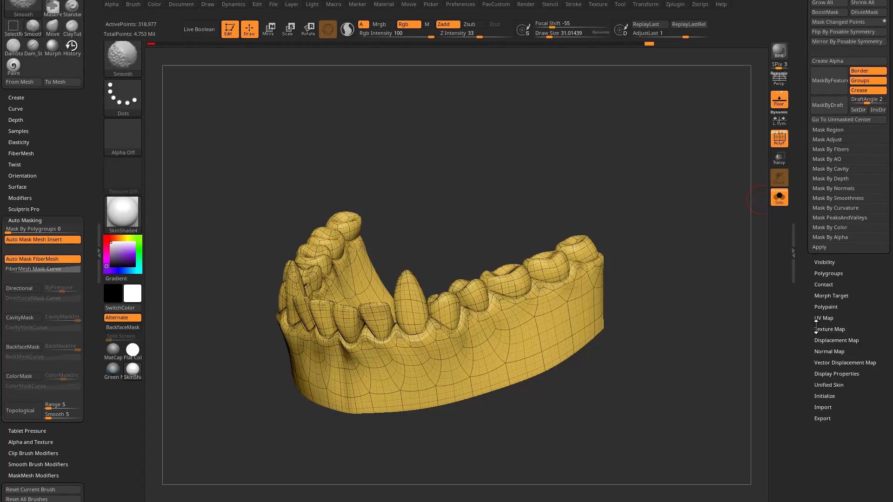
pyautogui.click(819, 263)
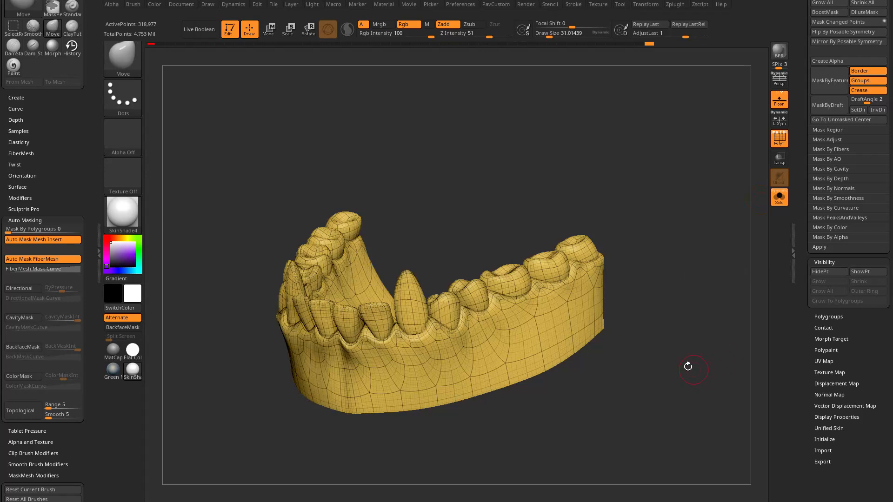
pyautogui.hotkey('ctrl', 'shift')
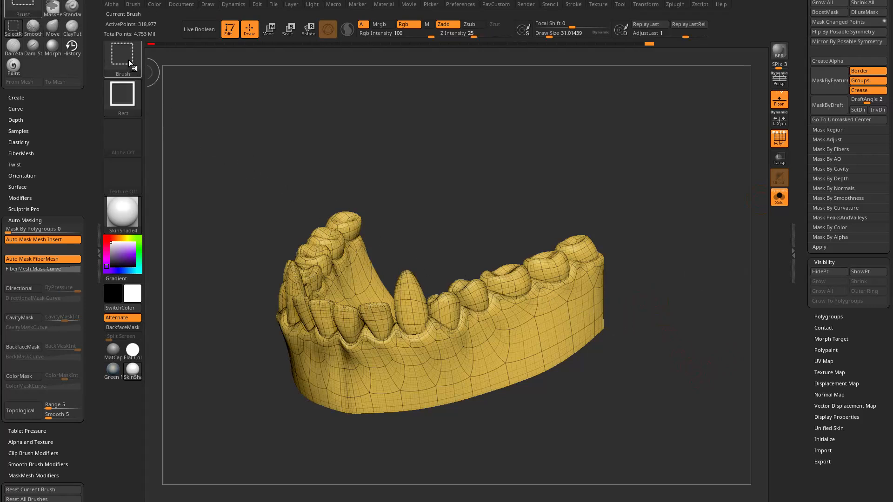
pyautogui.moveTo(129, 60)
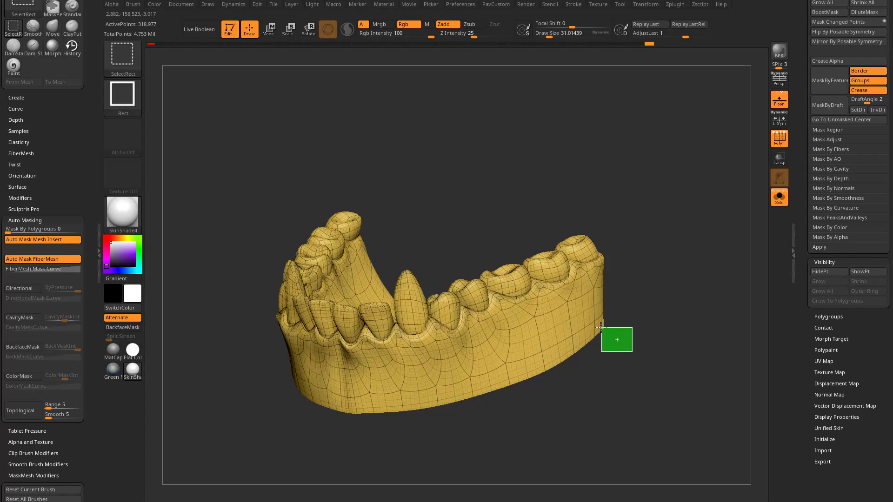
pyautogui.keyDown('ctrl'); pyautogui.keyDown('shift'); pyautogui.moveTo(593, 324); pyautogui.dragTo(594, 324); pyautogui.keyUp('shift'); pyautogui.keyUp('ctrl')
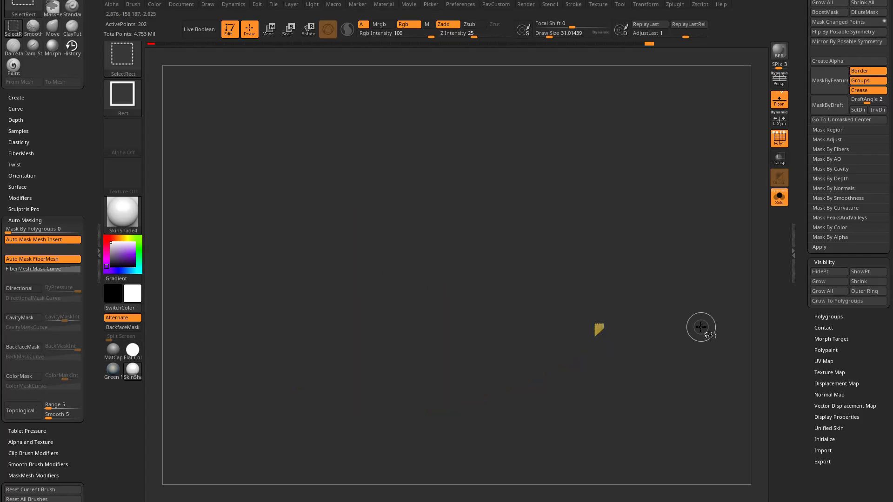
pyautogui.keyDown('ctrl'); pyautogui.keyDown('shift'); pyautogui.click(693, 303); pyautogui.keyUp('shift'); pyautogui.keyUp('ctrl')
pyautogui.scroll(4, 804, 95)
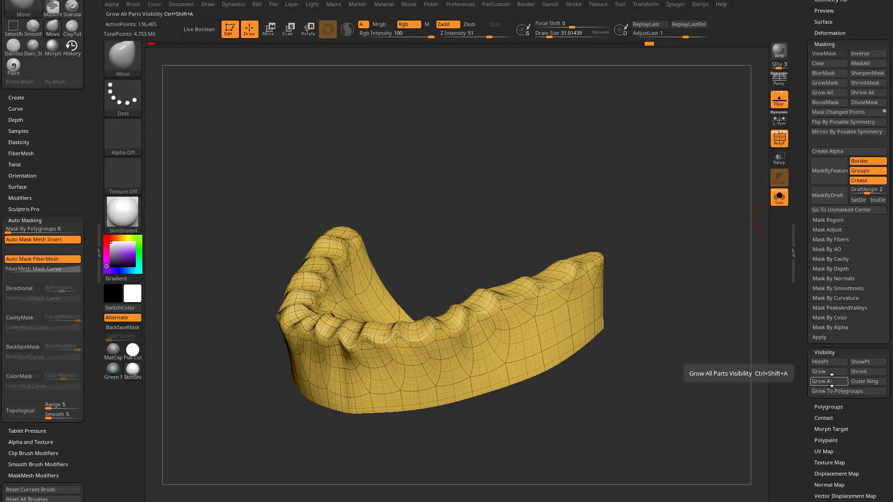
# - Mask the visible gums and unhide the rest of the lower teeth mesh
pyautogui.moveTo(630, 201)
pyautogui.mouseDown()
pyautogui.moveTo(662, 200)
pyautogui.moveTo(620, 195)
pyautogui.mouseUp()
pyautogui.moveTo(677, 272)
pyautogui.mouseDown()
pyautogui.moveTo(701, 267)
pyautogui.moveTo(687, 274)
pyautogui.mouseUp()
pyautogui.keyDown('ctrl'); pyautogui.click(702, 313); pyautogui.keyUp('ctrl')
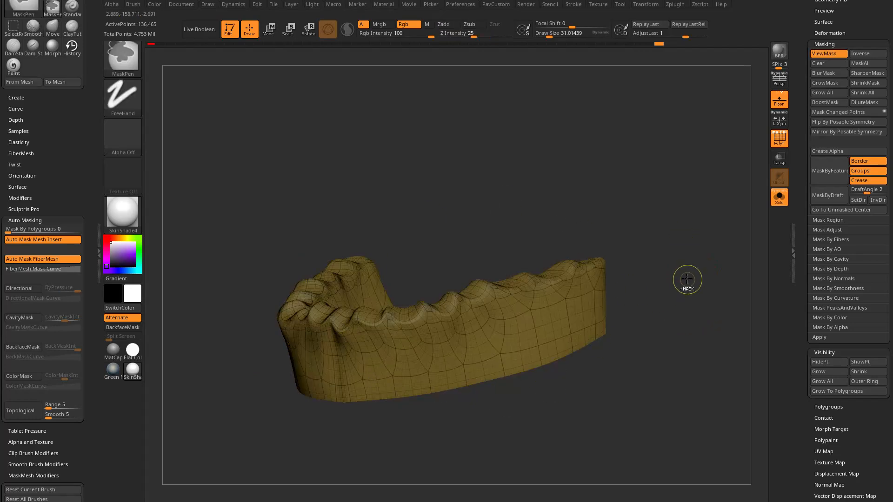
pyautogui.keyDown('ctrl'); pyautogui.keyDown('shift'); pyautogui.click(695, 303); pyautogui.keyUp('shift'); pyautogui.keyUp('ctrl')
# - Adjust the unmasked lower teeth with the Move brush at draw size about 145 and clear the gum mask
pyautogui.press('s')
pyautogui.click(432, 345)
pyautogui.moveTo(400, 279); pyautogui.dragTo(406, 277)
pyautogui.moveTo(442, 223); pyautogui.dragTo(498, 222)
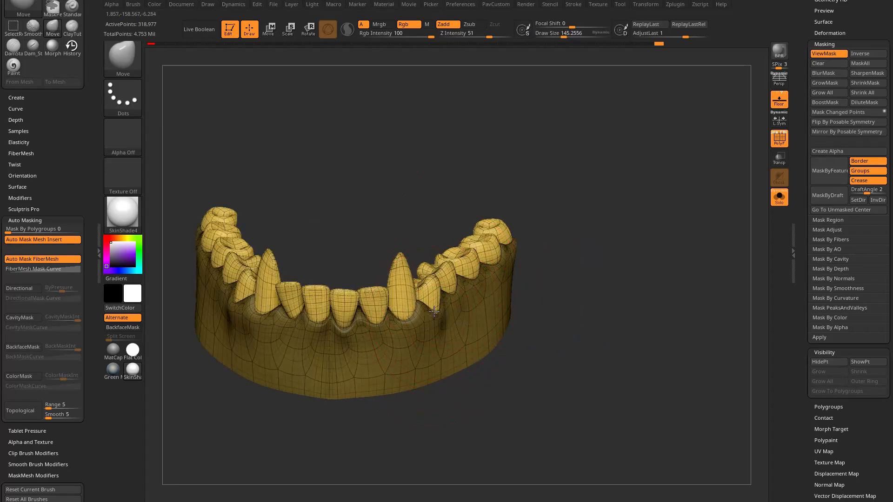
pyautogui.moveTo(544, 252)
pyautogui.mouseDown()
pyautogui.moveTo(639, 193)
pyautogui.moveTo(602, 254)
pyautogui.mouseUp()
pyautogui.moveTo(251, 259); pyautogui.dragTo(186, 254)
pyautogui.moveTo(605, 232); pyautogui.dragTo(684, 235)
pyautogui.moveTo(684, 232)
pyautogui.keyDown('ctrl'); pyautogui.mouseDown()
pyautogui.moveTo(689, 237)
pyautogui.moveTo(661, 257)
pyautogui.mouseUp(); pyautogui.keyUp('ctrl')
# - Turn off the polyframe, show the lower teeth's polypaint and choose the Standard brush at draw size about 52
pyautogui.press('s')
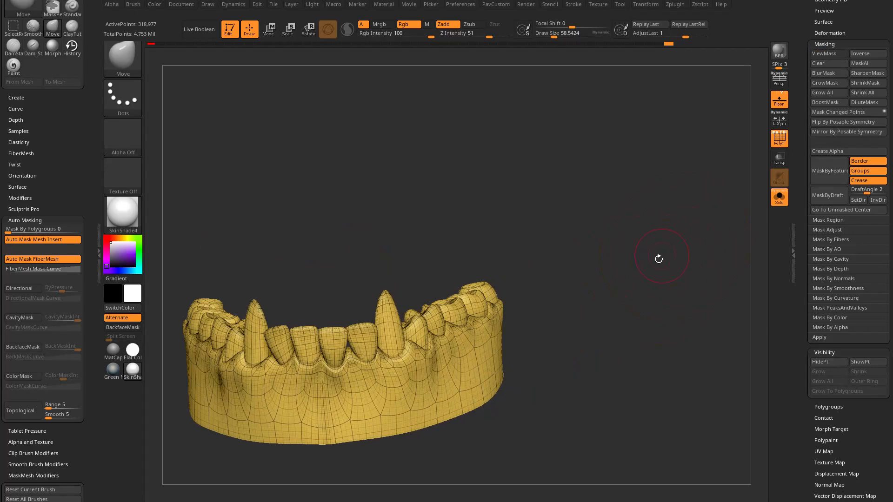
pyautogui.click(779, 140)
pyautogui.scroll(10, 861, 219)
pyautogui.click(873, 258)
pyautogui.keyDown('alt'); pyautogui.moveTo(595, 278); pyautogui.dragTo(670, 254); pyautogui.keyUp('alt')
pyautogui.keyDown('shift'); pyautogui.moveTo(670, 259); pyautogui.dragTo(653, 269); pyautogui.keyUp('shift')
pyautogui.press('b')
pyautogui.press('s')
pyautogui.press('t')
pyautogui.moveTo(573, 226)
pyautogui.keyDown('alt'); pyautogui.mouseDown()
pyautogui.moveTo(603, 205)
pyautogui.moveTo(570, 209)
pyautogui.moveTo(686, 249)
pyautogui.moveTo(656, 274)
pyautogui.moveTo(658, 230)
pyautogui.moveTo(653, 260)
pyautogui.mouseUp(); pyautogui.keyUp('alt')
pyautogui.press('s')
pyautogui.moveTo(670, 204)
pyautogui.keyDown('alt'); pyautogui.mouseDown()
pyautogui.moveTo(687, 219)
pyautogui.moveTo(697, 256)
pyautogui.mouseUp(); pyautogui.keyUp('alt')
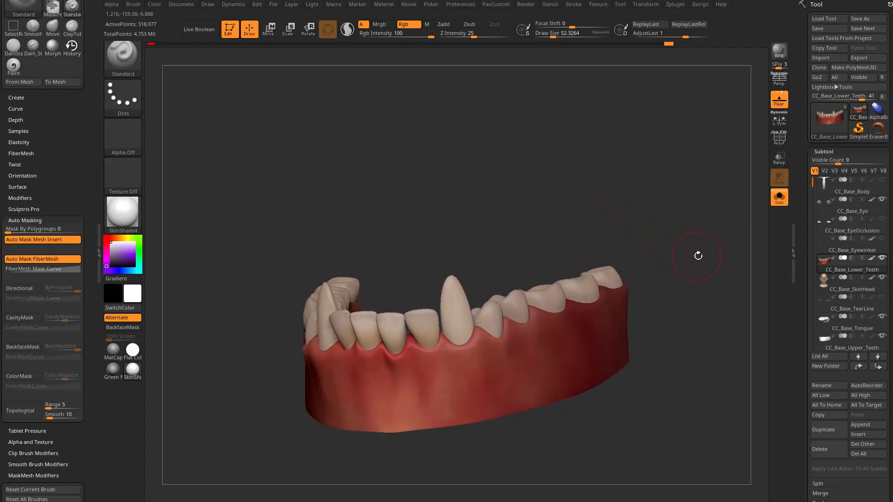
# - Mask a small patch at the rear of the lower gums and expand it over the whole gums with Grow All
pyautogui.keyDown('ctrl'); pyautogui.moveTo(659, 390); pyautogui.dragTo(596, 350); pyautogui.keyUp('ctrl')
pyautogui.moveTo(800, 256); pyautogui.dragTo(804, 176)
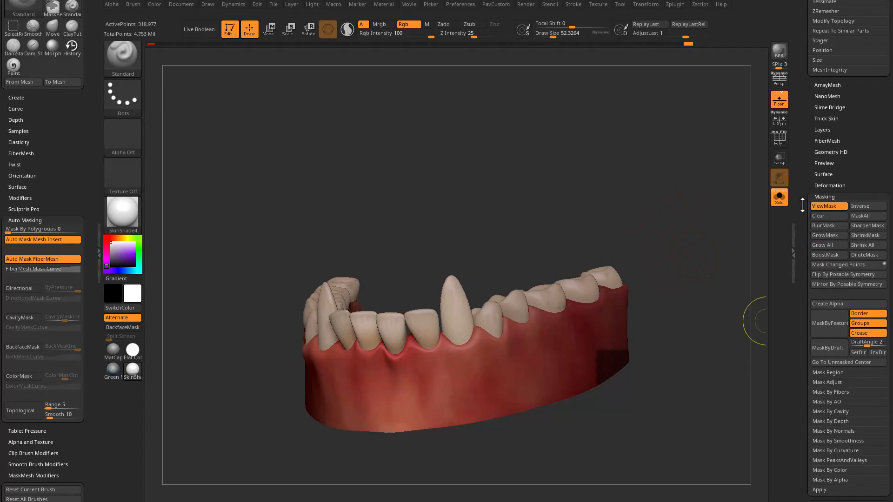
pyautogui.click(827, 253)
pyautogui.moveTo(433, 249); pyautogui.dragTo(578, 260)
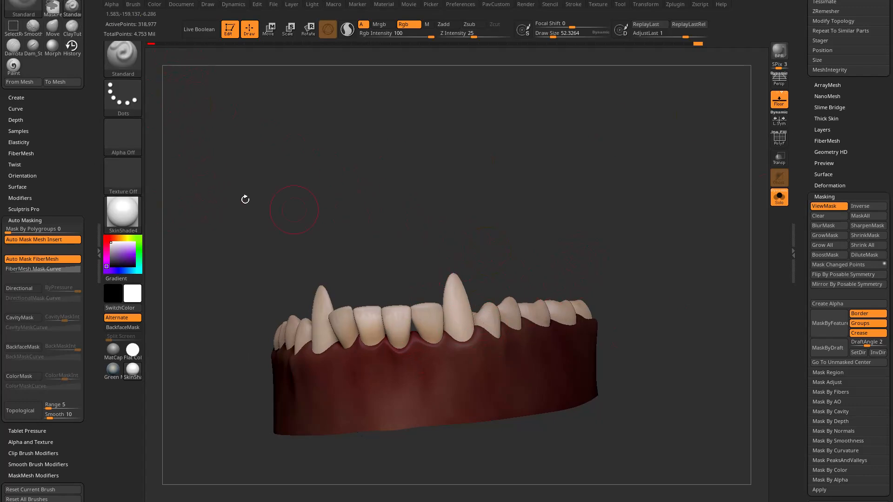
# - Choose a dark brown (R 62, G 51, B 30) and fill the unmasked lower teeth with it
pyautogui.click(122, 238)
pyautogui.click(124, 264)
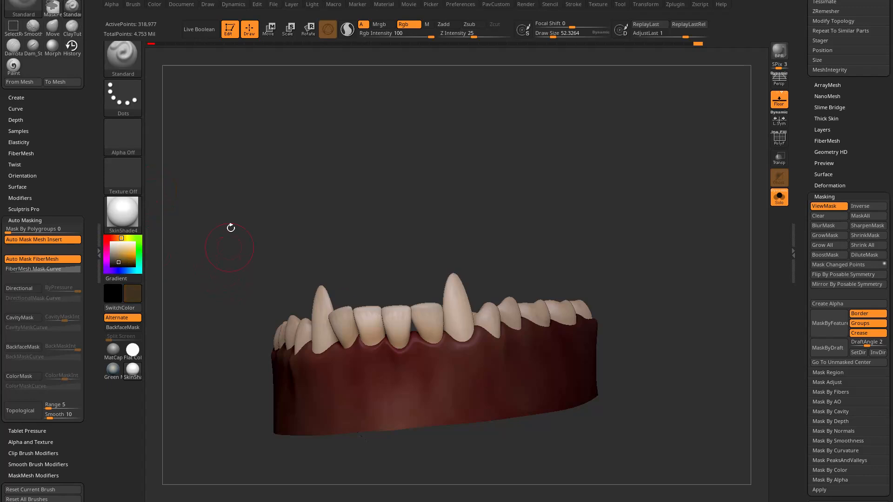
pyautogui.click(154, 5)
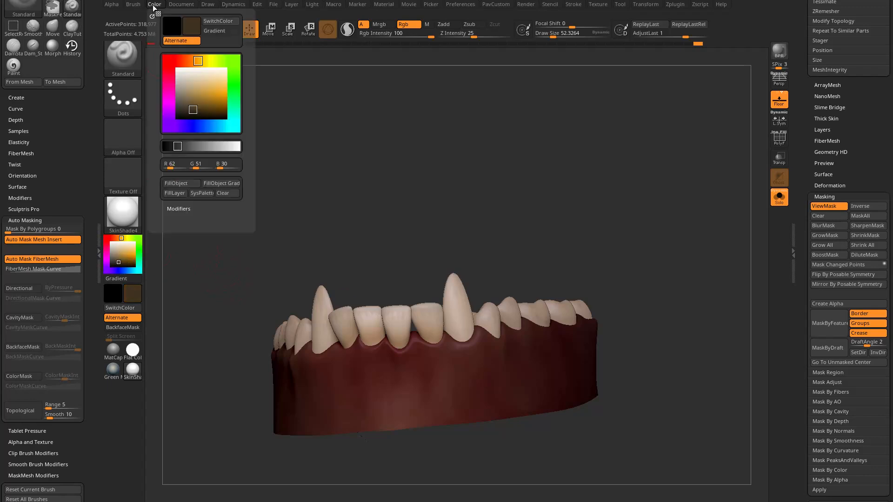
pyautogui.click(182, 183)
# - Set the RGB intensity to 50, pick a lighter yellowish tan and set the draw size to about 49
pyautogui.press('s')
pyautogui.click(384, 162)
pyautogui.moveTo(382, 169); pyautogui.dragTo(359, 179)
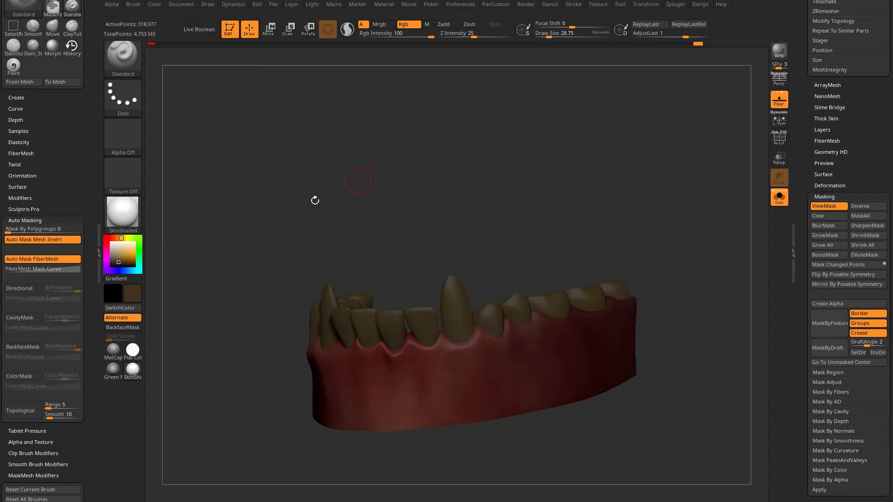
pyautogui.moveTo(383, 207); pyautogui.dragTo(373, 183)
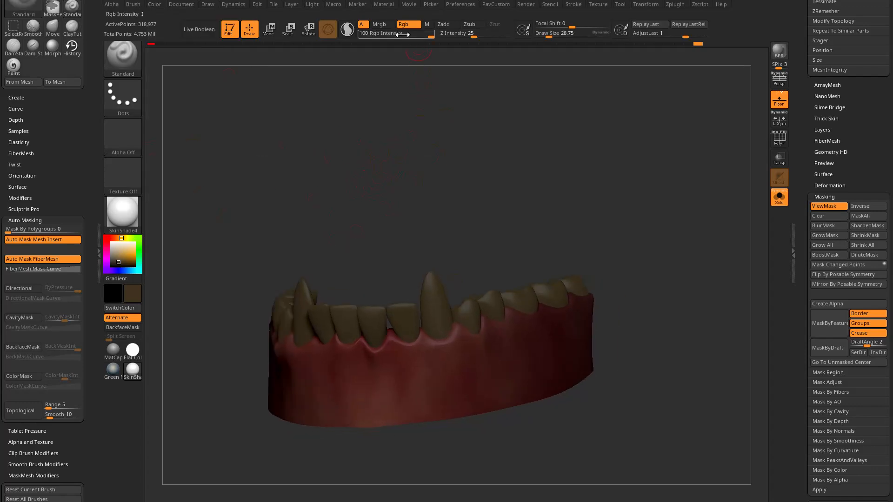
pyautogui.moveTo(417, 35); pyautogui.dragTo(413, 38)
pyautogui.moveTo(333, 156)
pyautogui.mouseDown()
pyautogui.moveTo(319, 169)
pyautogui.moveTo(329, 166)
pyautogui.mouseUp()
pyautogui.moveTo(112, 264); pyautogui.dragTo(118, 259)
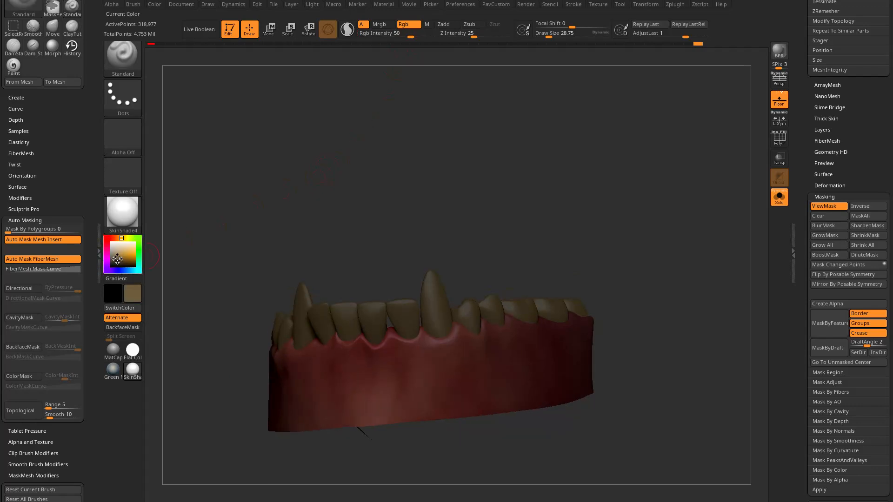
pyautogui.press('s')
pyautogui.moveTo(345, 265); pyautogui.dragTo(351, 266)
# - Paint the large lower fang and the teeth on either side of it in yellowish tan
pyautogui.moveTo(438, 317)
pyautogui.mouseDown()
pyautogui.moveTo(436, 298)
pyautogui.moveTo(435, 312)
pyautogui.mouseUp()
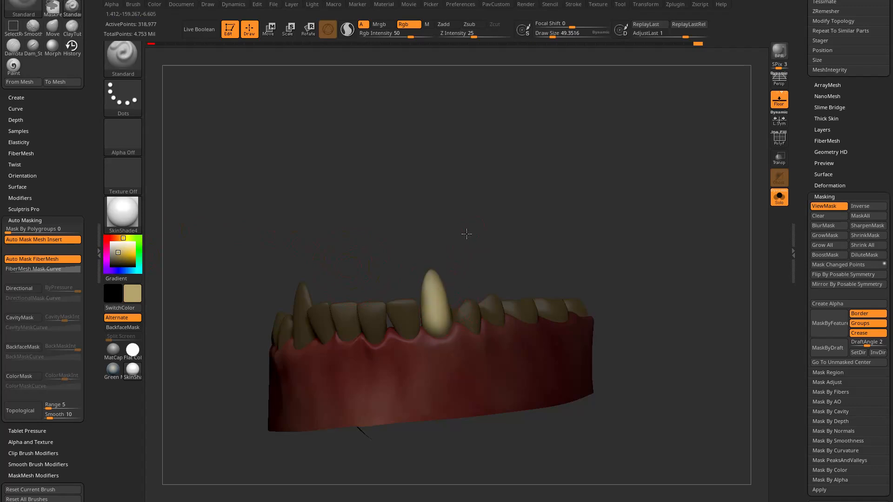
pyautogui.moveTo(470, 228); pyautogui.dragTo(452, 227)
pyautogui.hotkey('ctrl', 'z')
pyautogui.moveTo(437, 316)
pyautogui.mouseDown()
pyautogui.moveTo(433, 289)
pyautogui.moveTo(436, 302)
pyautogui.moveTo(403, 321)
pyautogui.moveTo(408, 311)
pyautogui.mouseUp()
pyautogui.moveTo(517, 223); pyautogui.dragTo(575, 219)
pyautogui.moveTo(476, 310); pyautogui.dragTo(485, 326)
# - Carve fine vertical grooves into the lower fang and its neighbouring teeth with Dam_Standard at draw size about 76
pyautogui.press('b')
pyautogui.press('d')
pyautogui.press('s')
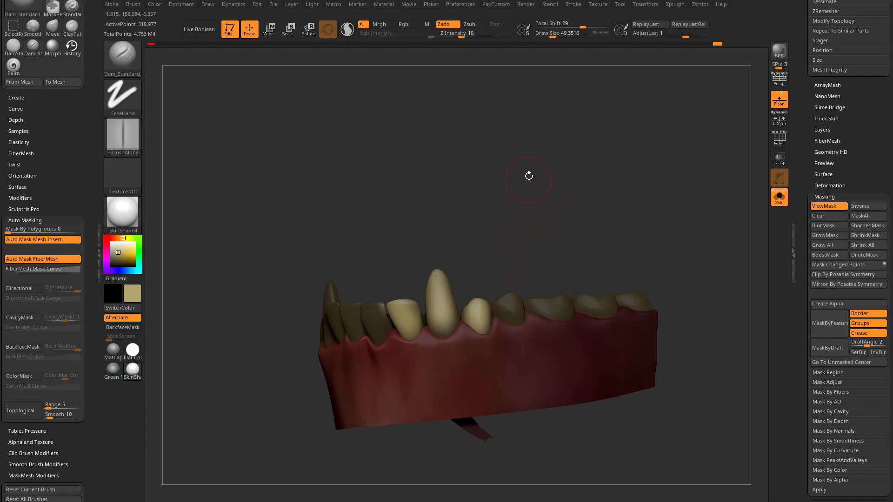
pyautogui.keyDown('alt'); pyautogui.moveTo(528, 181); pyautogui.dragTo(524, 196); pyautogui.keyUp('alt')
pyautogui.moveTo(521, 186); pyautogui.dragTo(538, 182)
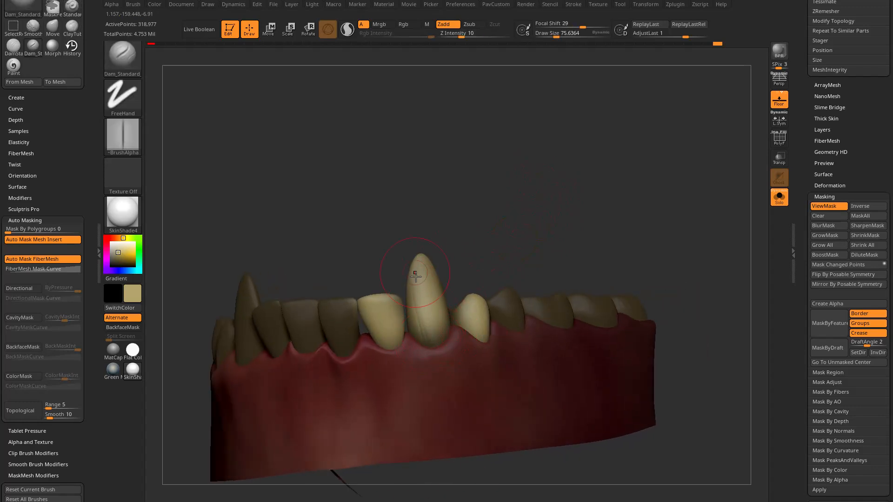
pyautogui.moveTo(460, 231); pyautogui.dragTo(481, 236)
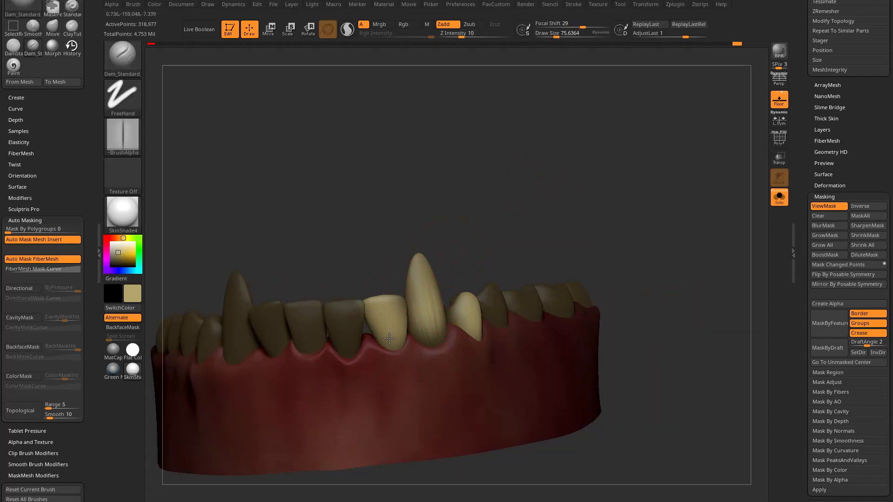
pyautogui.moveTo(539, 209); pyautogui.dragTo(519, 215)
# - Paint the front lower incisors yellowish tan with the Standard brush at draw size about 49
pyautogui.press('b')
pyautogui.press('s')
pyautogui.press('t')
pyautogui.keyDown('alt'); pyautogui.moveTo(544, 219); pyautogui.dragTo(569, 228); pyautogui.keyUp('alt')
pyautogui.moveTo(399, 344)
pyautogui.mouseDown()
pyautogui.moveTo(392, 306)
pyautogui.moveTo(363, 281)
pyautogui.moveTo(359, 325)
pyautogui.moveTo(365, 317)
pyautogui.mouseUp()
pyautogui.moveTo(483, 260); pyautogui.dragTo(443, 275)
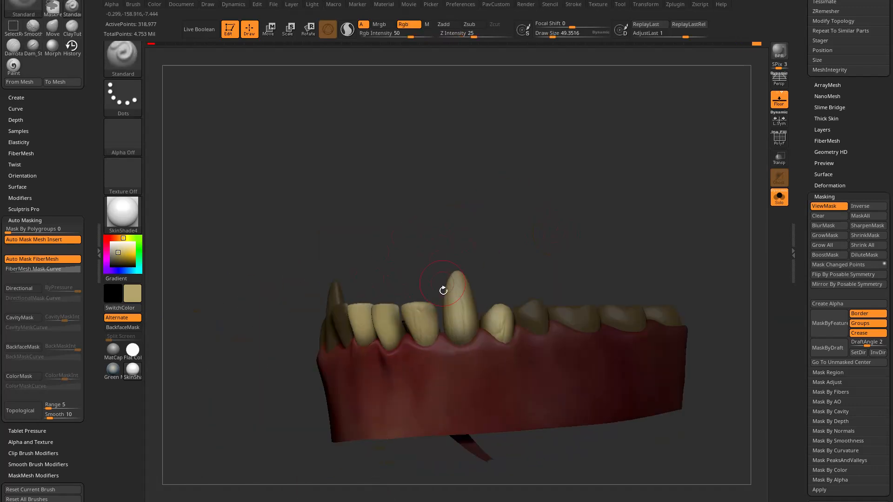
# - Brush lighter tan highlights onto the front lower teeth and reduce the draw size to about 4.6 for fine strokes
pyautogui.keyDown('alt'); pyautogui.moveTo(416, 178); pyautogui.dragTo(375, 160); pyautogui.keyUp('alt')
pyautogui.press('s')
pyautogui.moveTo(411, 287); pyautogui.dragTo(408, 287)
pyautogui.moveTo(411, 260)
pyautogui.mouseDown()
pyautogui.moveTo(409, 297)
pyautogui.moveTo(433, 266)
pyautogui.moveTo(457, 298)
pyautogui.mouseUp()
pyautogui.moveTo(490, 211); pyautogui.dragTo(523, 205)
pyautogui.moveTo(371, 303); pyautogui.dragTo(361, 284)
pyautogui.moveTo(503, 170)
pyautogui.mouseDown()
pyautogui.moveTo(480, 211)
pyautogui.moveTo(478, 195)
pyautogui.mouseUp()
pyautogui.keyDown('ctrl'); pyautogui.moveTo(478, 196); pyautogui.dragTo(477, 207, button='right'); pyautogui.keyUp('ctrl')
pyautogui.press('s')
pyautogui.moveTo(477, 207); pyautogui.dragTo(473, 207)
pyautogui.press('s')
pyautogui.moveTo(509, 177); pyautogui.dragTo(496, 156)
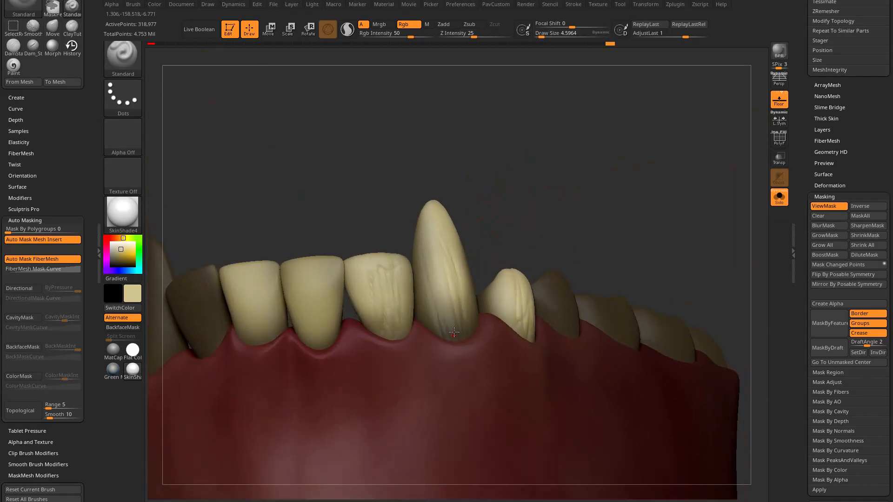
# - Pick a reddish brown, add fine stain strokes near the gum line of the front lower teeth and hide the mask display
pyautogui.click(117, 238)
pyautogui.moveTo(122, 251); pyautogui.dragTo(119, 257)
pyautogui.moveTo(410, 162); pyautogui.dragTo(514, 151)
pyautogui.moveTo(364, 322)
pyautogui.mouseDown()
pyautogui.moveTo(357, 264)
pyautogui.moveTo(381, 318)
pyautogui.mouseUp()
pyautogui.moveTo(507, 202)
pyautogui.keyDown('alt'); pyautogui.mouseDown()
pyautogui.moveTo(551, 153)
pyautogui.moveTo(562, 182)
pyautogui.moveTo(560, 152)
pyautogui.moveTo(578, 165)
pyautogui.mouseUp(); pyautogui.keyUp('alt')
pyautogui.hotkey('ctrl', 'h')
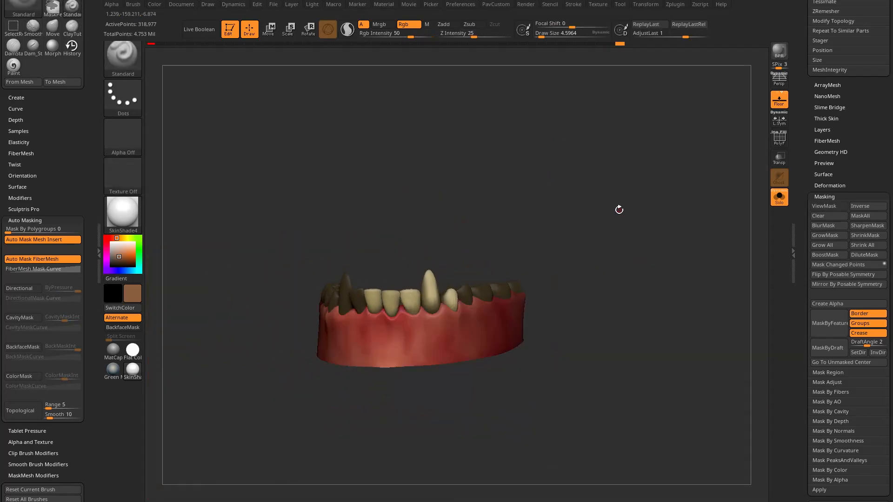
# - Examine the lower and upper teeth in isolation, then select the SkinHead subtool and show the full head again
pyautogui.click(779, 200)
pyautogui.keyDown('alt'); pyautogui.moveTo(712, 345); pyautogui.dragTo(702, 280); pyautogui.keyUp('alt')
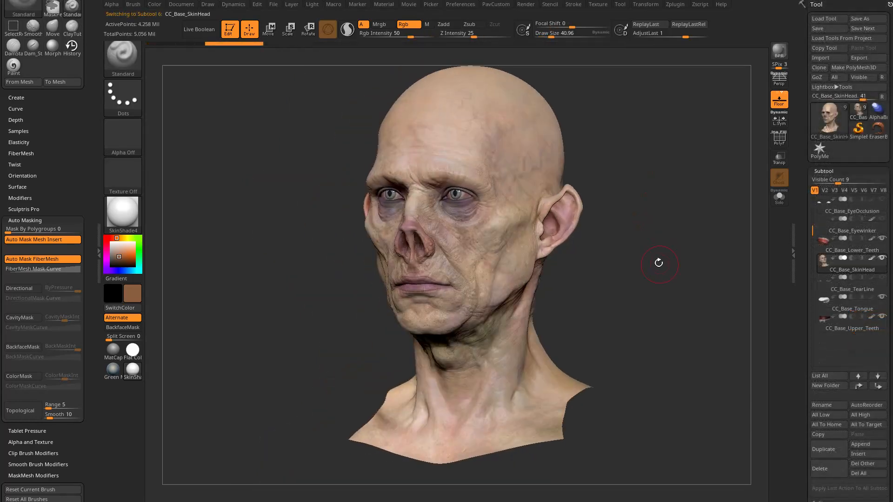
pyautogui.moveTo(658, 259); pyautogui.dragTo(642, 256)
pyautogui.click(851, 246)
pyautogui.click(779, 196)
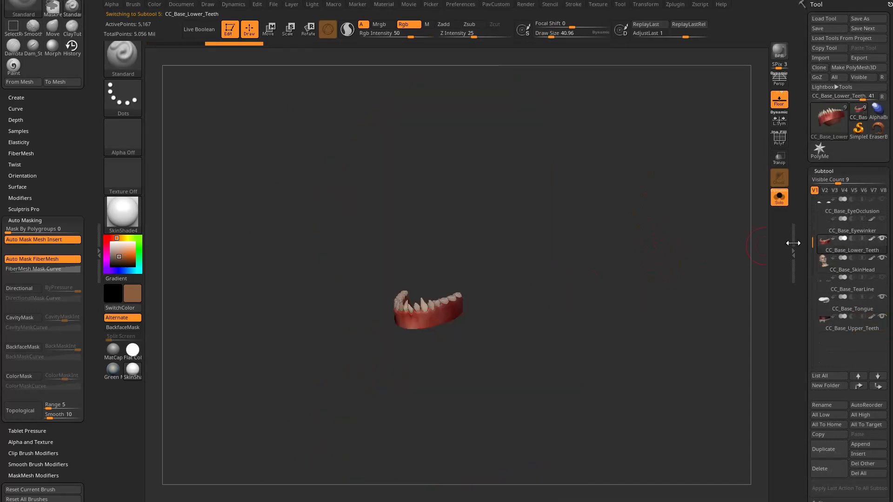
pyautogui.click(854, 328)
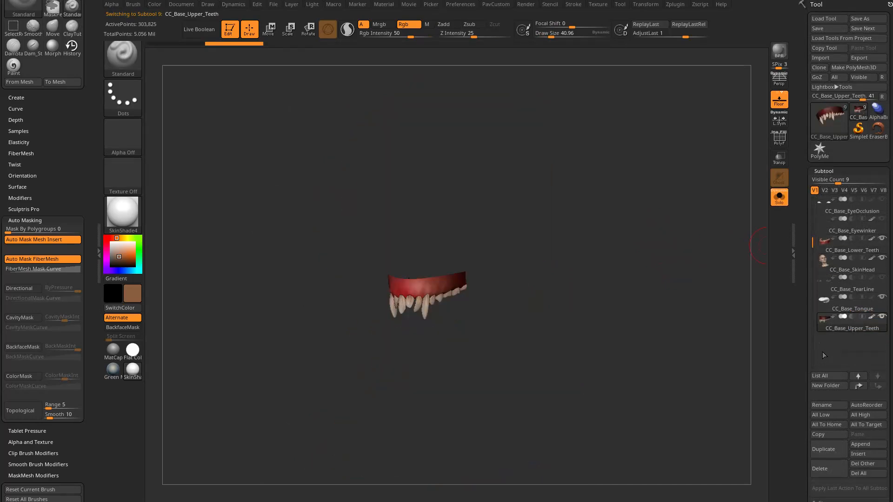
pyautogui.click(848, 263)
pyautogui.moveTo(742, 285); pyautogui.dragTo(759, 295)
pyautogui.press('s')
pyautogui.moveTo(604, 273); pyautogui.dragTo(590, 273)
pyautogui.click(782, 202)
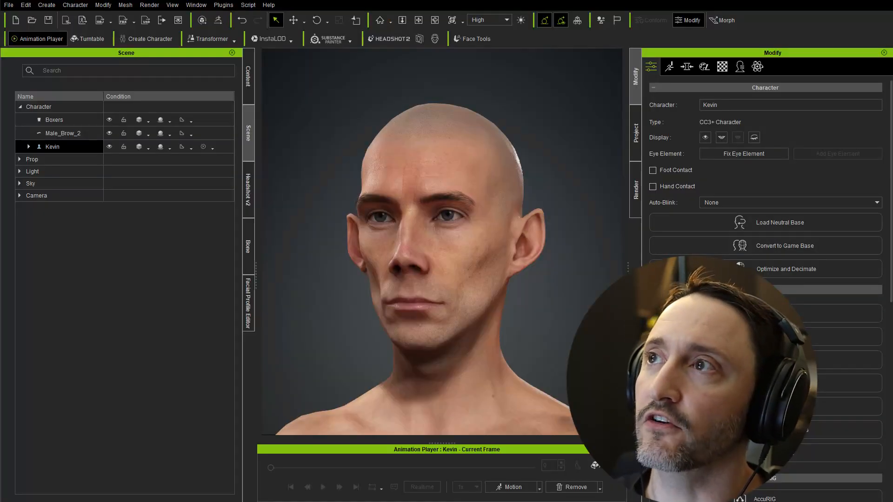
# - Switch to Character Creator and view the original character's head from the front
pyautogui.moveTo(450, 310); pyautogui.dragTo(498, 320, button='right')
pyautogui.scroll(-4, 498, 320)
pyautogui.scroll(2, 498, 320)
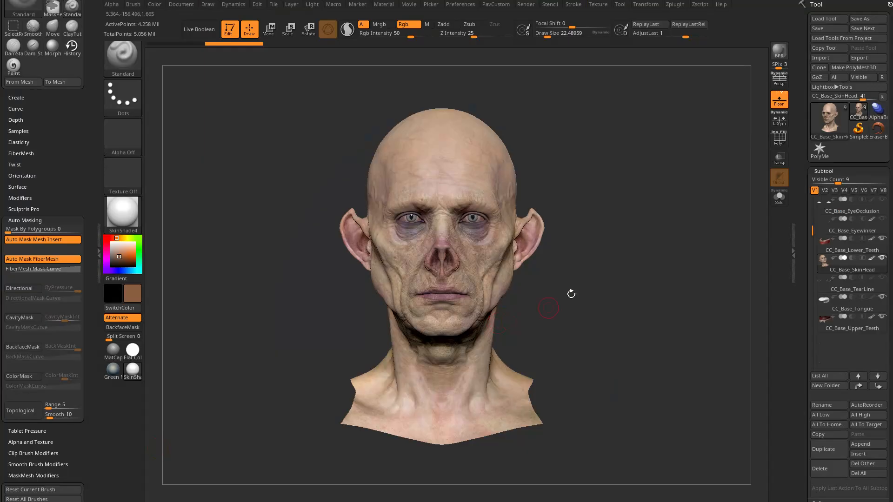
# - Switch back to ZBrush, bring up the ZBrush Face Tools plugin and turn off its Diffuse texture map
pyautogui.moveTo(61, 144); pyautogui.dragTo(62, 277)
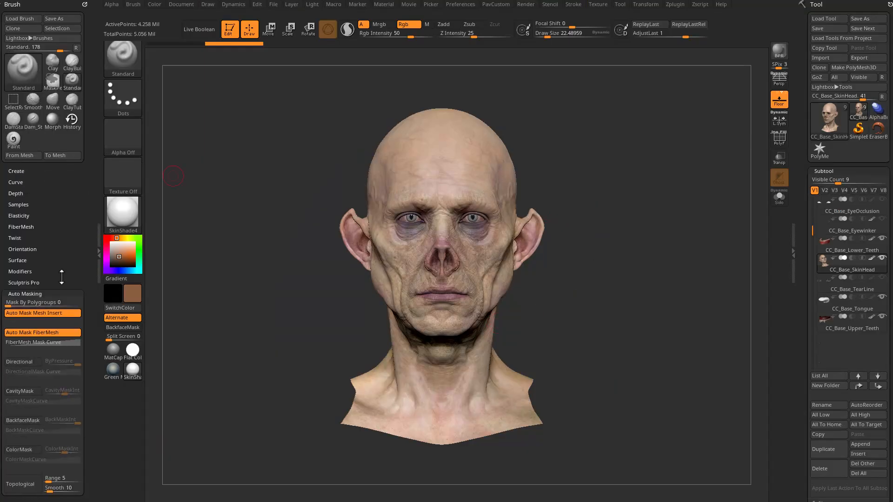
pyautogui.click(84, 4)
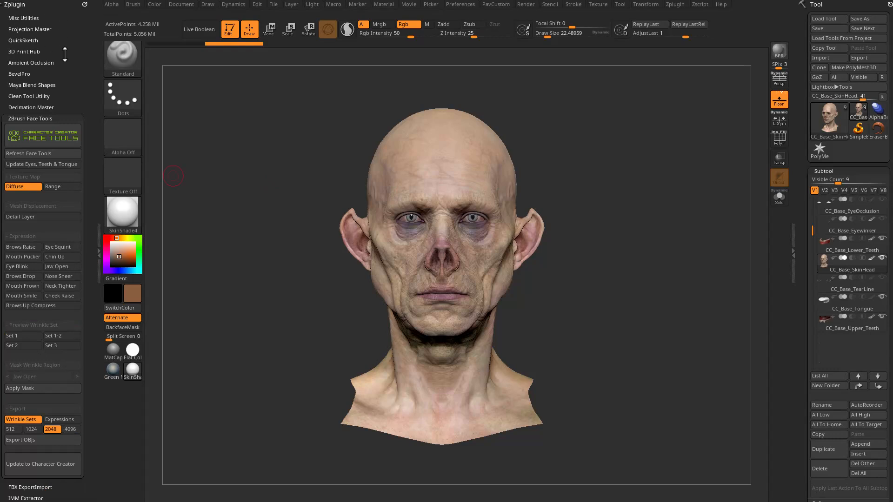
pyautogui.scroll(-3, 33, 29)
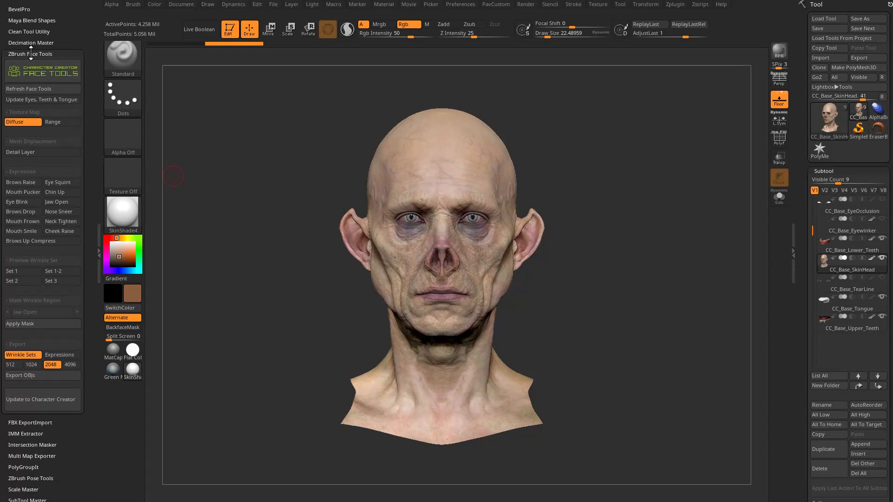
pyautogui.click(22, 123)
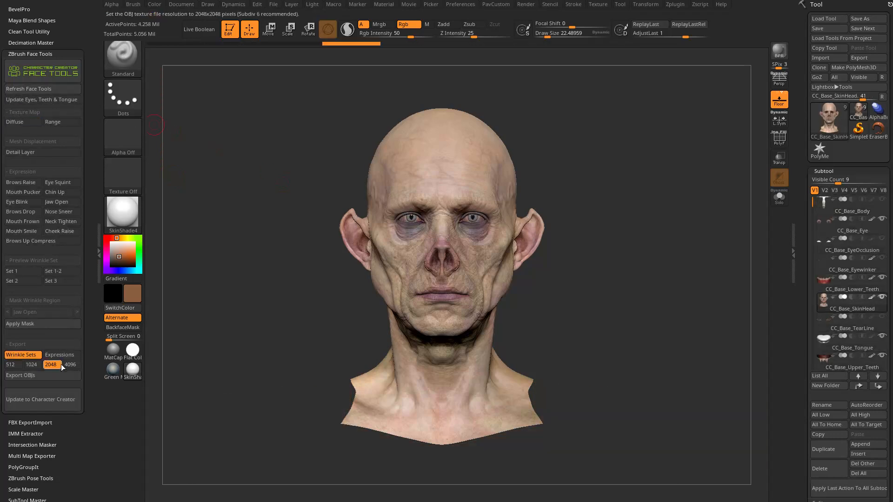
# - Update the head to Character Creator with expression and wrinkle updates off, Polypaint > Diffuse on and Tongue excluded, accepting the GoZ options
pyautogui.click(42, 401)
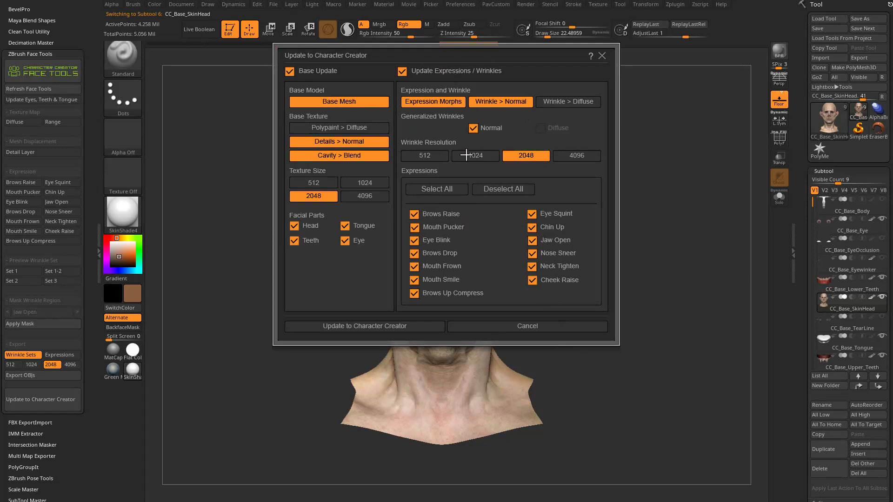
pyautogui.click(402, 72)
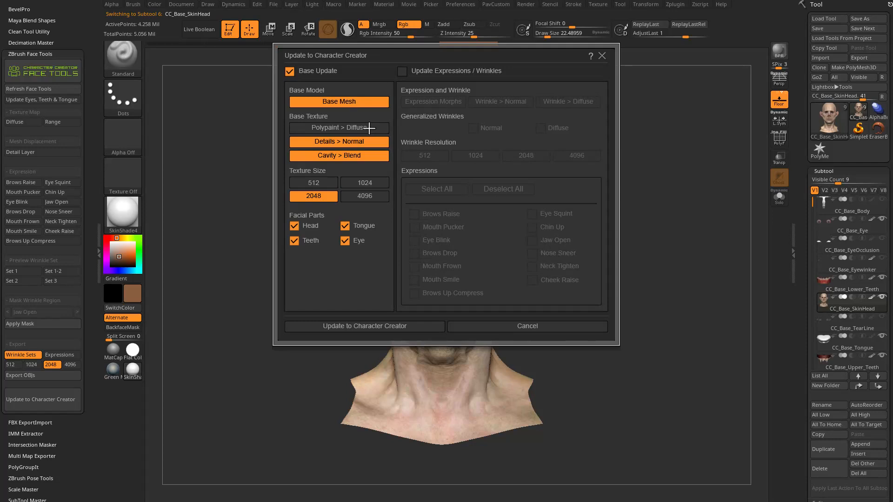
pyautogui.click(337, 126)
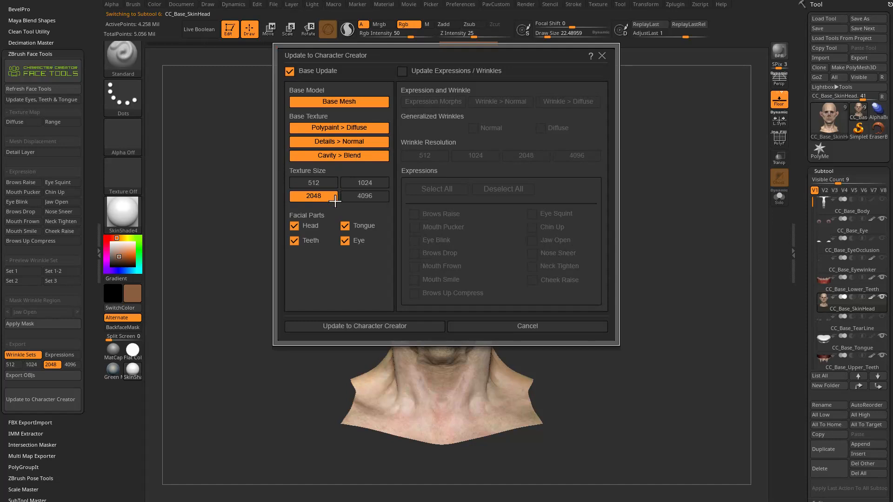
pyautogui.click(345, 226)
pyautogui.click(345, 326)
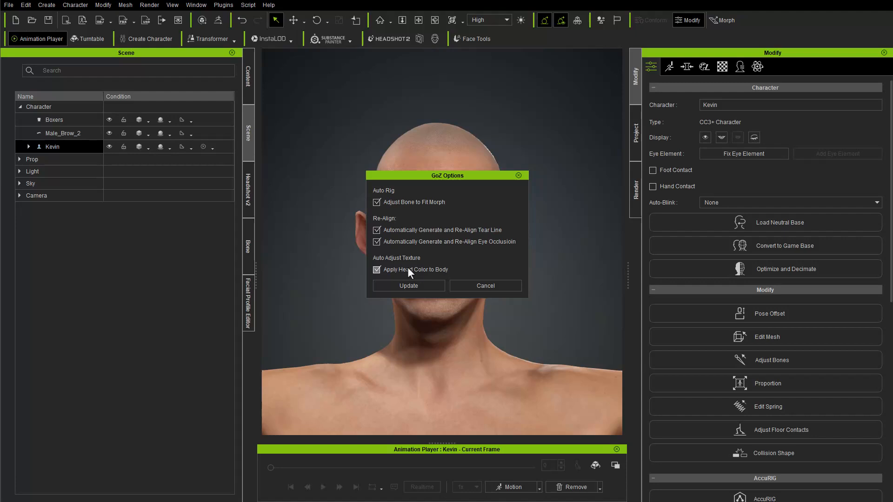
pyautogui.click(404, 286)
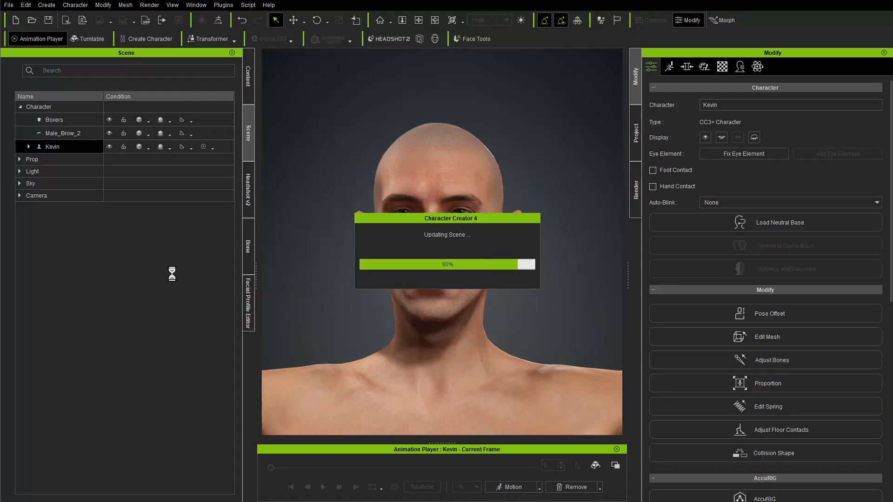
# - Examine the updated zombie character's body and head from several angles and distances in Character Creator
pyautogui.scroll(-5, 533, 405)
pyautogui.keyDown('alt'); pyautogui.moveTo(532, 405); pyautogui.dragTo(508, 361, button='right'); pyautogui.keyUp('alt')
pyautogui.keyDown('alt'); pyautogui.moveTo(508, 361); pyautogui.dragTo(486, 238, button='middle'); pyautogui.keyUp('alt')
pyautogui.keyDown('alt'); pyautogui.moveTo(522, 262); pyautogui.dragTo(526, 294); pyautogui.keyUp('alt')
pyautogui.keyDown('alt'); pyautogui.moveTo(526, 294); pyautogui.dragTo(433, 155, button='right'); pyautogui.keyUp('alt')
pyautogui.keyDown('alt'); pyautogui.moveTo(432, 156); pyautogui.dragTo(483, 409, button='middle'); pyautogui.keyUp('alt')
pyautogui.keyDown('alt'); pyautogui.moveTo(484, 409); pyautogui.dragTo(446, 335, button='right'); pyautogui.keyUp('alt')
pyautogui.keyDown('alt'); pyautogui.moveTo(446, 335); pyautogui.dragTo(447, 270); pyautogui.keyUp('alt')
pyautogui.moveTo(420, 256); pyautogui.dragTo(433, 263, button='middle')
pyautogui.scroll(1, 430, 255)
pyautogui.moveTo(429, 255)
pyautogui.mouseDown(button='right')
pyautogui.moveTo(516, 258)
pyautogui.moveTo(469, 261)
pyautogui.moveTo(504, 273)
pyautogui.moveTo(485, 276)
pyautogui.moveTo(473, 264)
pyautogui.moveTo(529, 276)
pyautogui.moveTo(437, 265)
pyautogui.moveTo(425, 272)
pyautogui.mouseUp(button='right')
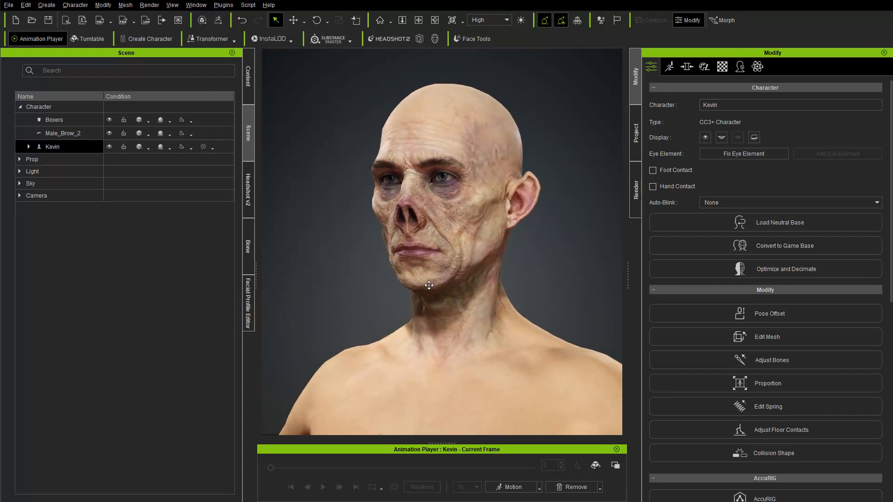
# - Load a Wrinkle Check calibration motion onto the character and view the face from the front
pyautogui.moveTo(436, 206); pyautogui.dragTo(522, 291, button='right')
pyautogui.click(513, 487)
pyautogui.moveTo(532, 419)
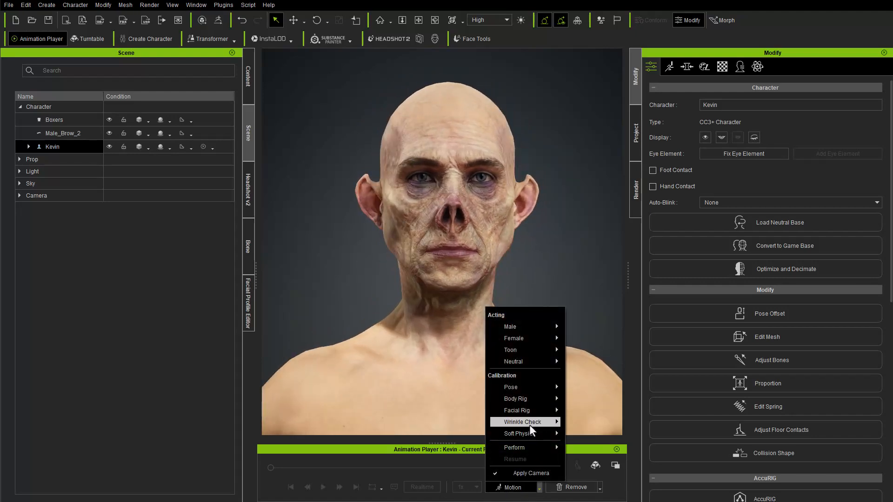
pyautogui.click(591, 433)
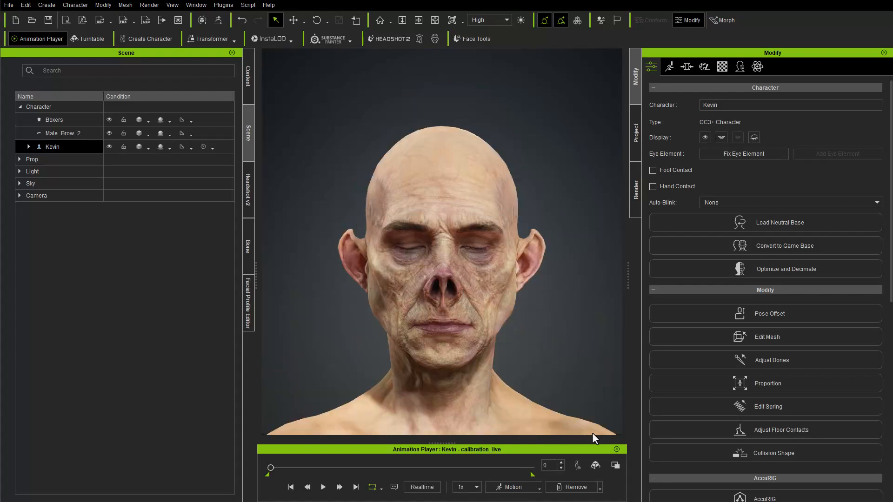
pyautogui.moveTo(474, 210)
pyautogui.keyDown('alt'); pyautogui.mouseDown()
pyautogui.moveTo(502, 211)
pyautogui.moveTo(485, 200)
pyautogui.mouseUp(); pyautogui.keyUp('alt')
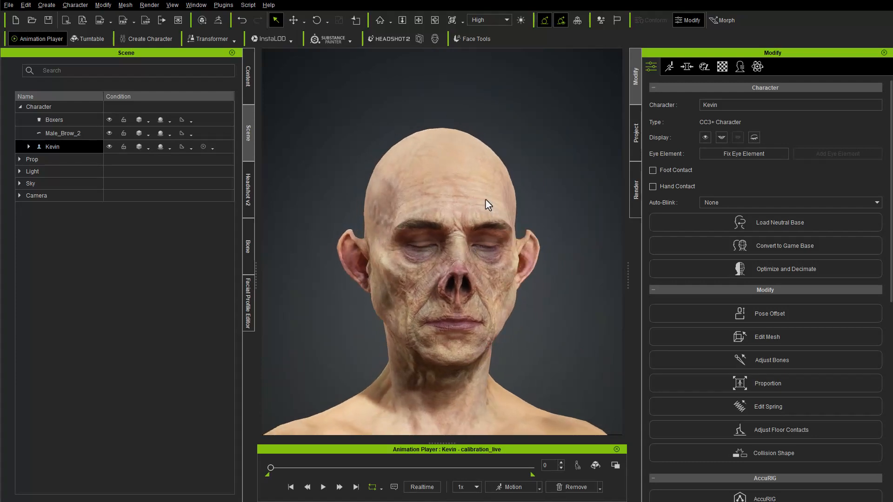
# - Play the calibration motion and examine the moving face, mouth and fanged teeth from the front and both sides
pyautogui.press('space')
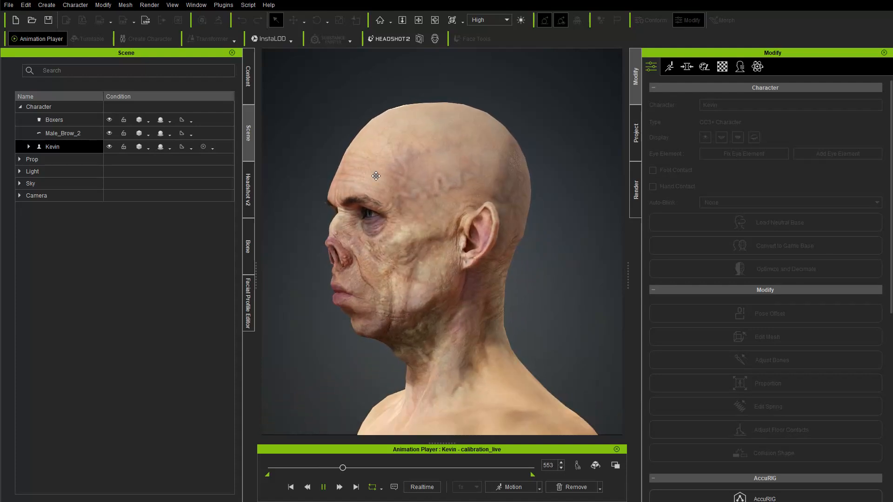
pyautogui.moveTo(318, 313); pyautogui.dragTo(617, 310, button='right')
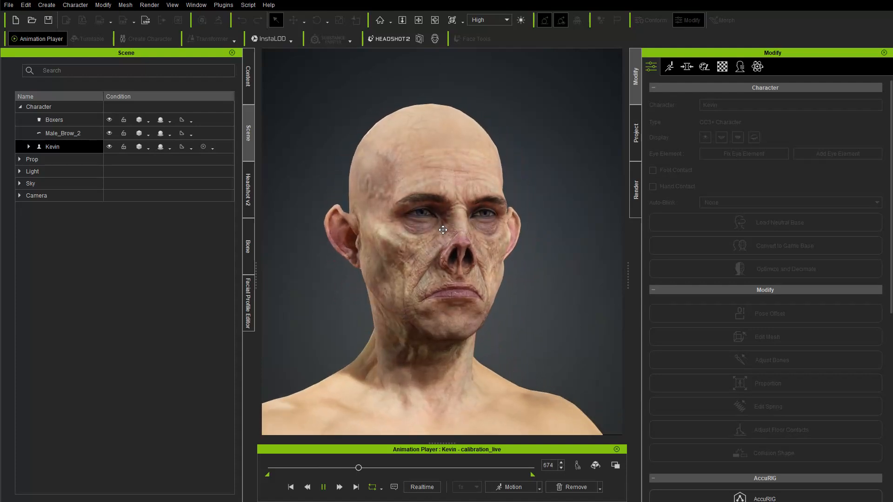
pyautogui.moveTo(406, 315)
pyautogui.mouseDown(button='right')
pyautogui.moveTo(464, 318)
pyautogui.moveTo(418, 319)
pyautogui.mouseUp(button='right')
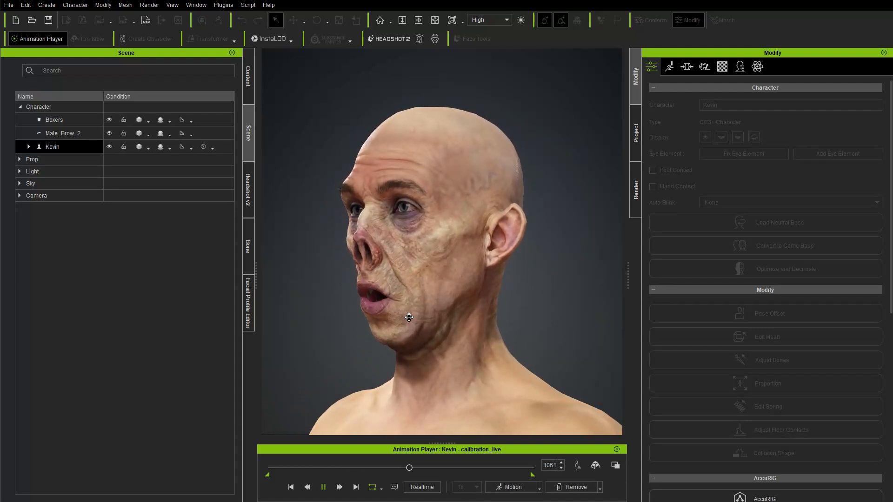
pyautogui.moveTo(408, 313); pyautogui.dragTo(566, 261, button='right')
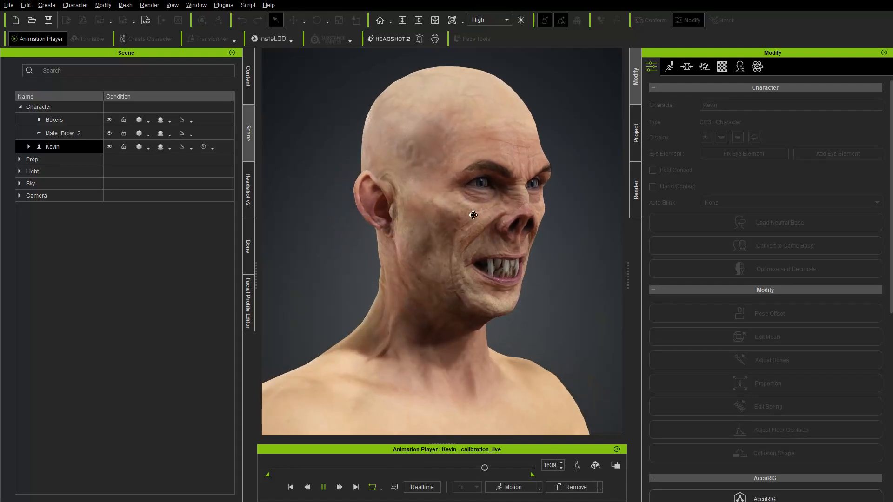
pyautogui.moveTo(558, 291); pyautogui.dragTo(539, 283, button='right')
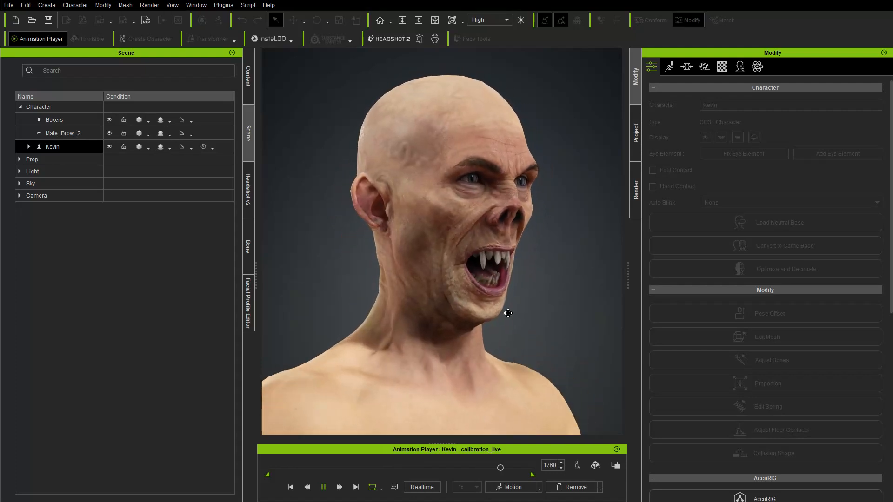
pyautogui.moveTo(499, 313); pyautogui.dragTo(552, 311, button='right')
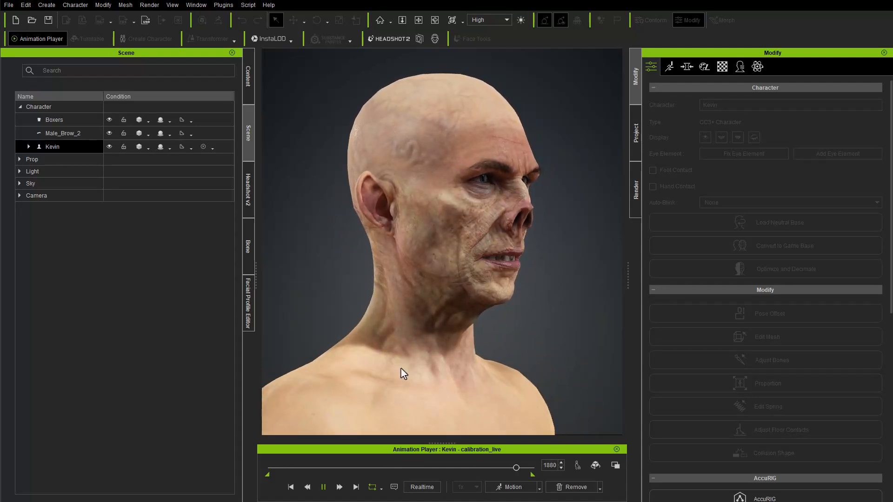
pyautogui.moveTo(529, 351); pyautogui.dragTo(479, 450, button='right')
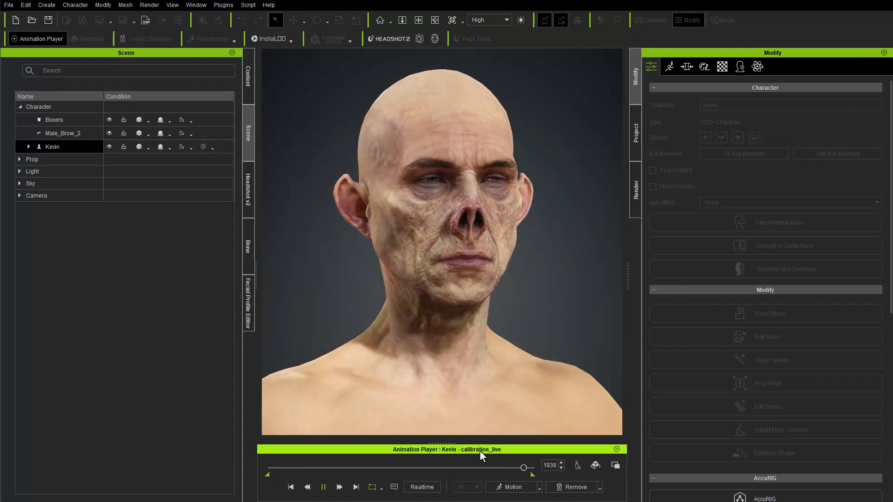
# - Replace the calibration motion with a still pose on the character and frame the head closely
pyautogui.click(513, 487)
pyautogui.moveTo(526, 392)
pyautogui.click(583, 387)
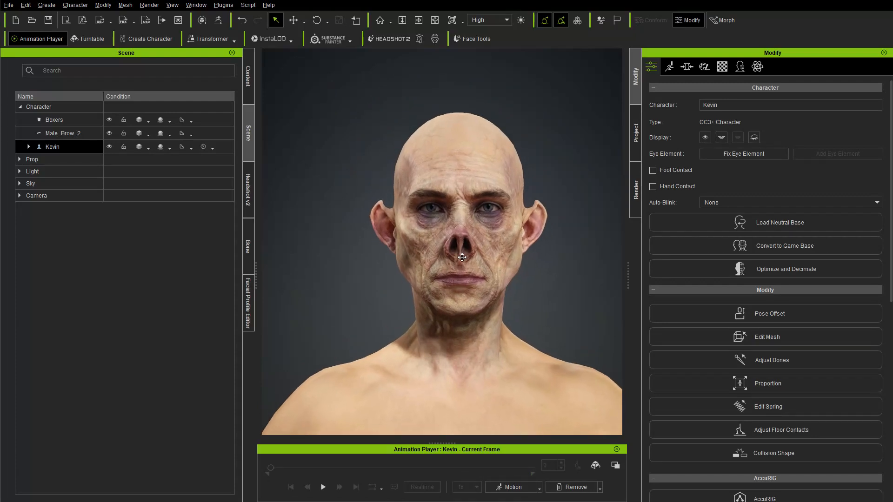
pyautogui.scroll(2, 463, 244)
# - Open Edit Facial and try the muscle controls by turning the head slightly and raising the brow on one side
pyautogui.click(671, 67)
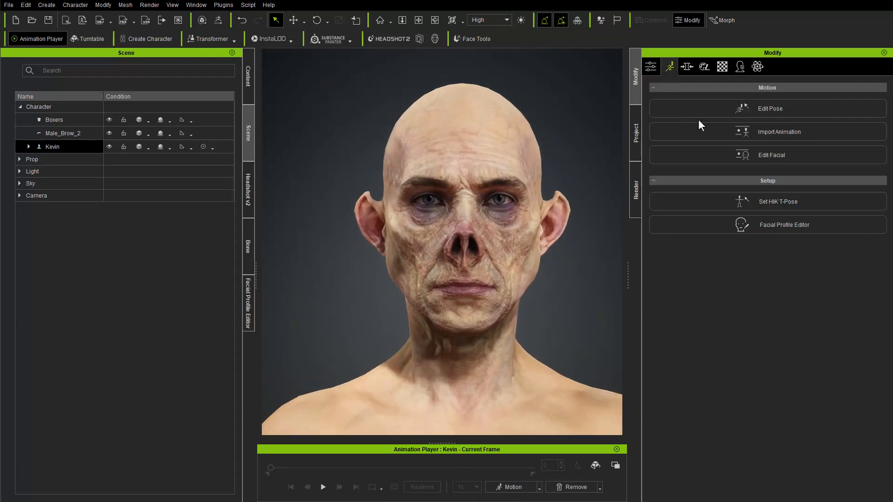
pyautogui.click(779, 153)
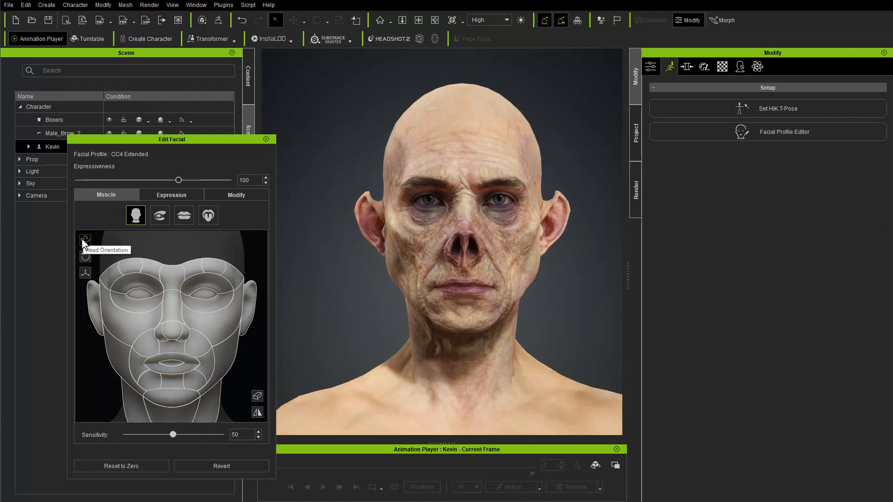
pyautogui.moveTo(82, 358); pyautogui.dragTo(106, 322)
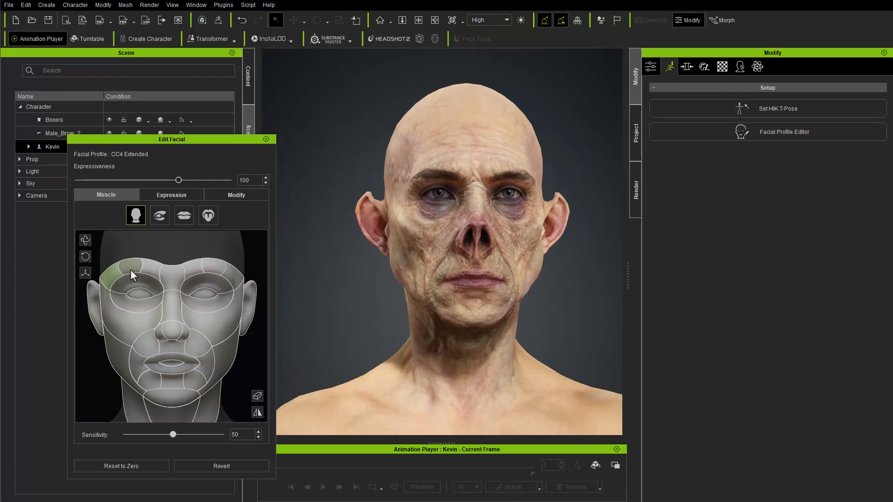
pyautogui.moveTo(131, 266); pyautogui.dragTo(122, 242)
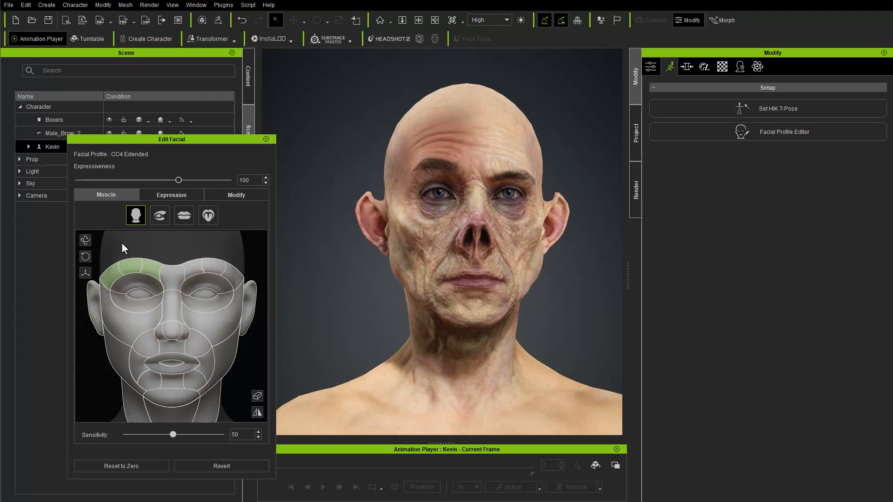
# - Try the Happy expression presets A6_Happy, A10_Happy and A7_Happy on the face
pyautogui.click(164, 196)
pyautogui.click(157, 290)
pyautogui.click(148, 320)
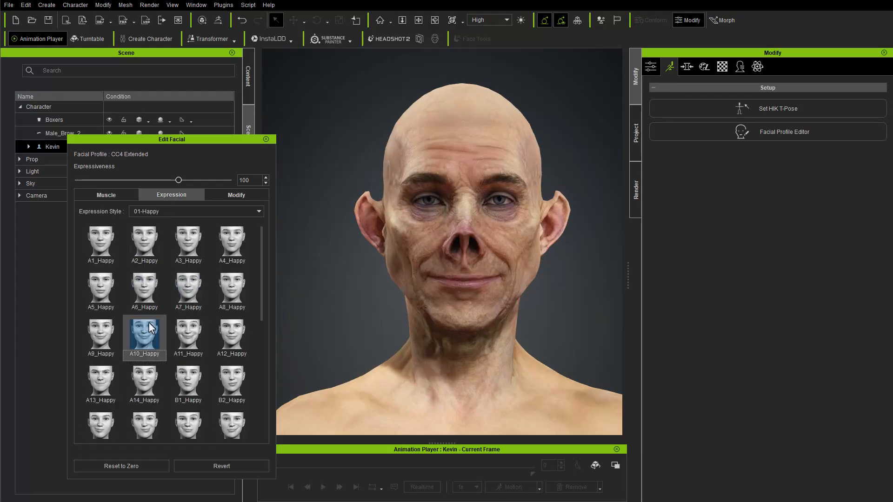
pyautogui.click(203, 298)
# - Switch the expression style to 03-Angry and try the presets A14_Angry and A15_Angry
pyautogui.click(203, 212)
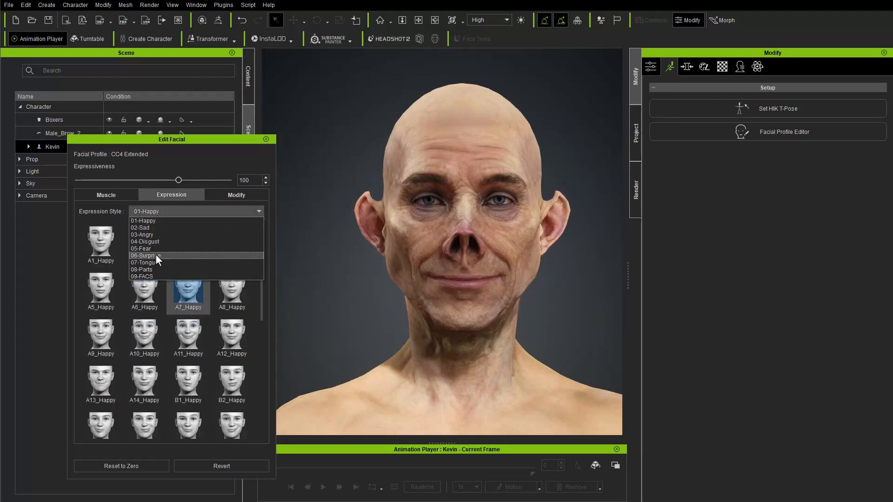
pyautogui.click(152, 235)
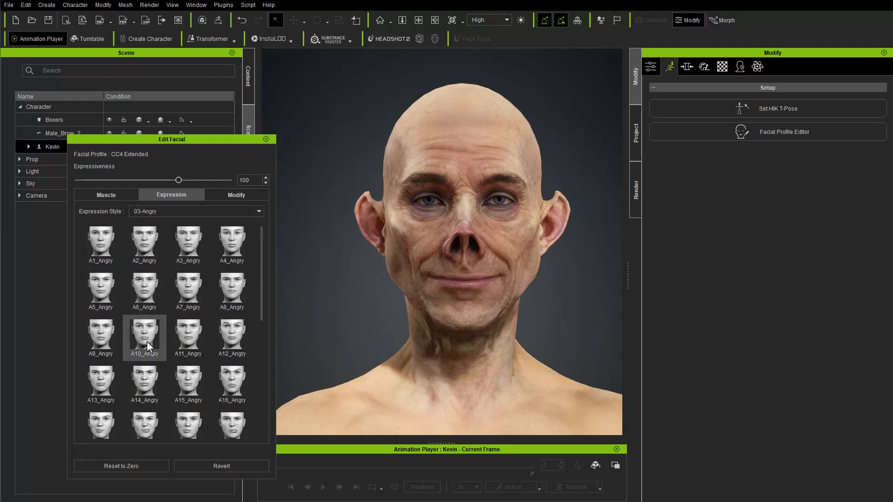
pyautogui.click(151, 386)
pyautogui.click(188, 382)
# - Return to the 01-Happy style, try several presets ending with A9_Happy, and examine the smile from different angles
pyautogui.click(119, 289)
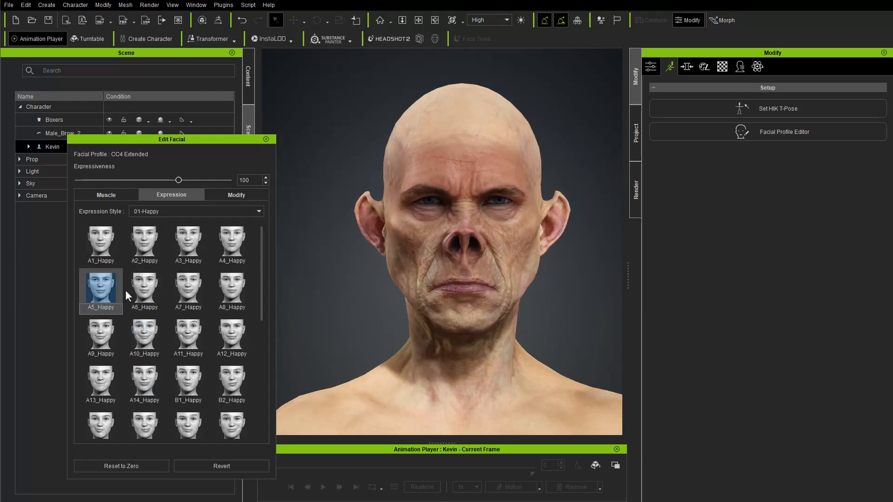
pyautogui.click(136, 336)
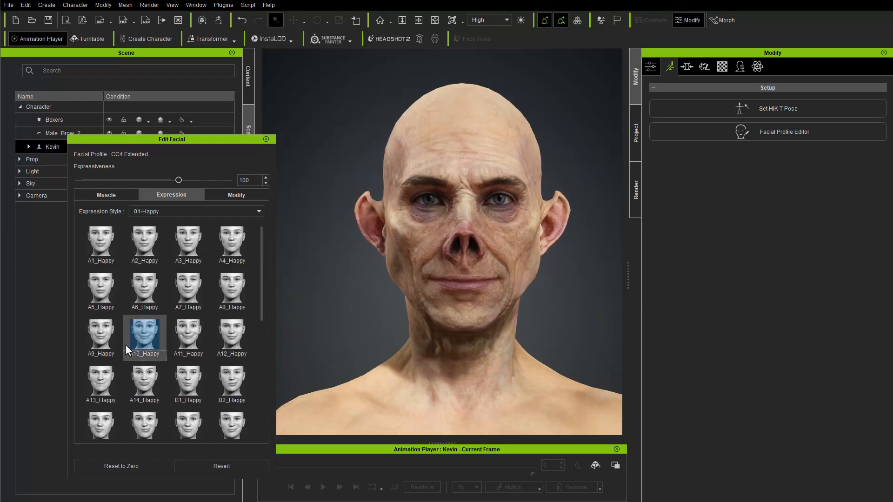
pyautogui.click(113, 340)
pyautogui.click(125, 387)
pyautogui.click(109, 347)
pyautogui.click(99, 375)
pyautogui.click(104, 339)
pyautogui.moveTo(329, 315); pyautogui.dragTo(549, 331, button='right')
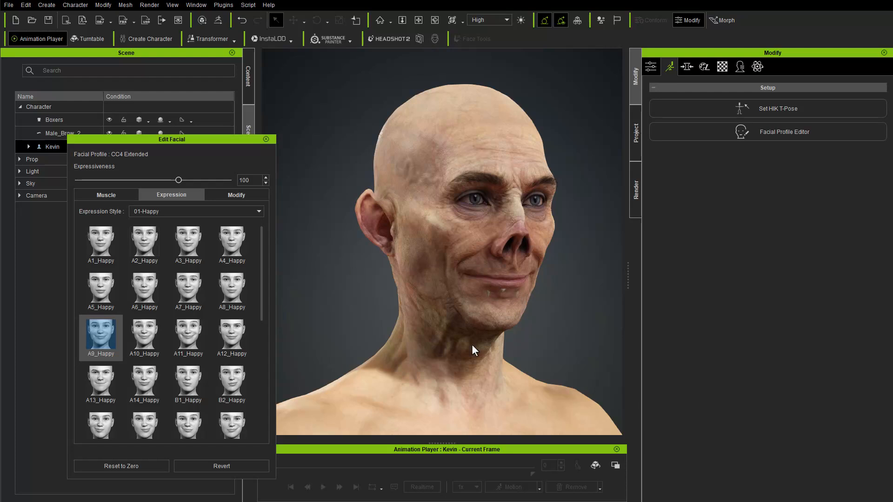
pyautogui.moveTo(511, 294); pyautogui.dragTo(428, 307, button='right')
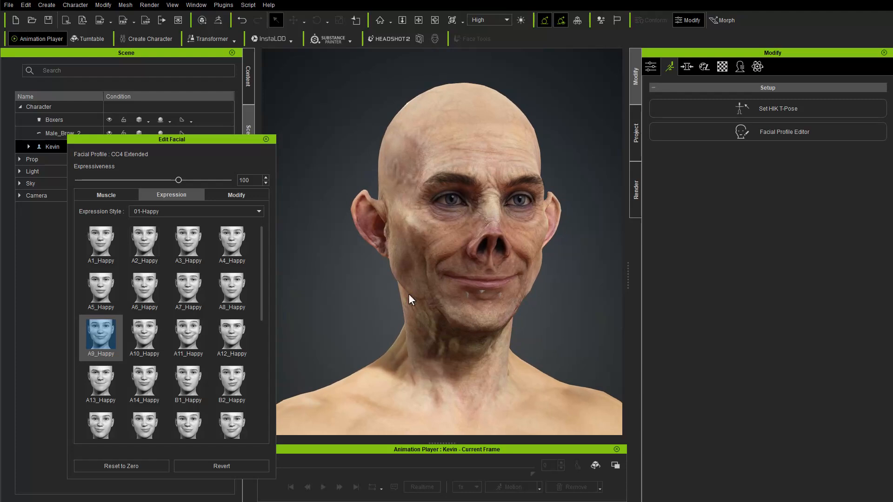
pyautogui.moveTo(510, 297); pyautogui.dragTo(497, 305, button='middle')
pyautogui.moveTo(497, 306); pyautogui.dragTo(439, 324, button='right')
# - Reset the facial expression to zero, close the facial editor and return to a front view of the head
pyautogui.click(120, 465)
pyautogui.click(266, 139)
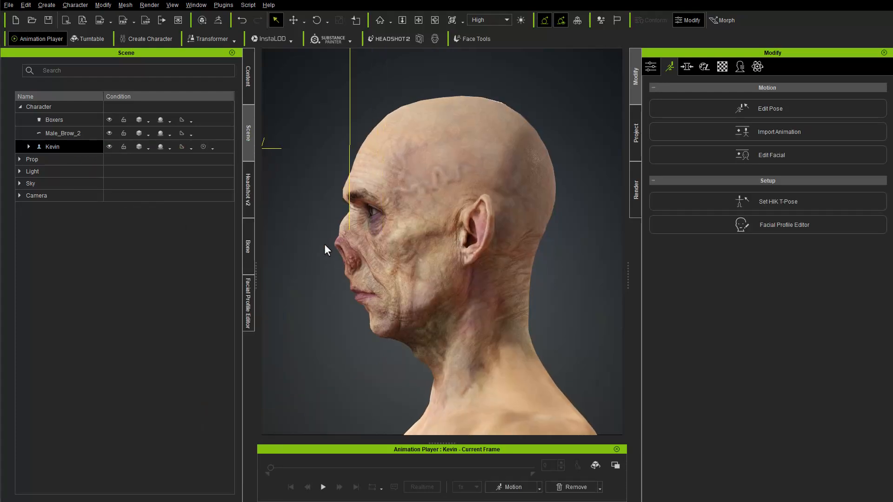
pyautogui.moveTo(325, 244); pyautogui.dragTo(640, 253, button='right')
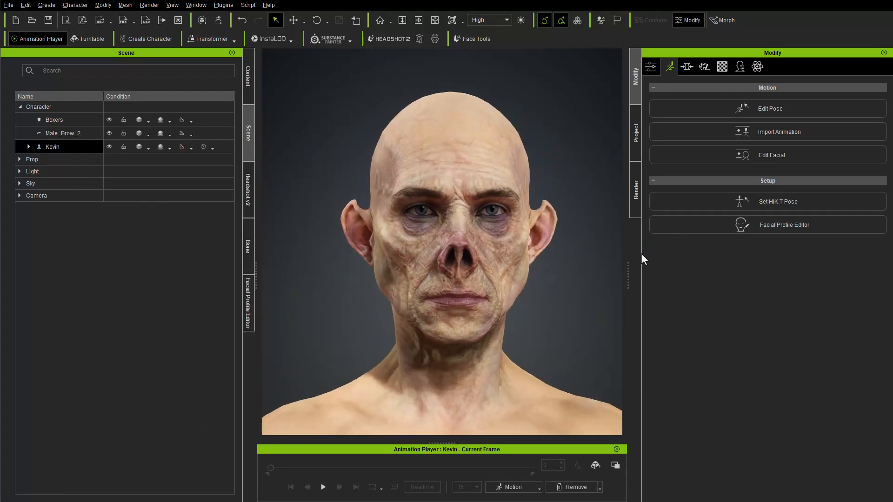
pyautogui.scroll(-3, 509, 211)
pyautogui.scroll(2, 538, 209)
pyautogui.moveTo(538, 209); pyautogui.dragTo(534, 213, button='middle')
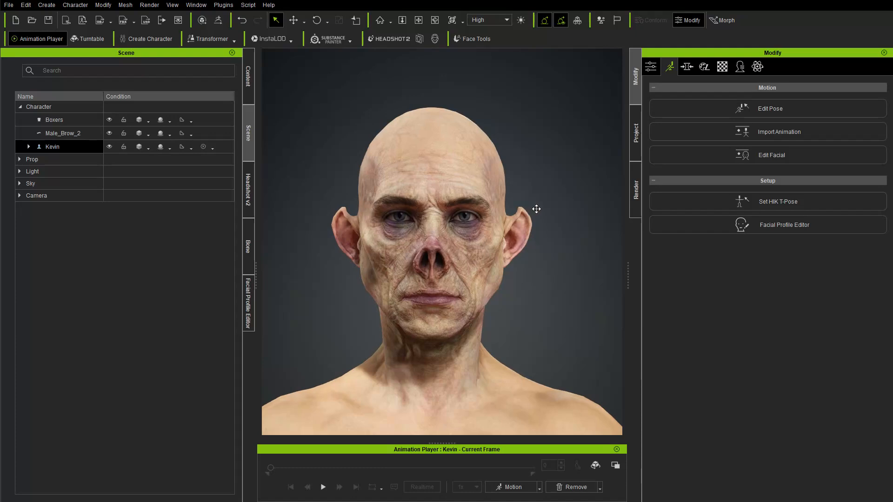
# - Save a new copy of the Character Creator project on the Desktop as FaceToolsDemo_BaseUpdate
pyautogui.click(10, 5)
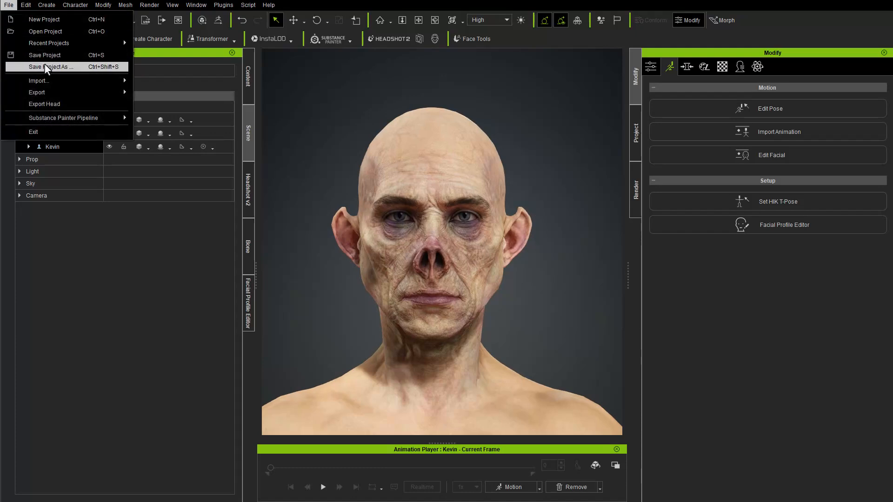
pyautogui.click(43, 64)
pyautogui.click(173, 117)
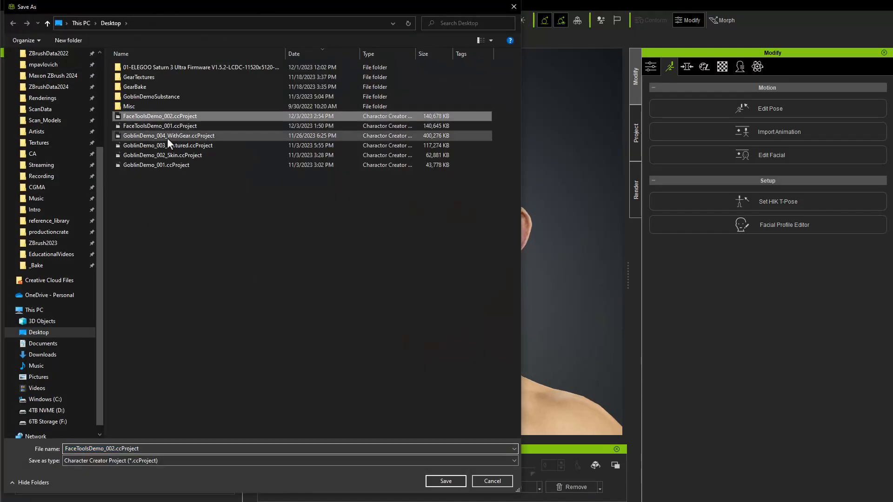
pyautogui.tripleClick(87, 447)
pyautogui.write('FaceToolsDemo_BaseUpdate')
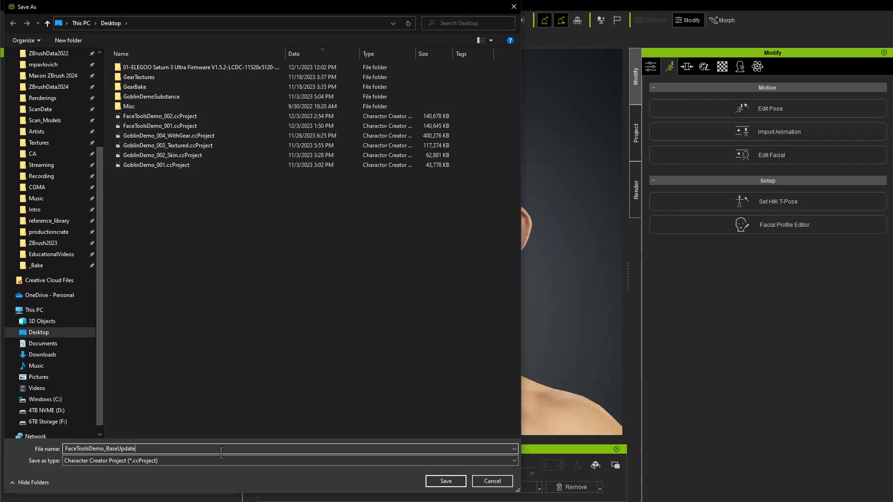
pyautogui.press('Return')
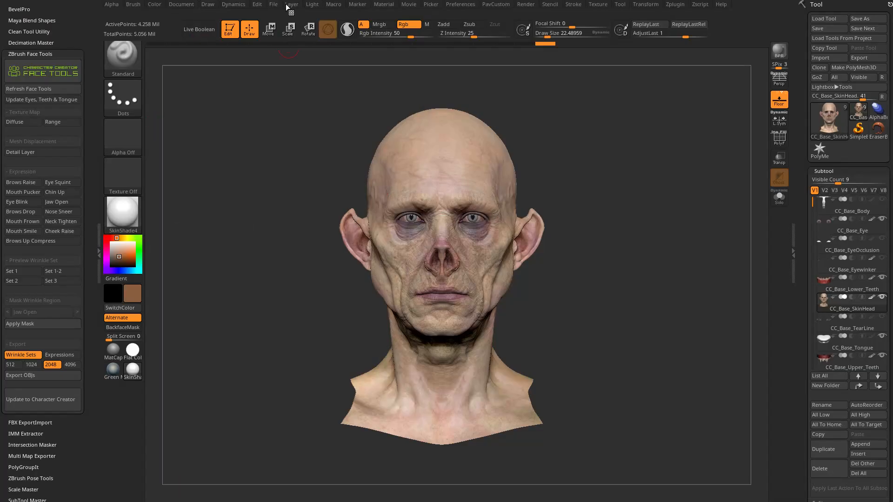
# - In ZBrush, save the project on the Desktop under the name FaceToolsDemo_BaseUpdate
pyautogui.click(273, 4)
pyautogui.click(328, 18)
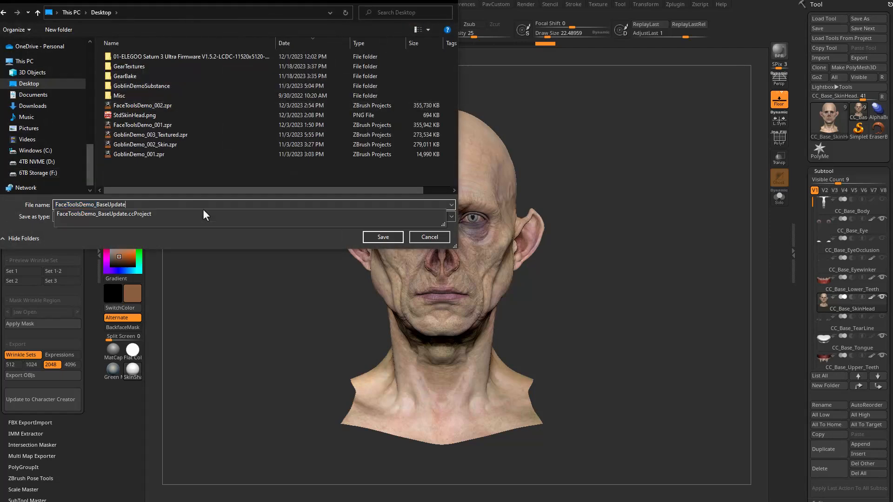
pyautogui.press('Return')
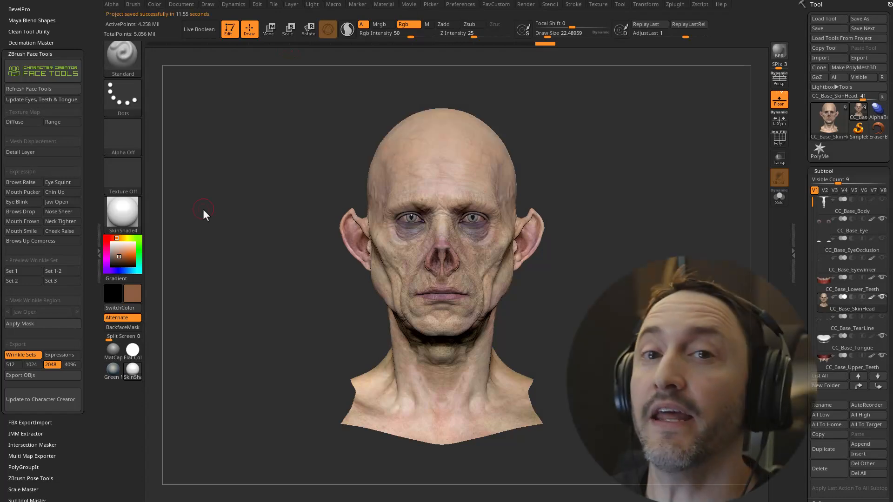